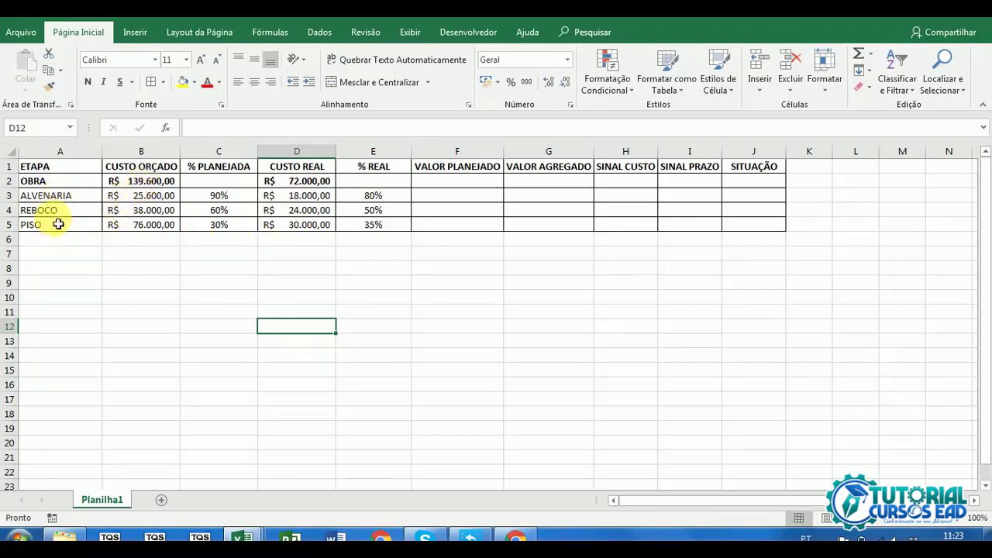
Step: Review the budgeted costs and planned percentages for the stages ALVENARIA, REBOCO and PISO
{"action": "left_click", "coordinate": [70, 199]}
{"action": "left_click", "coordinate": [66, 211]}
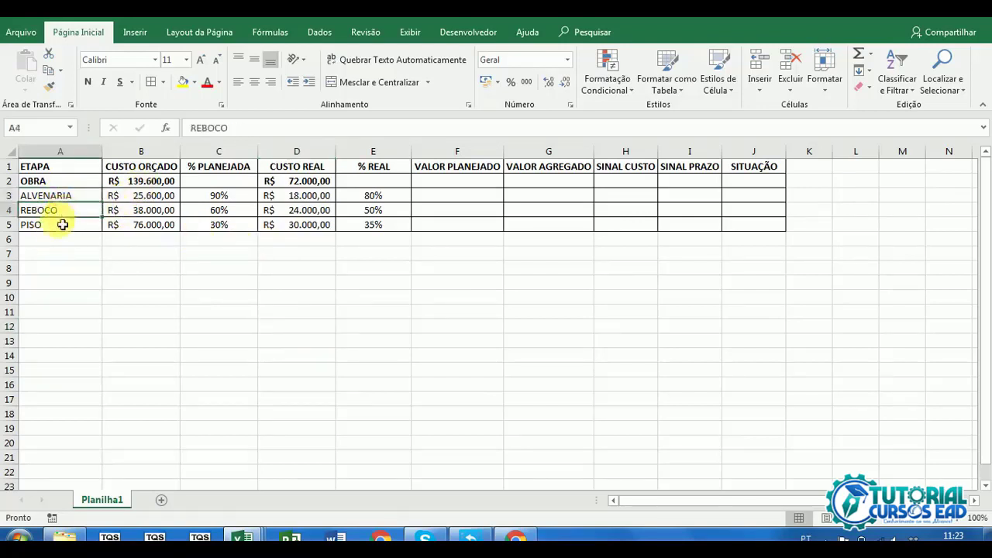
{"action": "left_click", "coordinate": [65, 228]}
{"action": "left_click", "coordinate": [153, 197]}
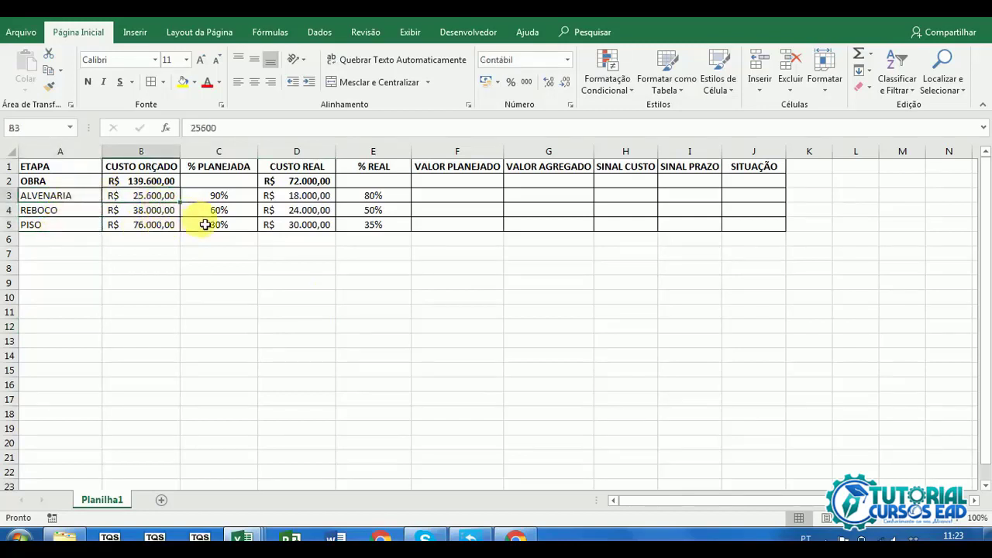
{"action": "left_click", "coordinate": [156, 212]}
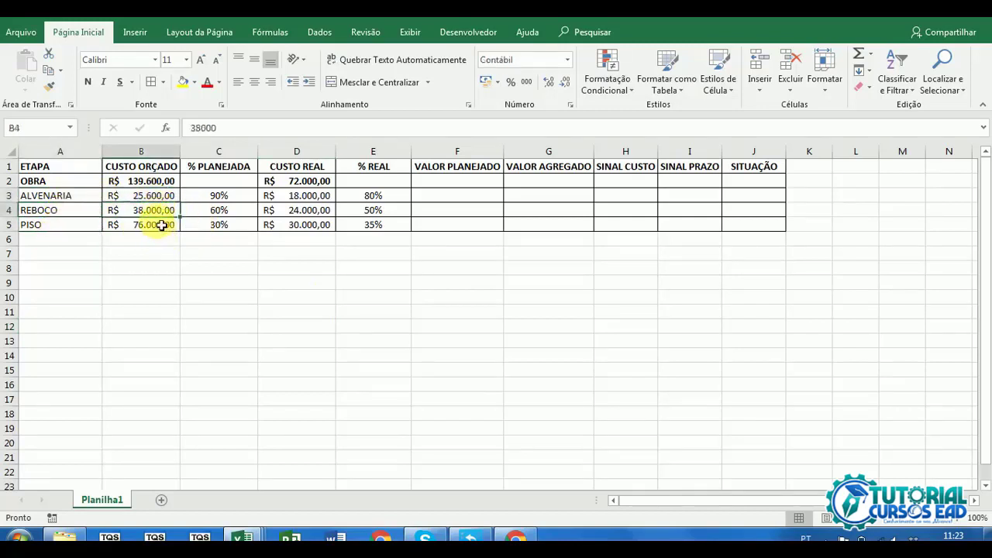
{"action": "left_click", "coordinate": [160, 225]}
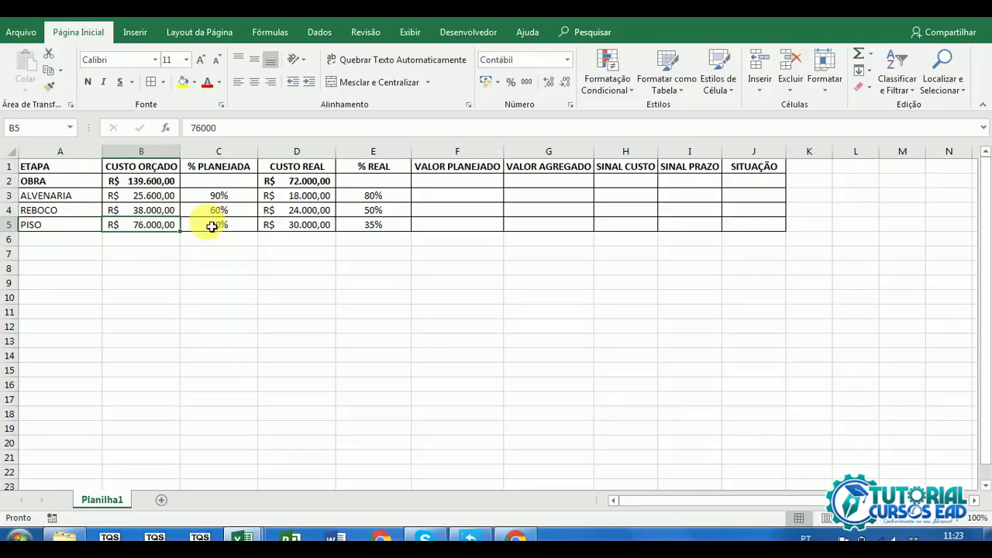
{"action": "left_click", "coordinate": [246, 198]}
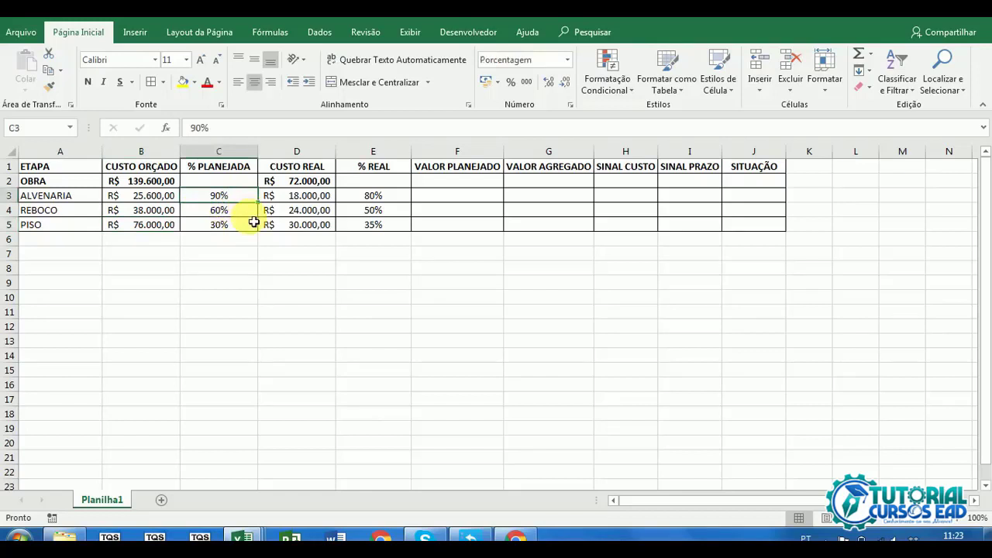
{"action": "key", "text": "Down"}
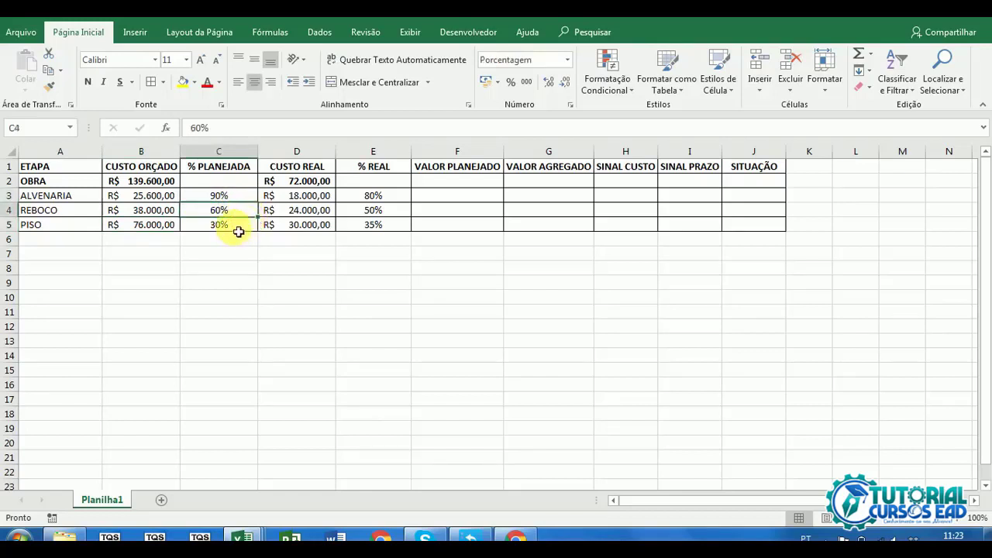
{"action": "key", "text": "Down"}
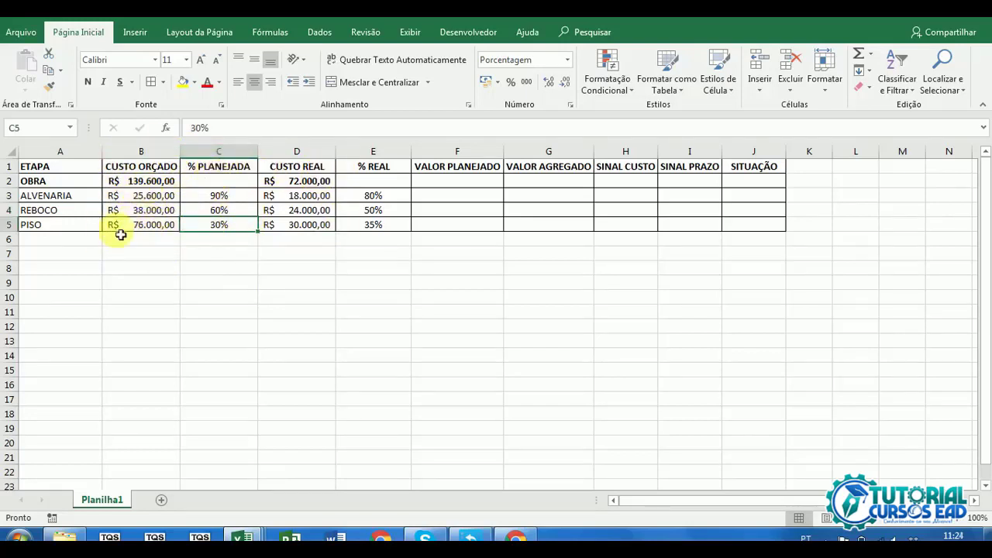
{"action": "left_click", "coordinate": [243, 195]}
{"action": "left_click", "coordinate": [233, 210]}
{"action": "left_click", "coordinate": [240, 224]}
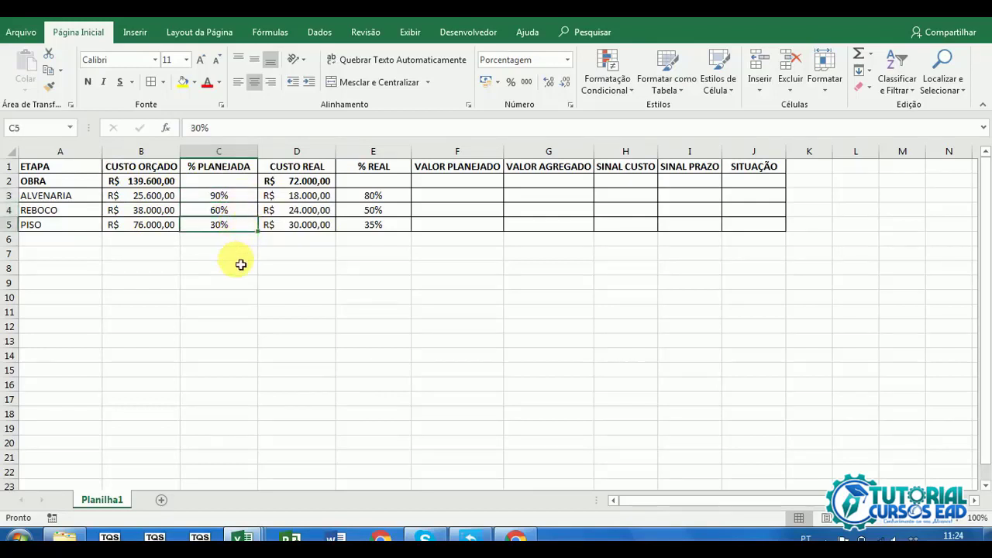
Step: Review the CUSTO REAL and % REAL entries of the three stages, including each stage's full row
{"action": "left_click", "coordinate": [322, 166]}
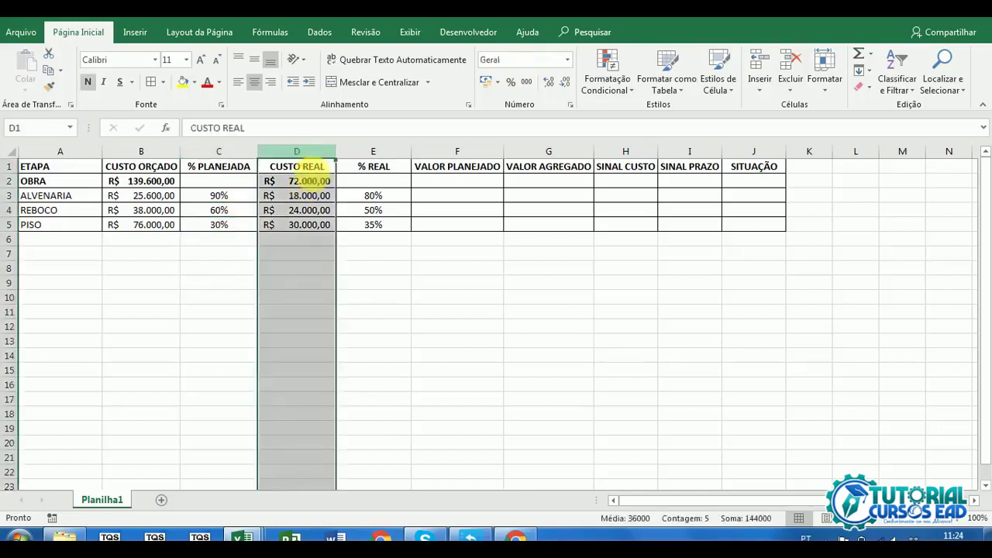
{"action": "left_click", "coordinate": [304, 198]}
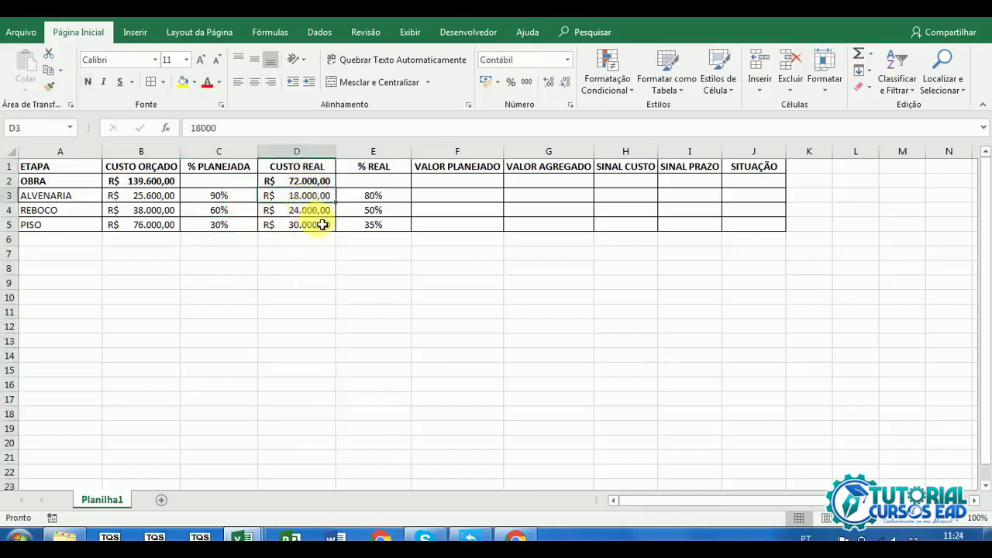
{"action": "left_click", "coordinate": [325, 212]}
{"action": "left_click", "coordinate": [325, 226]}
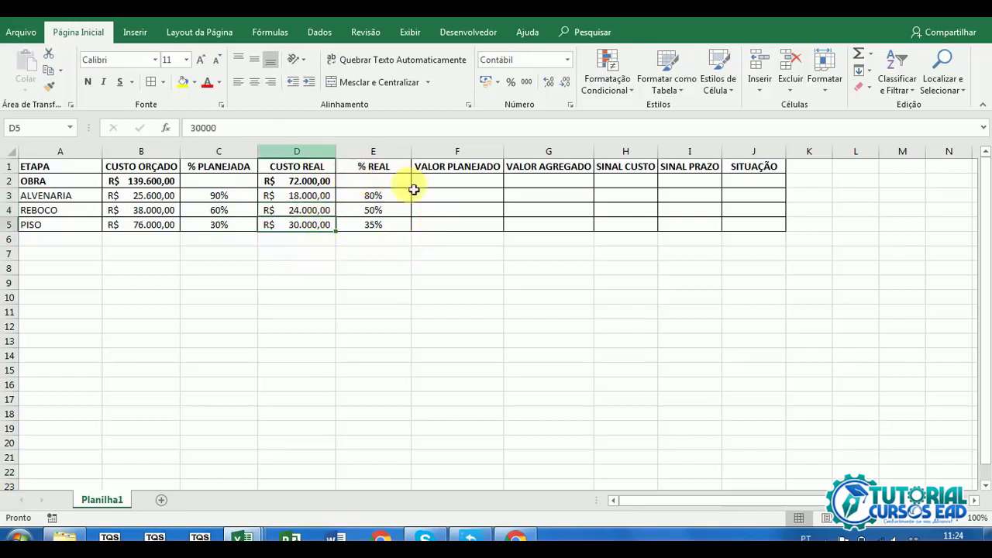
{"action": "left_click", "coordinate": [388, 199]}
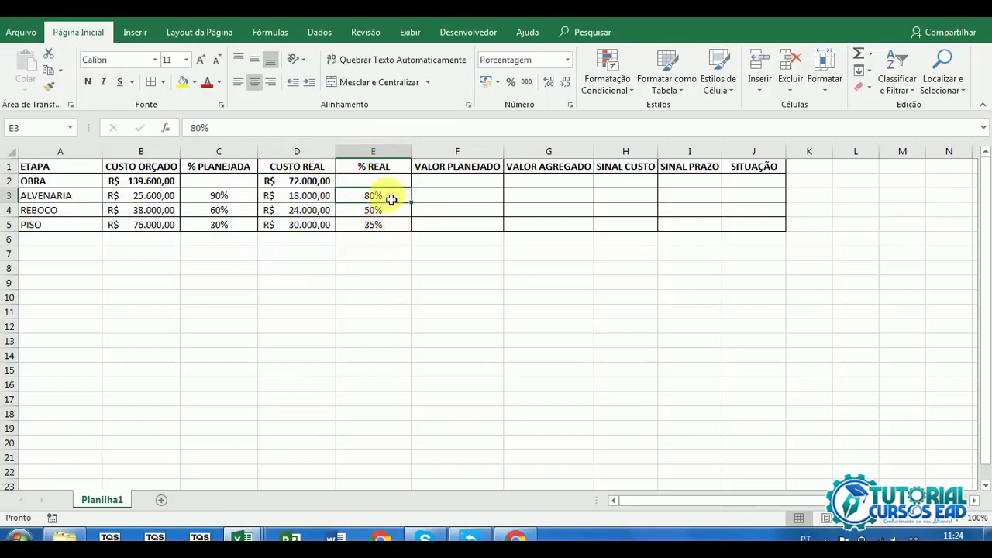
{"action": "left_click", "coordinate": [391, 213]}
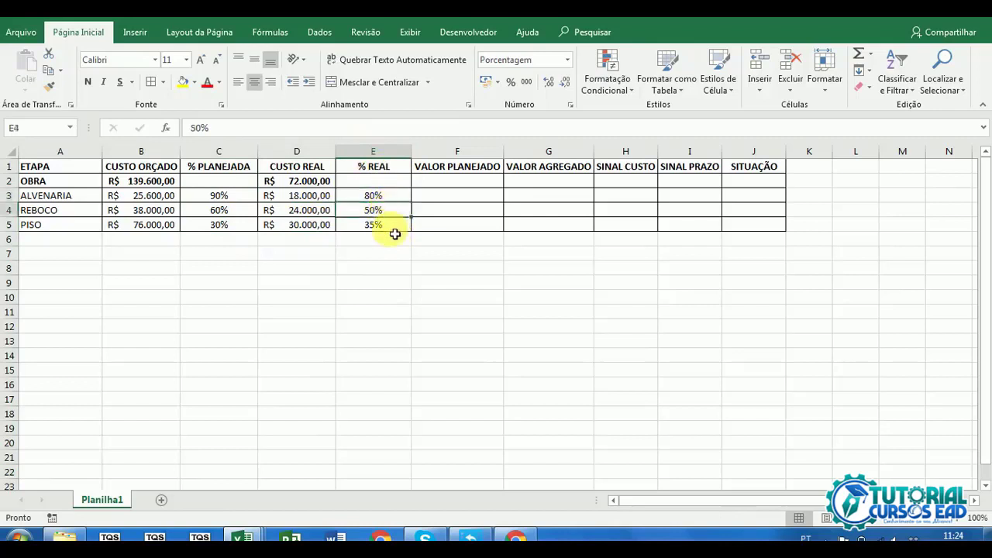
{"action": "left_click", "coordinate": [396, 233]}
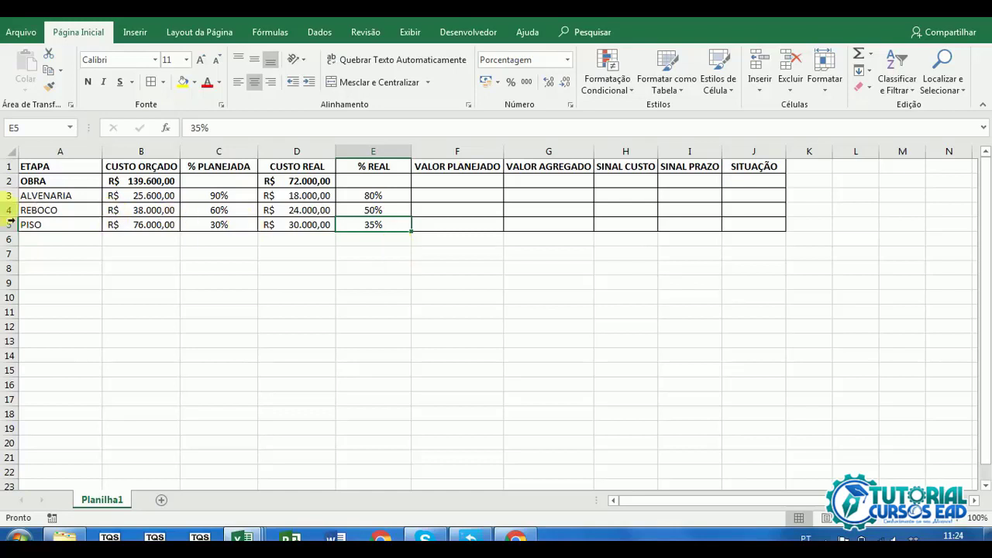
{"action": "left_click", "coordinate": [10, 196]}
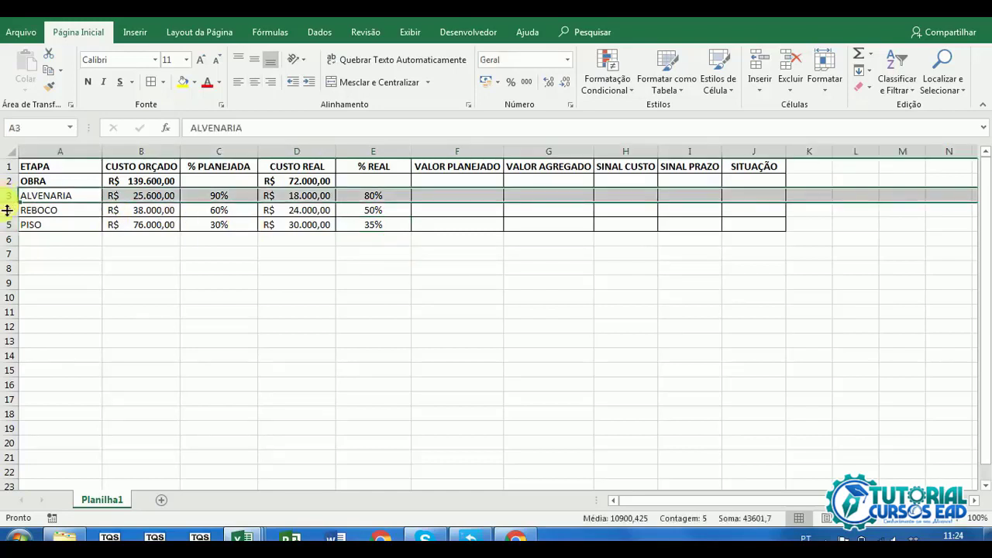
{"action": "left_click", "coordinate": [10, 210]}
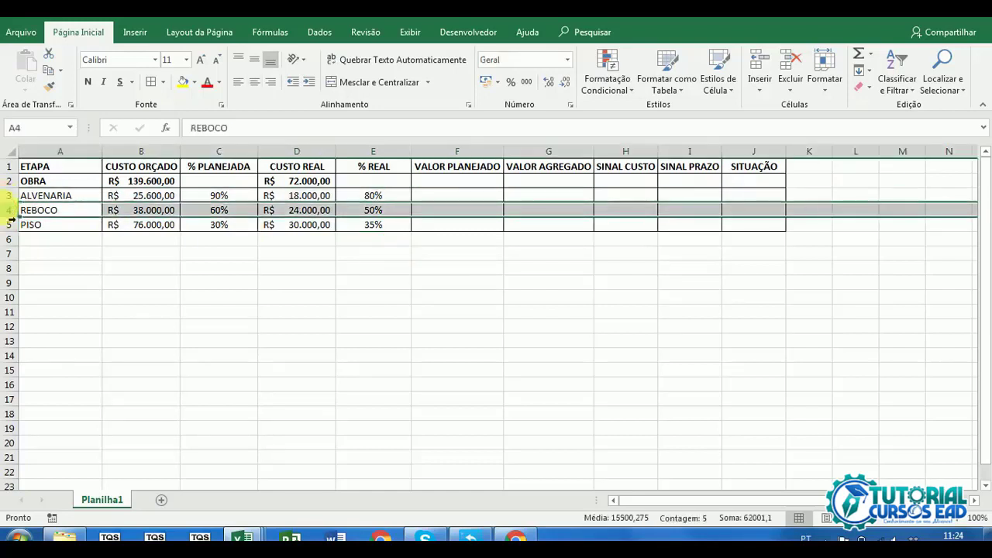
{"action": "left_click", "coordinate": [9, 225]}
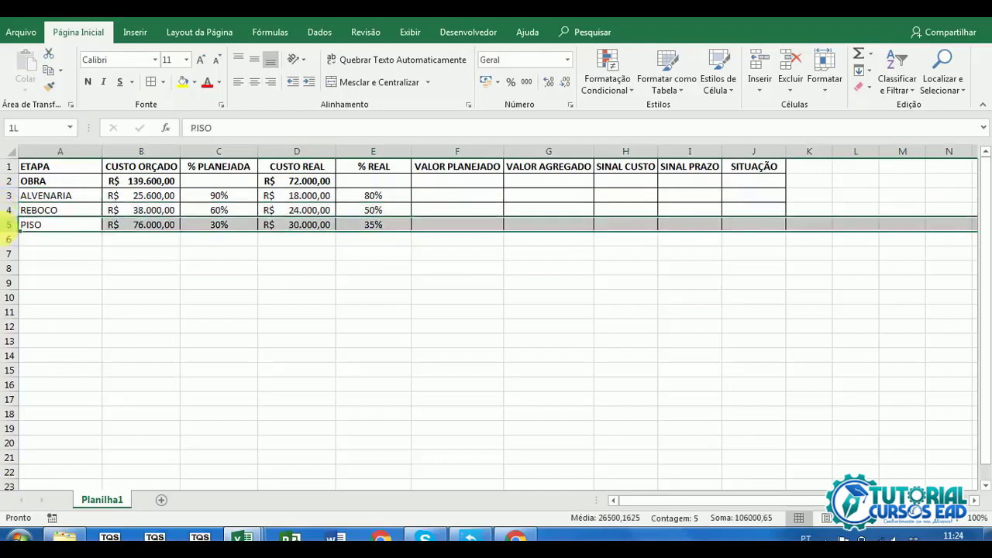
{"action": "left_click", "coordinate": [388, 252]}
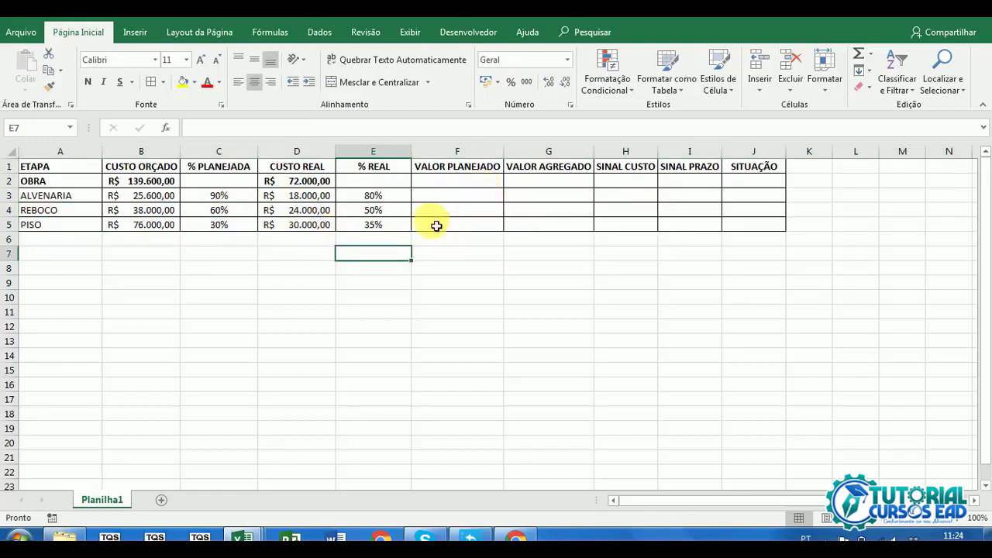
Step: Examine the empty VALOR PLANEJADO and VALOR AGREGADO columns to be calculated for each stage
{"action": "left_click", "coordinate": [455, 166]}
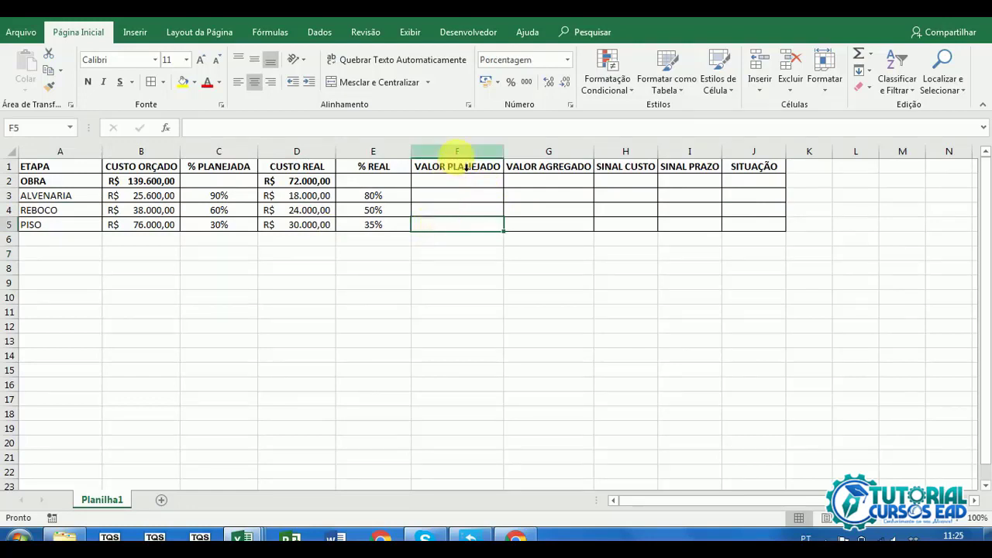
{"action": "key", "text": "ctrl+shift+Down"}
{"action": "left_click", "coordinate": [566, 165]}
{"action": "key", "text": "ctrl+shift+Down"}
{"action": "left_click", "coordinate": [482, 212]}
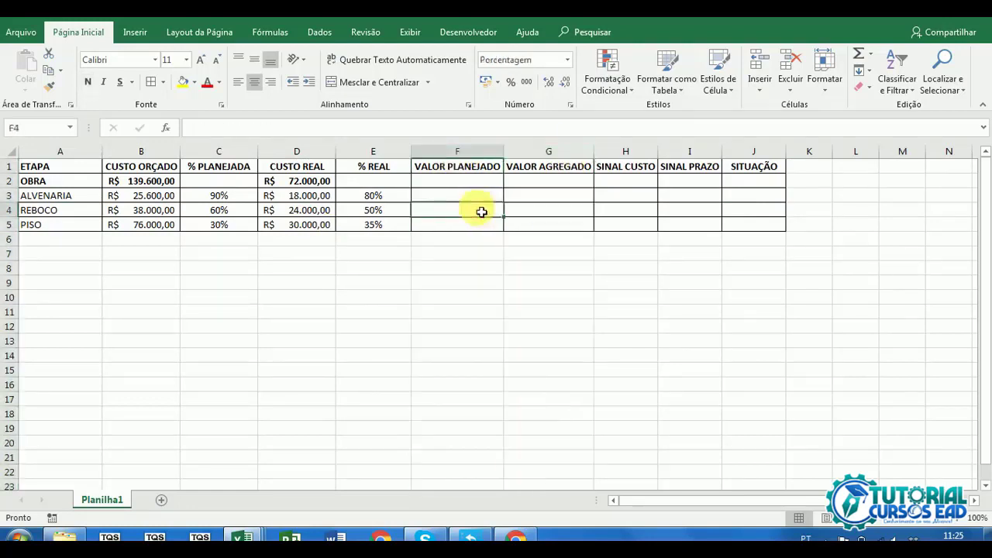
{"action": "left_click", "coordinate": [470, 196]}
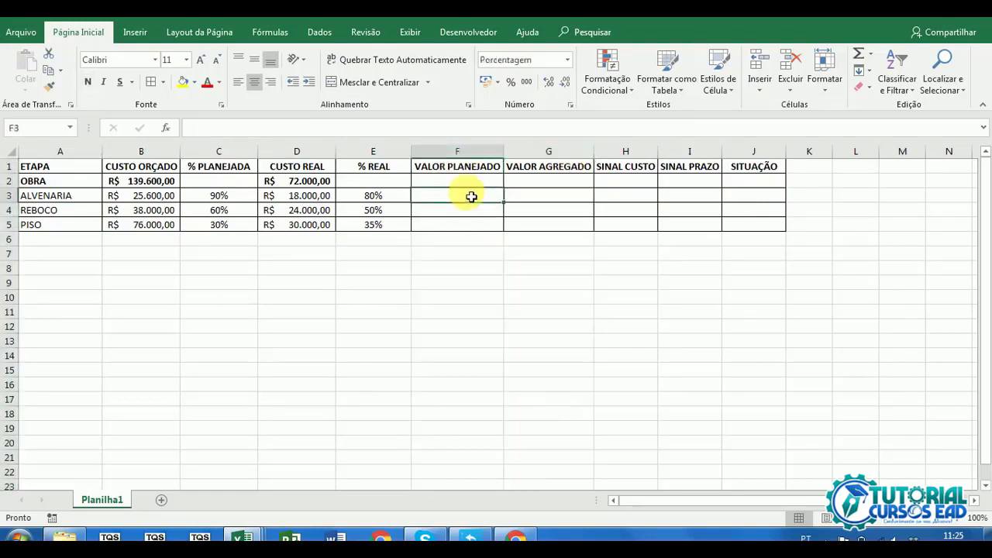
Step: Enter the note "Valor planejado - é o custo orçado do trabalho planejado." in cell B7
{"action": "left_click", "coordinate": [137, 259]}
{"action": "type", "text": "Val"}
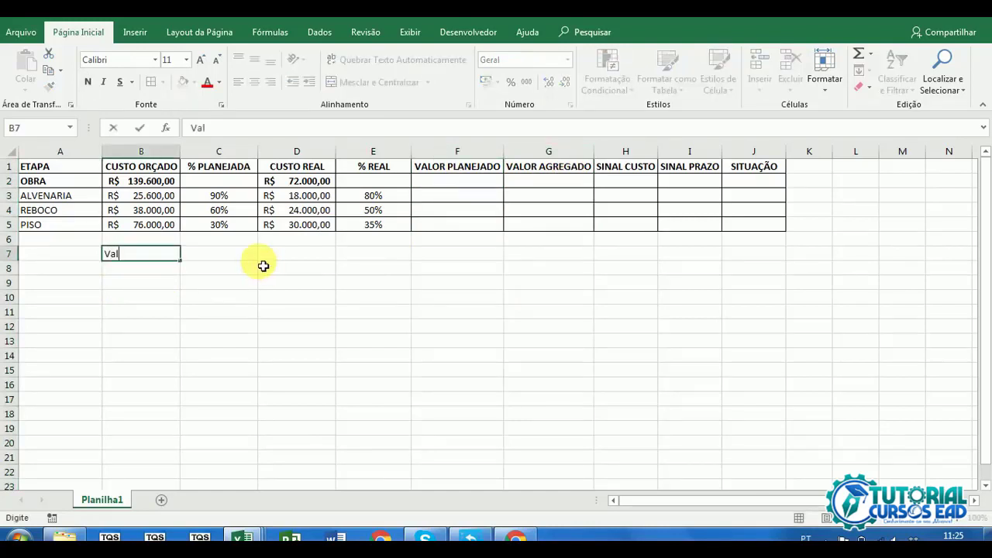
{"action": "type", "text": "or planejado -"}
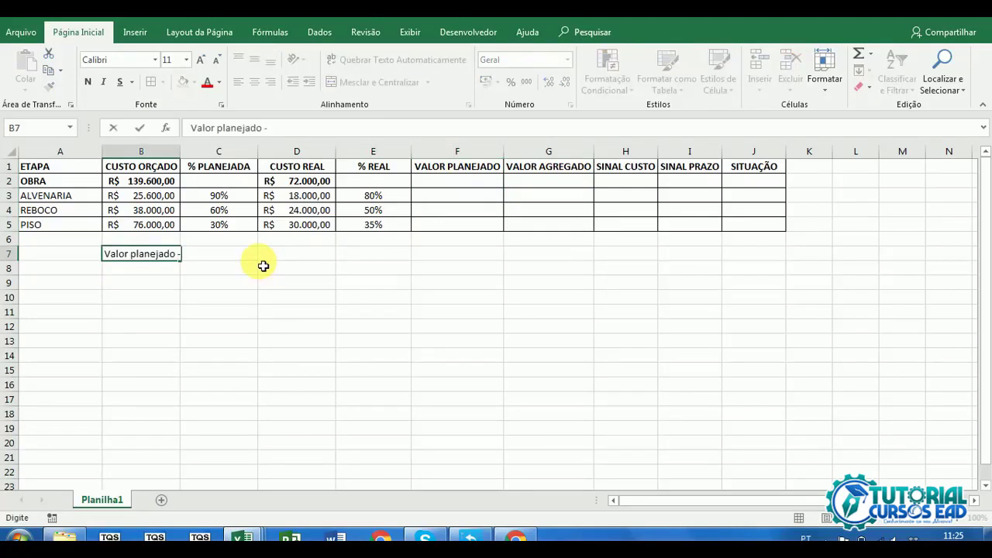
{"action": "type", "text": " é o custo orçado d"}
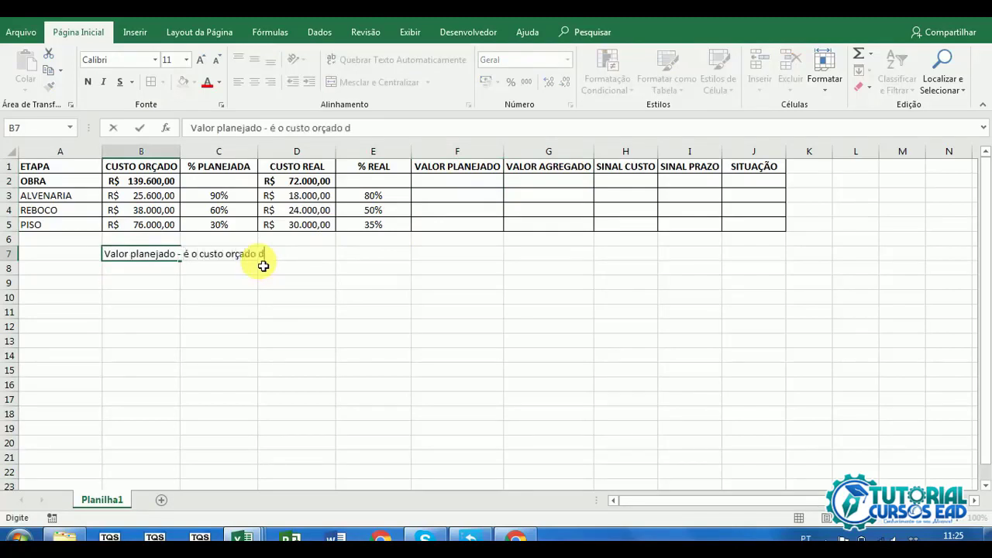
{"action": "type", "text": "o trabalho planeja"}
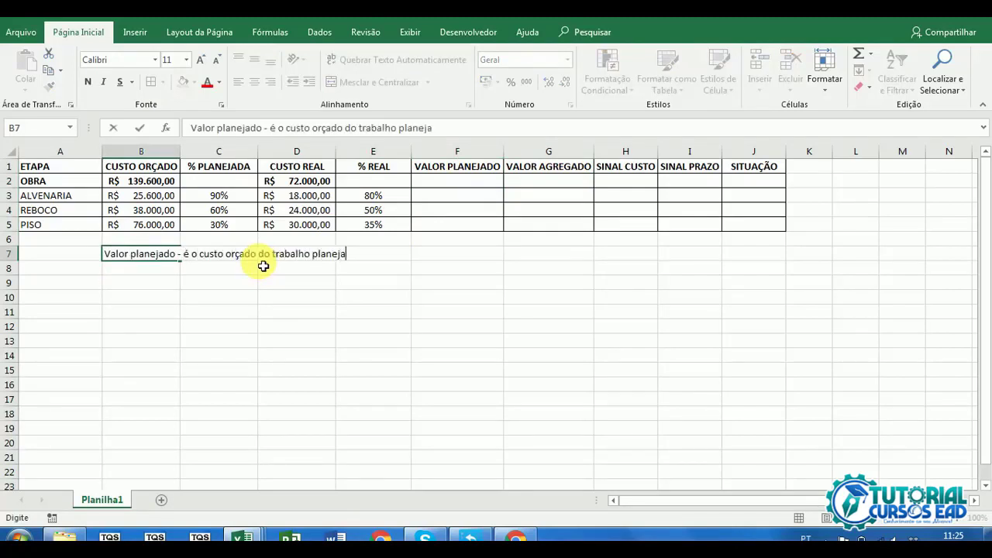
{"action": "type", "text": "do."}
{"action": "key", "text": "Return"}
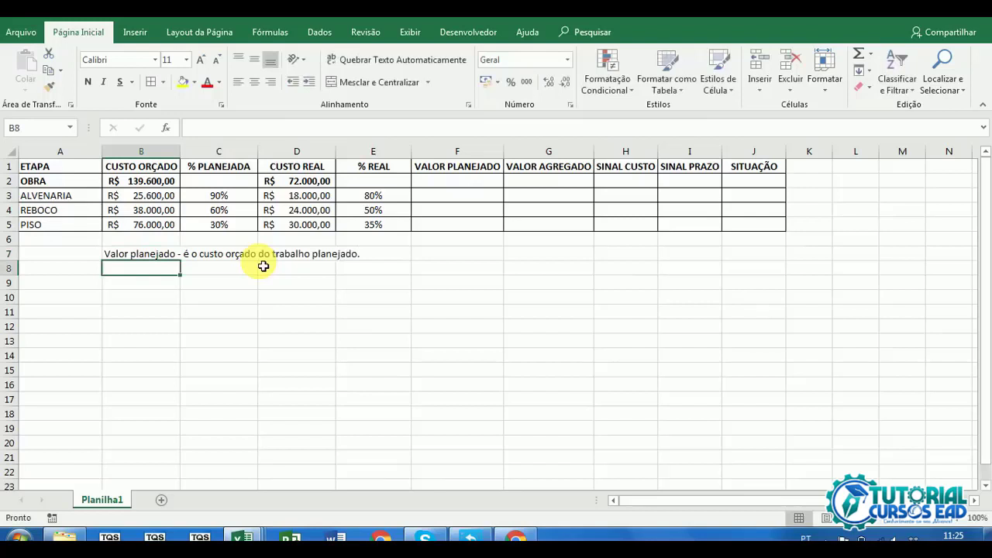
Step: Calculate the VALOR PLANEJADO for ALVENARIA in F3 with the formula =C3*B3
{"action": "left_click", "coordinate": [233, 198]}
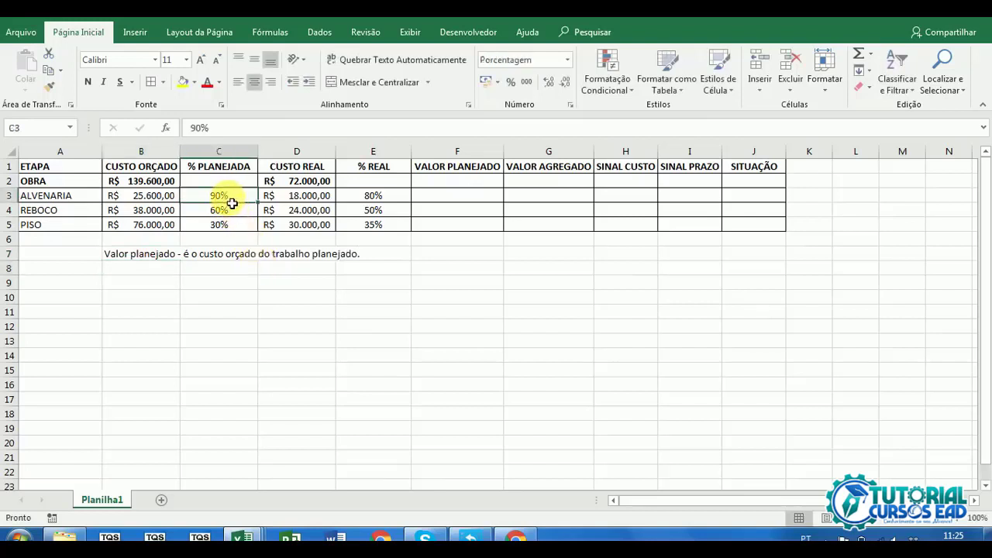
{"action": "left_click", "coordinate": [160, 202]}
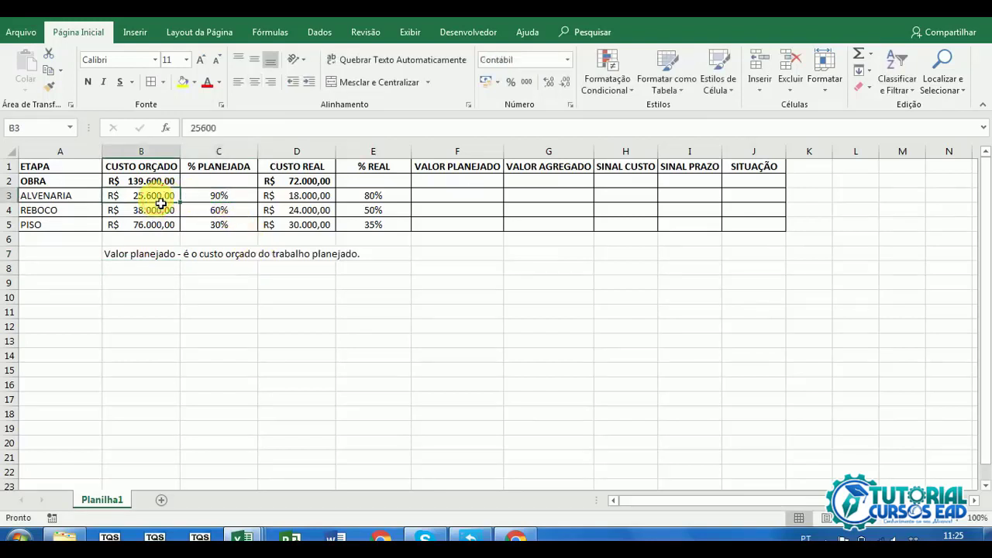
{"action": "left_click", "coordinate": [428, 200]}
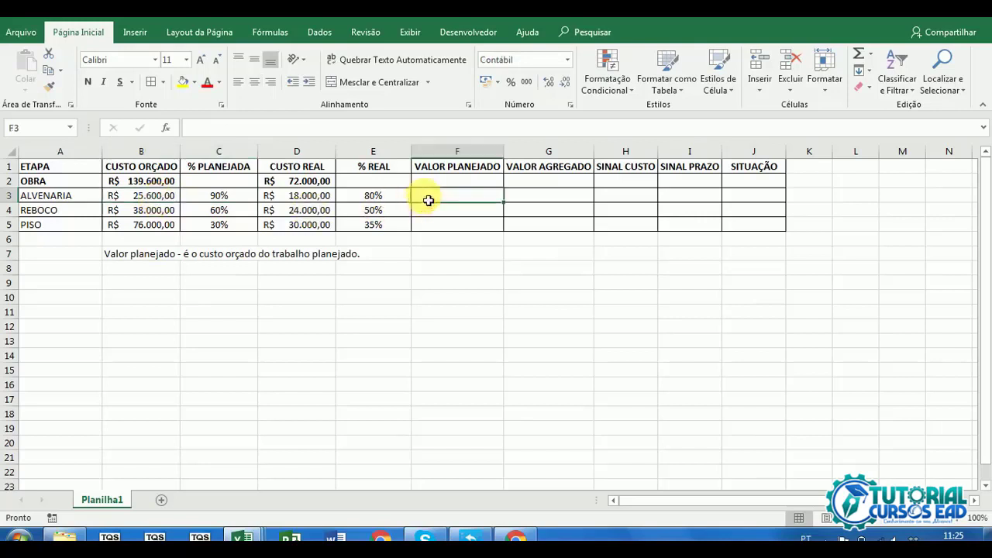
{"action": "type", "text": "="}
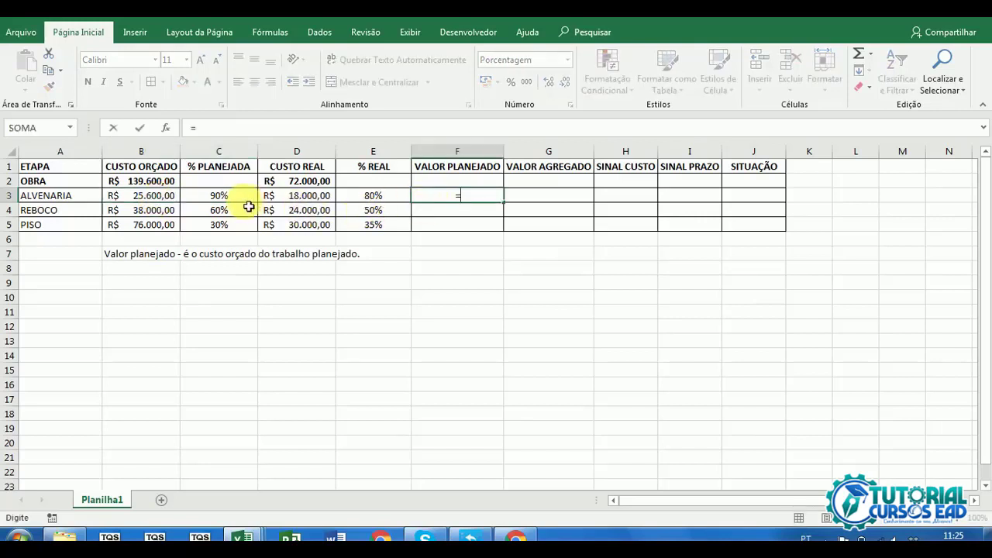
{"action": "left_click", "coordinate": [245, 201]}
{"action": "type", "text": "*"}
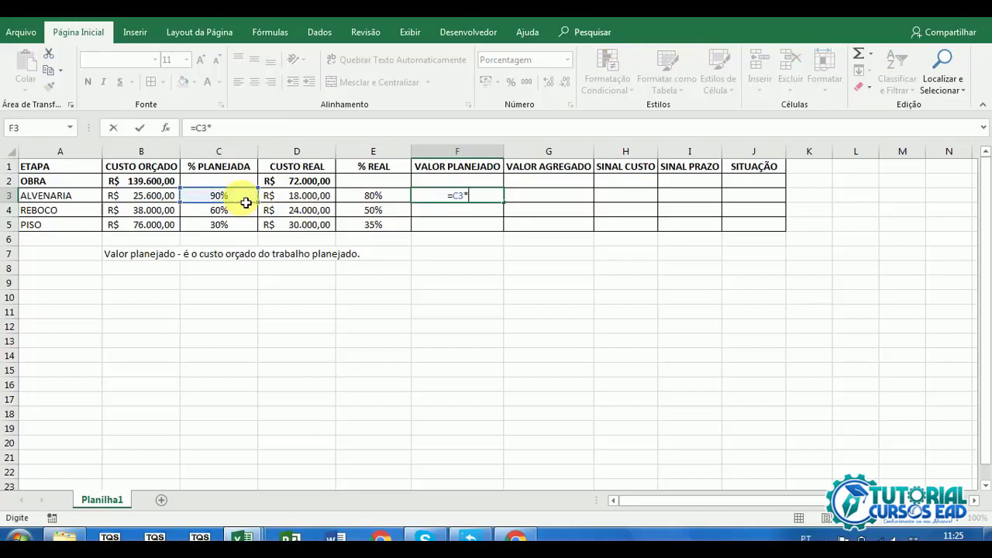
{"action": "left_click", "coordinate": [148, 200]}
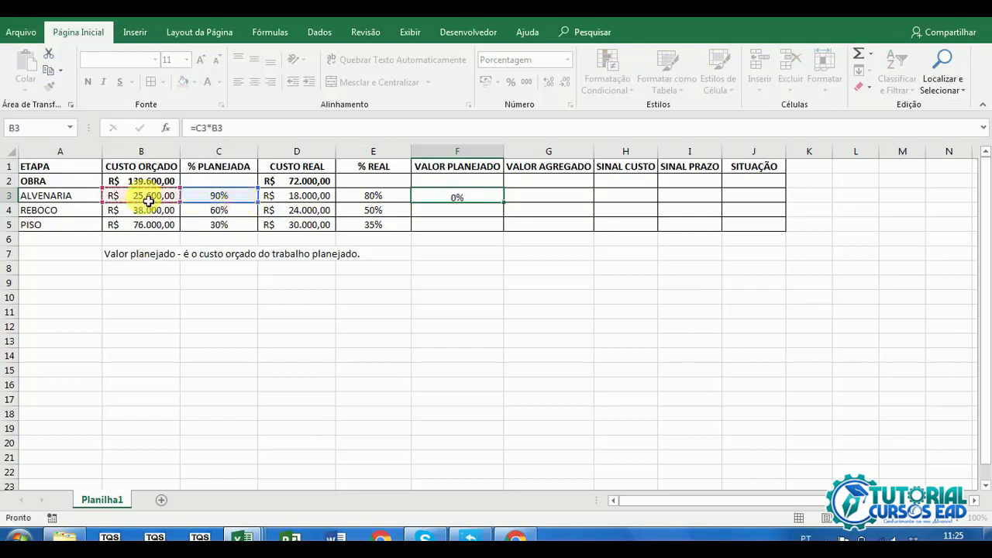
{"action": "key", "text": "Return"}
Step: Apply the Contábil (R$) accounting number format to the VALOR PLANEJADO and VALOR AGREGADO cells F3:G5
{"action": "left_click", "coordinate": [477, 200]}
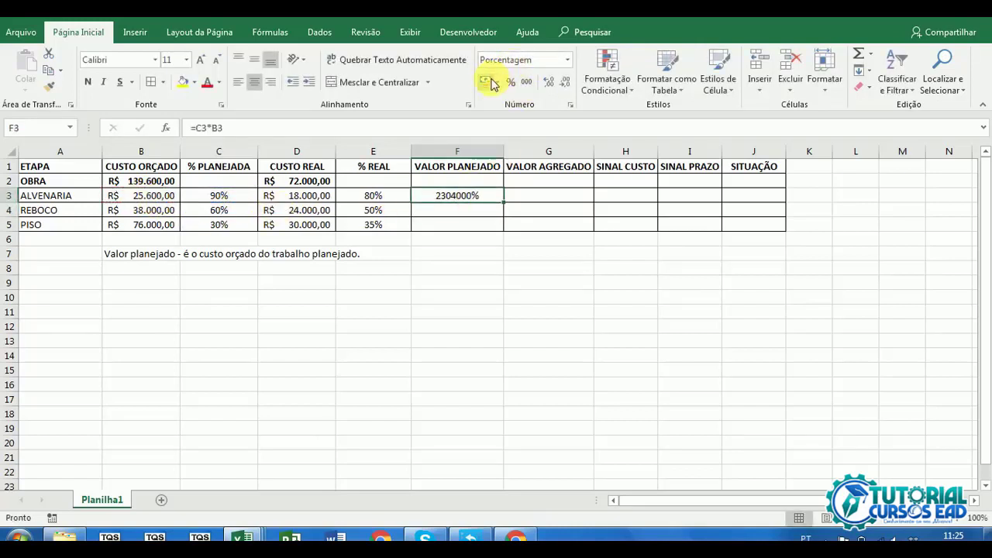
{"action": "left_click", "coordinate": [486, 82]}
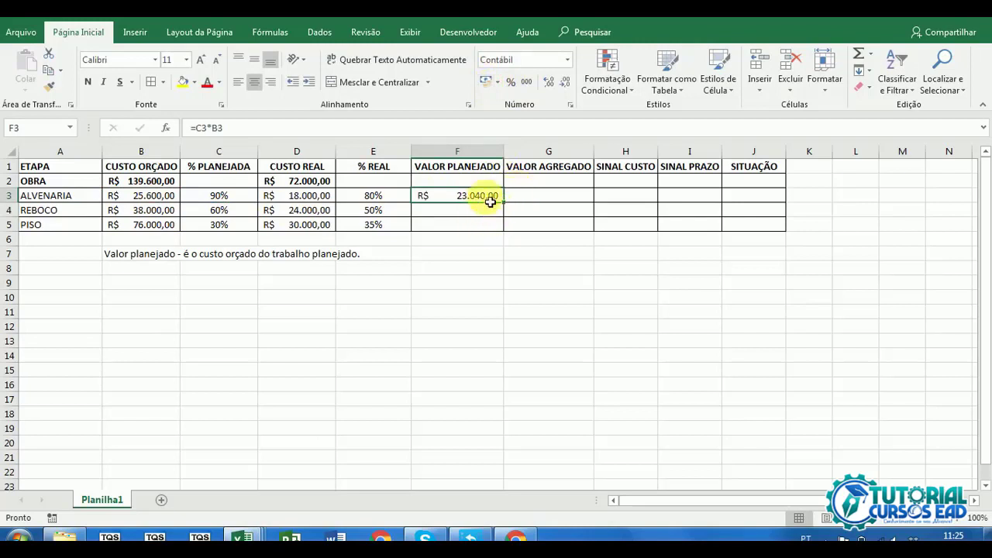
{"action": "left_click_drag", "start_coordinate": [488, 200], "coordinate": [542, 225]}
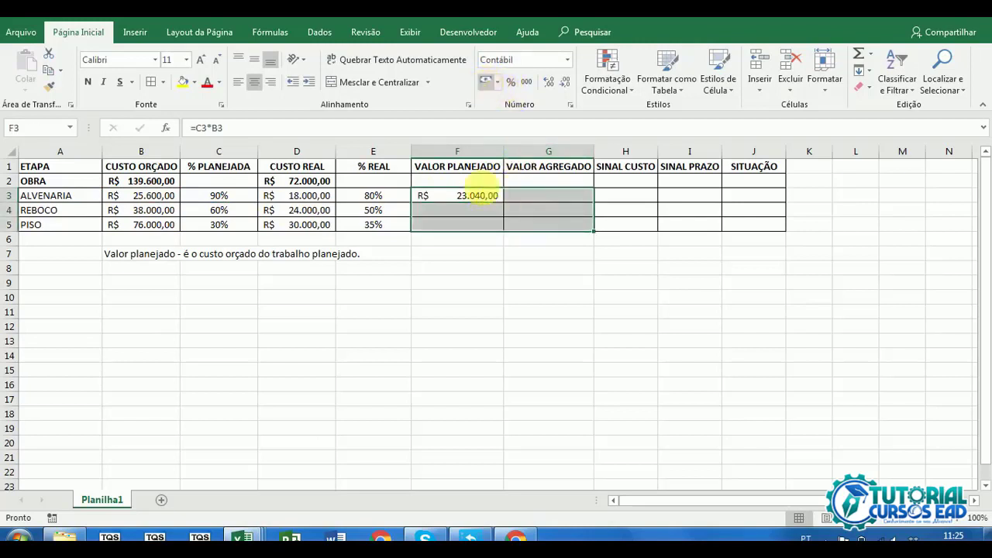
{"action": "left_click", "coordinate": [462, 310]}
Step: Fill the VALOR PLANEJADO formula from F3 down to F5 and check the copied formulas for REBOCO and PISO
{"action": "left_click", "coordinate": [460, 199]}
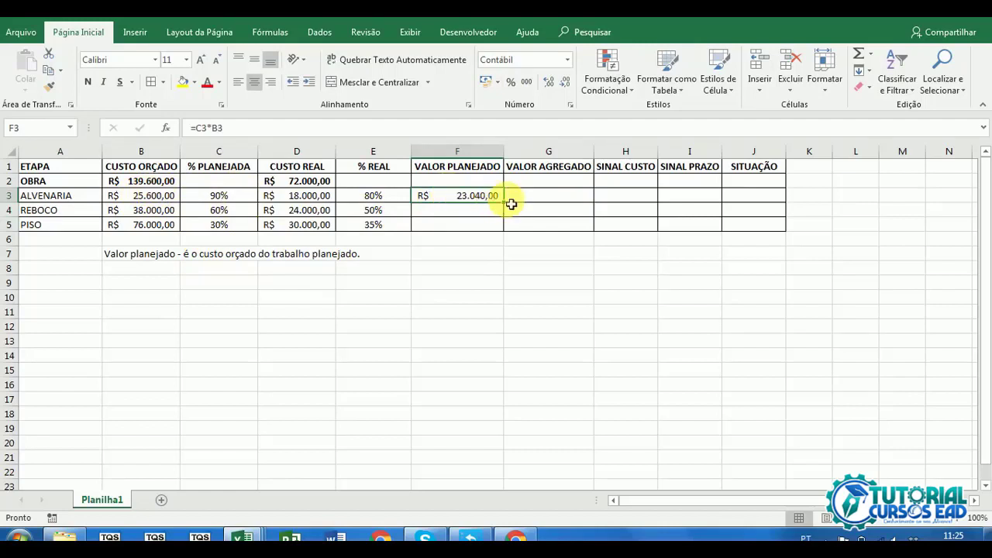
{"action": "left_click_drag", "start_coordinate": [504, 202], "coordinate": [506, 231]}
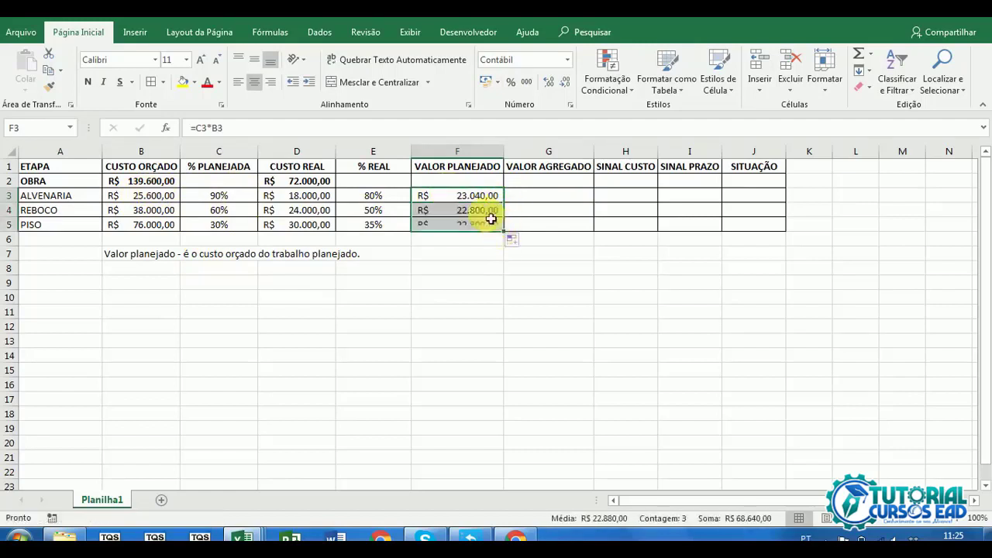
{"action": "left_click", "coordinate": [476, 225]}
{"action": "left_click", "coordinate": [318, 129]}
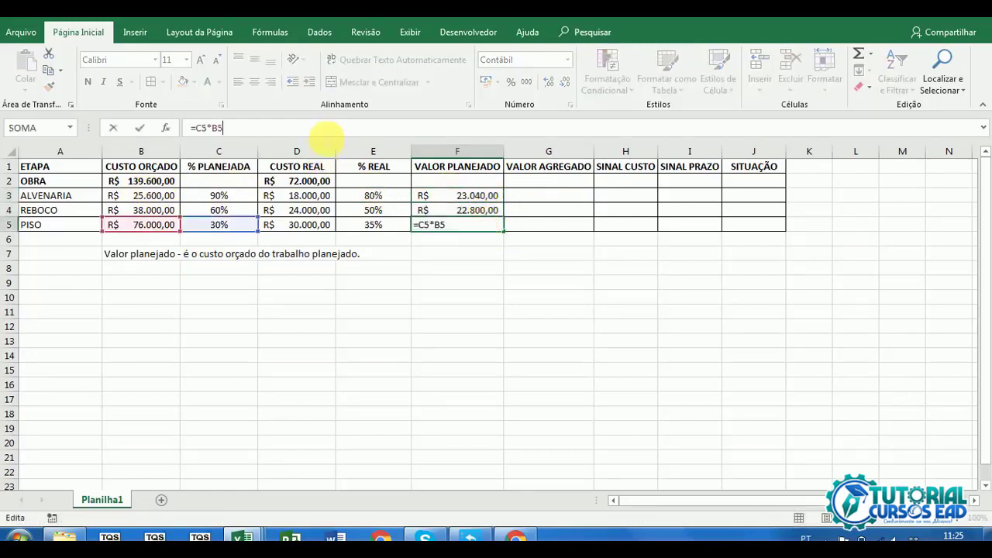
{"action": "left_click", "coordinate": [553, 197]}
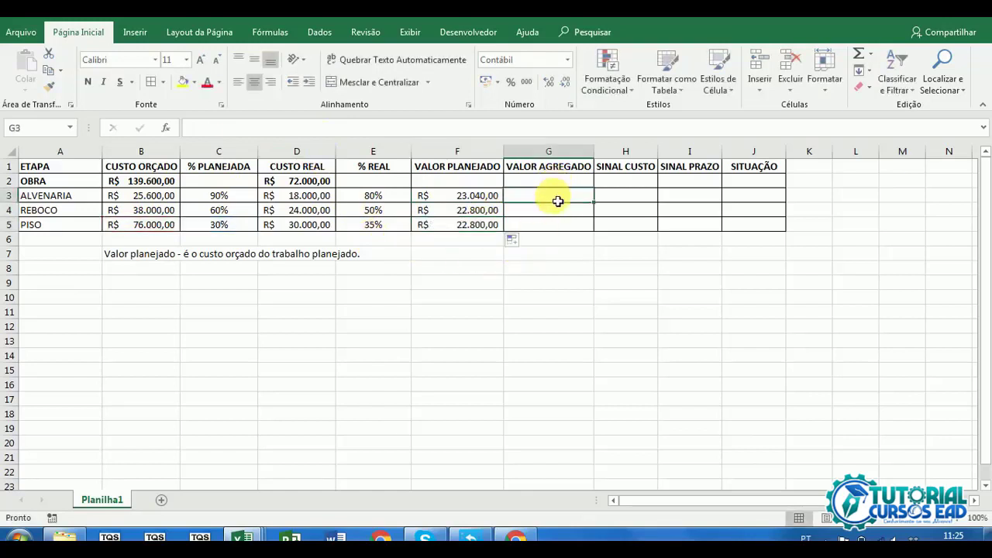
{"action": "left_click", "coordinate": [487, 212]}
{"action": "left_click", "coordinate": [489, 225]}
{"action": "left_click", "coordinate": [486, 212]}
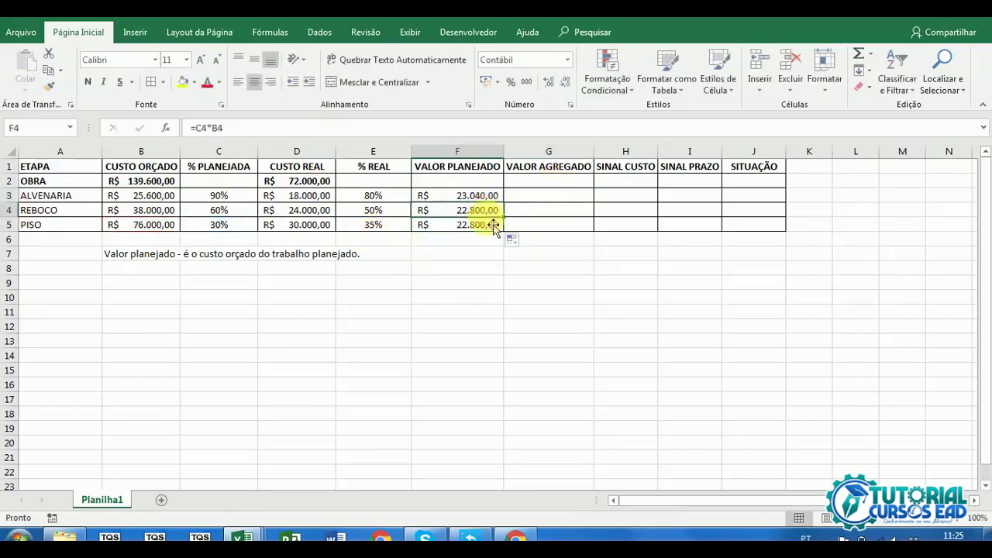
{"action": "left_click", "coordinate": [533, 202]}
Step: Enter the note "Valor agregado - é o custo orçado do trabalho realizado." in cell B8
{"action": "left_click", "coordinate": [117, 269]}
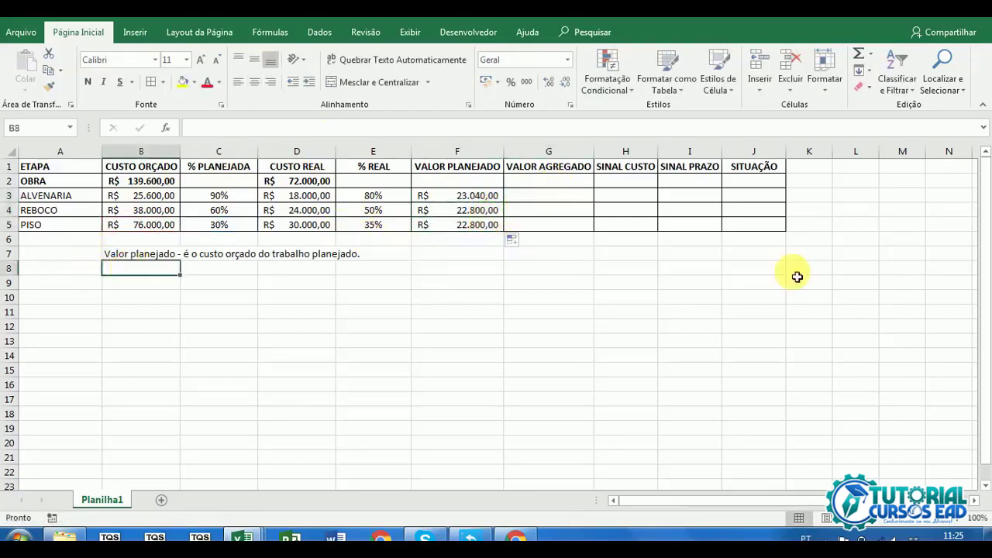
{"action": "type", "text": "Valor agr"}
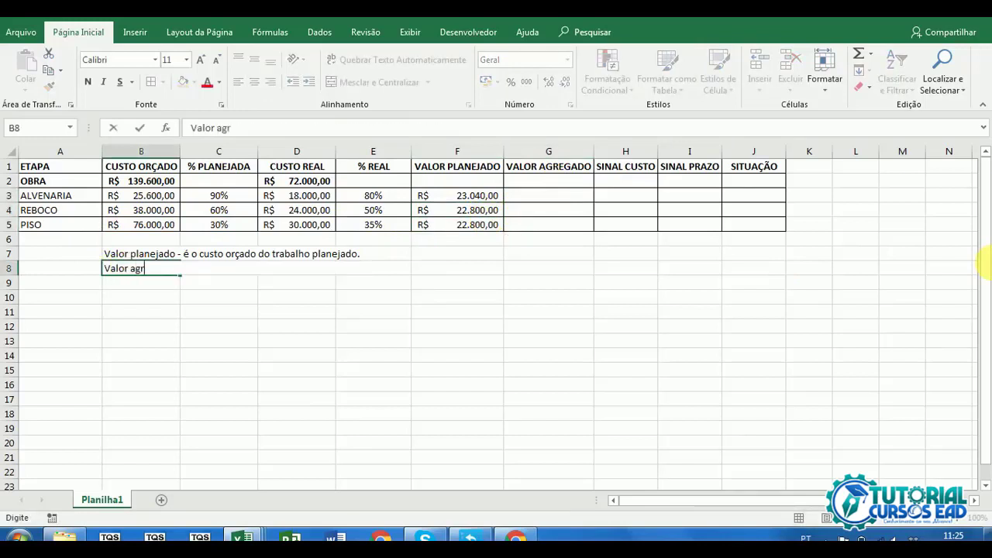
{"action": "type", "text": "egado - é o "}
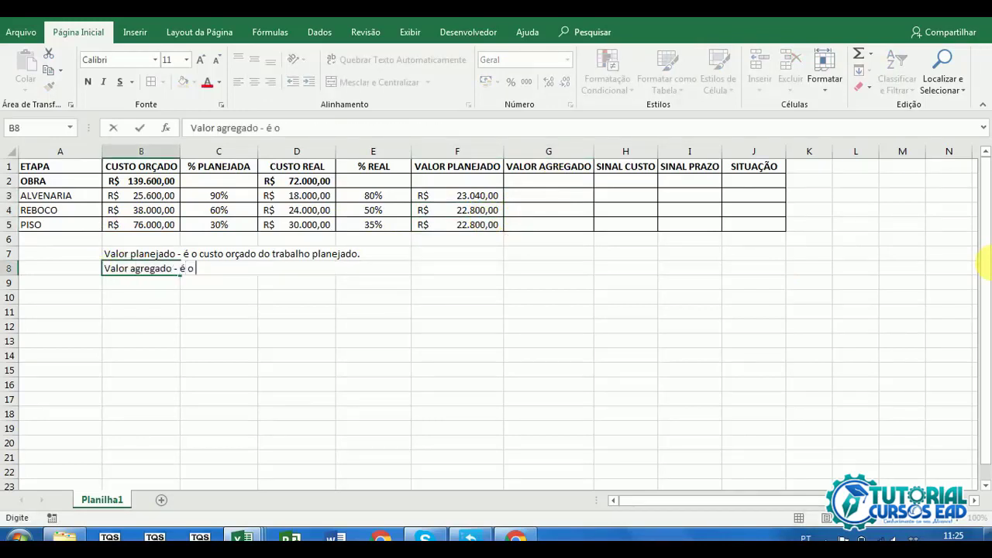
{"action": "type", "text": "custo orçado do t"}
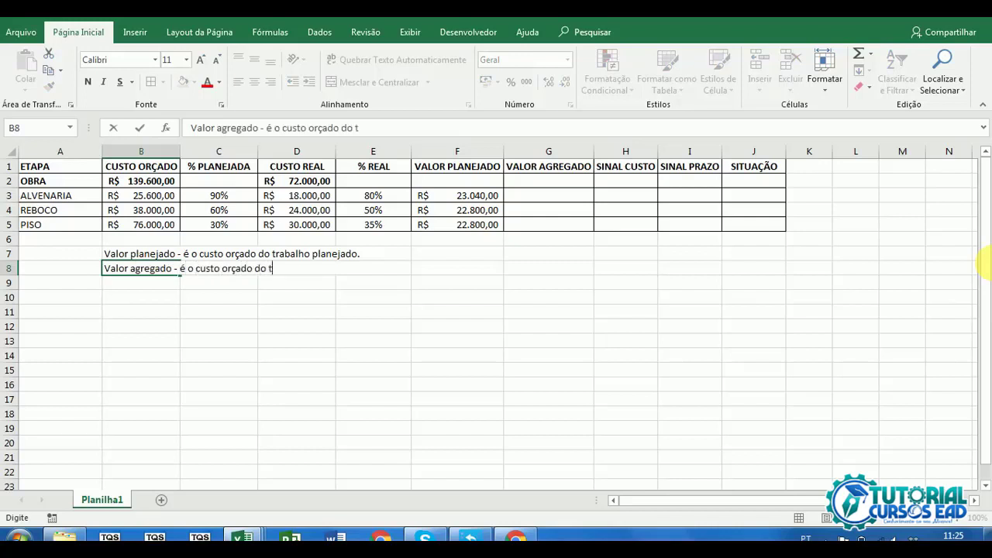
{"action": "type", "text": "rabalho realizado."}
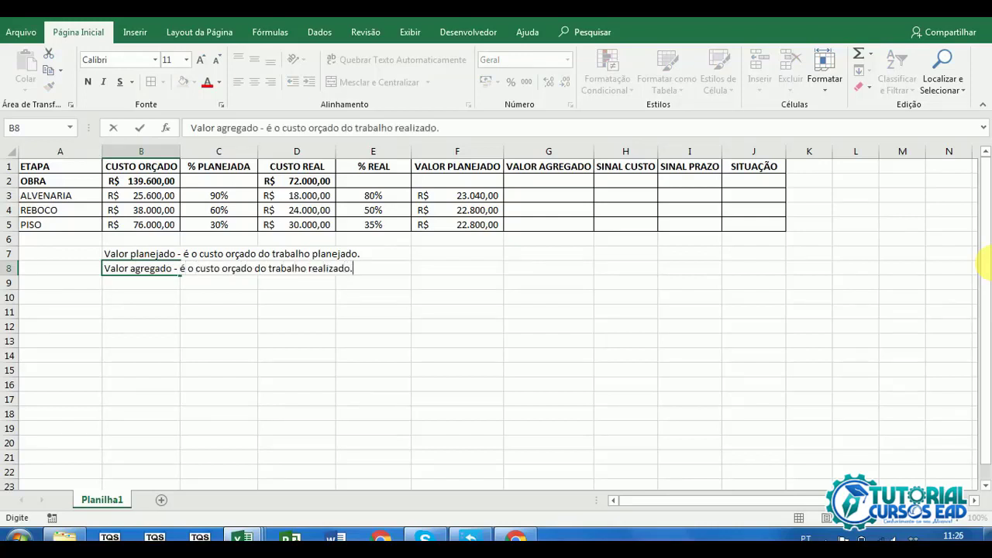
{"action": "key", "text": "Return"}
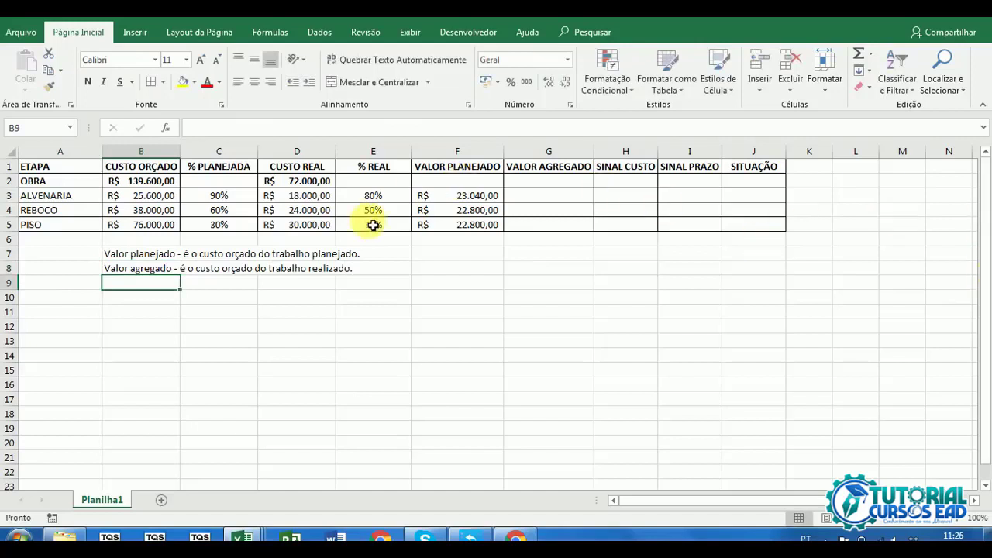
Step: Calculate the VALOR AGREGADO for ALVENARIA in G3 with the formula =E3*B3 and fill it down to G5
{"action": "left_click", "coordinate": [386, 200]}
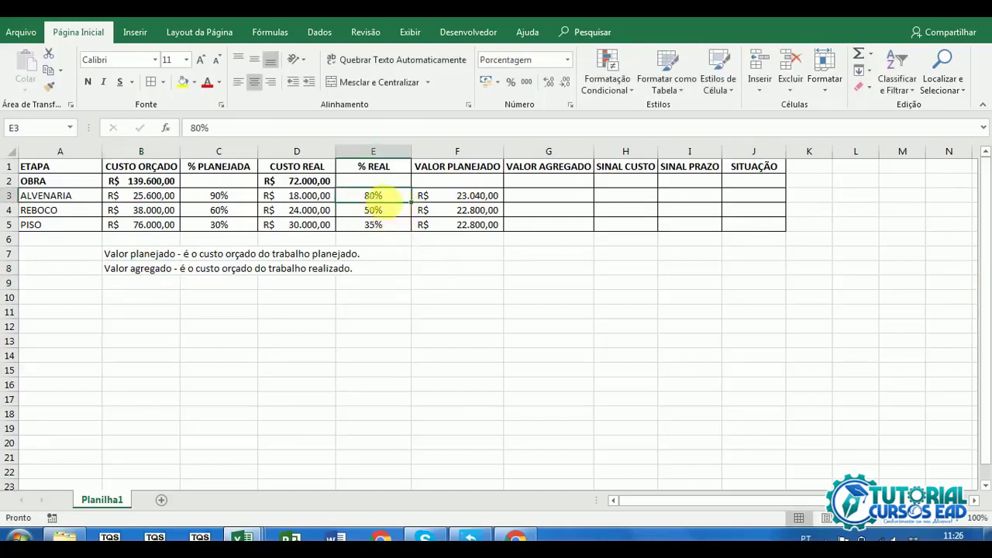
{"action": "left_click", "coordinate": [536, 201]}
{"action": "type", "text": "="}
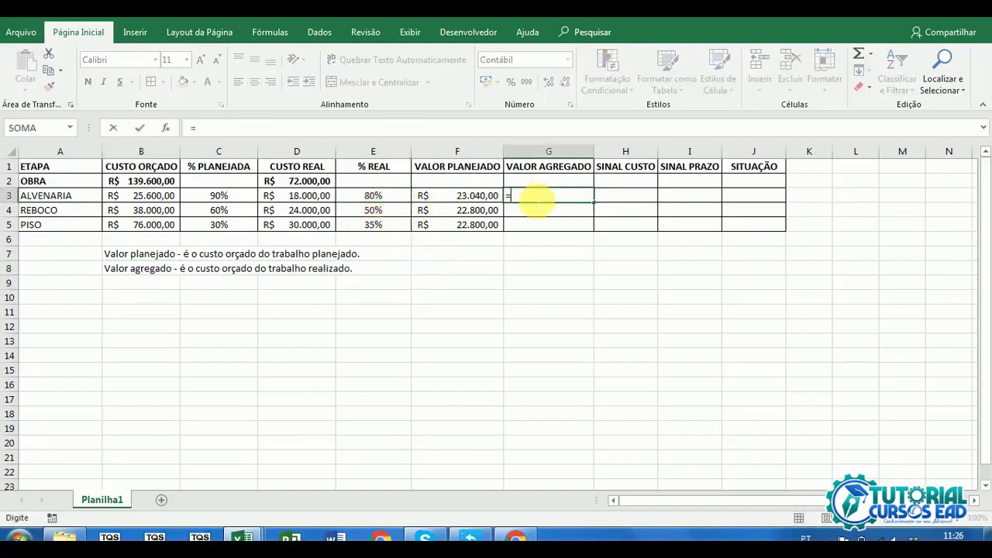
{"action": "left_click", "coordinate": [380, 200]}
{"action": "type", "text": "*"}
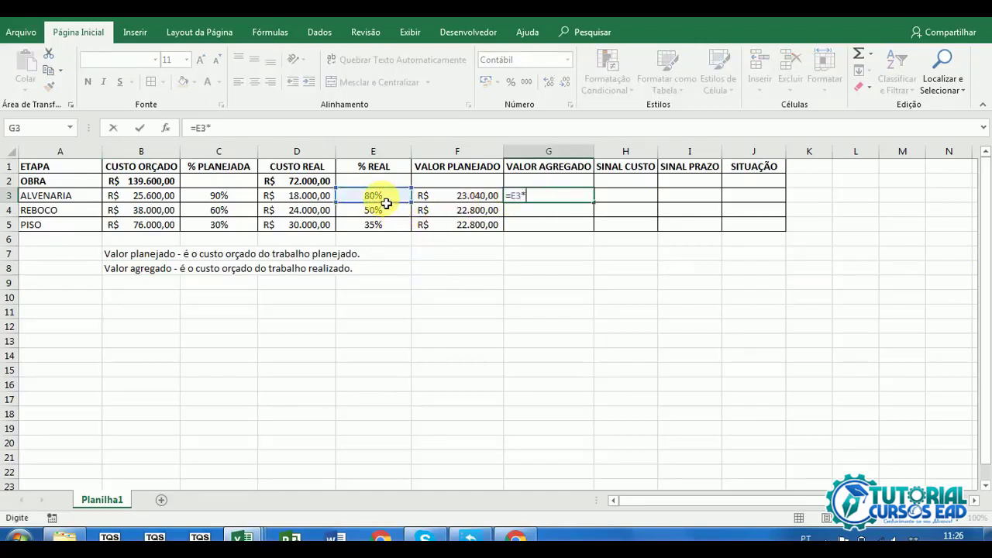
{"action": "left_click", "coordinate": [157, 201]}
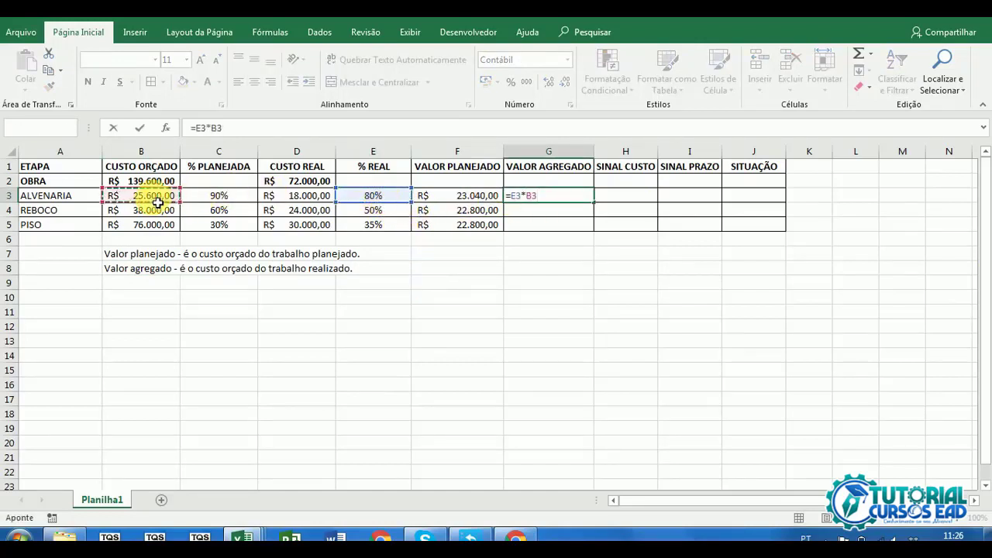
{"action": "key", "text": "ctrl+Return"}
{"action": "left_click_drag", "start_coordinate": [600, 207], "coordinate": [600, 239]}
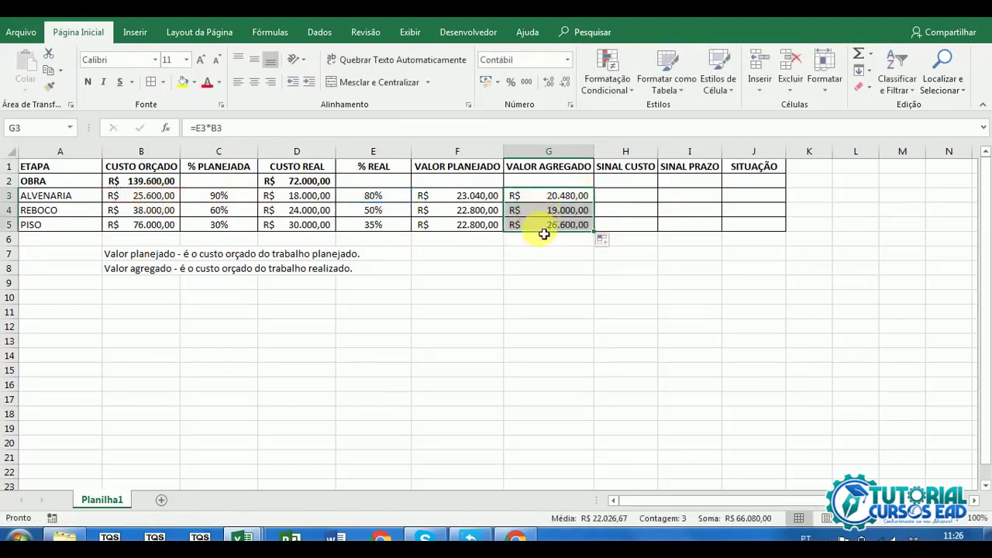
{"action": "left_click", "coordinate": [542, 200]}
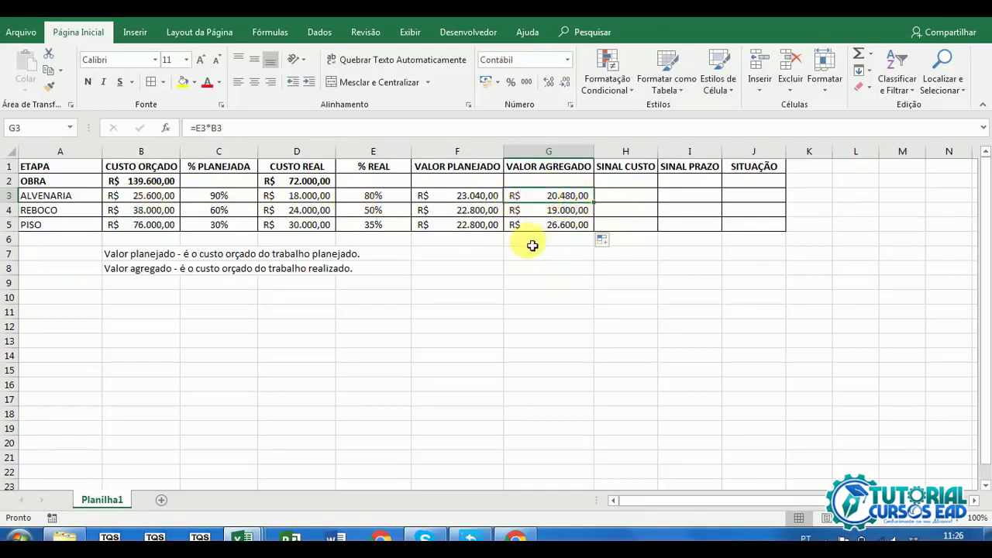
Step: Enter the note "Custo real - é o custo realizado do trabalho realizado." in cell B9
{"action": "left_click", "coordinate": [145, 285]}
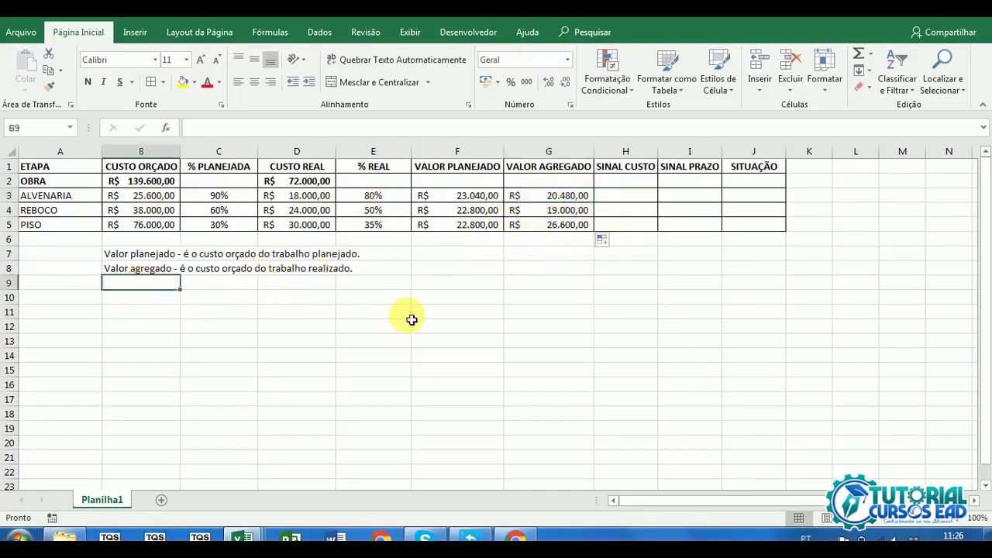
{"action": "type", "text": "Custo real"}
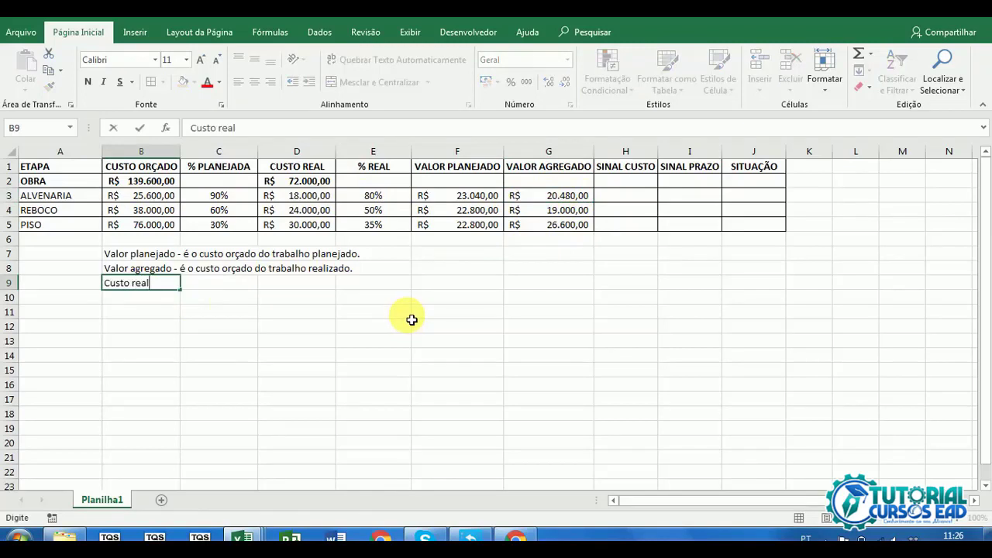
{"action": "type", "text": " - é o custo re"}
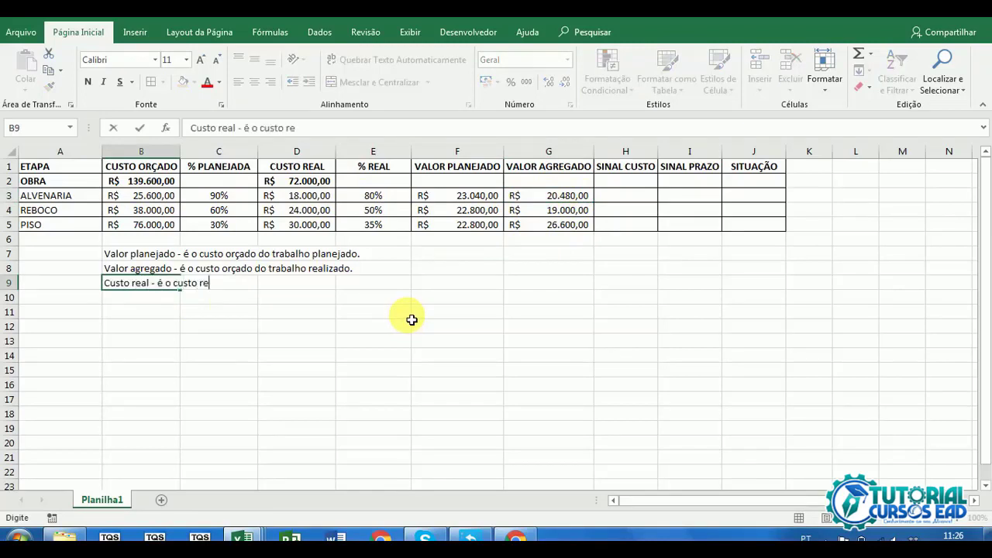
{"action": "type", "text": "alizad"}
{"action": "type", "text": "o do tabalho r"}
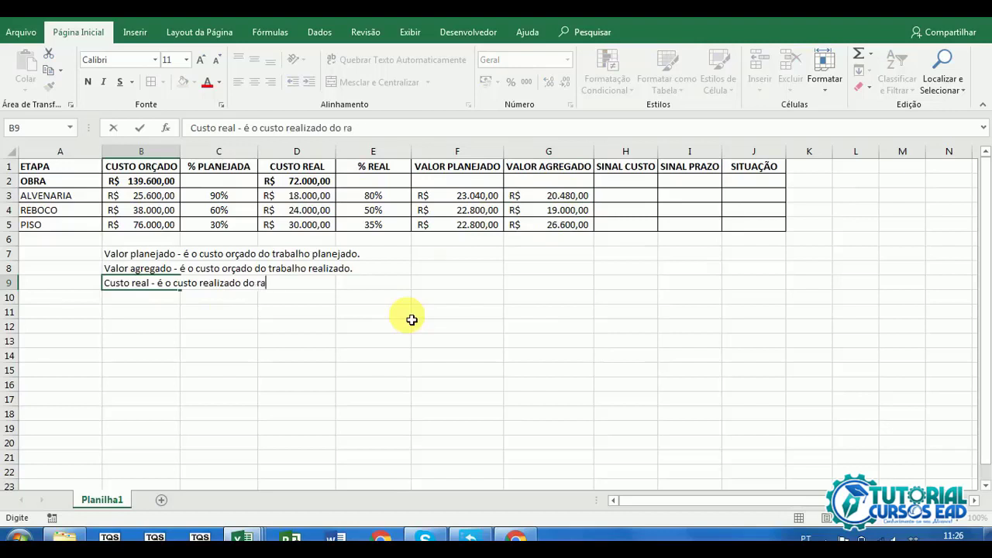
{"action": "type", "text": "trabalho realizado."}
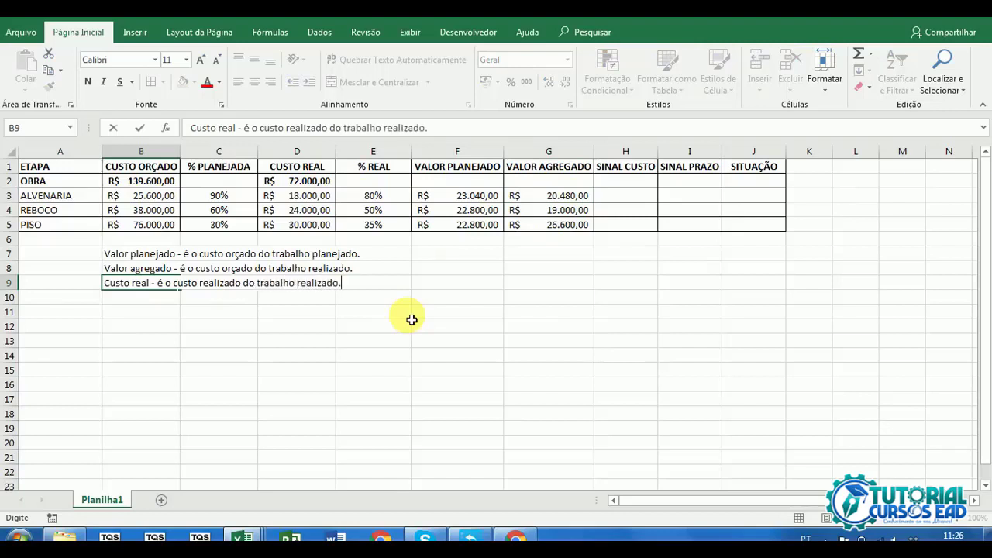
{"action": "key", "text": "Return"}
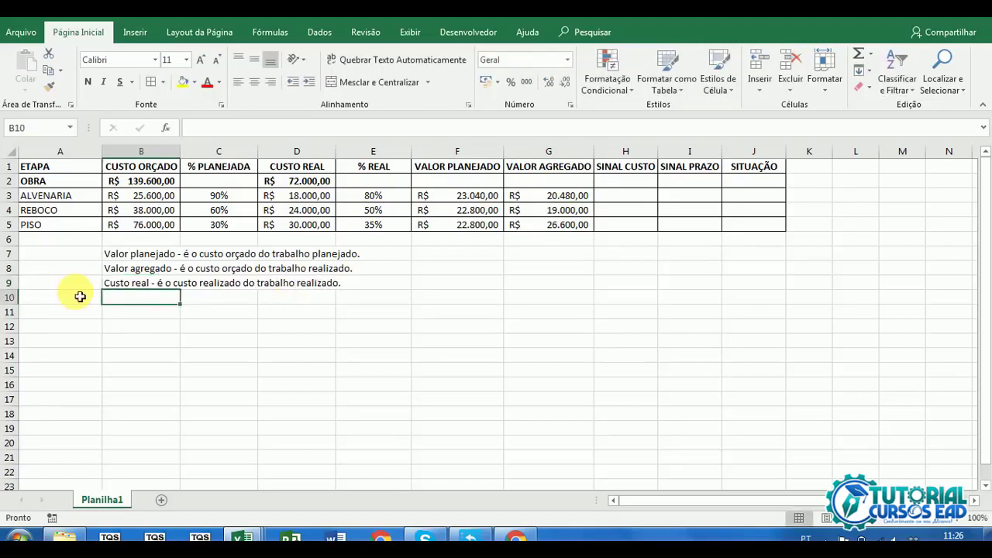
Step: Review the definitions of custo real, valor agregado and valor planejado in B7:B9
{"action": "left_click", "coordinate": [126, 285]}
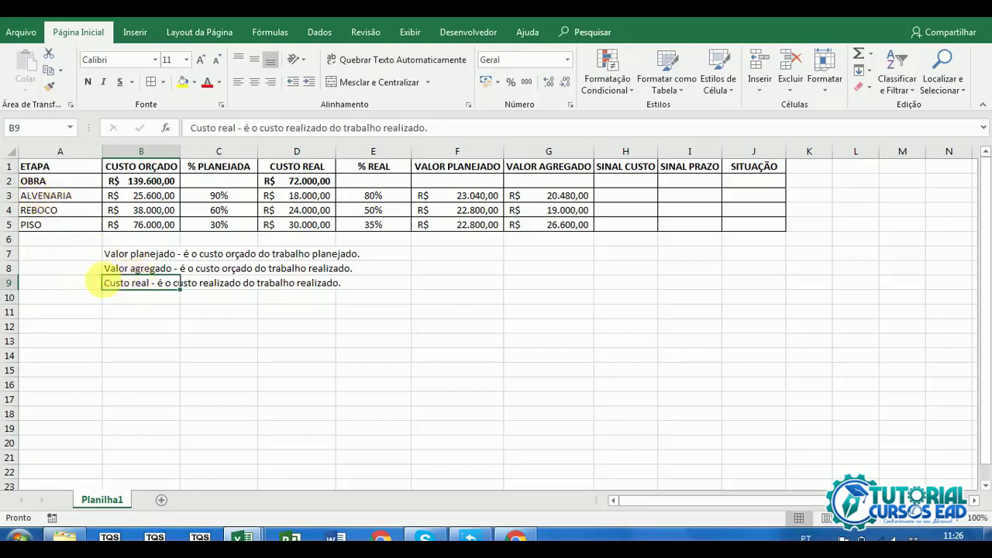
{"action": "left_click", "coordinate": [128, 269]}
{"action": "left_click", "coordinate": [128, 255]}
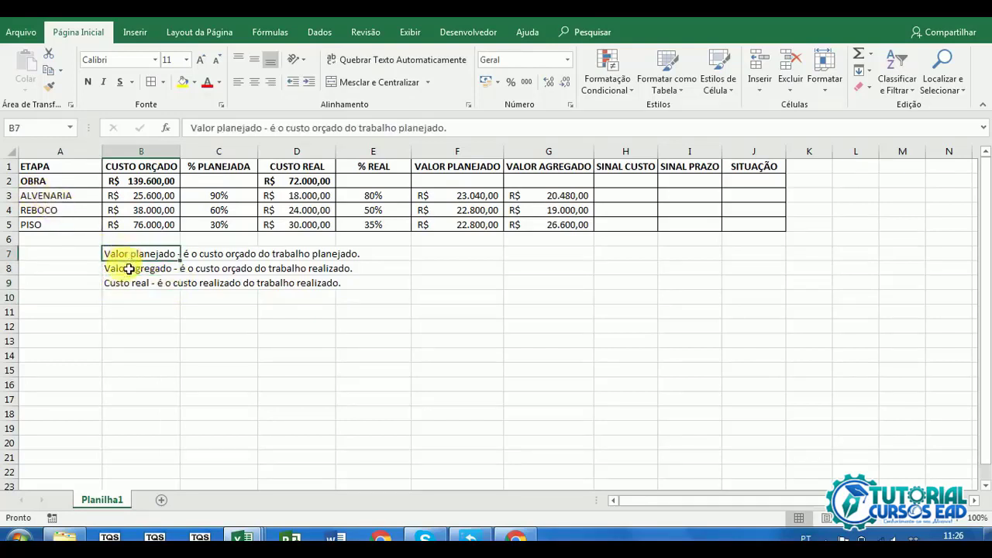
{"action": "left_click", "coordinate": [127, 268]}
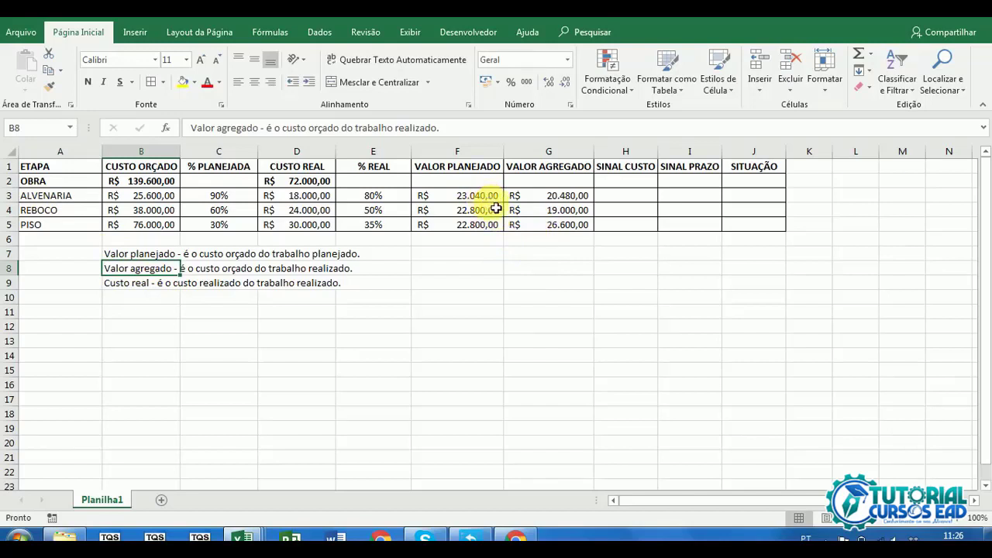
Step: Compare the VALOR PLANEJADO and VALOR AGREGADO of ALVENARIA, along with its % PLANEJADA and % REAL
{"action": "left_click_drag", "start_coordinate": [489, 200], "coordinate": [477, 225]}
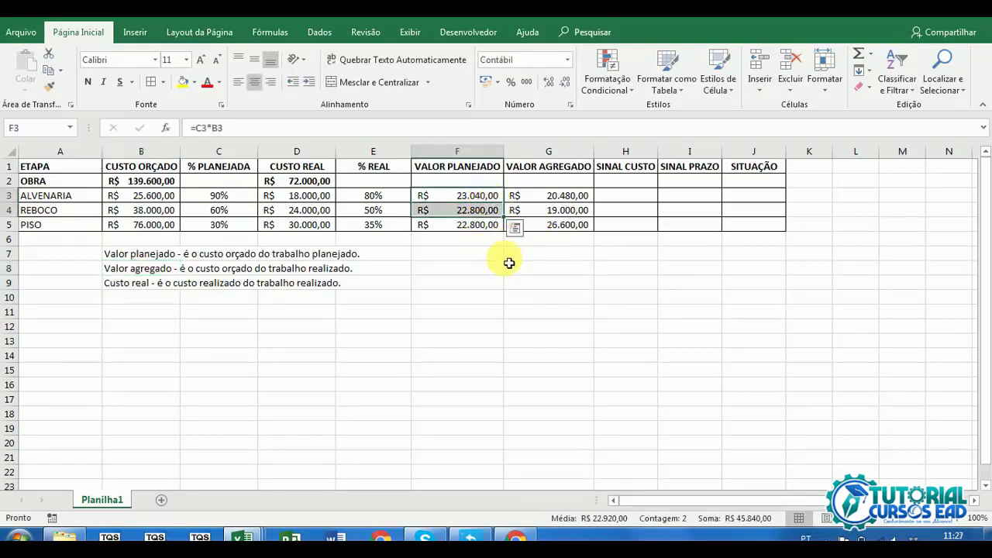
{"action": "left_click", "coordinate": [472, 199]}
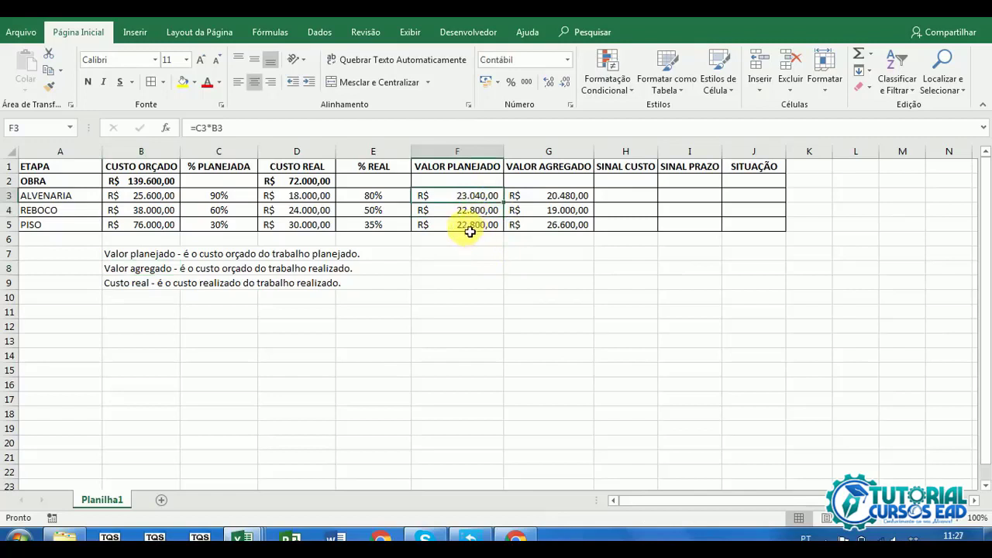
{"action": "left_click", "coordinate": [580, 196]}
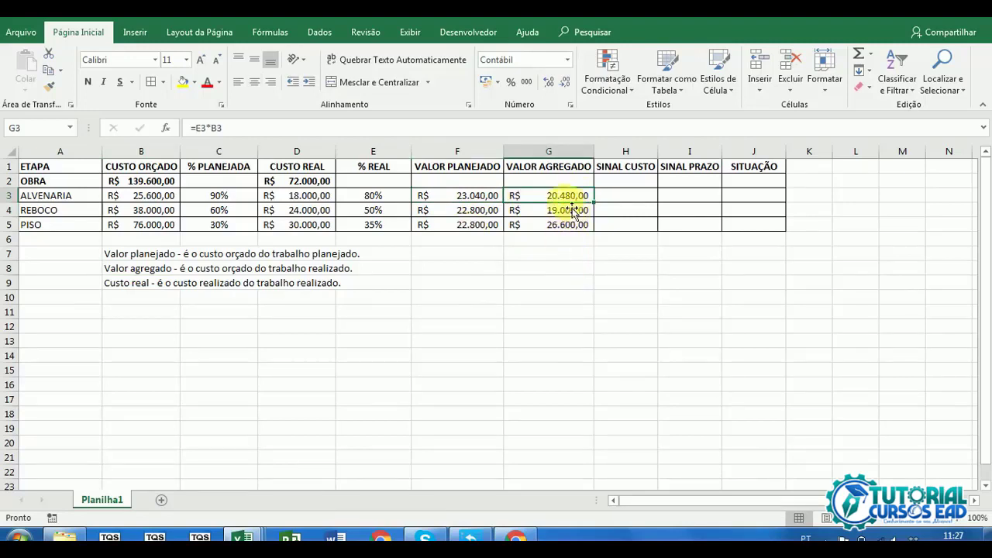
{"action": "left_click", "coordinate": [490, 201]}
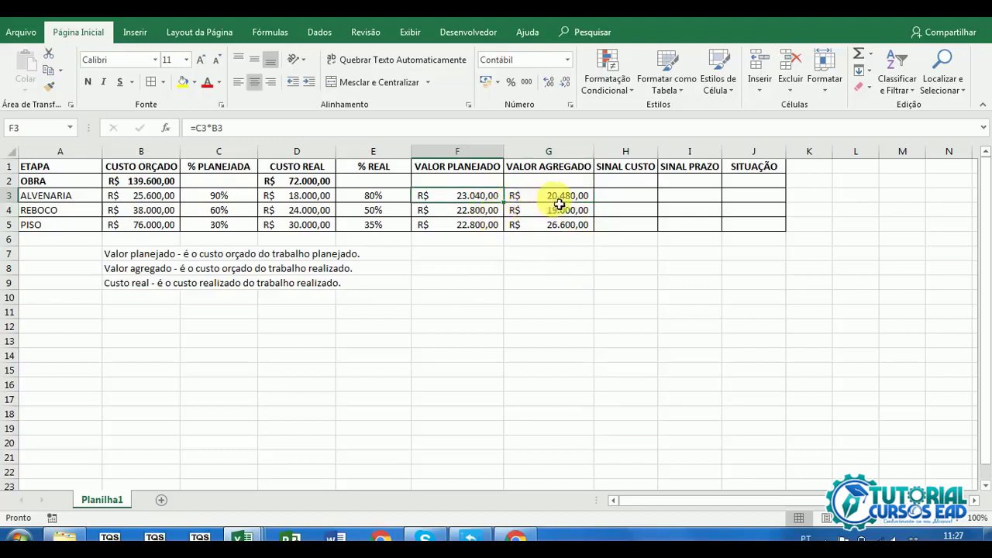
{"action": "left_click", "coordinate": [555, 202]}
{"action": "left_click", "coordinate": [394, 201]}
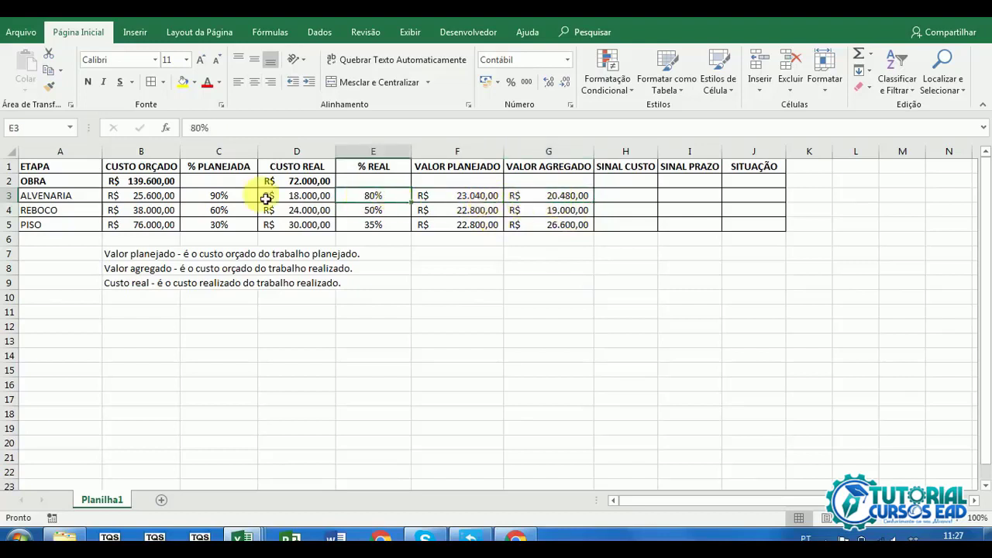
{"action": "left_click", "coordinate": [229, 199]}
{"action": "left_click", "coordinate": [377, 199]}
{"action": "left_click", "coordinate": [256, 199]}
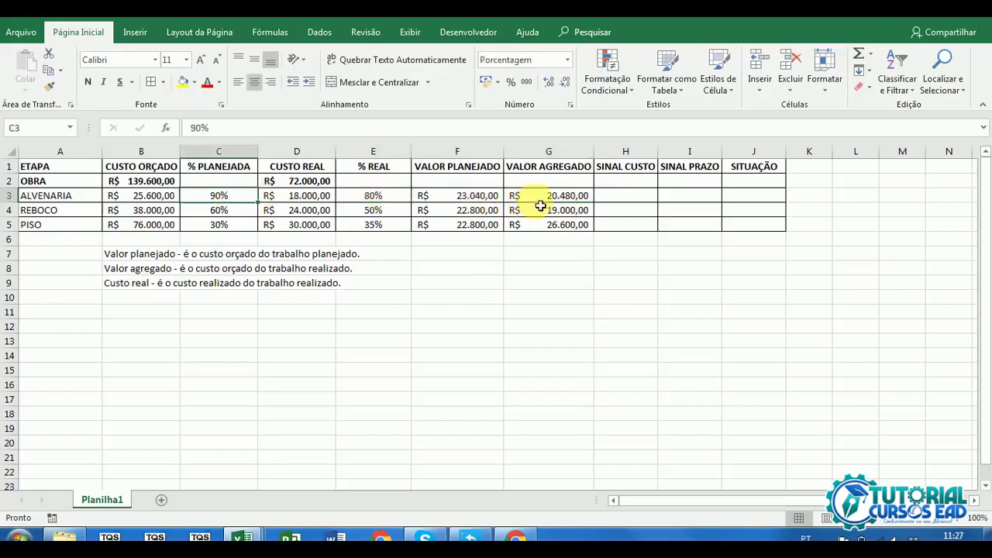
Step: Enter the note "Valor planejado x agregado - Descubro se a obra está adiantada ou atrasada." in cell B11
{"action": "left_click_drag", "start_coordinate": [474, 203], "coordinate": [525, 213]}
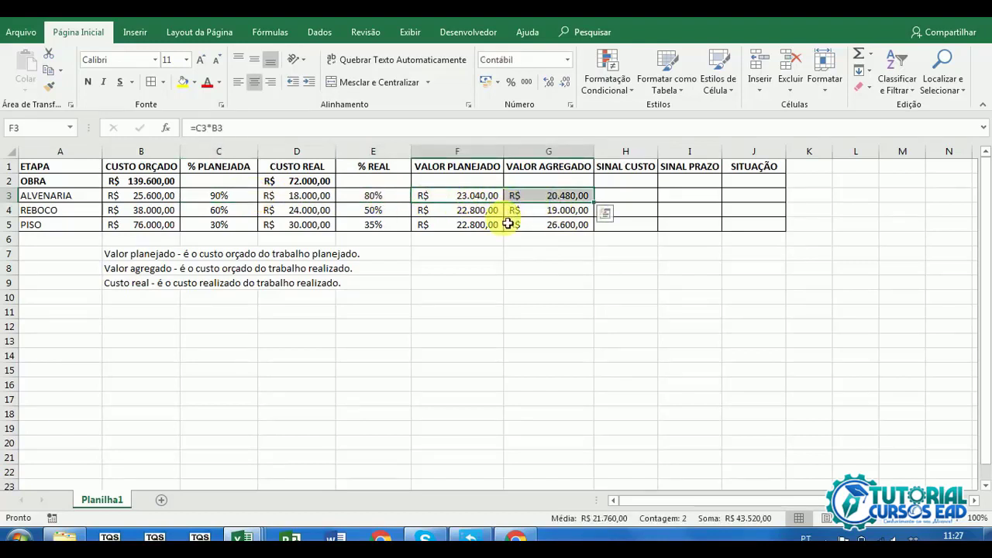
{"action": "left_click", "coordinate": [514, 213]}
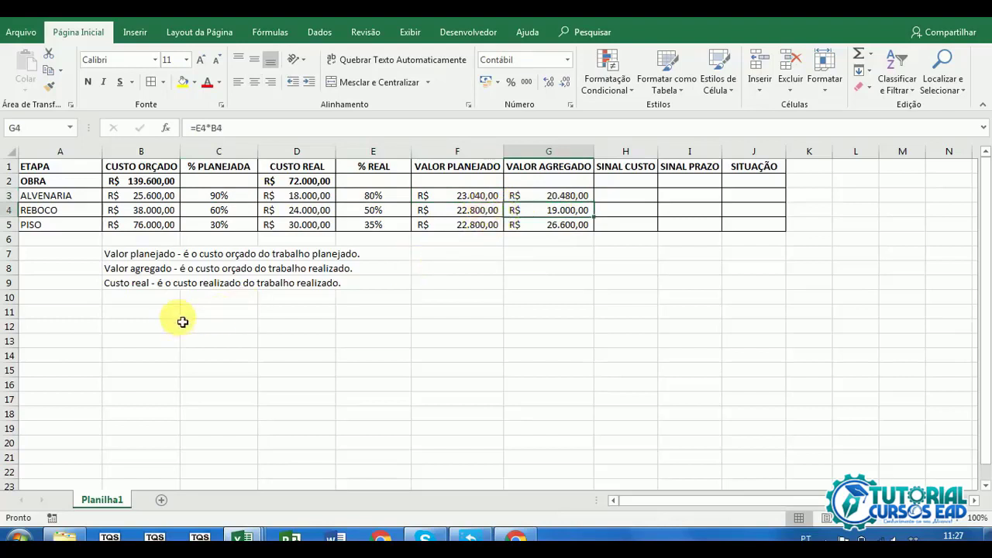
{"action": "left_click", "coordinate": [134, 313]}
{"action": "type", "text": "V"}
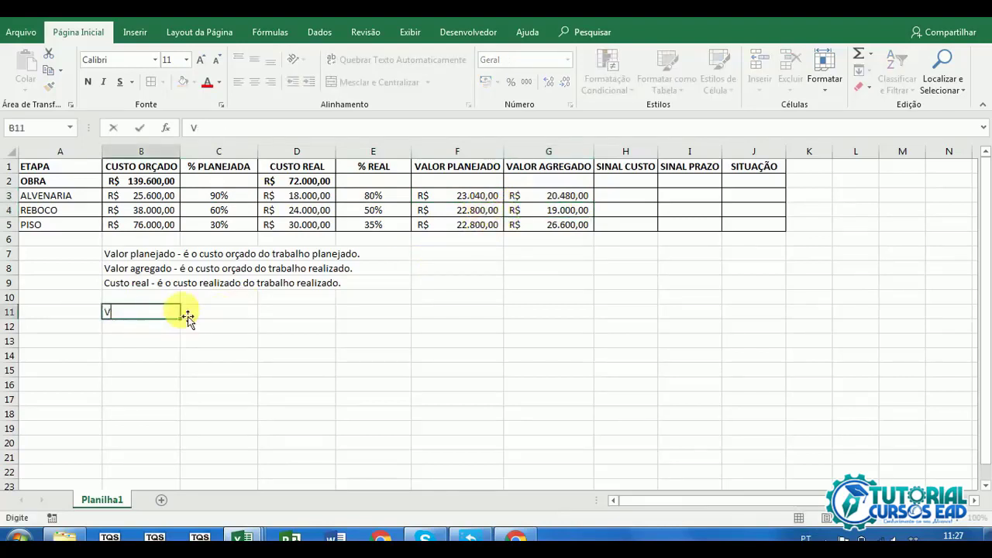
{"action": "type", "text": "alor Iplanejado x agregado -"}
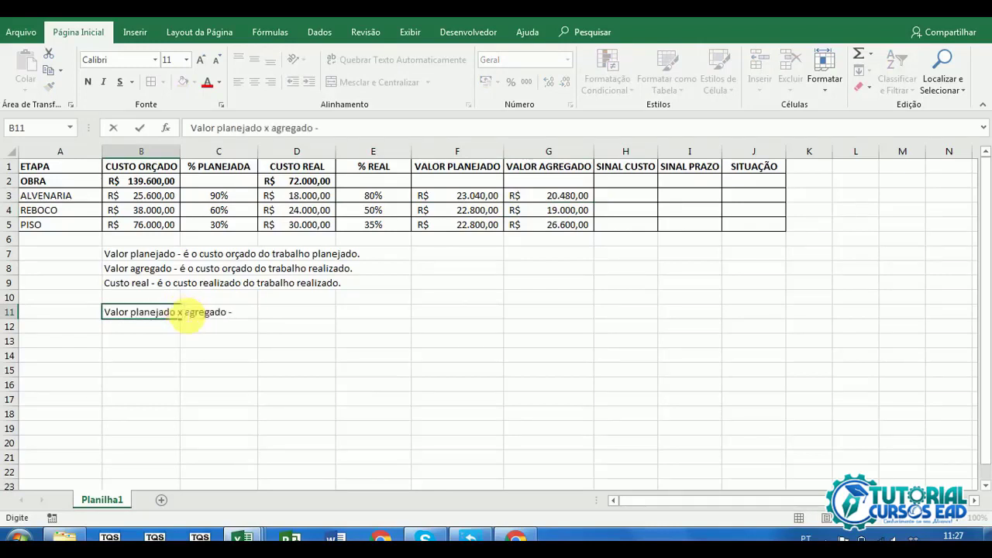
{"action": "type", "text": " Descubro se a obra está adiantada ou atrasada."}
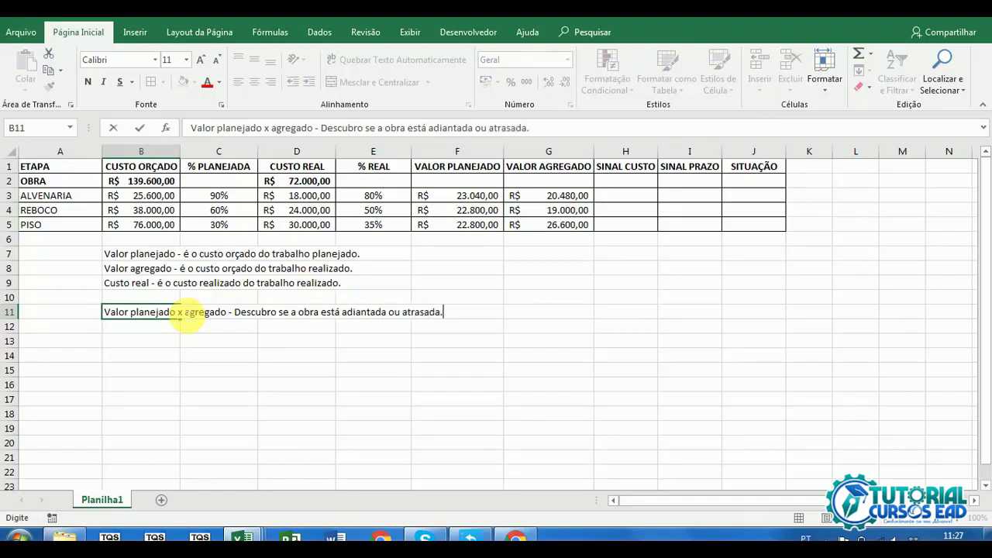
{"action": "key", "text": "Return"}
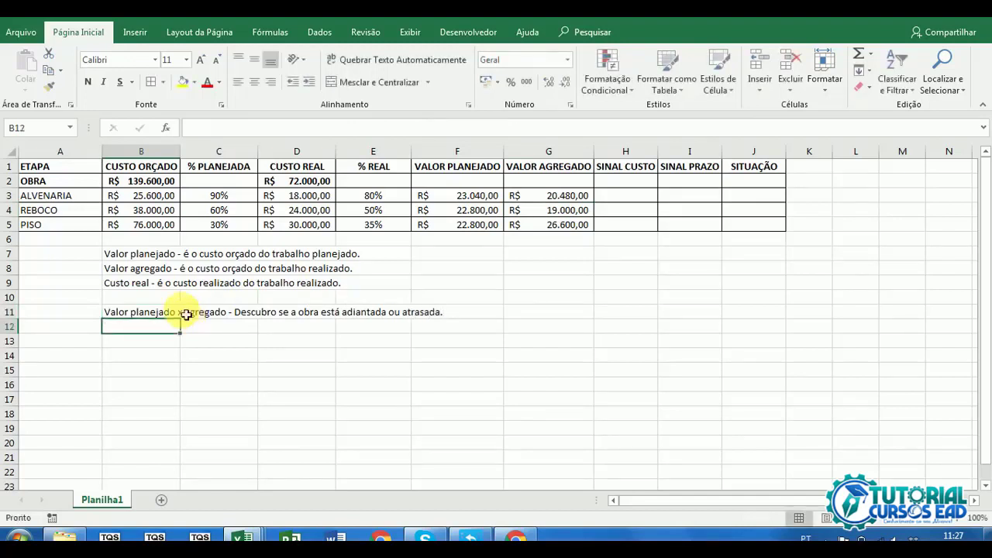
Step: Compare the VALOR AGREGADO with the VALOR PLANEJADO for REBOCO and PISO
{"action": "left_click", "coordinate": [558, 213]}
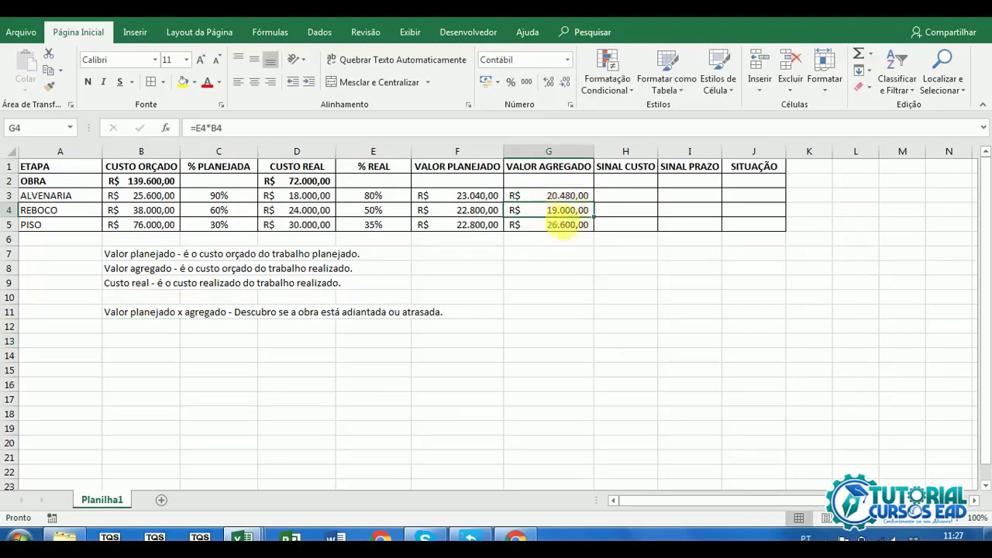
{"action": "left_click", "coordinate": [481, 214]}
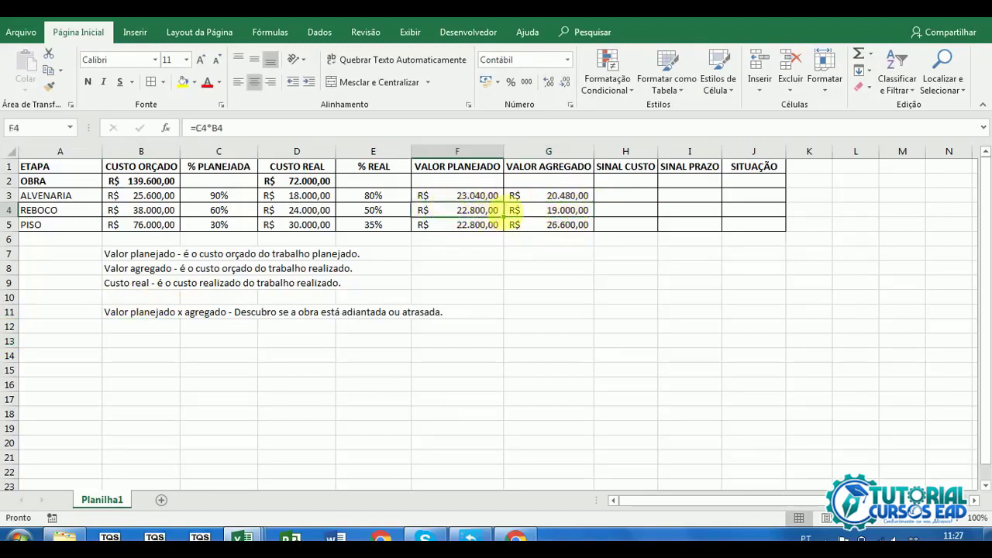
{"action": "left_click", "coordinate": [551, 232]}
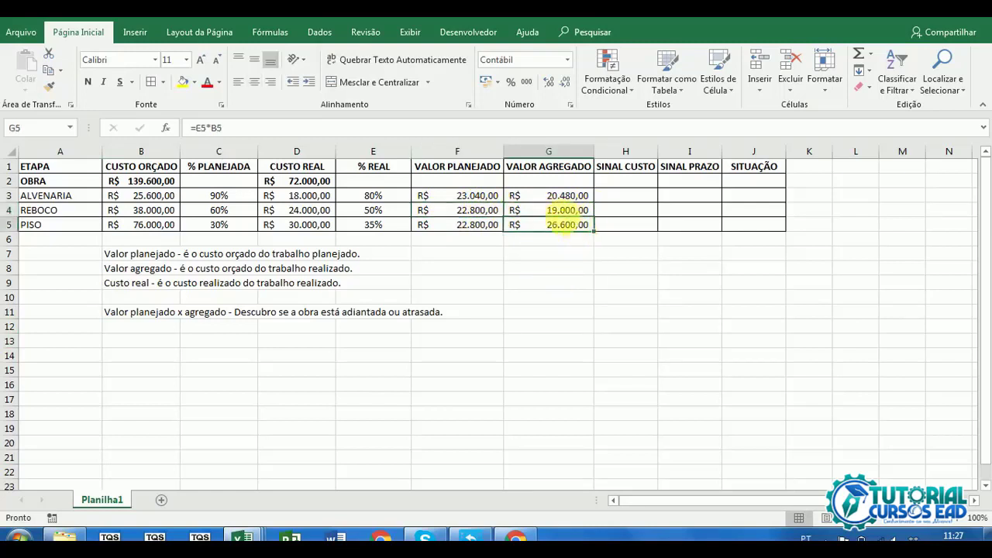
{"action": "left_click", "coordinate": [483, 225]}
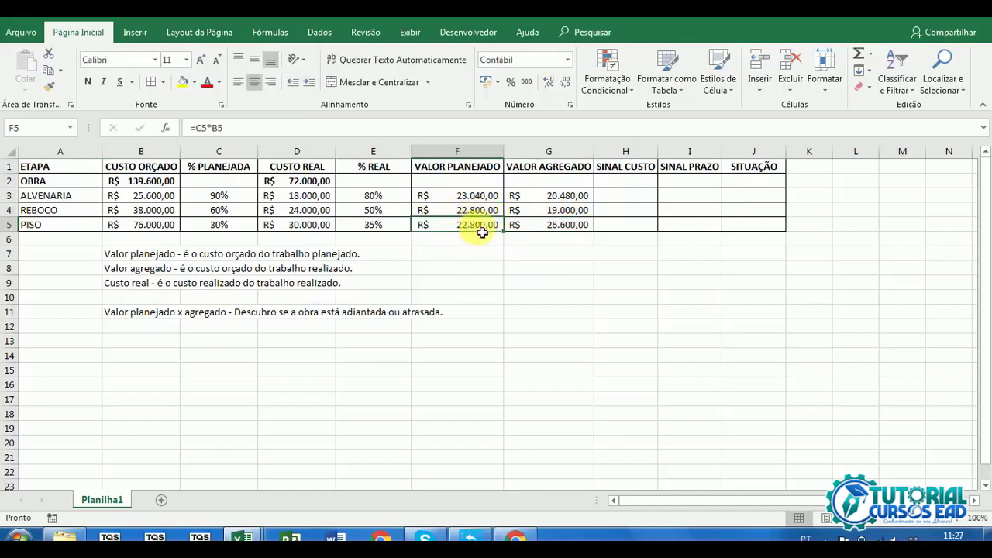
{"action": "left_click", "coordinate": [567, 225]}
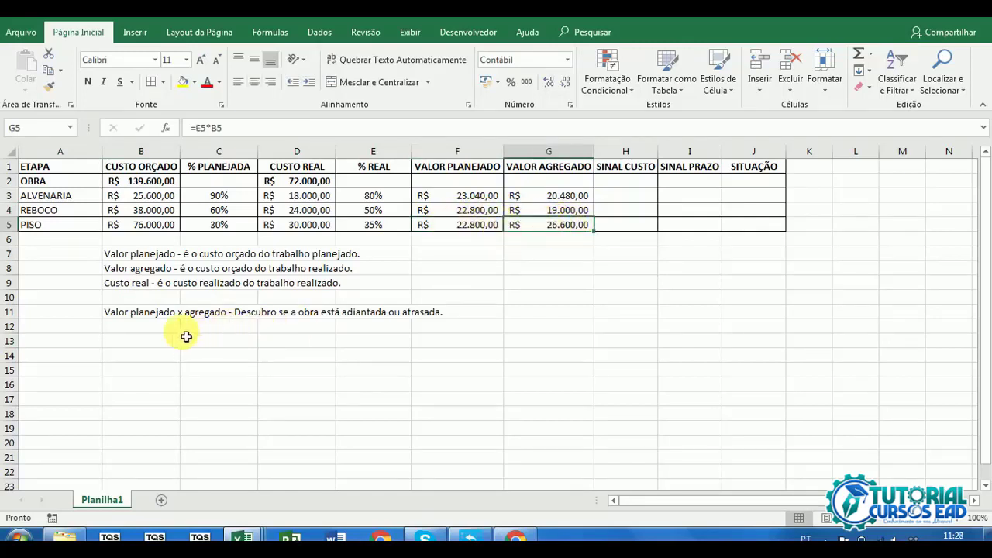
Step: Enter the note "Custo real x valor agregado - Descubro se a obra está no custo ou fora." in cell B12
{"action": "left_click", "coordinate": [155, 327]}
{"action": "type", "text": "Custo real x valor a"}
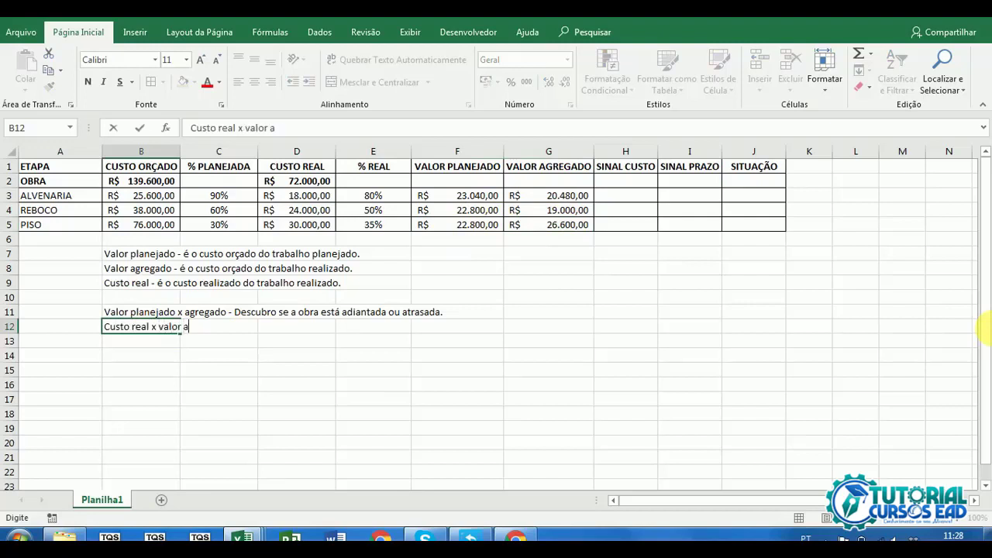
{"action": "type", "text": "gregado - Des"}
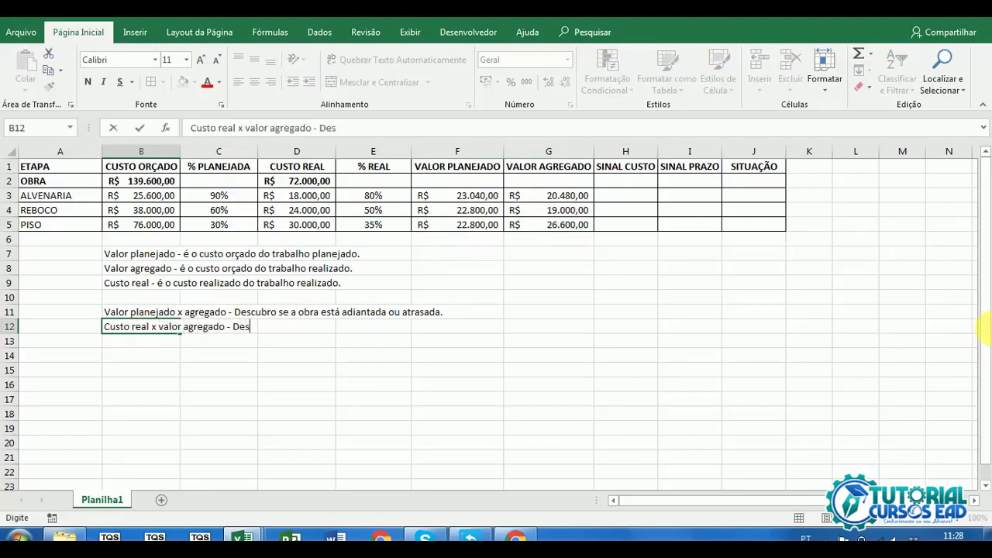
{"action": "type", "text": "cu"}
{"action": "key", "text": "BackSpace"}
{"action": "type", "text": "cubro se a o"}
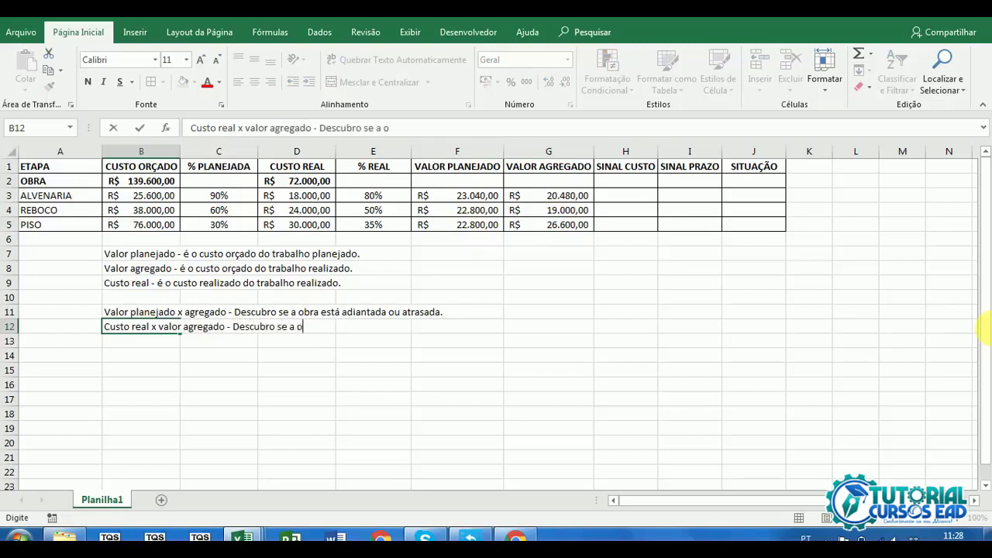
{"action": "type", "text": "bra está no custo "}
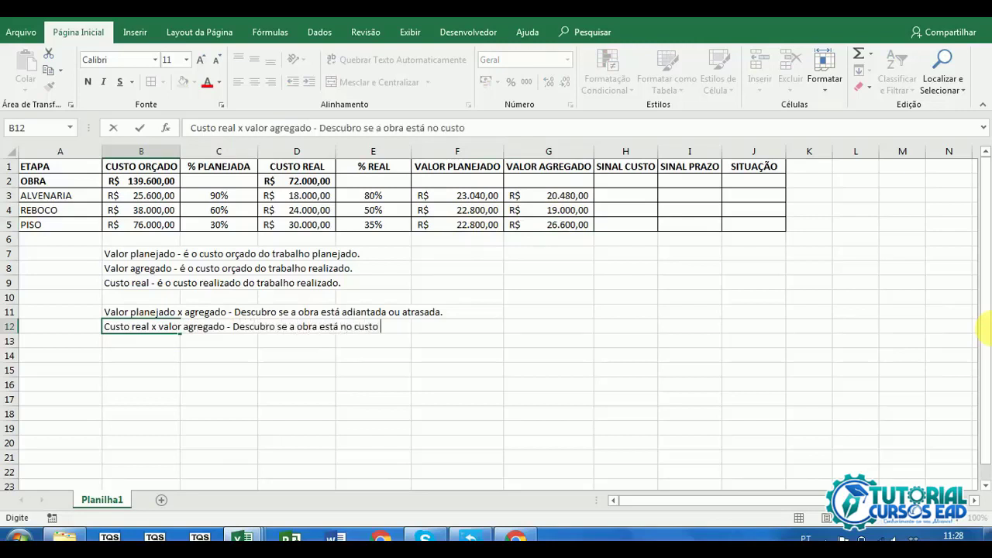
{"action": "type", "text": "ou fora."}
{"action": "key", "text": "Return"}
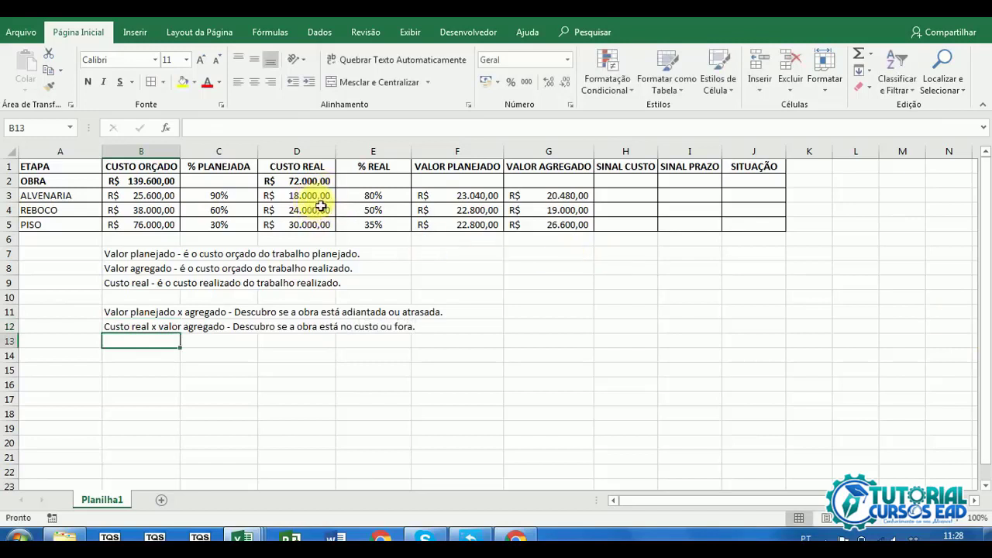
Step: Compare the VALOR AGREGADO with the CUSTO REAL for ALVENARIA, REBOCO and PISO
{"action": "left_click", "coordinate": [543, 196]}
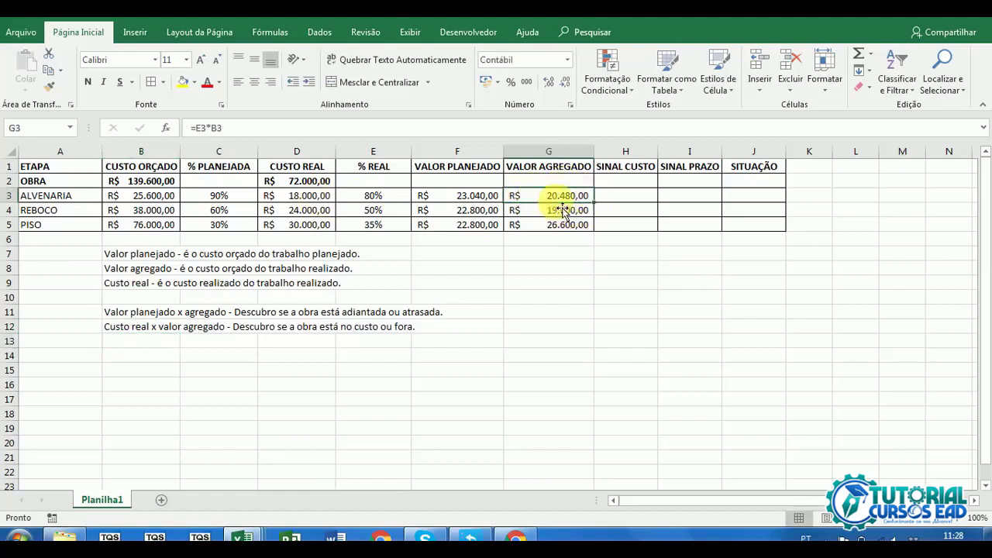
{"action": "left_click", "coordinate": [327, 199], "text": "ctrl"}
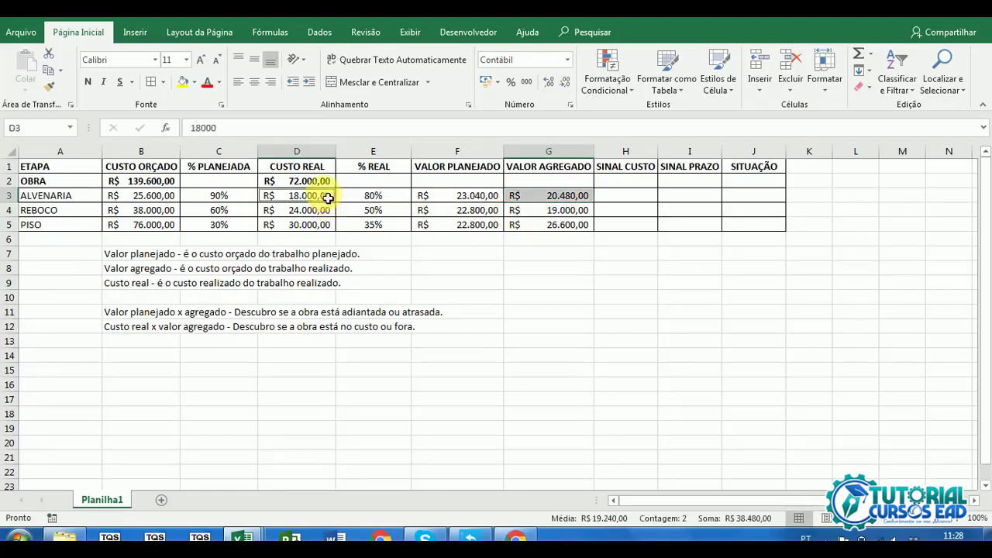
{"action": "left_click", "coordinate": [567, 210]}
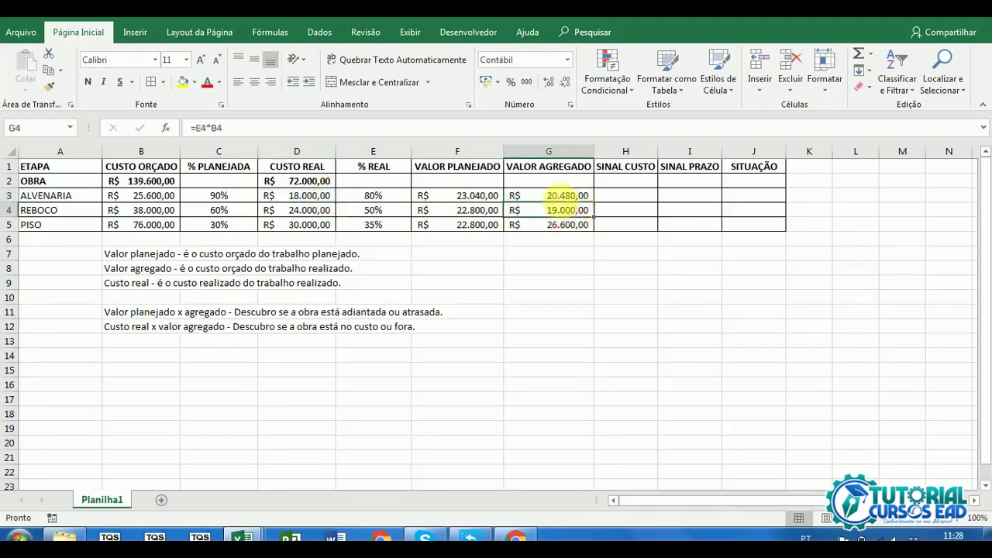
{"action": "left_click", "coordinate": [320, 214]}
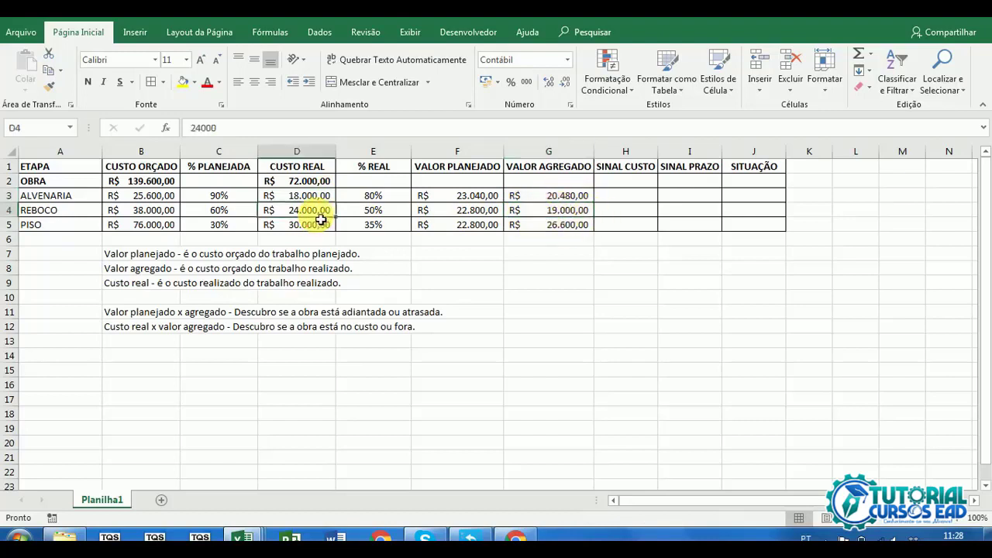
{"action": "left_click", "coordinate": [572, 217]}
{"action": "left_click", "coordinate": [318, 213]}
{"action": "left_click", "coordinate": [581, 228]}
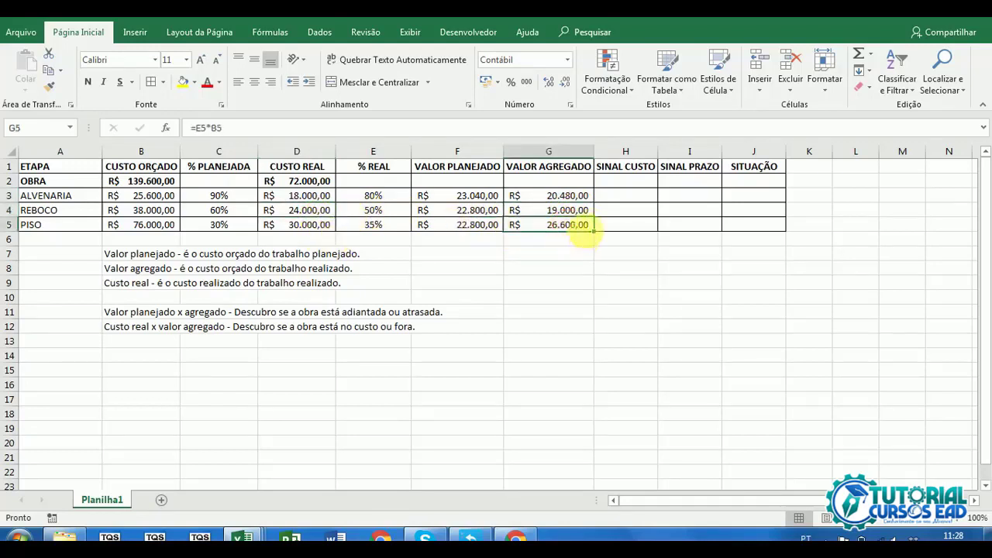
{"action": "left_click", "coordinate": [298, 225]}
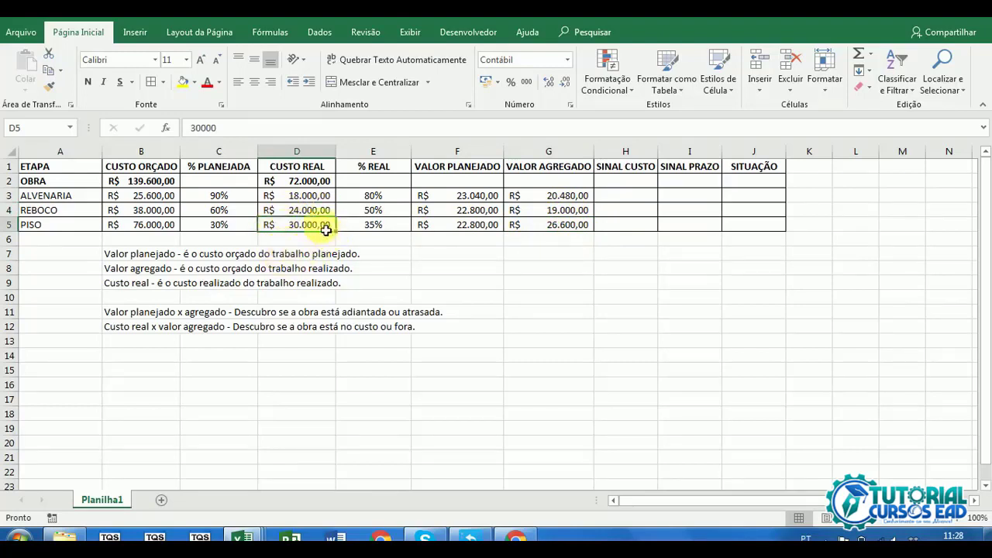
{"action": "left_click", "coordinate": [247, 355]}
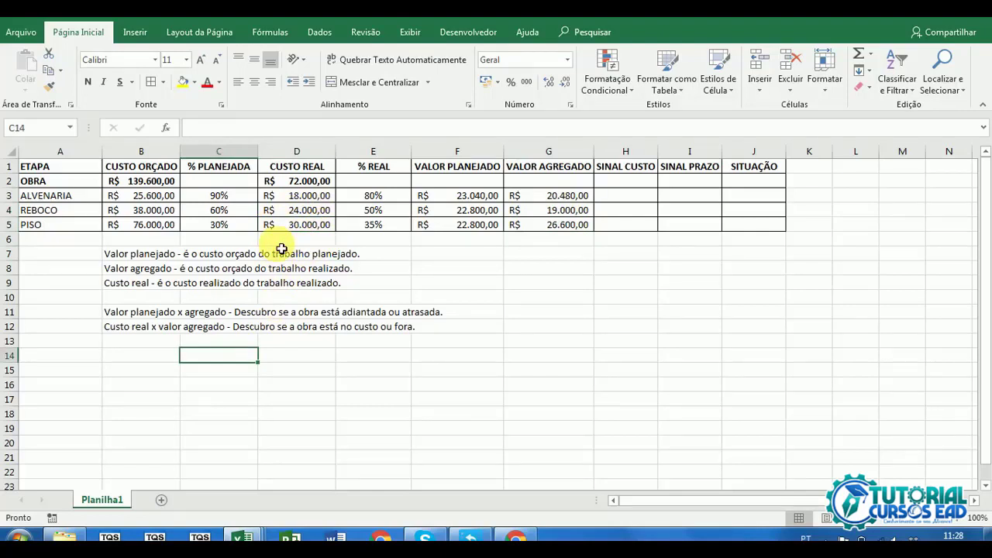
Step: Total the VALOR PLANEJADO for OBRA in F2 with the formula =SOMA(F3:F5)
{"action": "left_click", "coordinate": [469, 184]}
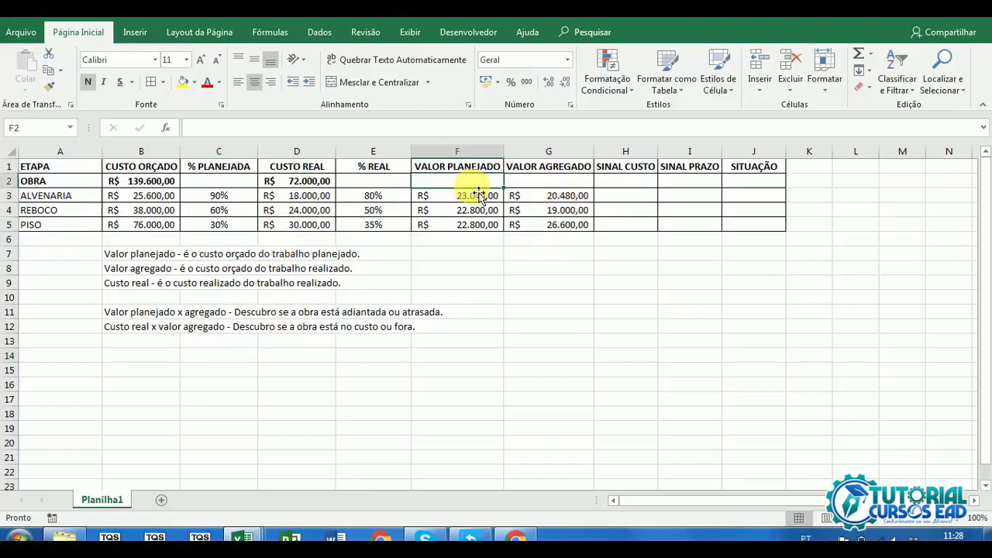
{"action": "left_click", "coordinate": [859, 56]}
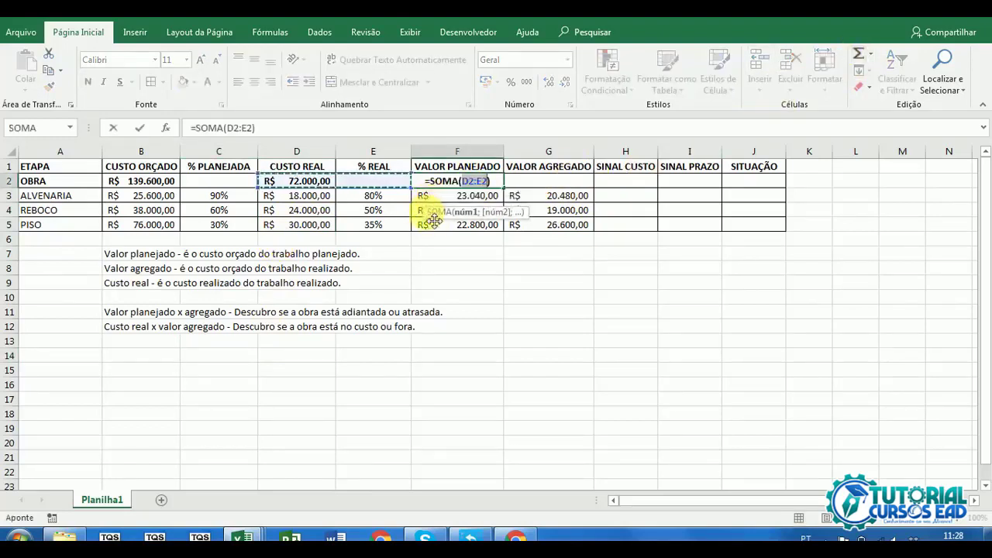
{"action": "left_click_drag", "start_coordinate": [450, 195], "coordinate": [453, 225]}
{"action": "key", "text": "Return"}
{"action": "left_click", "coordinate": [472, 184]}
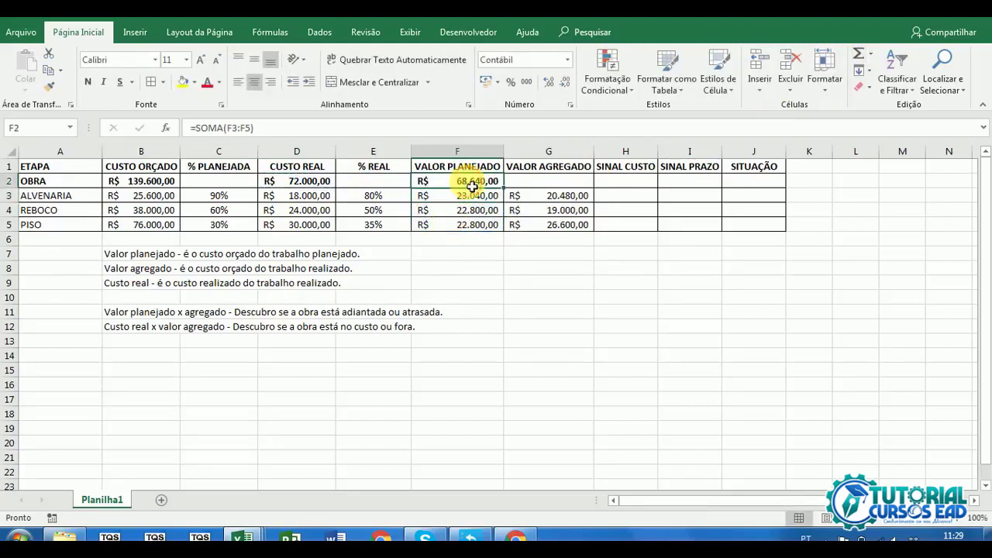
Step: Copy the OBRA total formula from F2 to G2 to sum the VALOR AGREGADO of the three stages
{"action": "key", "text": "ctrl+c"}
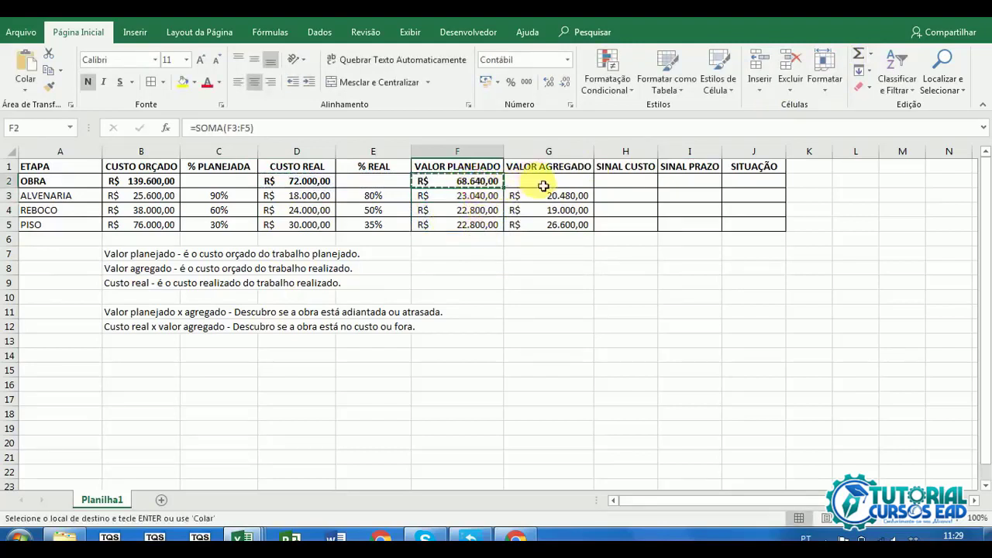
{"action": "left_click", "coordinate": [543, 187]}
{"action": "key", "text": "ctrl+v"}
{"action": "left_click", "coordinate": [534, 273]}
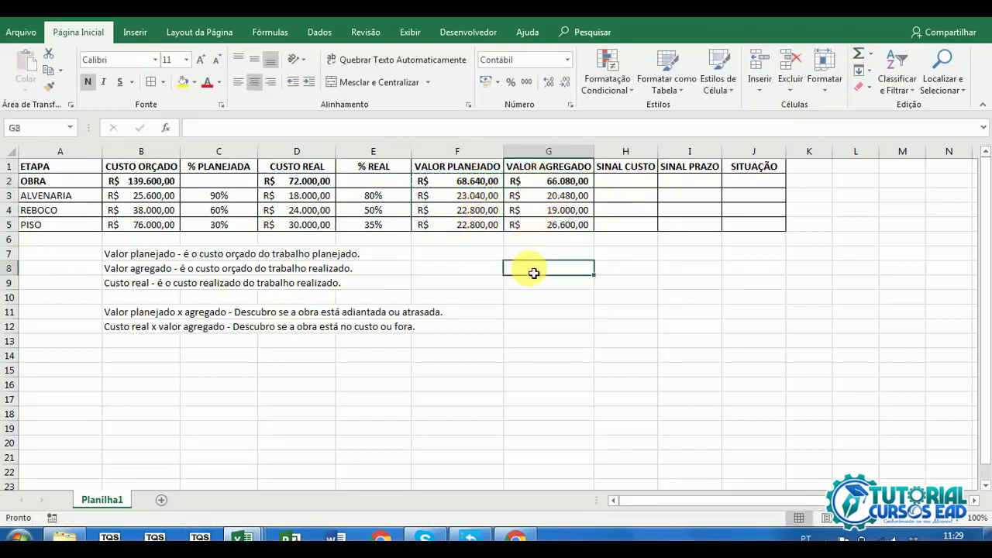
Step: Compare the OBRA totals for VALOR PLANEJADO, VALOR AGREGADO and CUSTO REAL, ending at the % PLANEJADA cell C2
{"action": "left_click", "coordinate": [471, 183]}
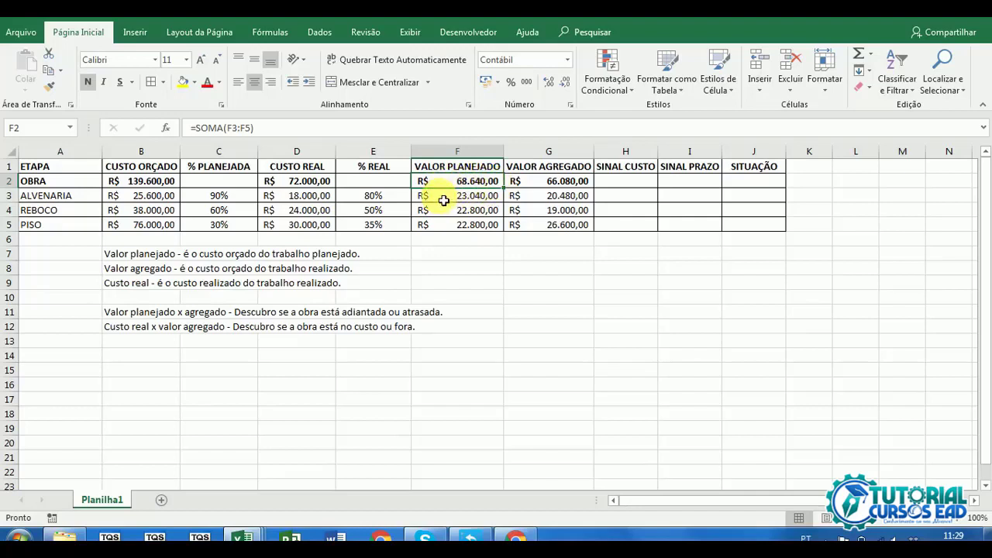
{"action": "left_click", "coordinate": [581, 183]}
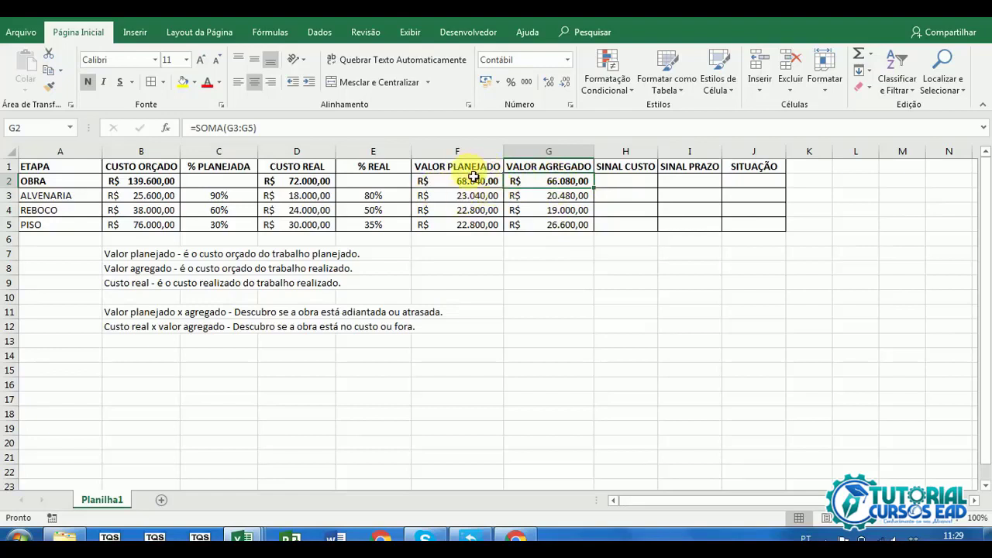
{"action": "left_click", "coordinate": [316, 181]}
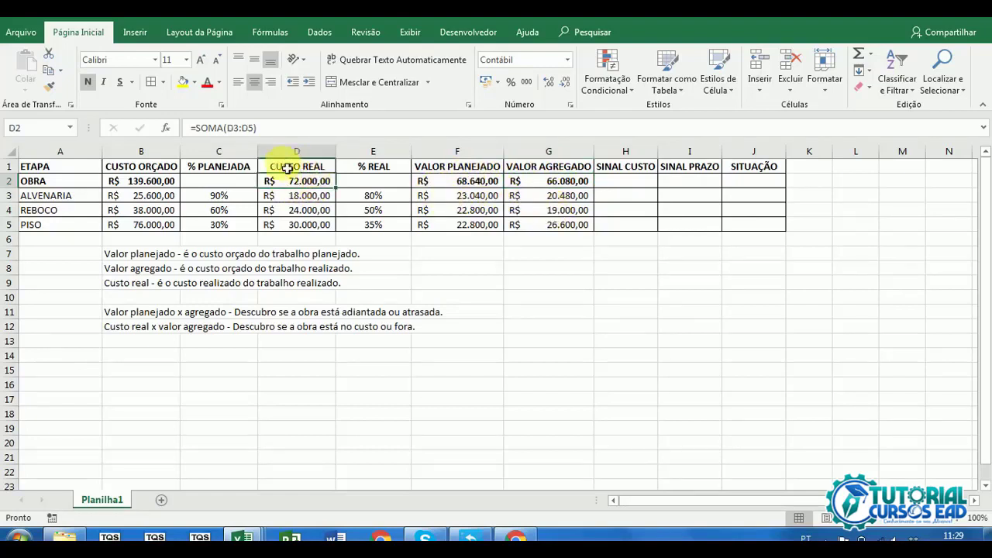
{"action": "left_click", "coordinate": [530, 183]}
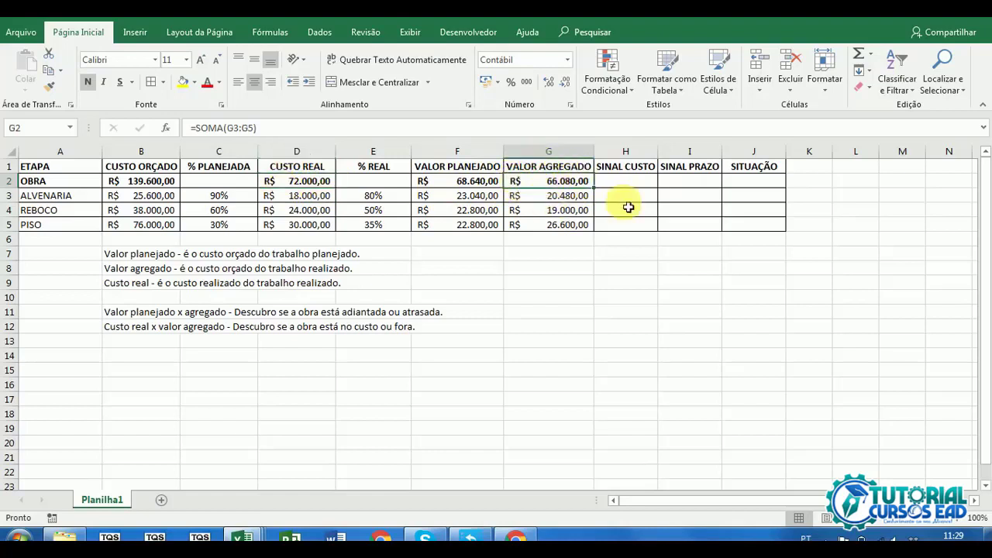
{"action": "left_click", "coordinate": [304, 183]}
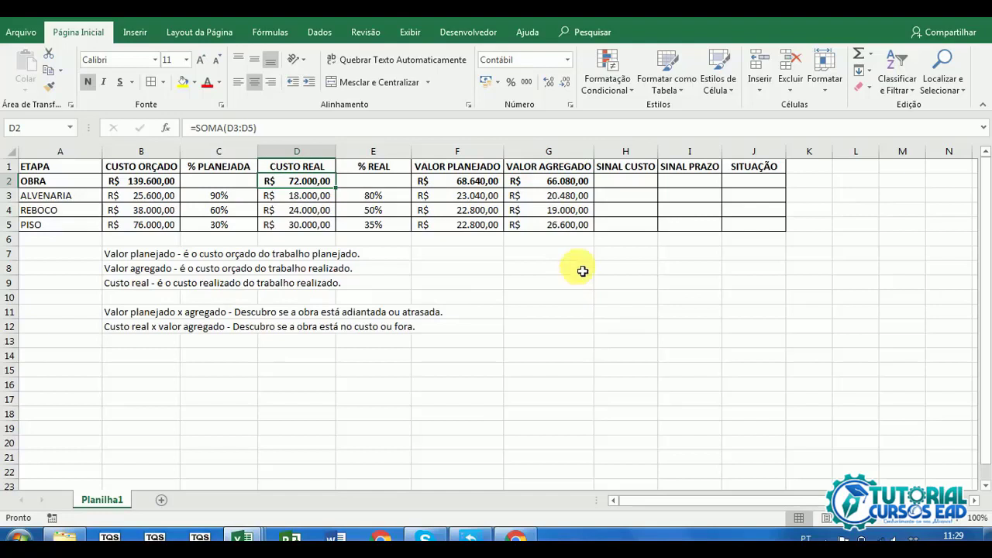
{"action": "left_click", "coordinate": [472, 182]}
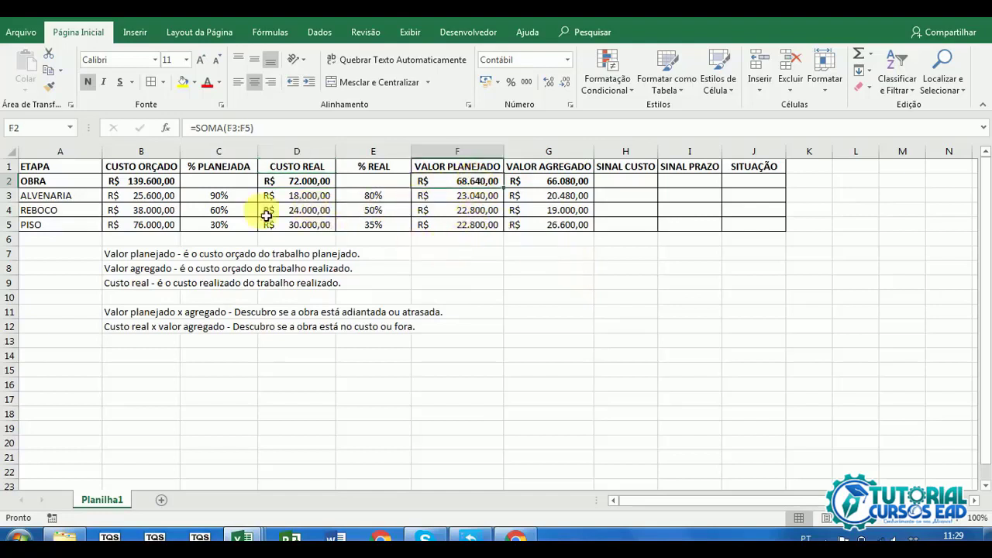
{"action": "left_click", "coordinate": [243, 181]}
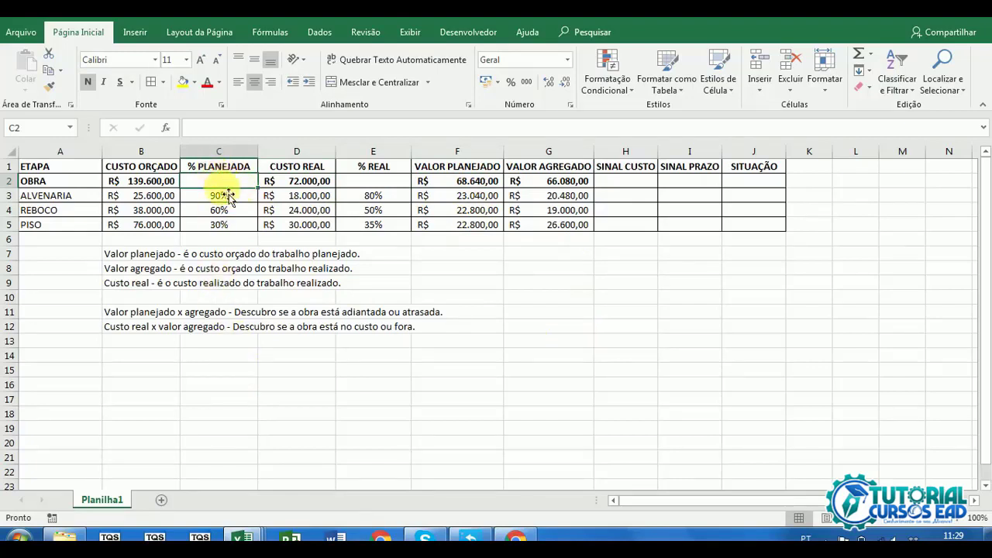
Step: Enter =SOMARPRODUTO(B3:B5;C3:C5) in C2 to weight the planned percentages of the three stages by their CUSTO ORÇADO
{"action": "left_click", "coordinate": [378, 183]}
{"action": "left_click", "coordinate": [206, 183]}
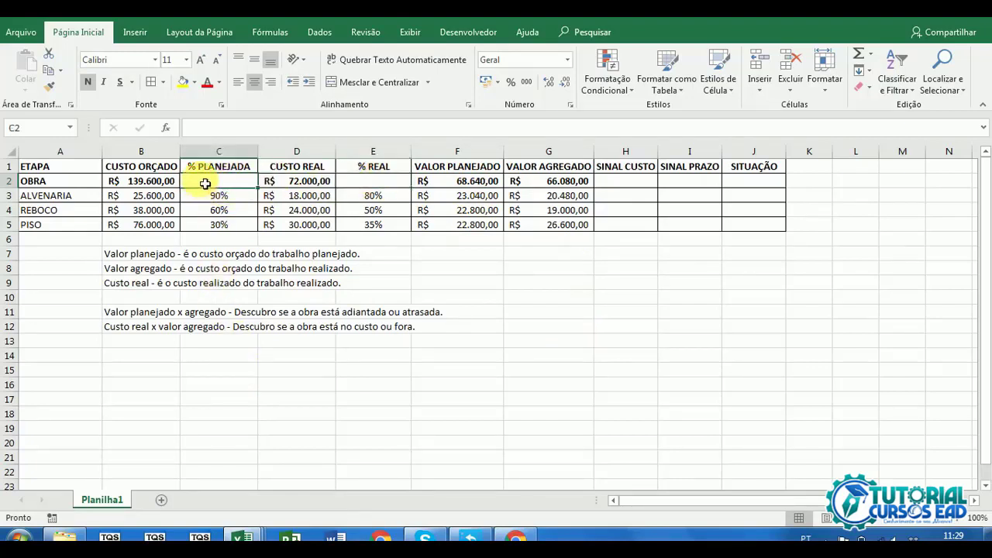
{"action": "left_click", "coordinate": [397, 186]}
{"action": "left_click", "coordinate": [225, 184]}
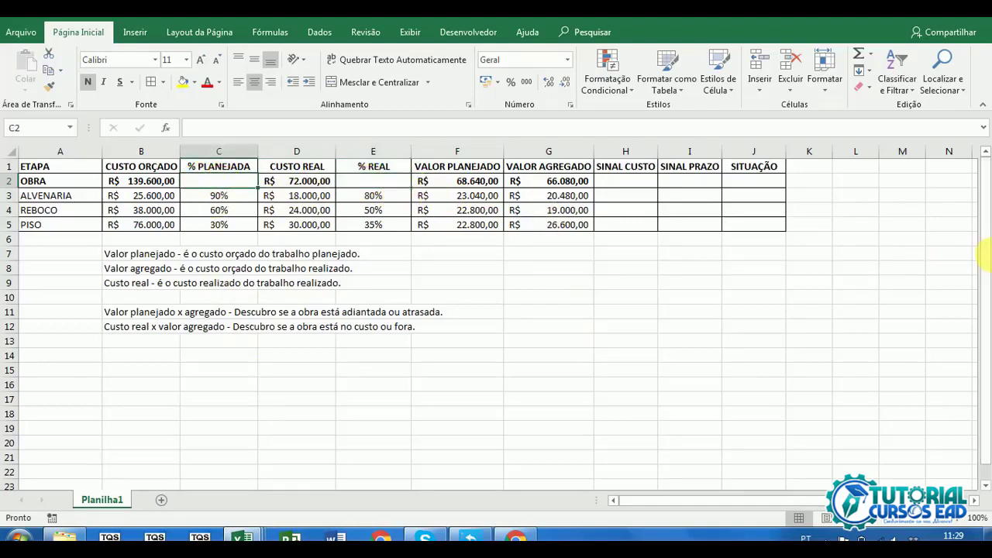
{"action": "type", "text": "=soma"}
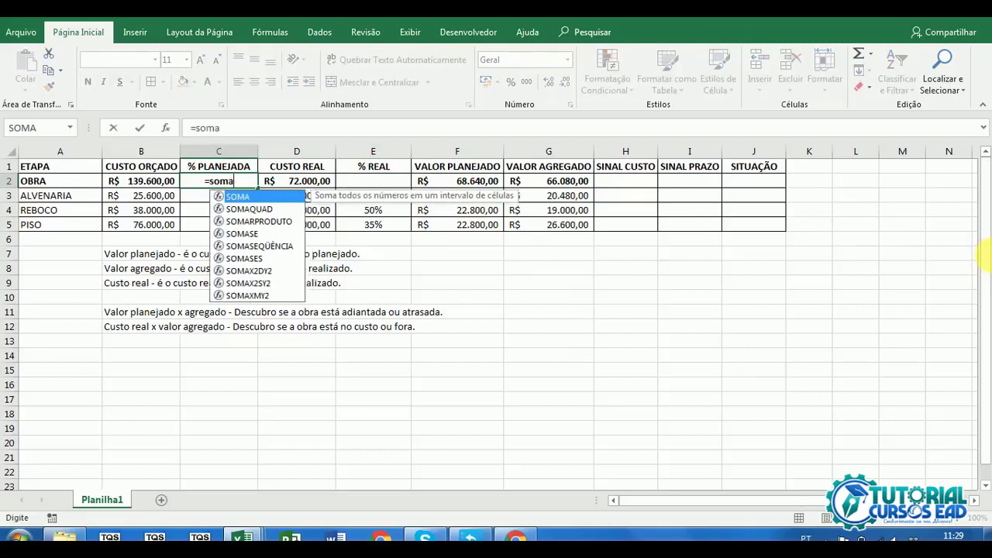
{"action": "type", "text": "rproduto("}
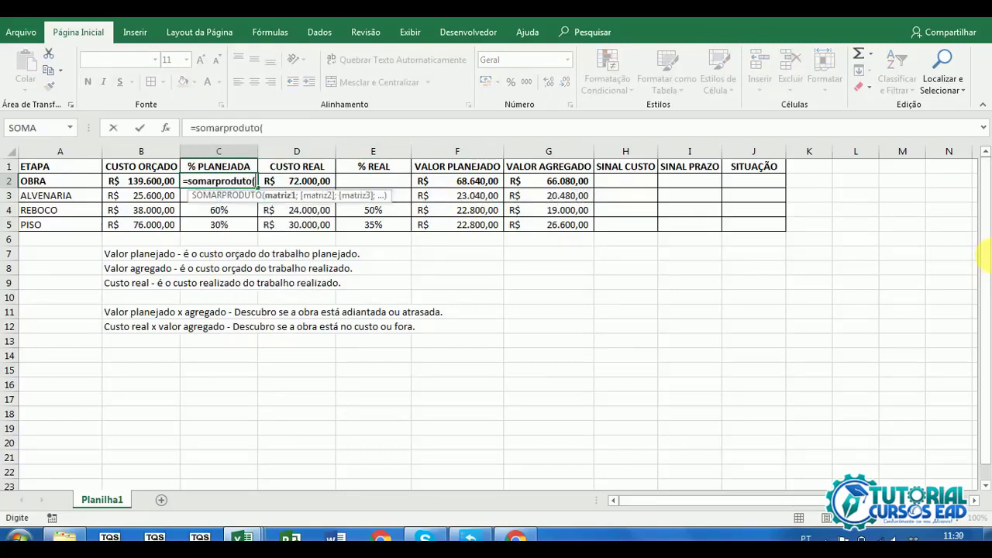
{"action": "left_click_drag", "start_coordinate": [152, 198], "coordinate": [210, 206]}
{"action": "type", "text": ";"}
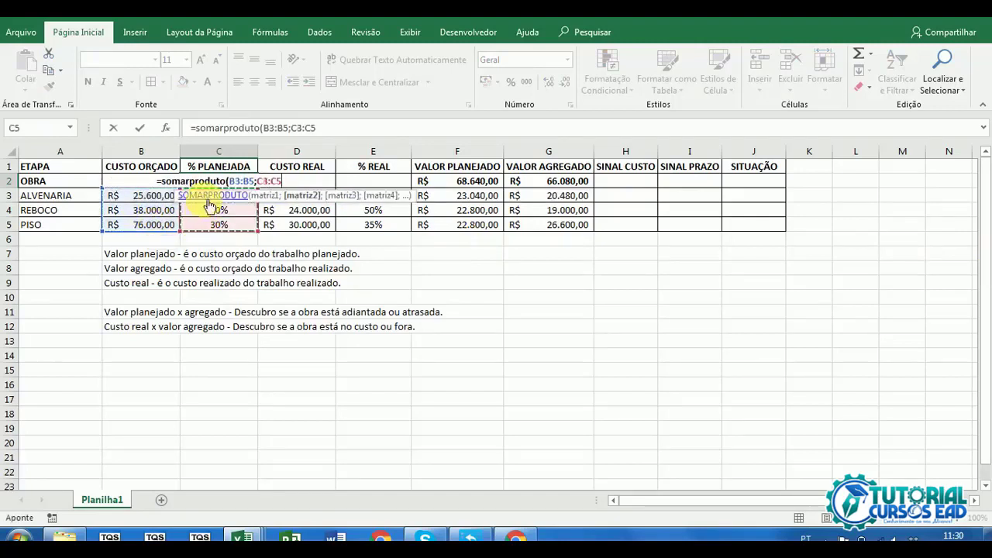
{"action": "type", "text": ")"}
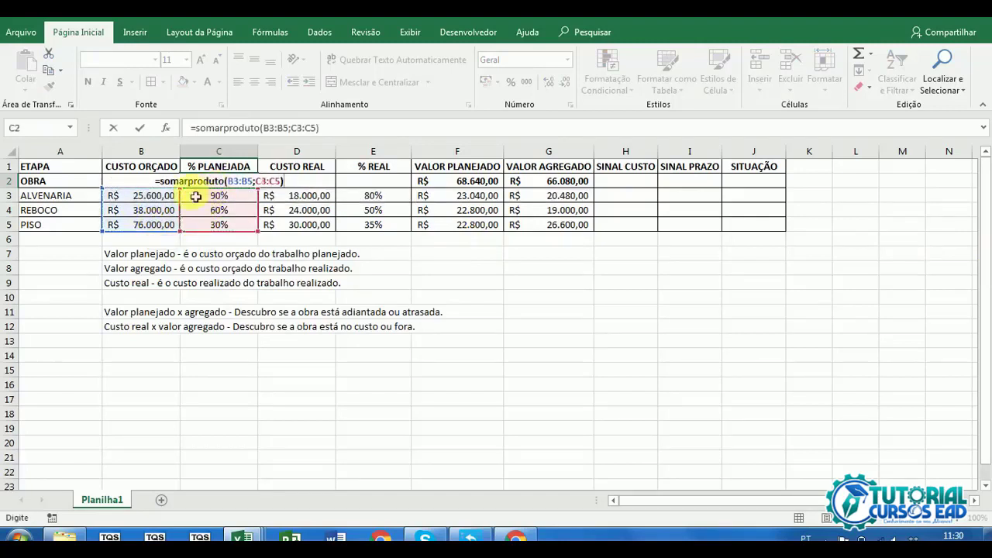
{"action": "key", "text": "Return"}
Step: Extend the C2 formula to divide by the OBRA CUSTO ORÇADO, making it =SOMARPRODUTO(B3:B5;C3:C5)/B2
{"action": "left_click", "coordinate": [217, 179]}
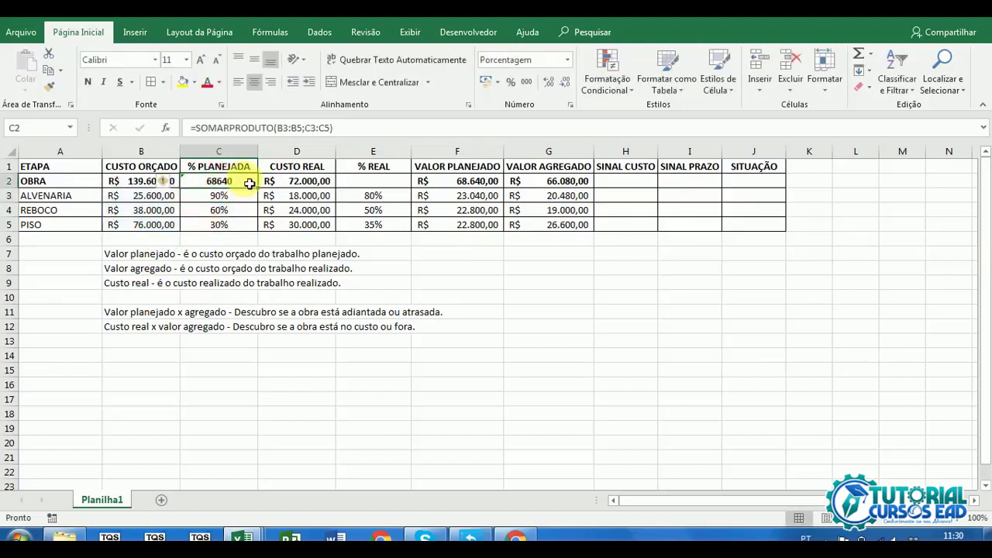
{"action": "left_click", "coordinate": [375, 129]}
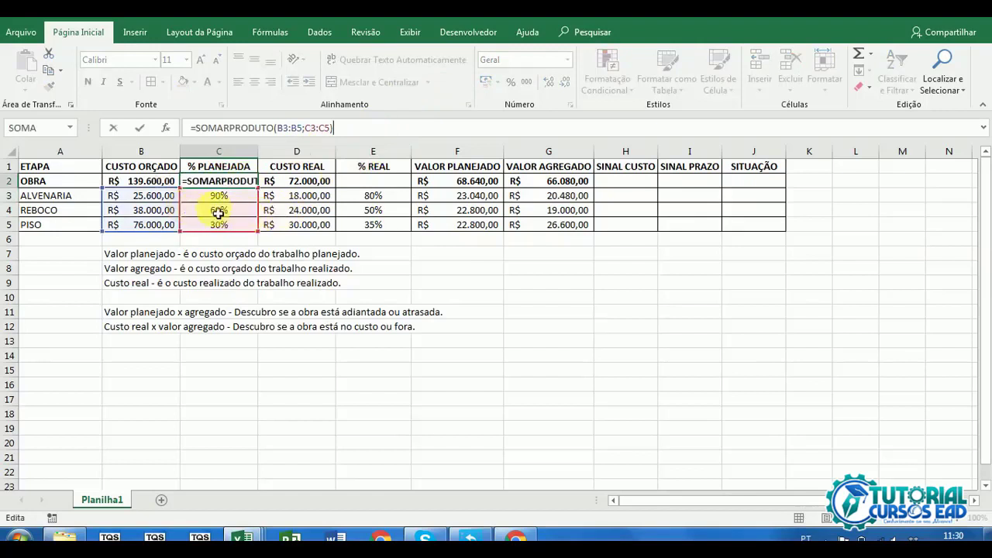
{"action": "type", "text": "/"}
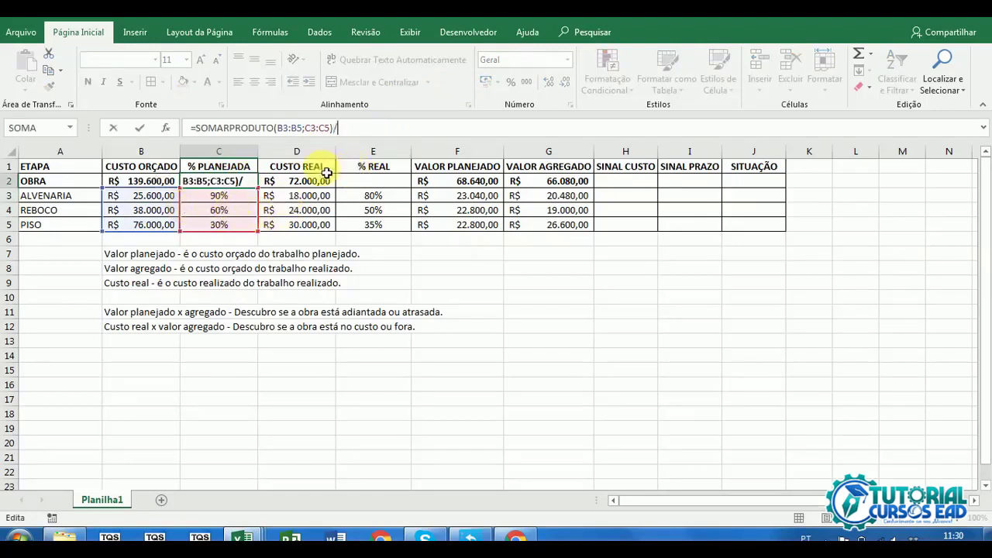
{"action": "left_click", "coordinate": [157, 182]}
{"action": "key", "text": "Return"}
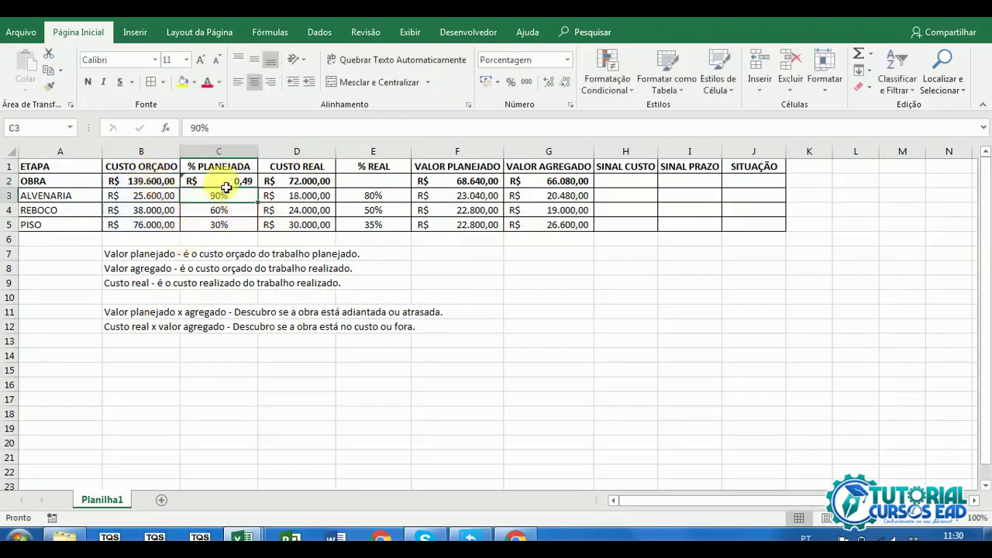
Step: Format the OBRA % PLANEJADA in C2 as a percentage and review its formula
{"action": "left_click", "coordinate": [214, 183]}
{"action": "left_click", "coordinate": [511, 84]}
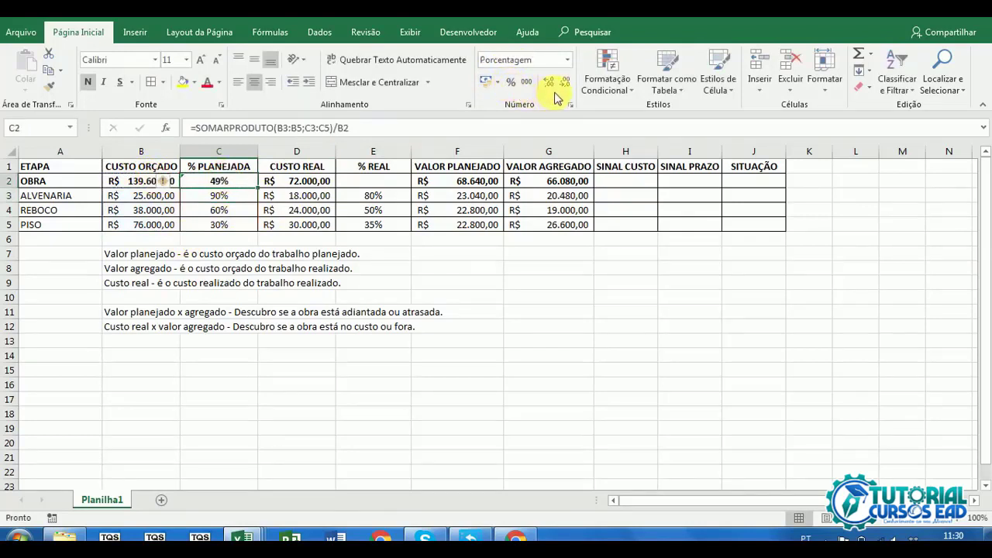
{"action": "left_click", "coordinate": [461, 268]}
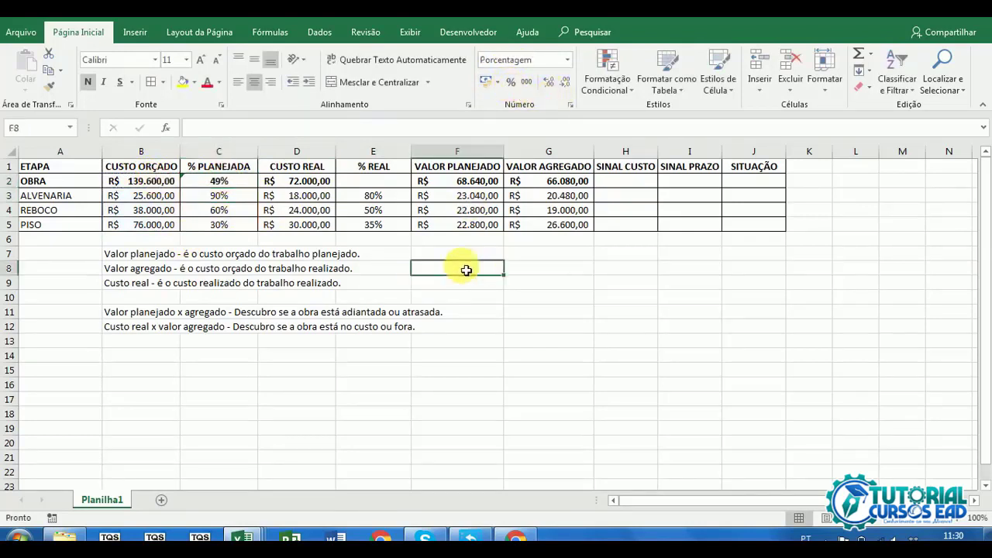
{"action": "left_click", "coordinate": [233, 182]}
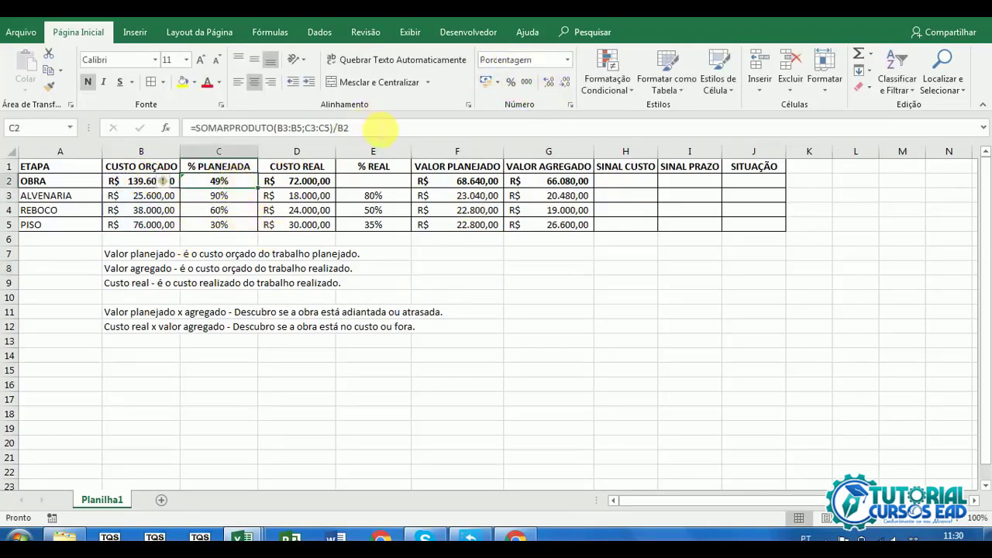
{"action": "left_click", "coordinate": [380, 130]}
{"action": "key", "text": "Escape"}
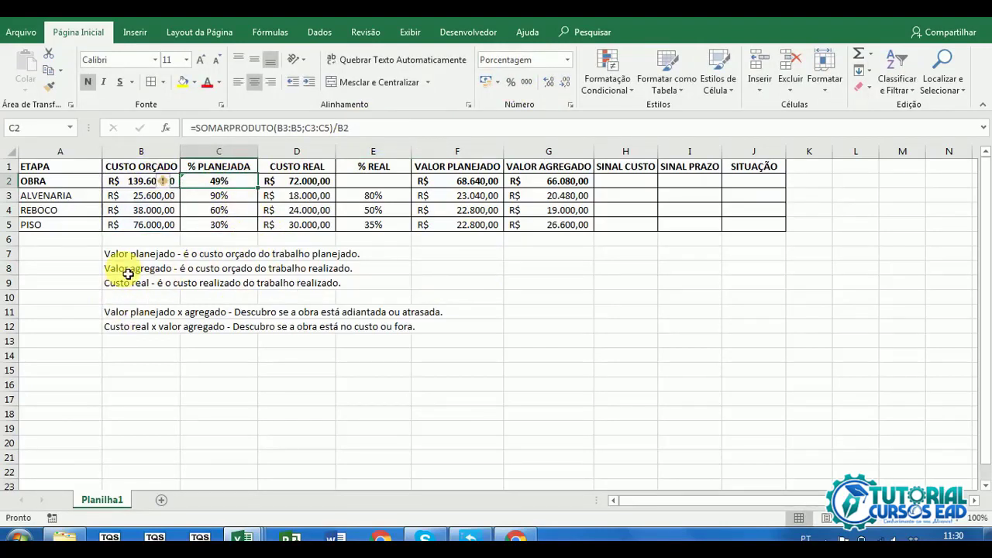
Step: Multiply % PLANEJADA by CUSTO ORÇADO for ALVENARIA with =C3*B3 in C14, and fill it down to C16
{"action": "left_click", "coordinate": [196, 365]}
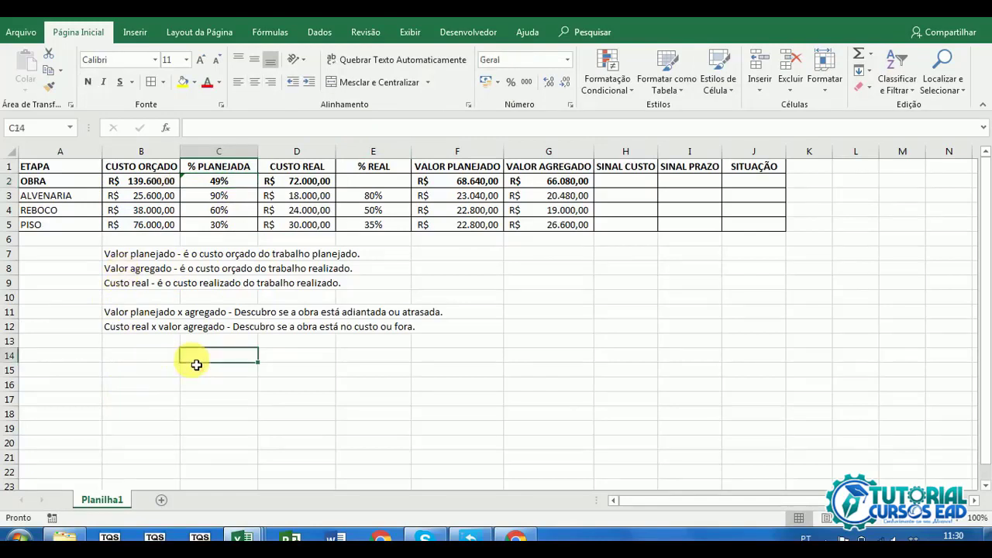
{"action": "type", "text": "="}
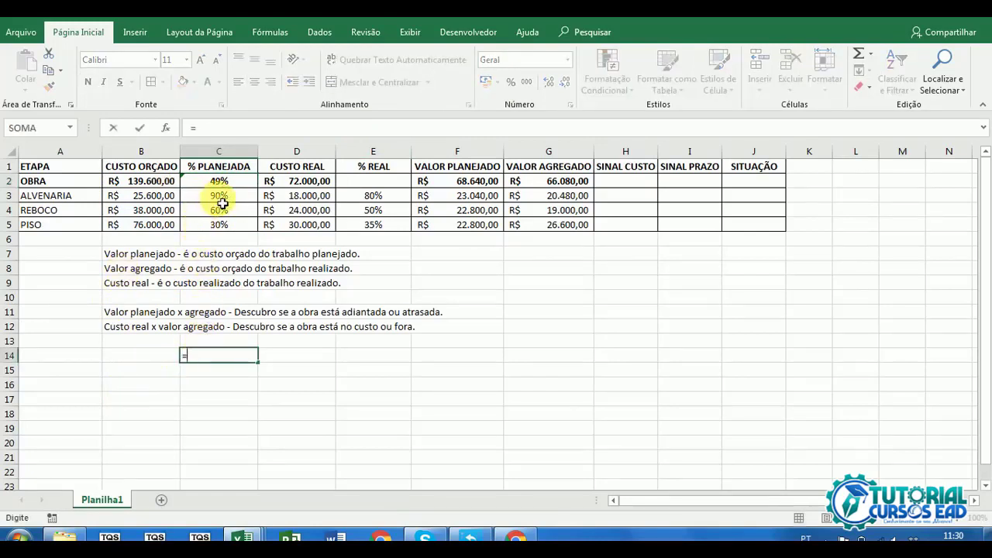
{"action": "left_click", "coordinate": [223, 204]}
{"action": "type", "text": "*"}
{"action": "left_click", "coordinate": [128, 197]}
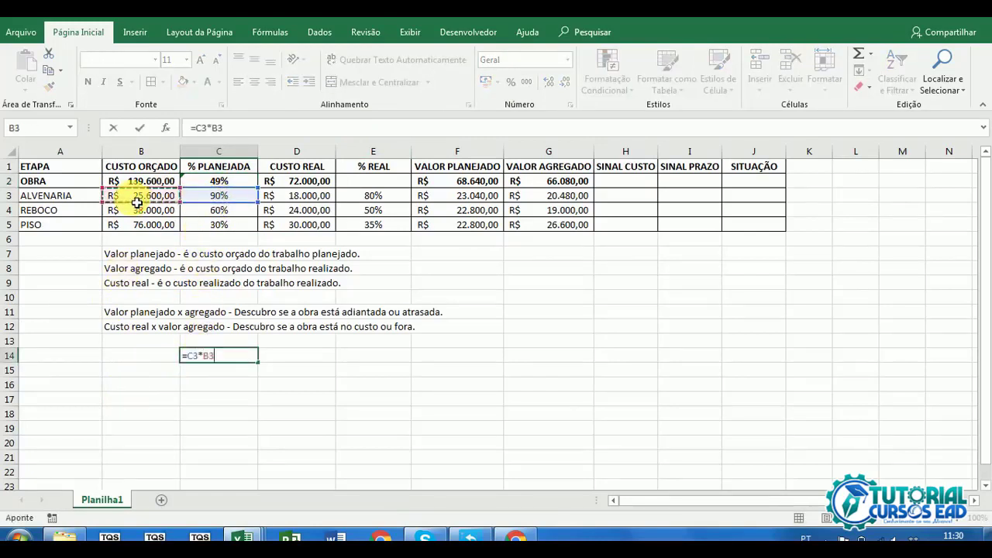
{"action": "key", "text": "Return"}
{"action": "left_click", "coordinate": [233, 356]}
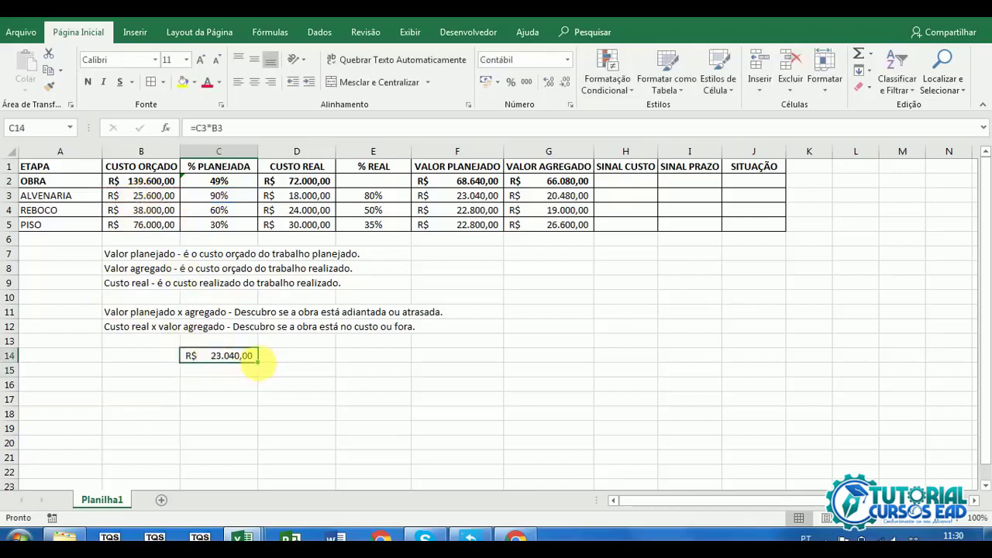
{"action": "left_click_drag", "start_coordinate": [262, 373], "coordinate": [263, 392]}
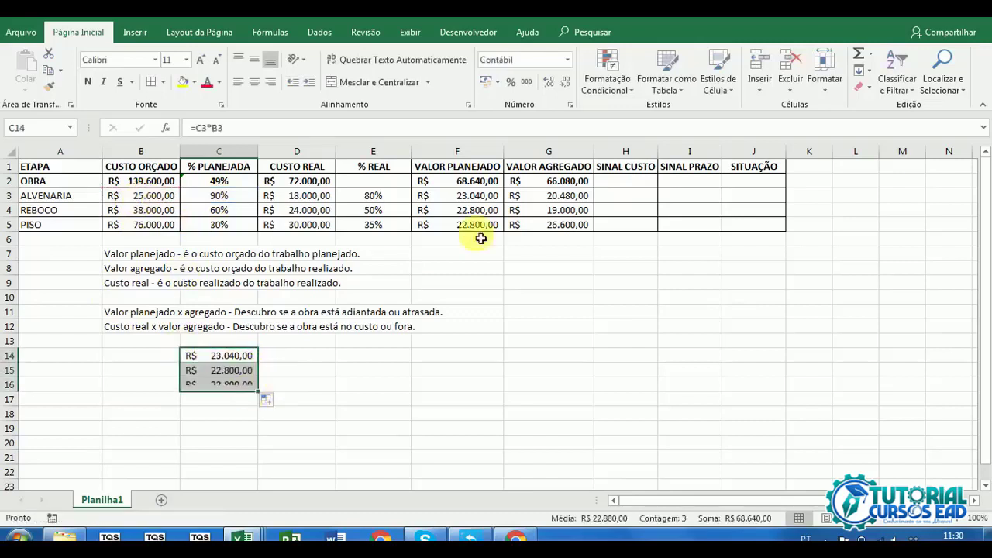
Step: Sum the three products C14:C16 in C17 with the SOMA function
{"action": "left_click", "coordinate": [216, 405]}
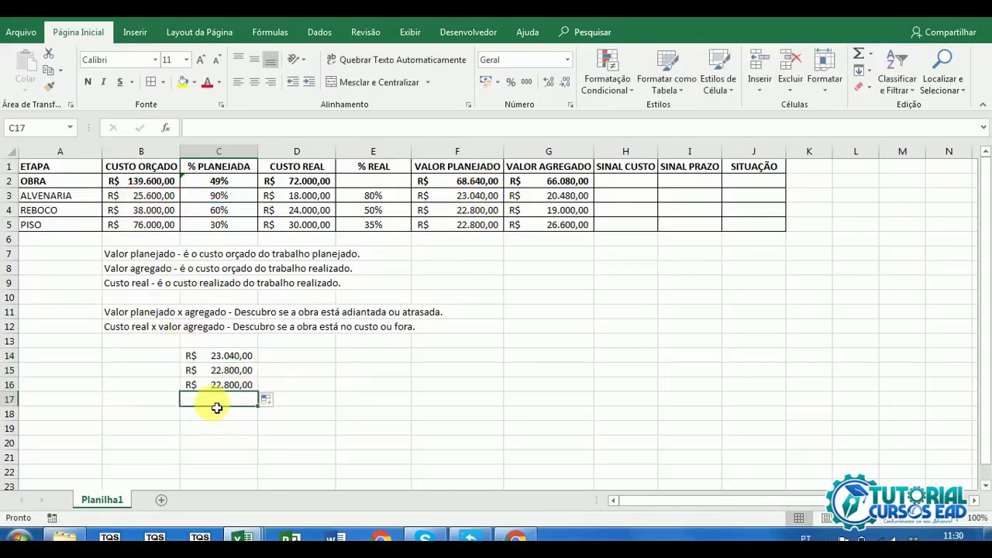
{"action": "type", "text": "=soma9("}
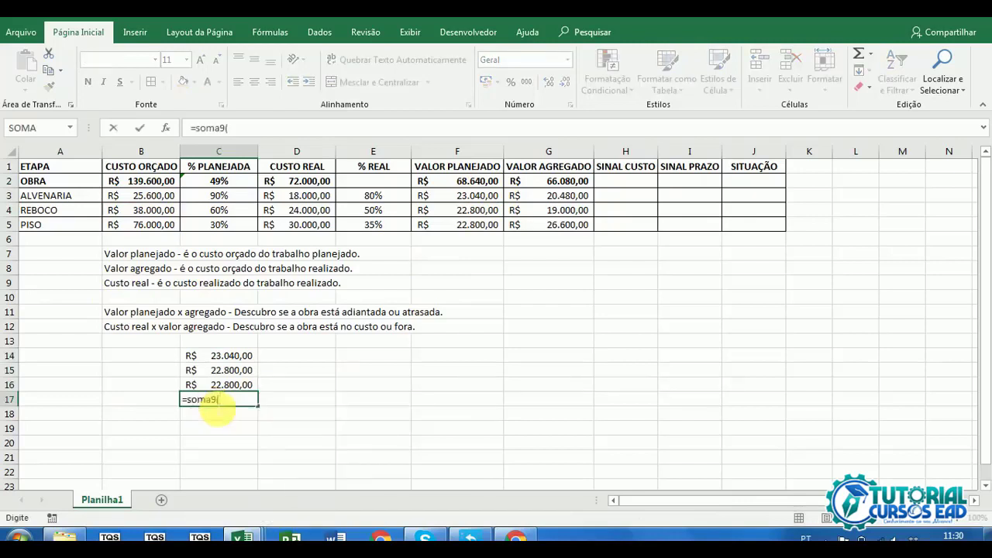
{"action": "key", "text": "BackSpace"}
{"action": "key", "text": "BackSpace"}
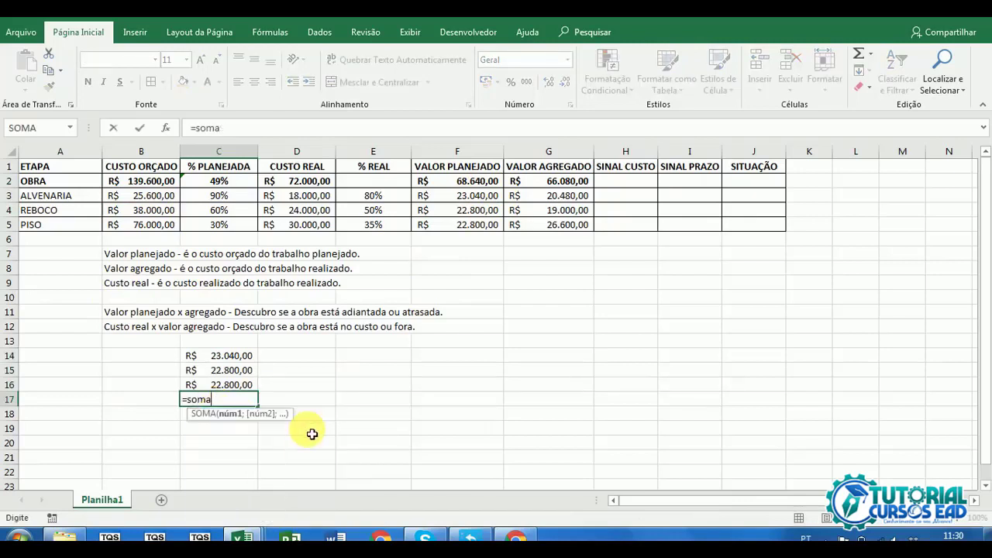
{"action": "left_click_drag", "start_coordinate": [215, 358], "coordinate": [217, 390]}
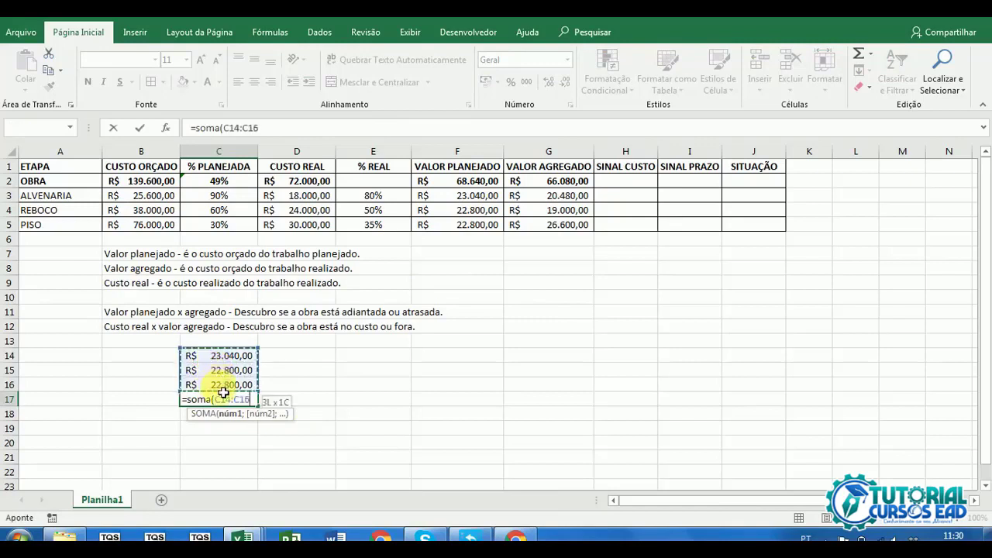
{"action": "key", "text": "Return"}
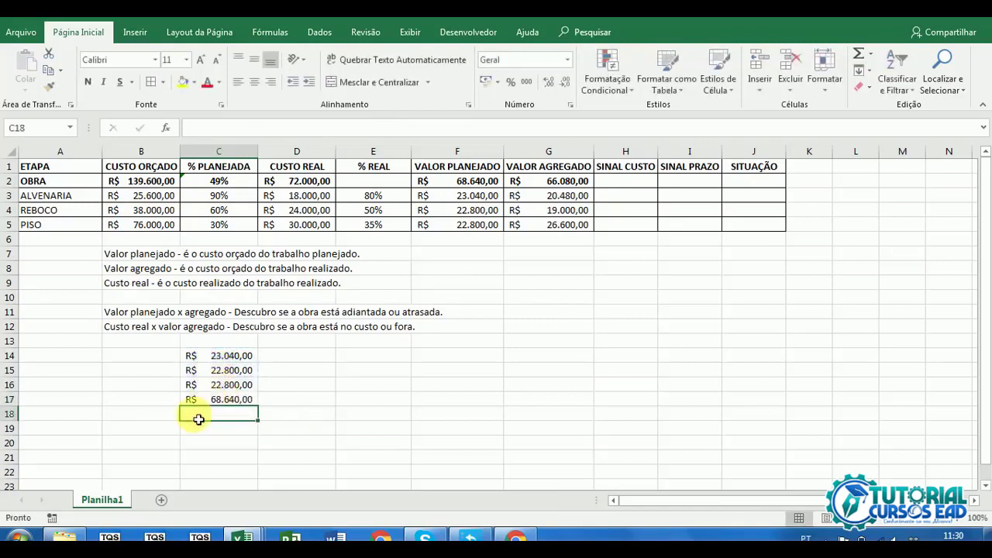
Step: Divide the sum of the products by the OBRA CUSTO ORÇADO in C18 with the formula =C17/B2
{"action": "left_click", "coordinate": [217, 399]}
{"action": "left_click", "coordinate": [226, 418]}
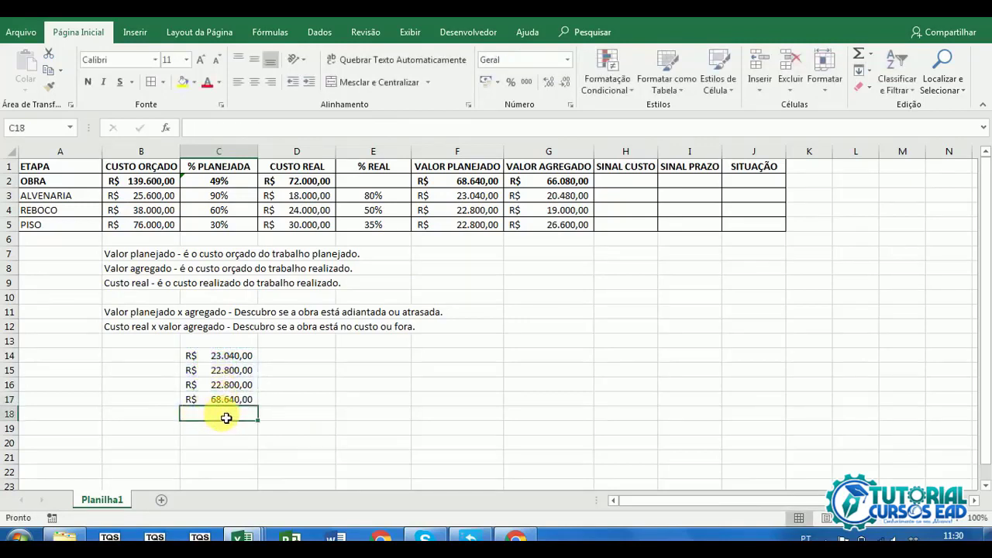
{"action": "type", "text": "="}
{"action": "left_click", "coordinate": [229, 399]}
{"action": "type", "text": "/"}
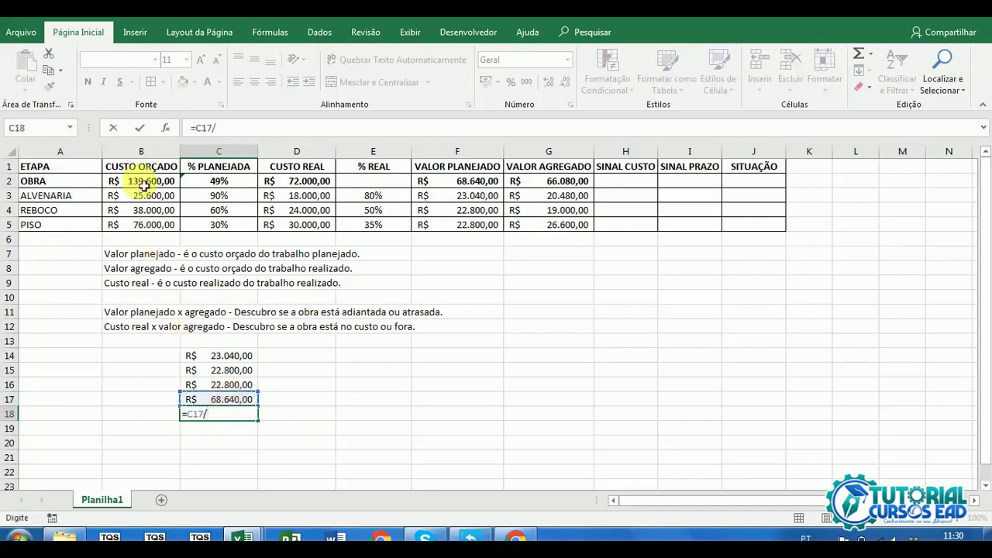
{"action": "left_click", "coordinate": [143, 183]}
{"action": "key", "text": "Return"}
Step: Format the check result in C18 as a percentage with two decimal places
{"action": "left_click", "coordinate": [206, 416]}
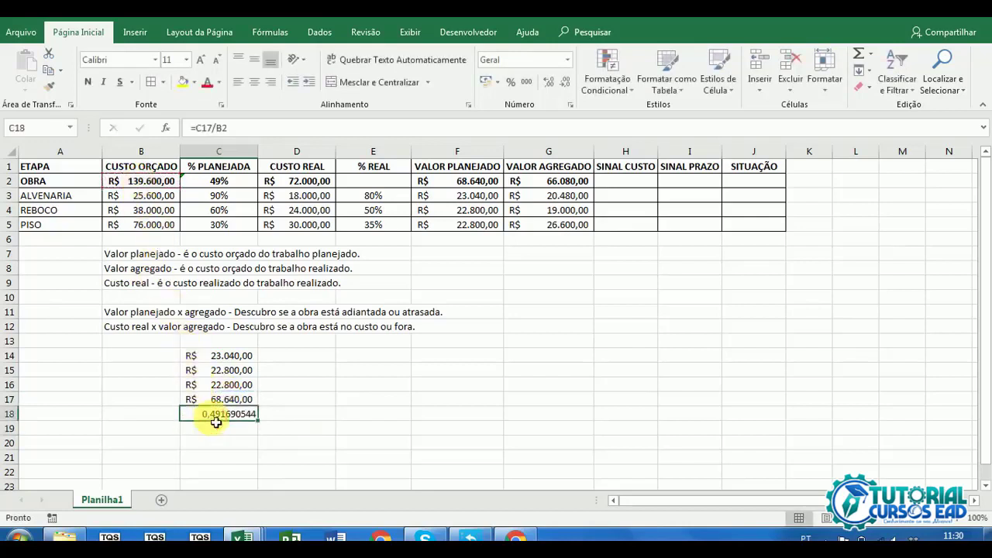
{"action": "left_click", "coordinate": [511, 82]}
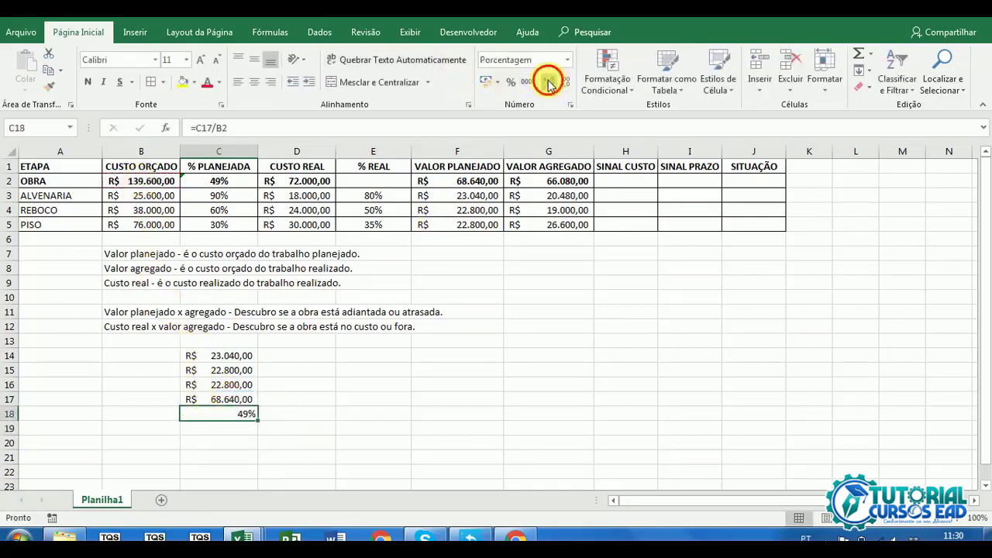
{"action": "left_click", "coordinate": [548, 82]}
{"action": "left_click", "coordinate": [548, 82]}
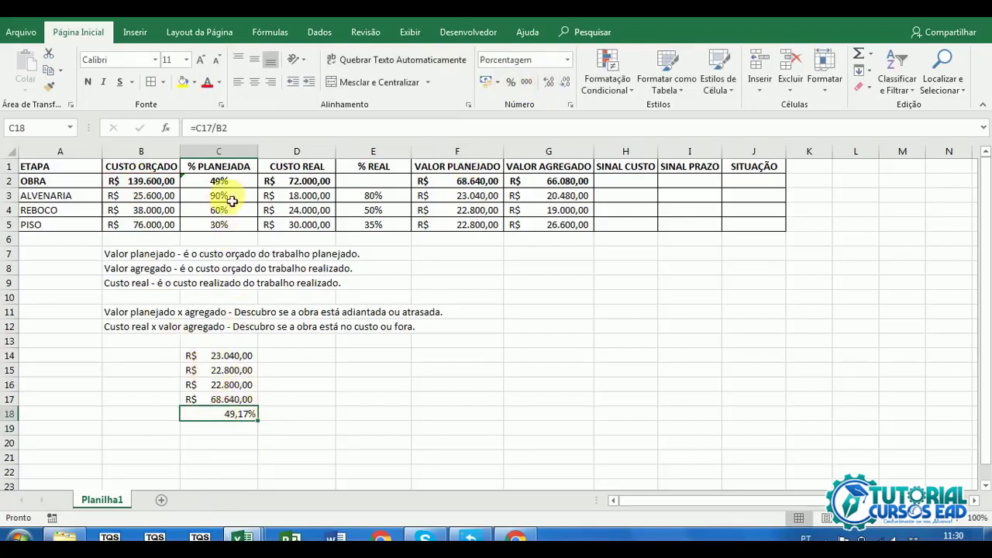
Step: Show the OBRA % PLANEJADA in C2 with two decimal places
{"action": "left_click", "coordinate": [217, 181]}
{"action": "left_click", "coordinate": [548, 83]}
{"action": "left_click", "coordinate": [549, 83]}
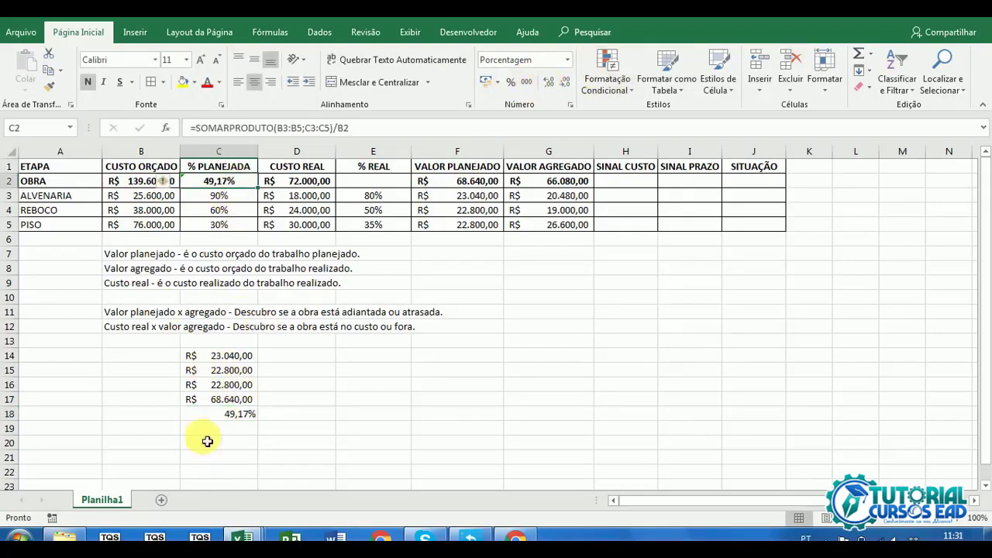
{"action": "left_click_drag", "start_coordinate": [228, 357], "coordinate": [232, 416]}
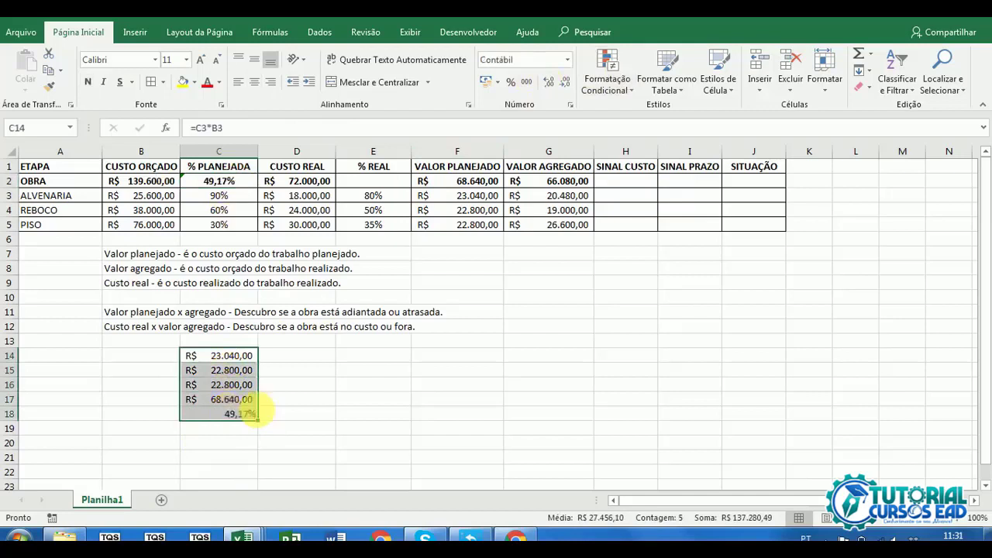
{"action": "key", "text": "Delete"}
{"action": "key", "text": "ctrl+z"}
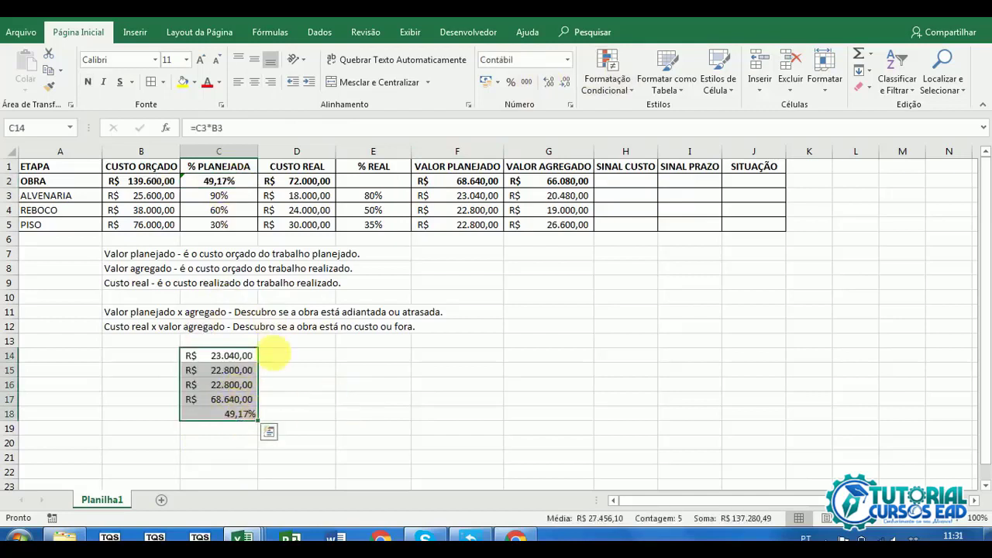
Step: Divide the OBRA VALOR PLANEJADO by its CUSTO ORÇADO in F7 with the formula =F2/B2
{"action": "left_click", "coordinate": [529, 259]}
{"action": "left_click", "coordinate": [481, 256]}
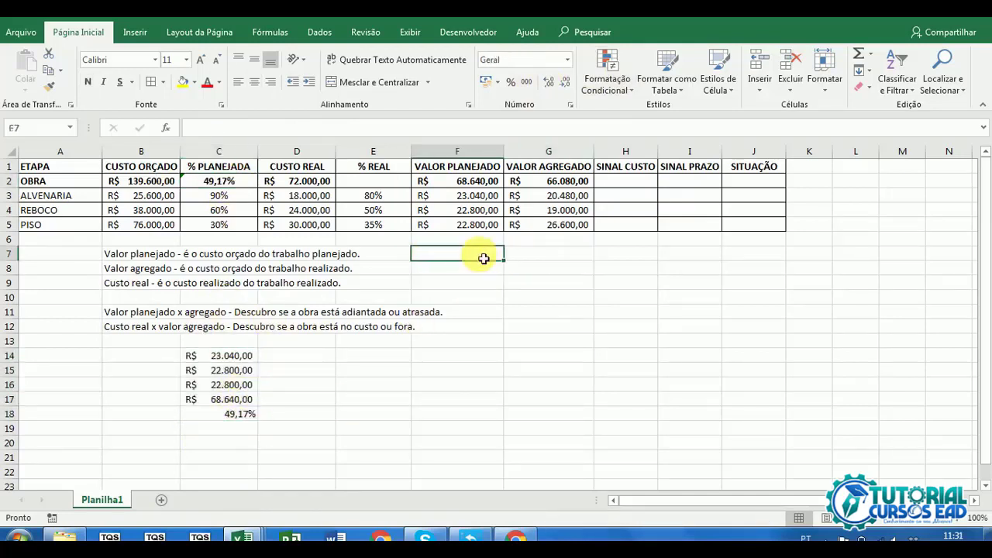
{"action": "type", "text": "="}
{"action": "left_click", "coordinate": [482, 184]}
{"action": "type", "text": "/"}
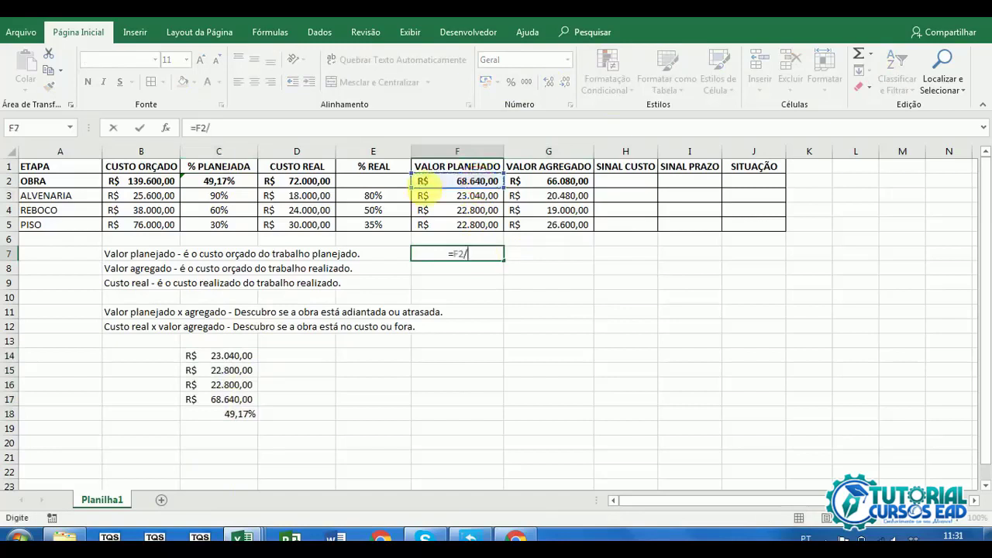
{"action": "left_click", "coordinate": [160, 182]}
{"action": "key", "text": "Return"}
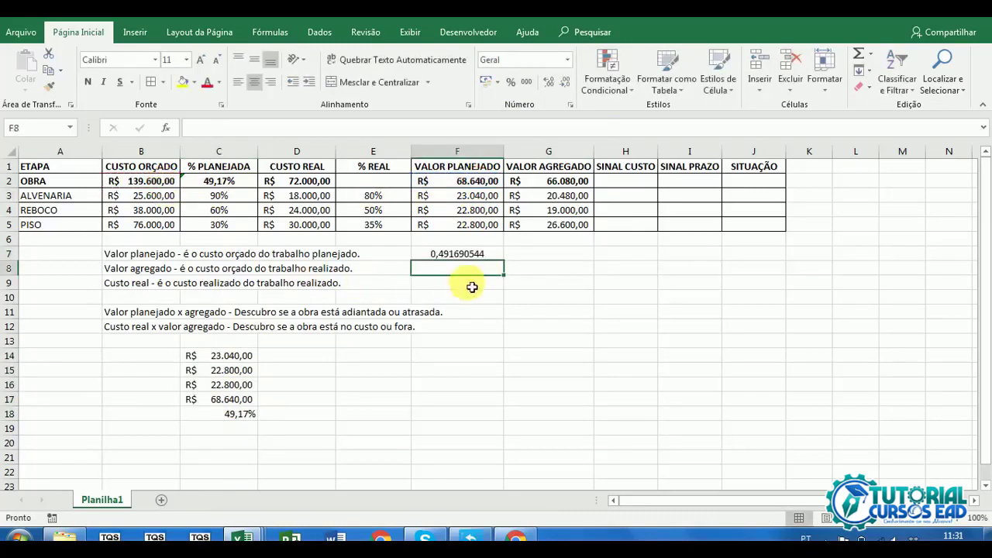
Step: Divide the OBRA VALOR AGREGADO by its CUSTO ORÇADO in G7 with the formula =G2/B2
{"action": "left_click", "coordinate": [477, 259]}
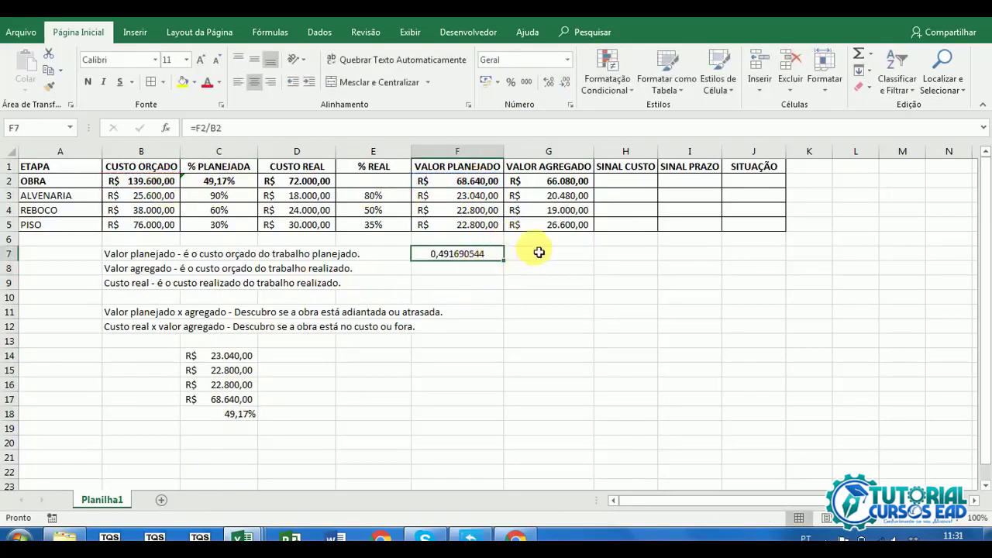
{"action": "left_click", "coordinate": [538, 260]}
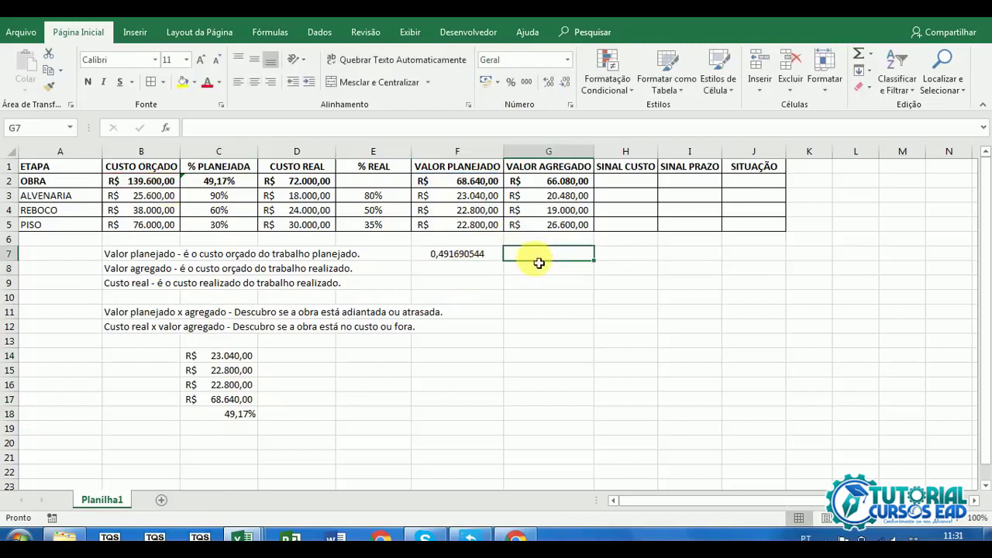
{"action": "left_click", "coordinate": [249, 186]}
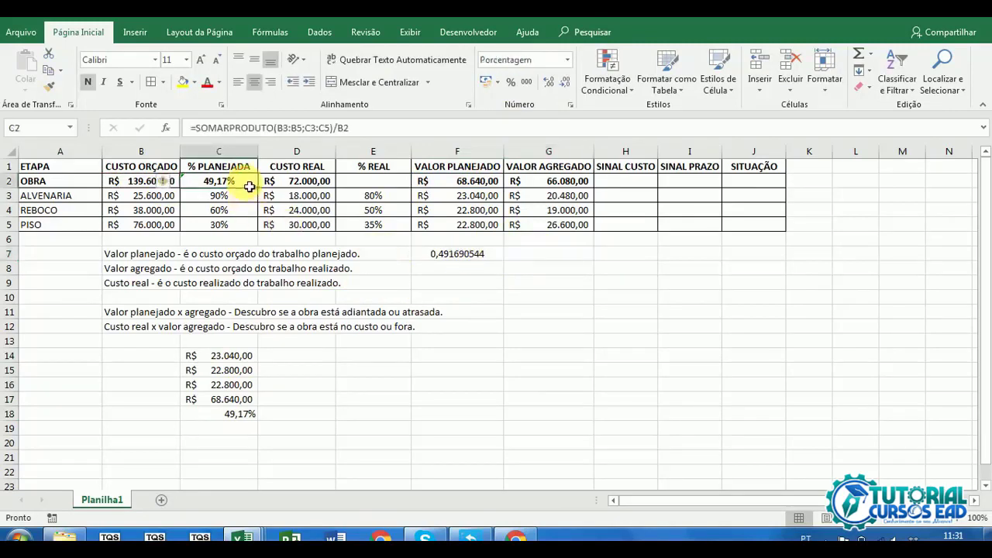
{"action": "left_click", "coordinate": [533, 265]}
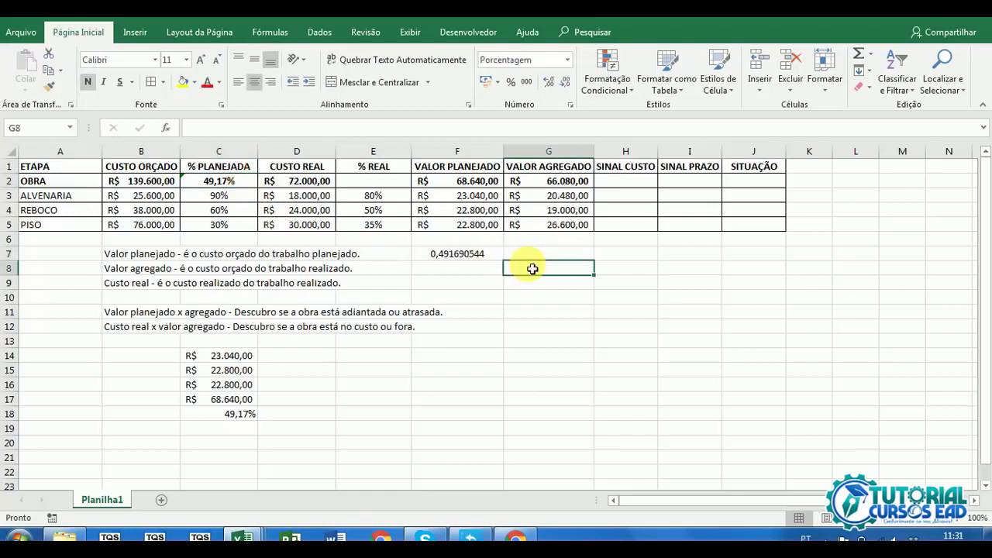
{"action": "type", "text": "="}
{"action": "left_click", "coordinate": [531, 184]}
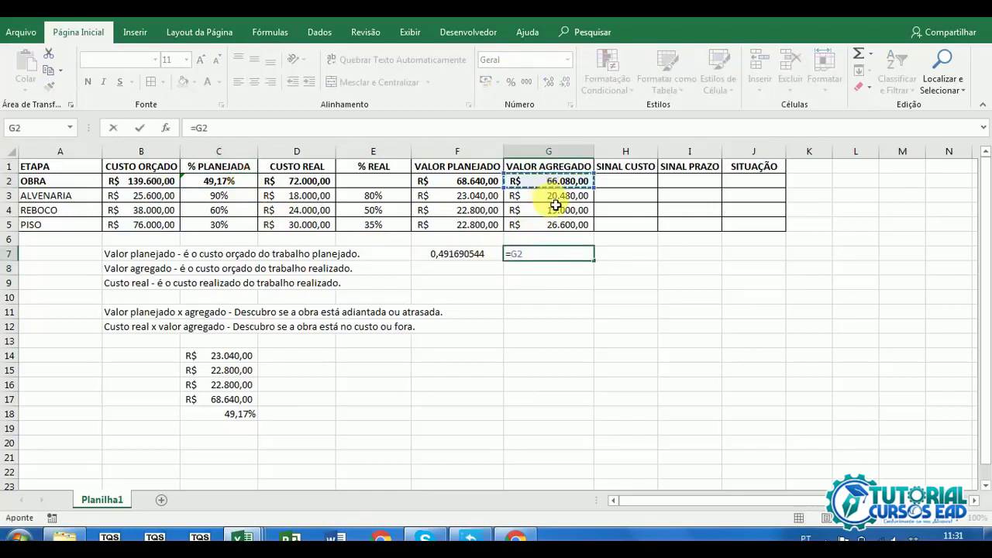
{"action": "type", "text": "/"}
{"action": "left_click", "coordinate": [166, 184]}
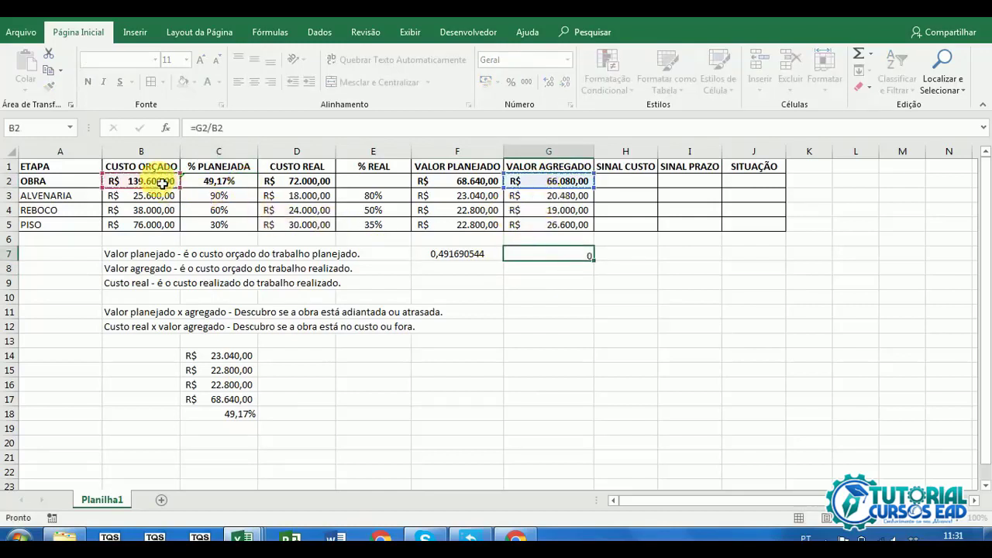
{"action": "key", "text": "Return"}
Step: Format the check results in G7 and F7 as percentages with two decimal places
{"action": "left_click", "coordinate": [542, 256]}
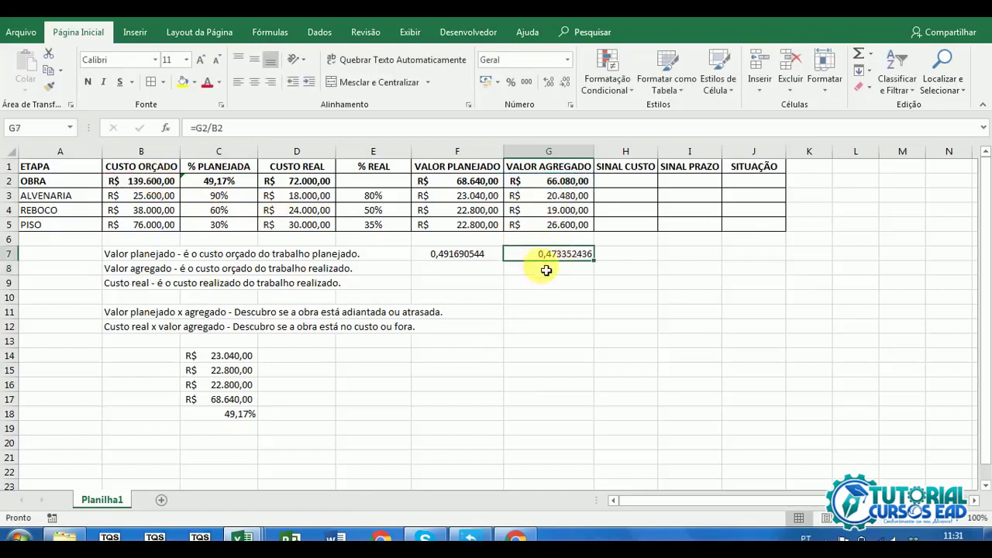
{"action": "left_click", "coordinate": [511, 81]}
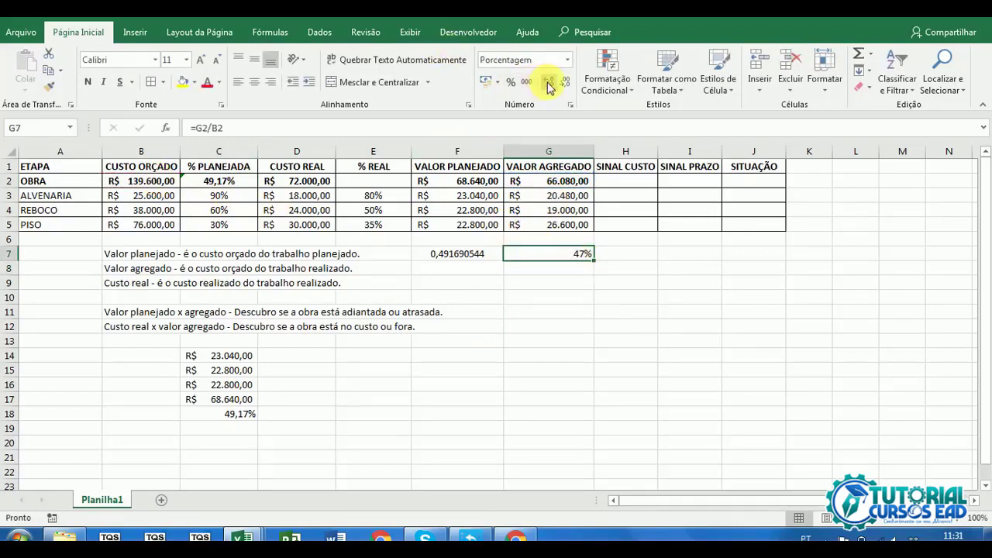
{"action": "left_click", "coordinate": [548, 81]}
{"action": "left_click", "coordinate": [548, 82]}
{"action": "left_click", "coordinate": [436, 255]}
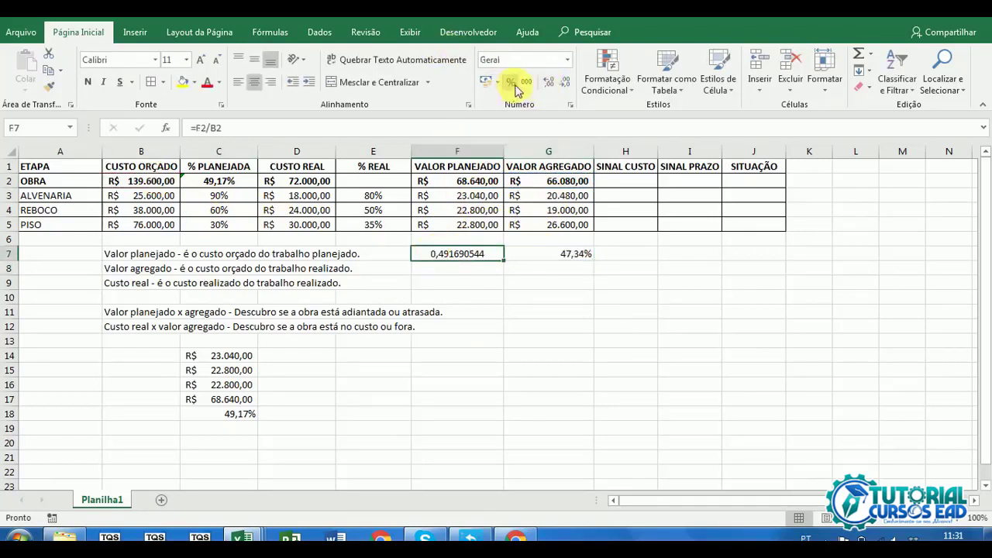
{"action": "left_click", "coordinate": [511, 81]}
{"action": "left_click", "coordinate": [548, 81]}
{"action": "left_click", "coordinate": [548, 81]}
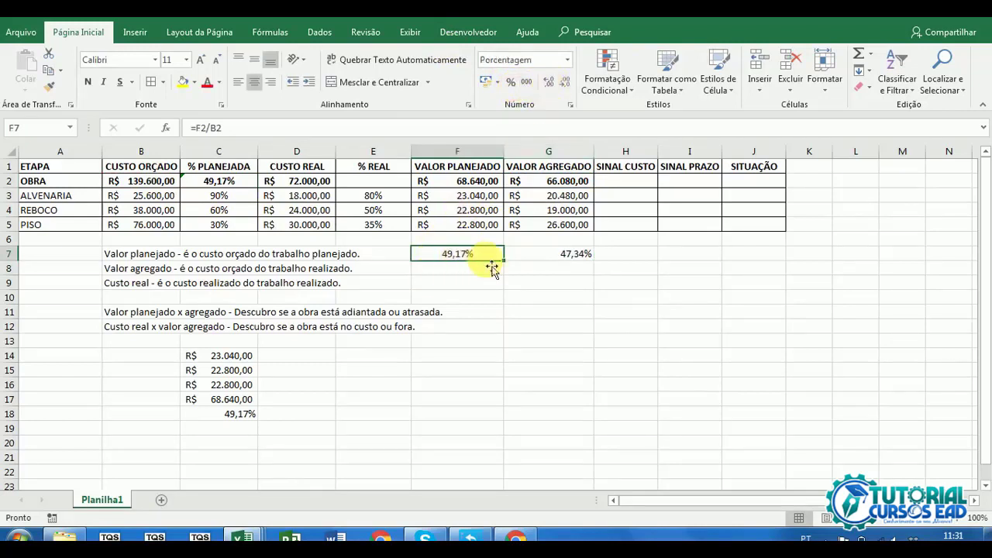
Step: Clear the check calculations from F7:G7 and from C14:C20 below the notes
{"action": "left_click_drag", "start_coordinate": [499, 259], "coordinate": [528, 260]}
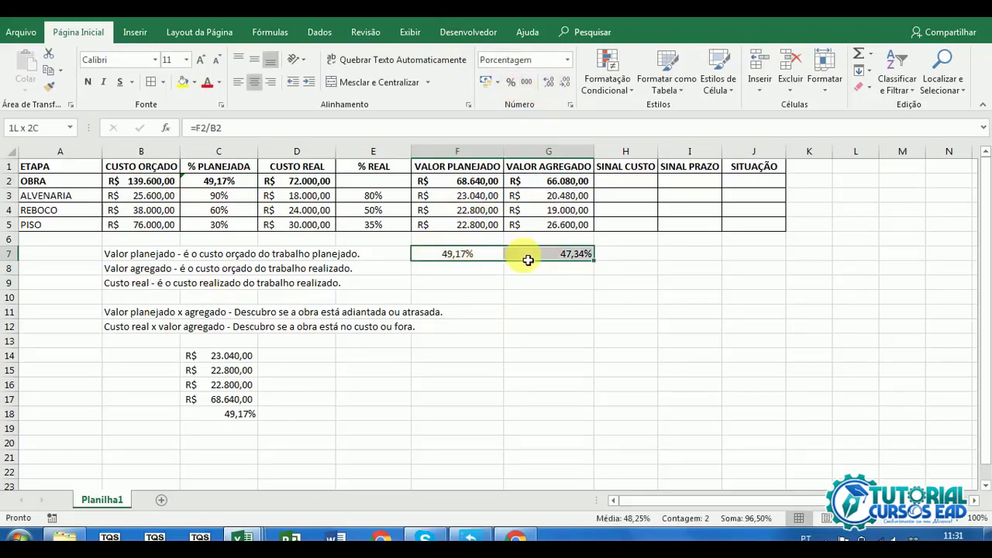
{"action": "key", "text": "Delete"}
{"action": "left_click_drag", "start_coordinate": [225, 356], "coordinate": [231, 442]}
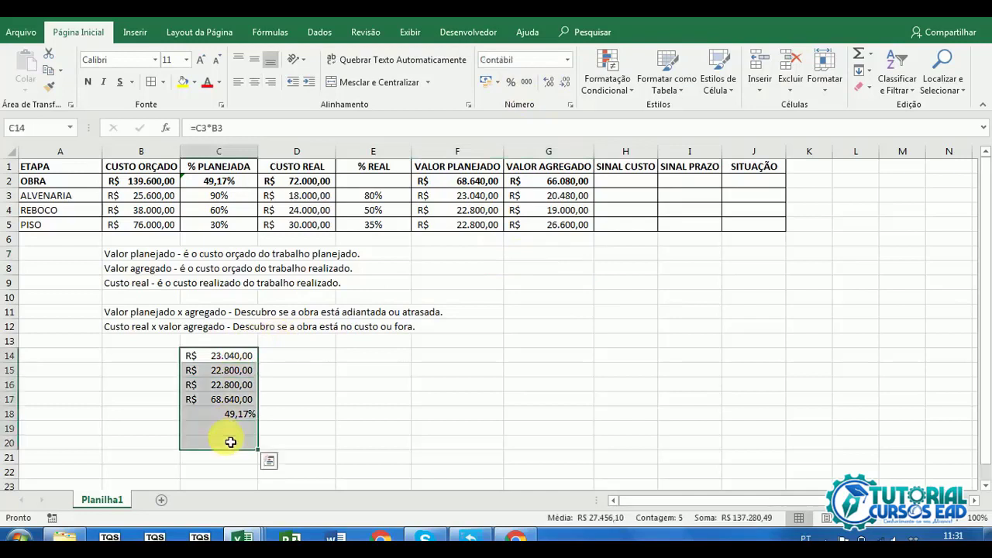
{"action": "key", "text": "Delete"}
Step: Reuse the OBRA % PLANEJADA formula for % REAL in E2, changing it to =SOMARPRODUTO(B3:B5;E3:E5)/B2
{"action": "left_click", "coordinate": [234, 181]}
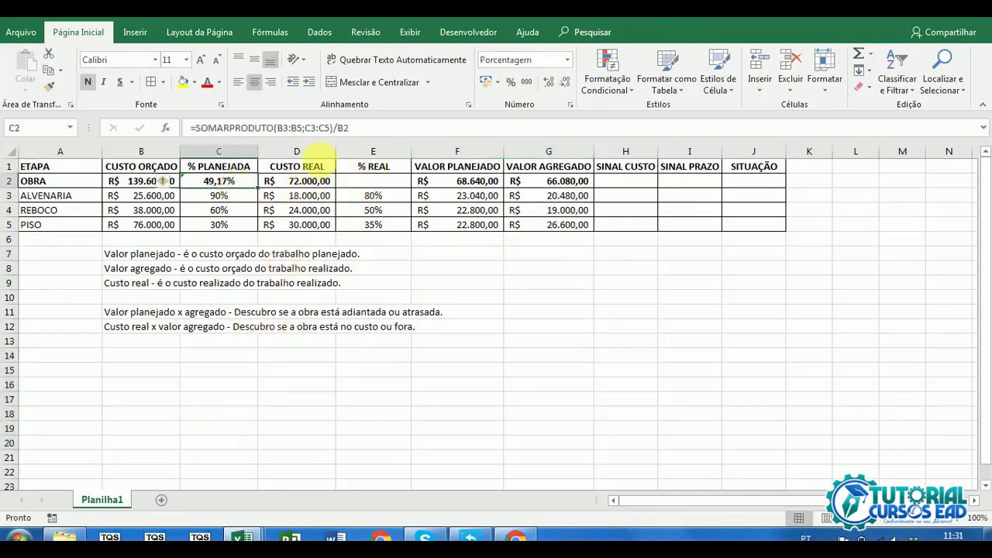
{"action": "left_click_drag", "start_coordinate": [385, 128], "coordinate": [166, 130]}
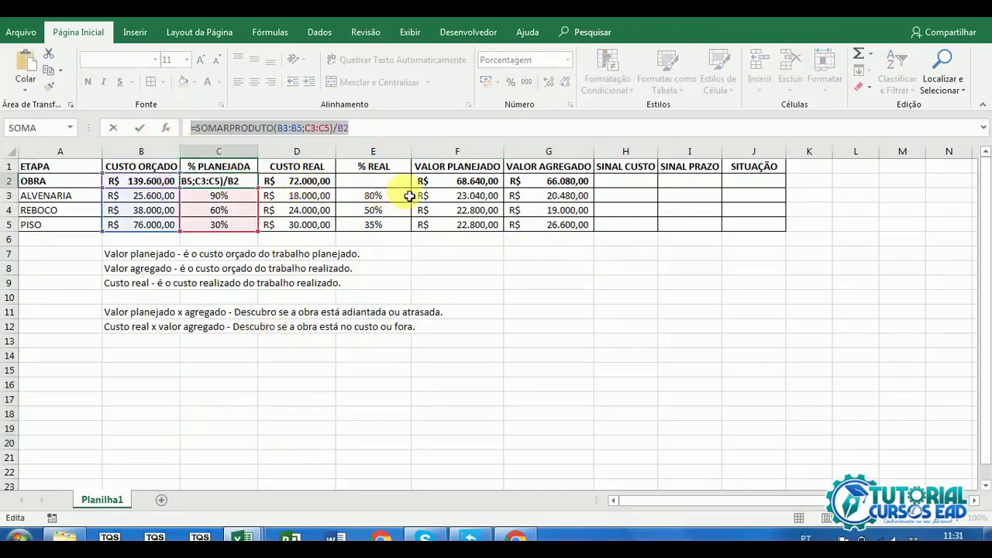
{"action": "key", "text": "Escape"}
{"action": "left_click", "coordinate": [385, 186]}
{"action": "left_click", "coordinate": [336, 129]}
{"action": "key", "text": "ctrl+v"}
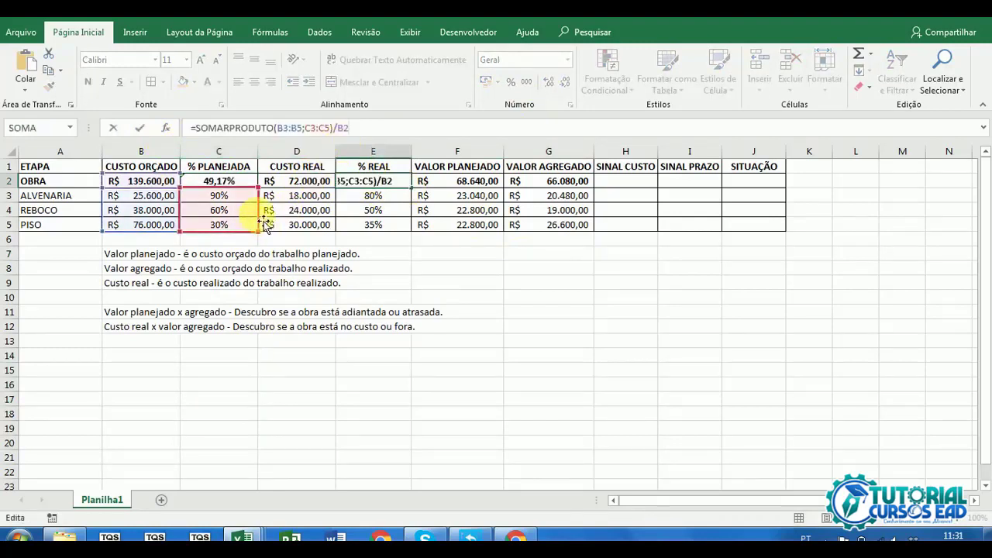
{"action": "left_click_drag", "start_coordinate": [260, 221], "coordinate": [381, 215]}
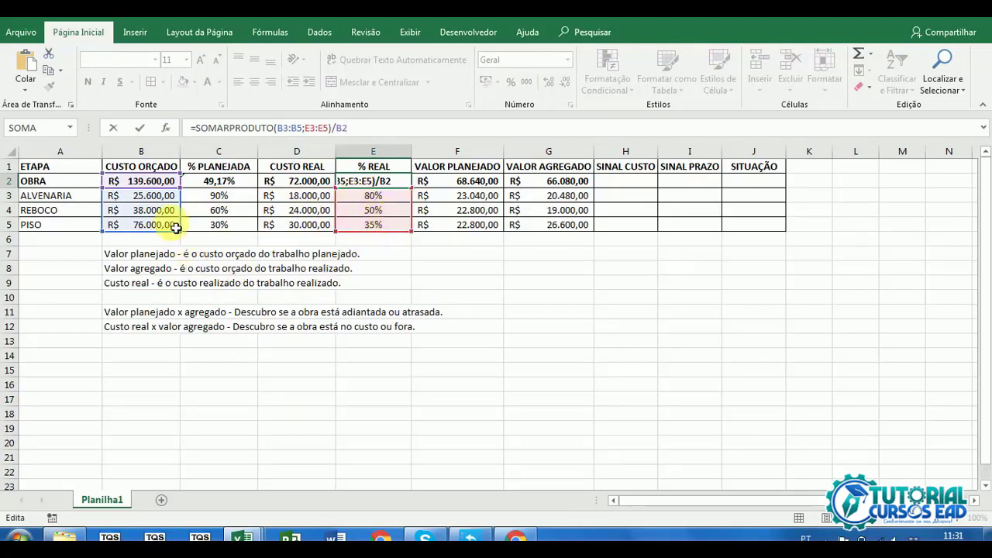
{"action": "key", "text": "Return"}
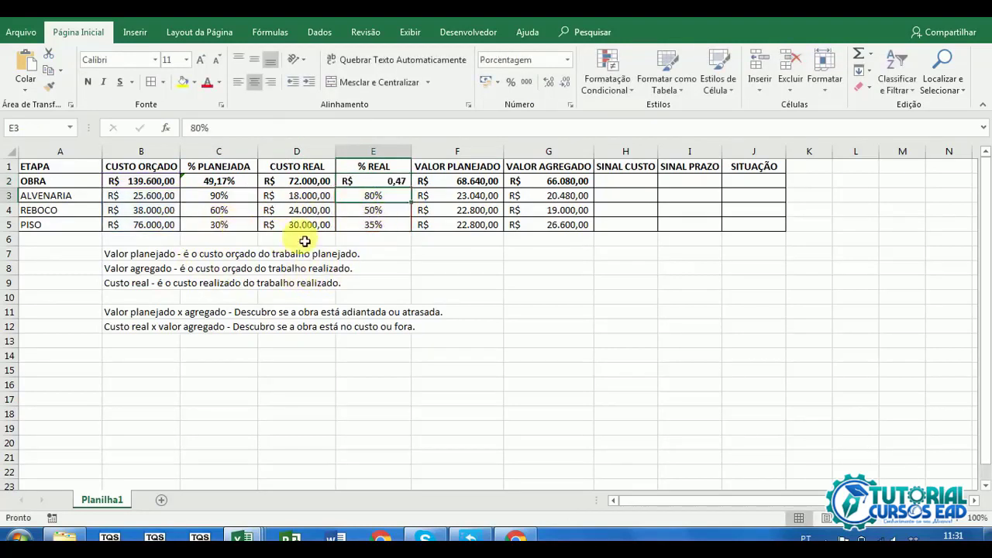
Step: Format the OBRA % REAL in E2 as a percentage with two decimal places
{"action": "left_click", "coordinate": [382, 182]}
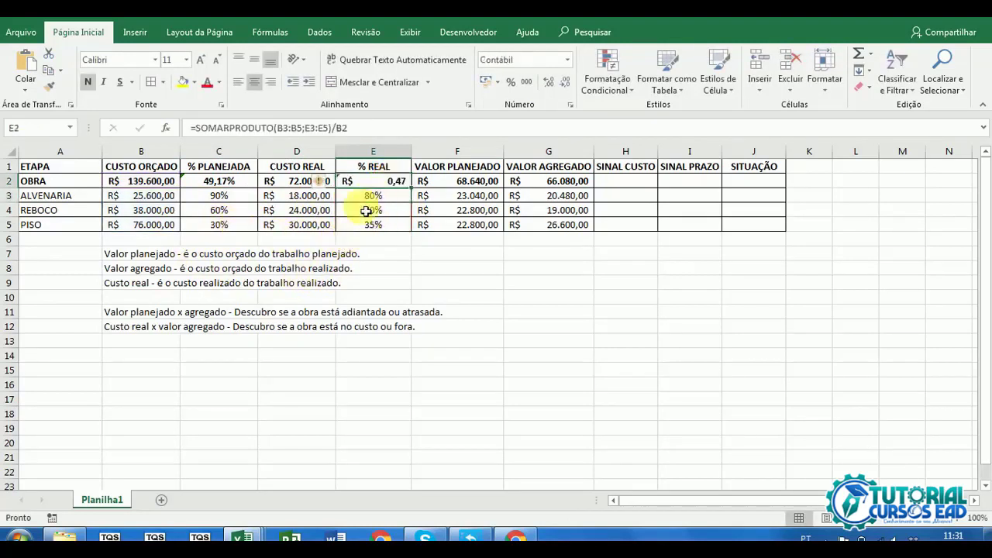
{"action": "left_click", "coordinate": [514, 83]}
{"action": "left_click", "coordinate": [547, 83]}
{"action": "left_click", "coordinate": [548, 83]}
{"action": "left_click_drag", "start_coordinate": [480, 284], "coordinate": [480, 297]}
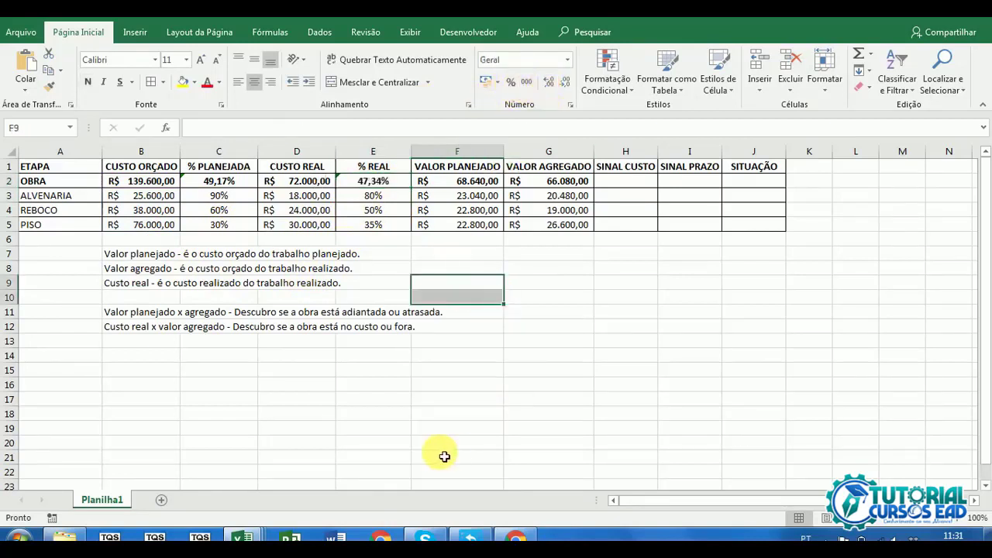
Step: Enter the note SE in cell G7 below the table
{"action": "left_click", "coordinate": [242, 183]}
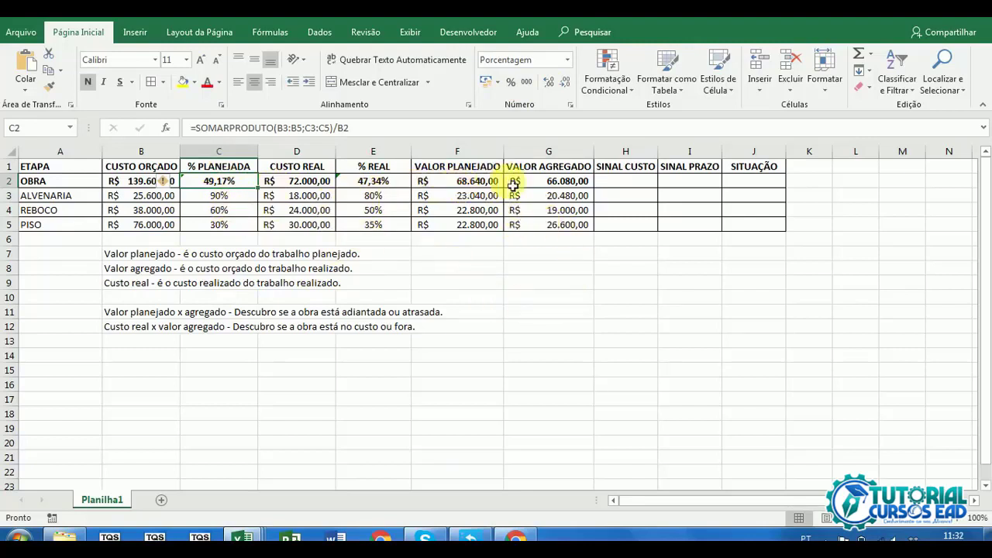
{"action": "left_click", "coordinate": [511, 288]}
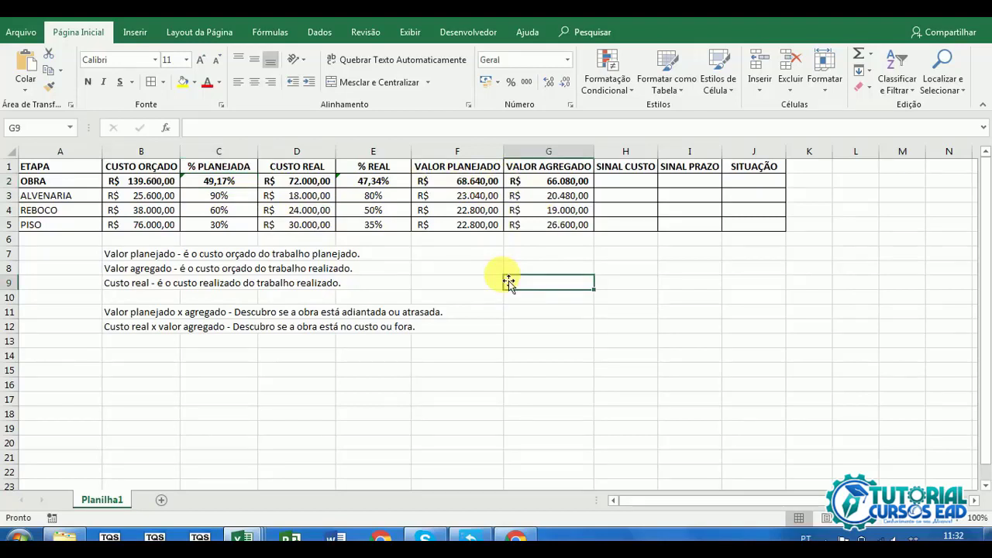
{"action": "left_click", "coordinate": [625, 182]}
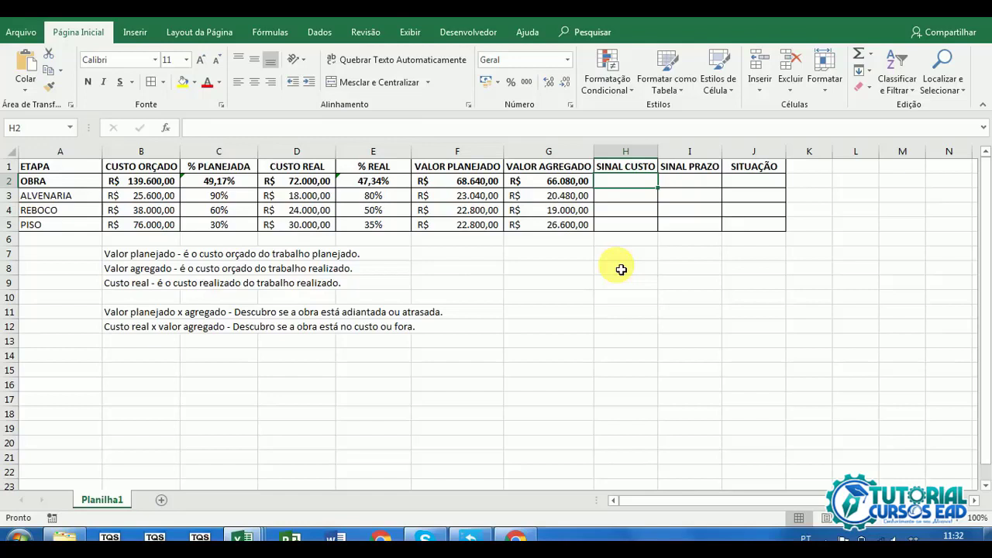
{"action": "left_click", "coordinate": [541, 263]}
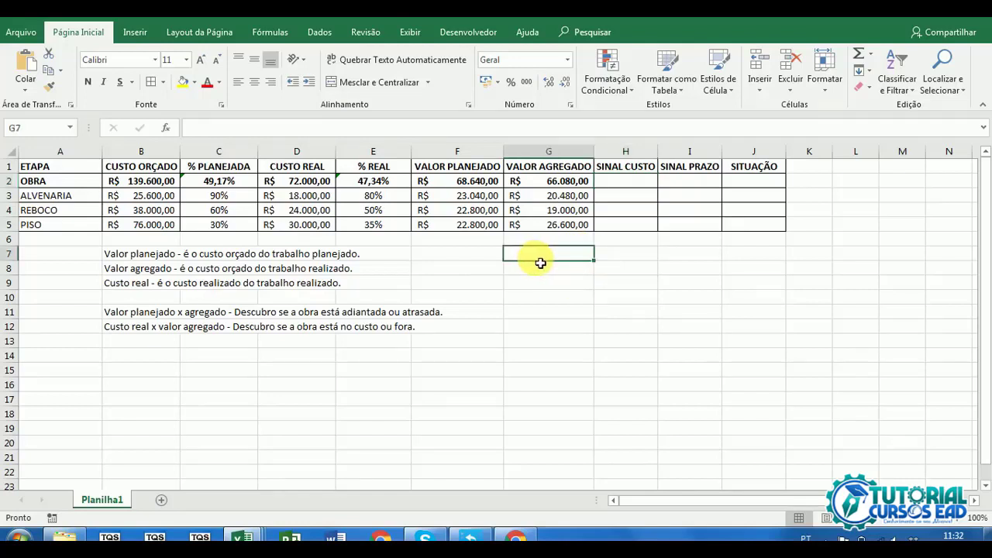
{"action": "type", "text": "SE"}
{"action": "key", "text": "Return"}
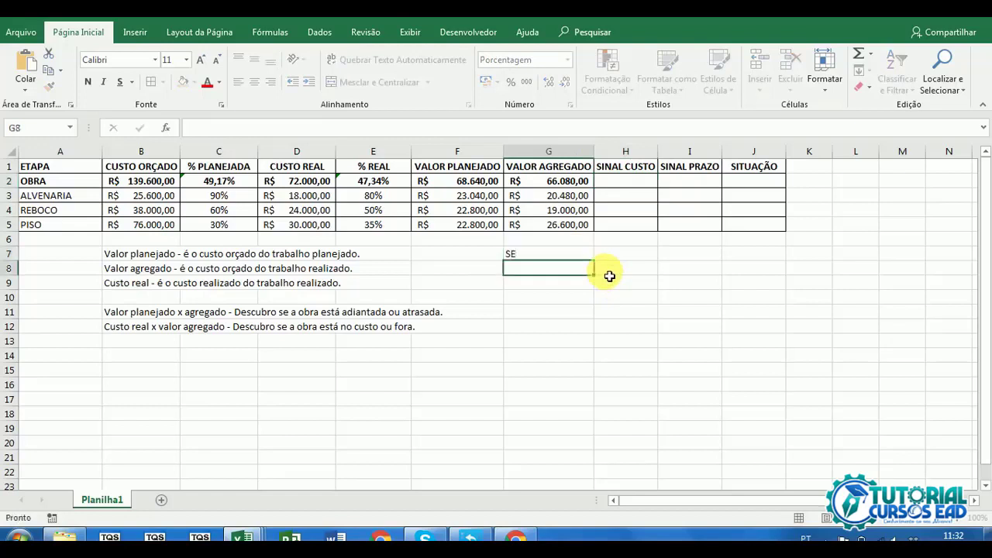
Step: Enter the notes VALOR AGREGADO FOR MAIOR CUSTO REAL = ECONOMIA in H8 and PREJUÍZO in H9
{"action": "left_click", "coordinate": [610, 276]}
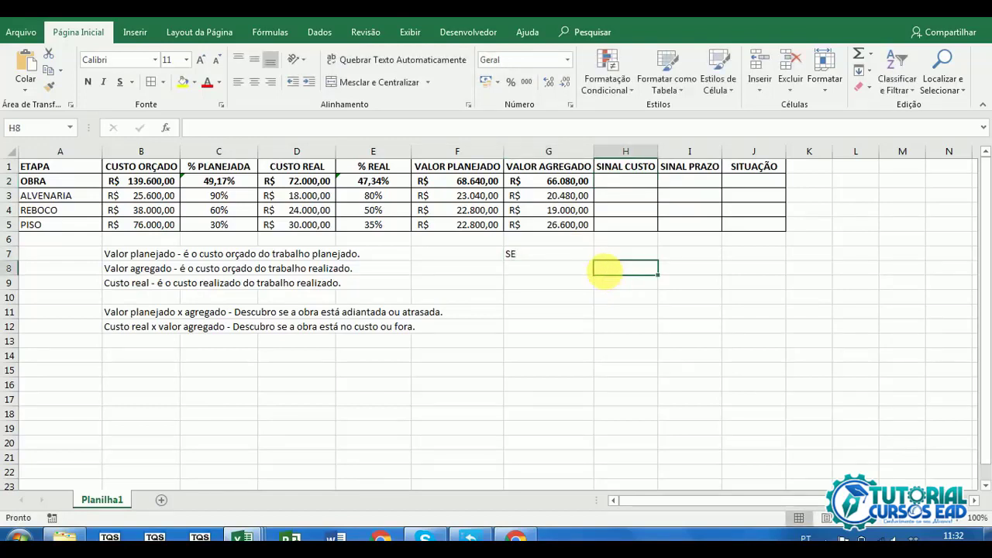
{"action": "type", "text": "VAL"}
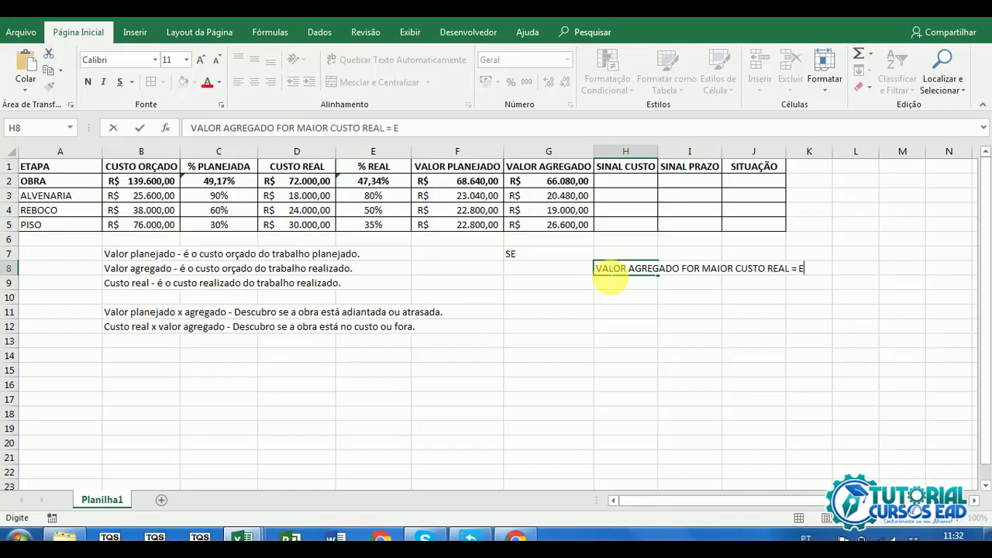
{"action": "left_click", "coordinate": [610, 276]}
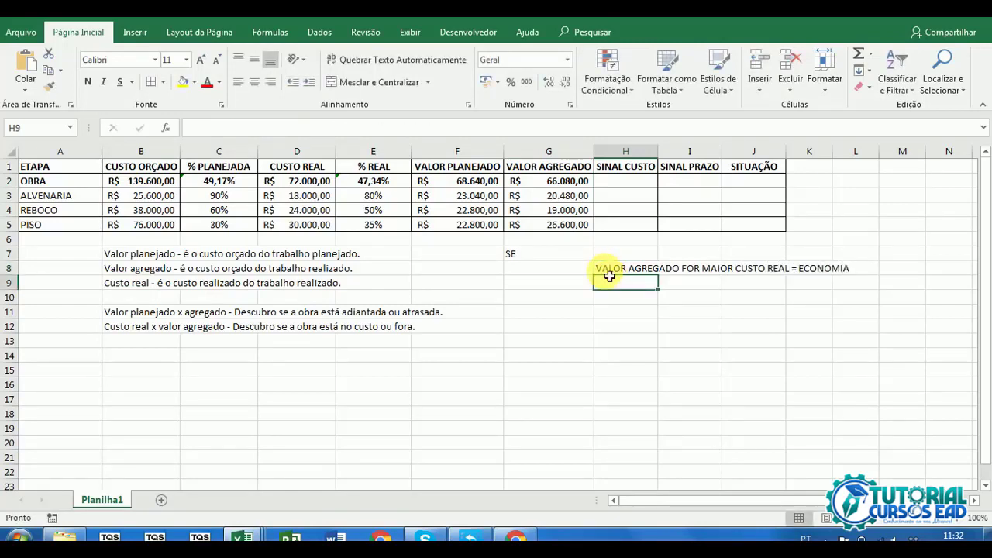
{"action": "type", "text": "PREJUÍ"}
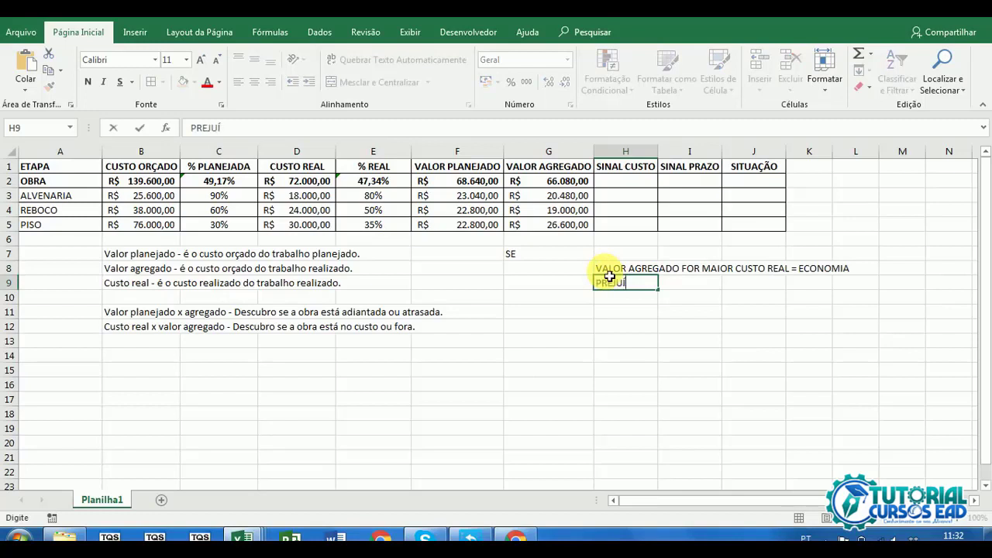
{"action": "type", "text": "ZO"}
{"action": "key", "text": "Return"}
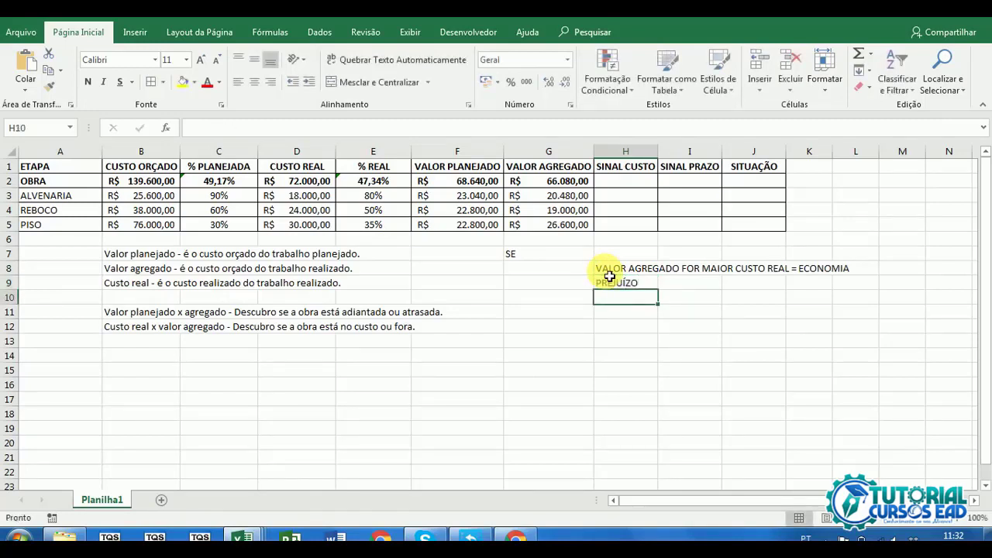
{"action": "left_click", "coordinate": [607, 271]}
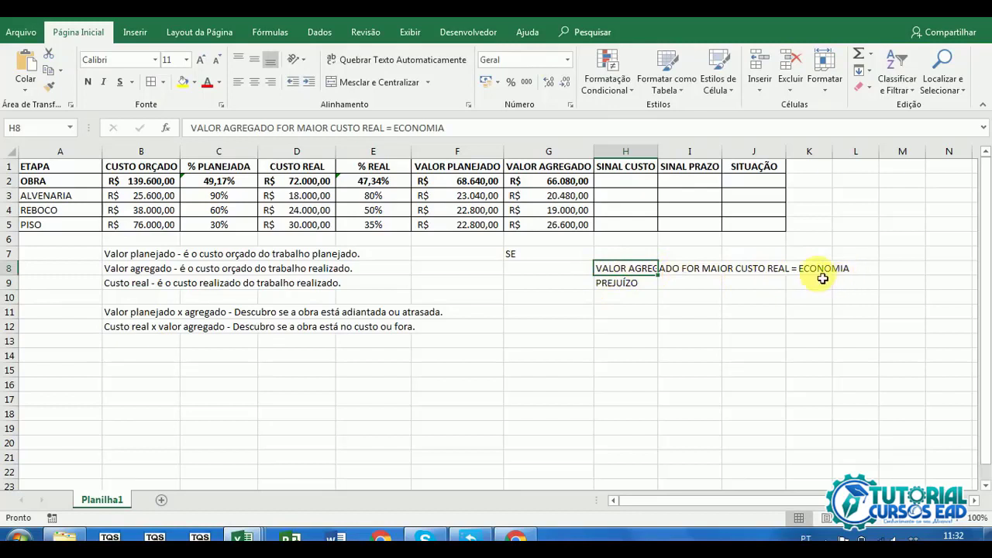
{"action": "left_click", "coordinate": [630, 286]}
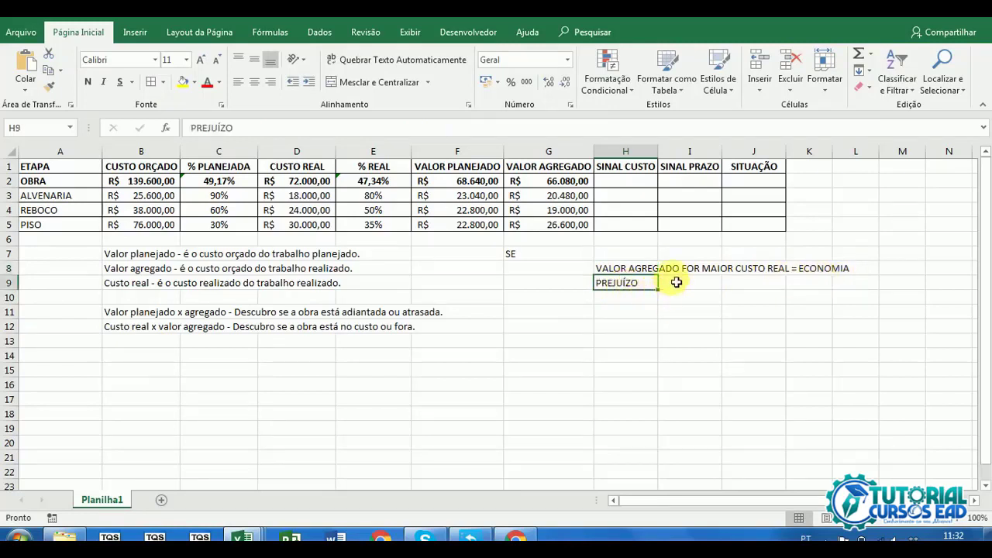
{"action": "left_click", "coordinate": [603, 268]}
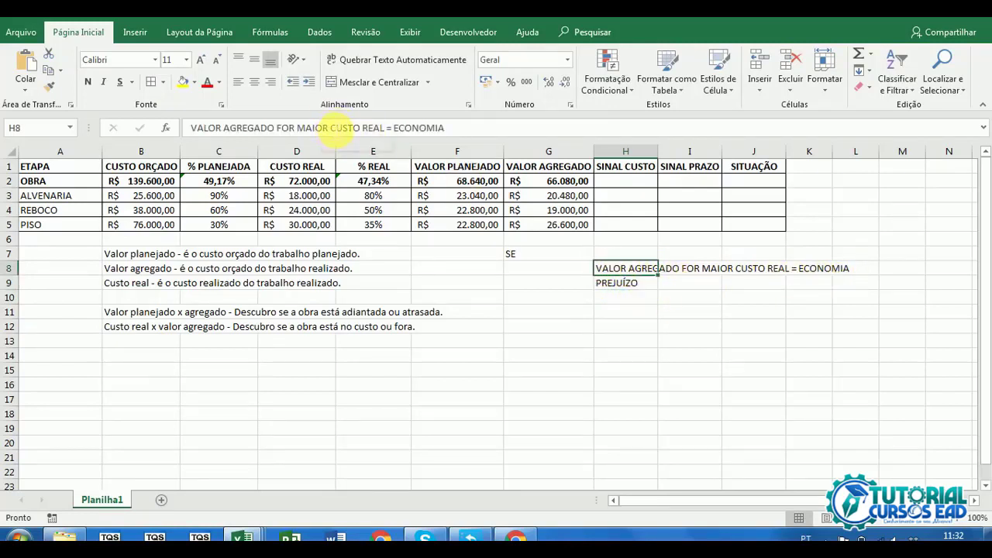
{"action": "left_click", "coordinate": [335, 131]}
{"action": "key", "text": "Escape"}
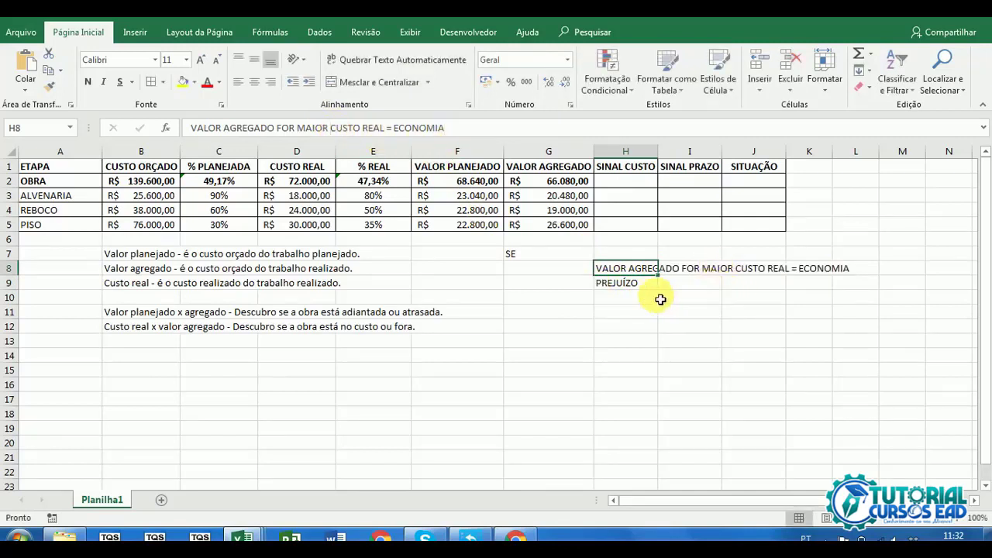
{"action": "left_click", "coordinate": [625, 180]}
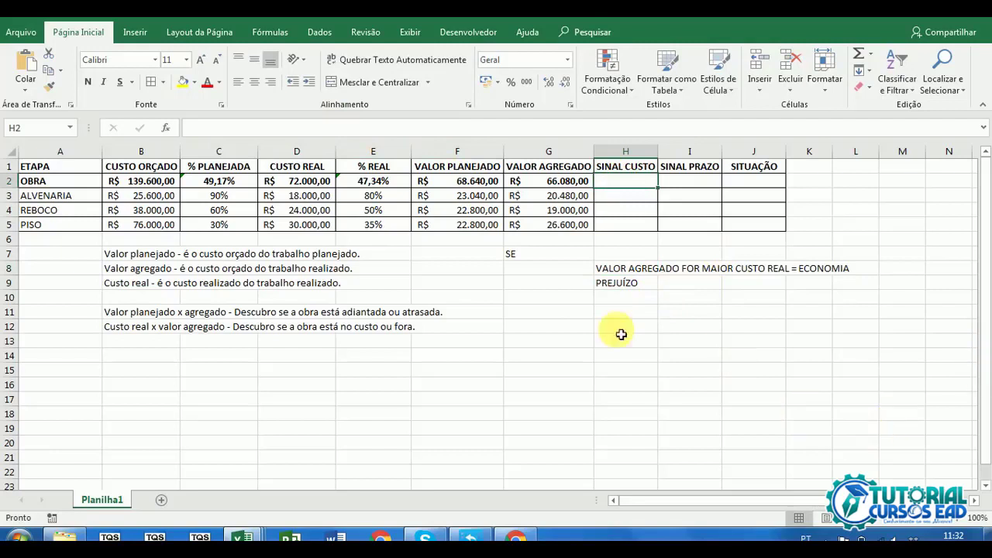
Step: Clear the SE note from cell G7
{"action": "left_click", "coordinate": [532, 252]}
{"action": "key", "text": "Delete"}
{"action": "left_click", "coordinate": [622, 256]}
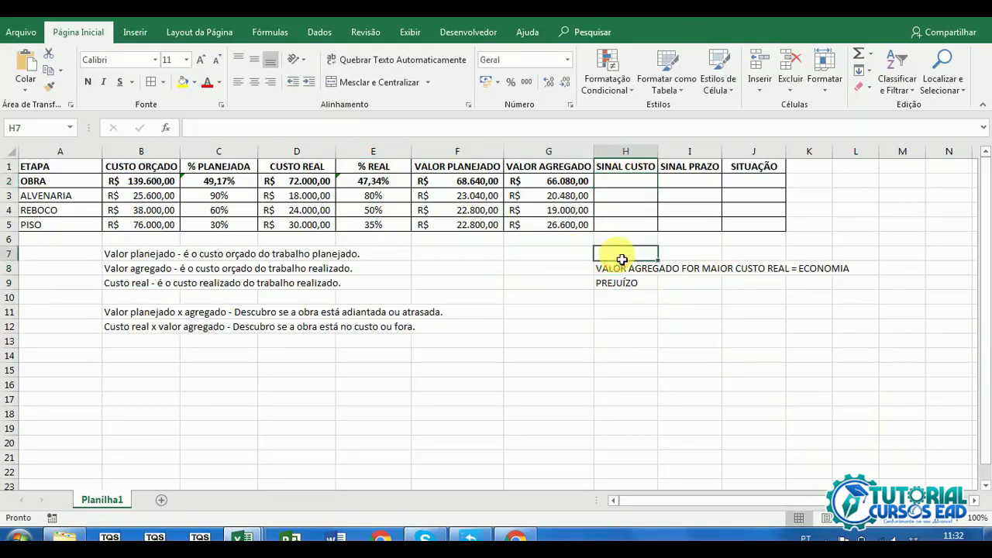
Step: Enter the note SE in cell H7 above the cost rule notes
{"action": "type", "text": "SE"}
{"action": "left_click", "coordinate": [626, 328]}
Step: Enter the formula =SE(G2>D2;"ECONOMIA";"PREJUÍZO") in H2 for the OBRA cost signal
{"action": "left_click", "coordinate": [625, 181]}
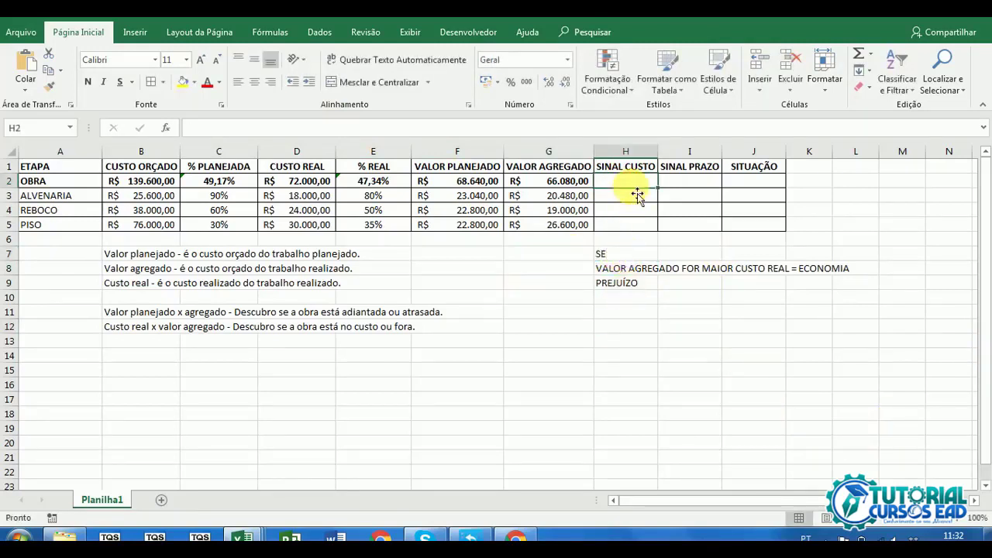
{"action": "type", "text": "=SE("}
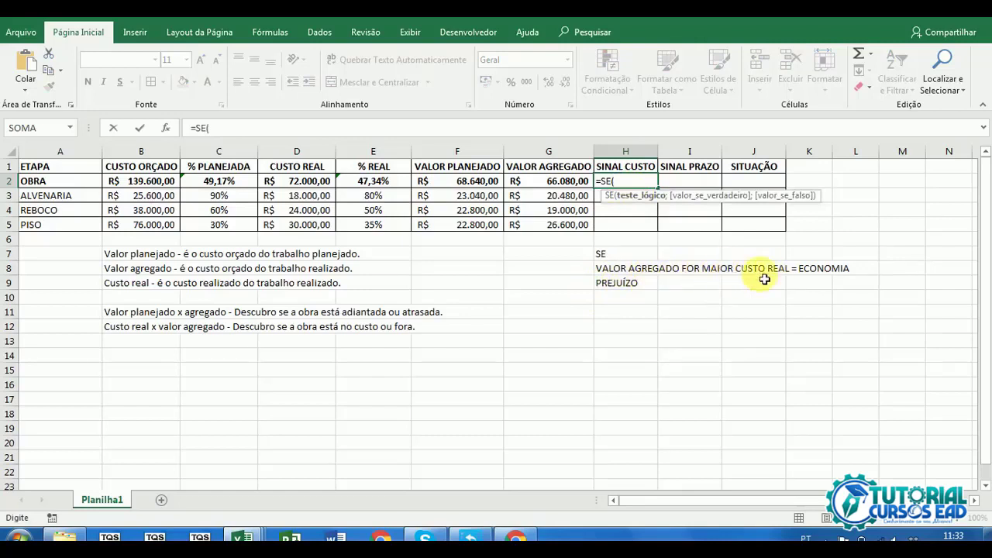
{"action": "left_click", "coordinate": [538, 186]}
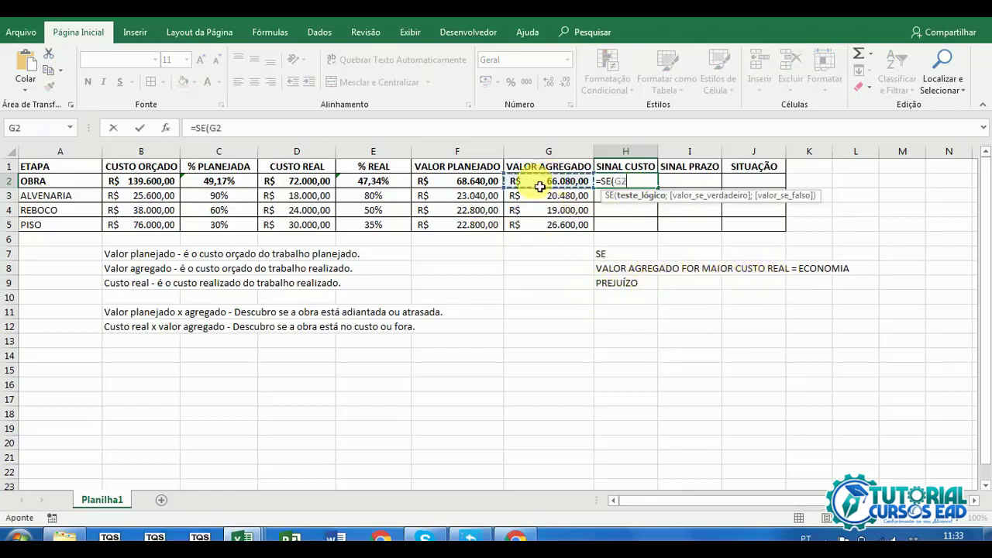
{"action": "type", "text": ">"}
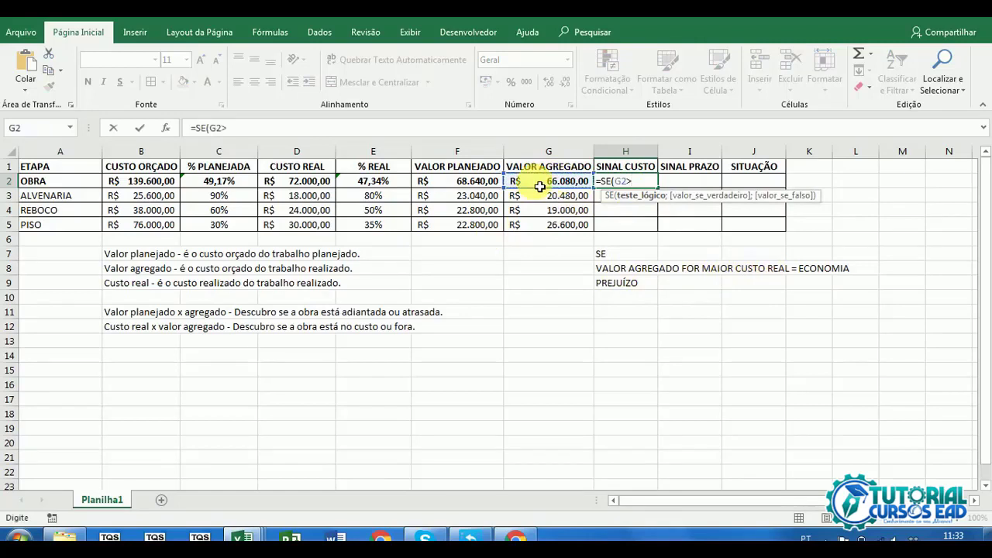
{"action": "left_click", "coordinate": [316, 184]}
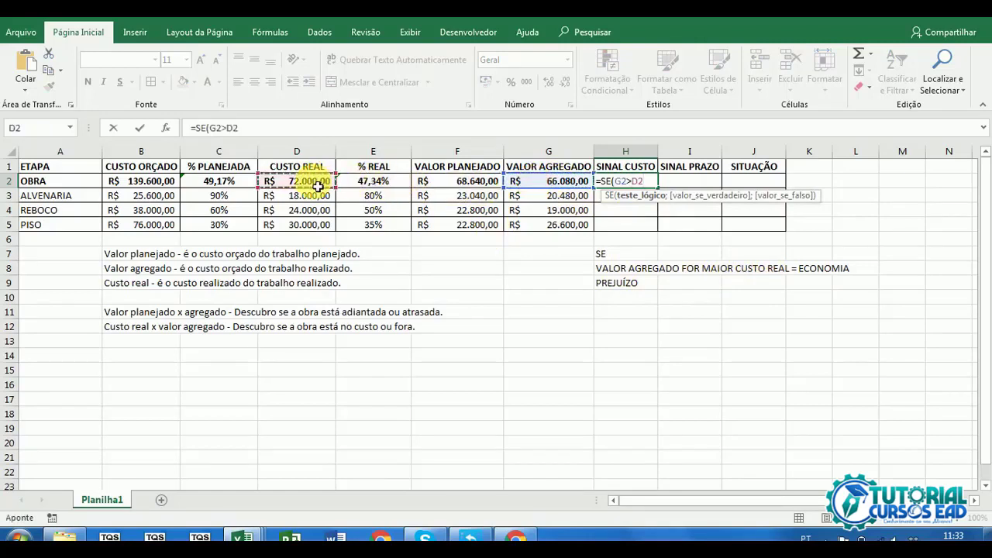
{"action": "type", "text": ";"}
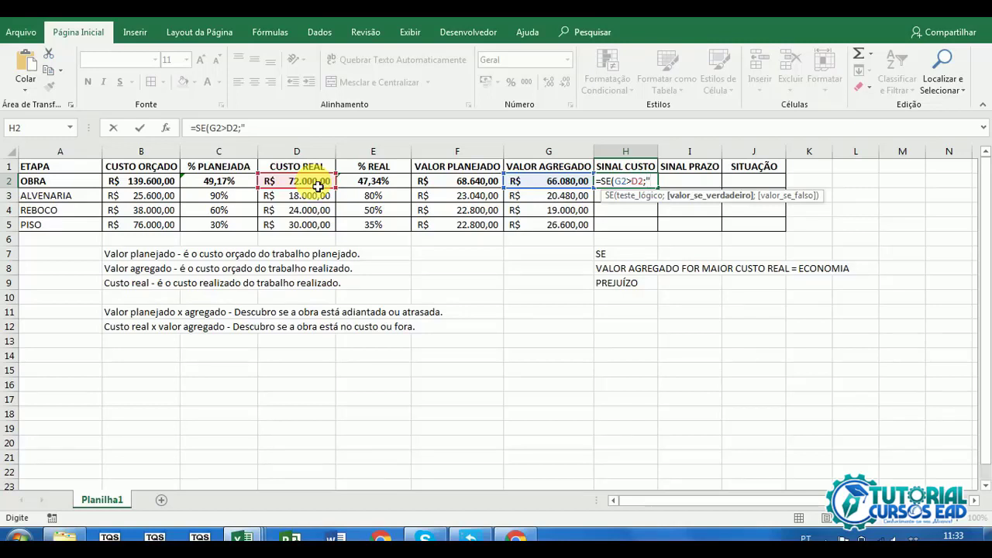
{"action": "type", "text": "ECONOMIA"}
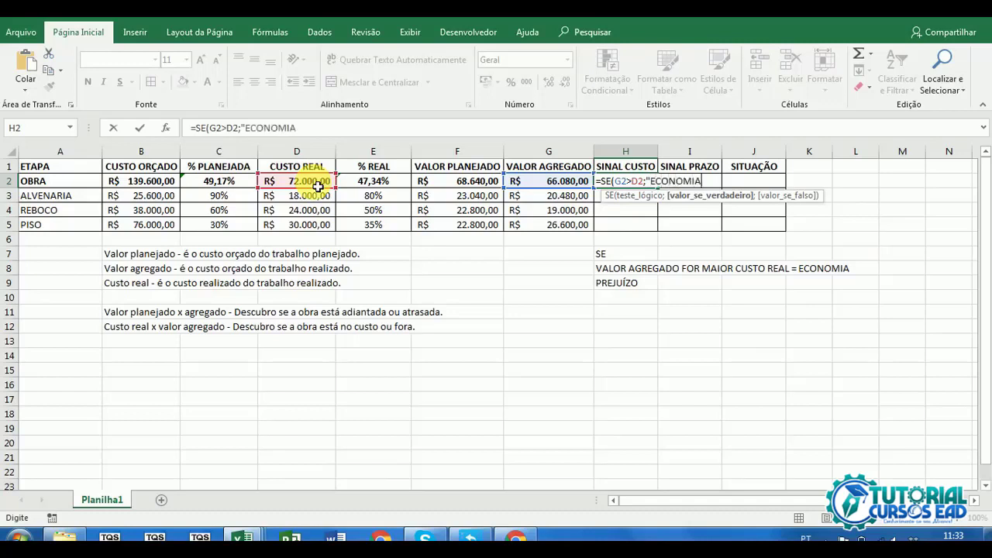
{"action": "type", "text": "\";"}
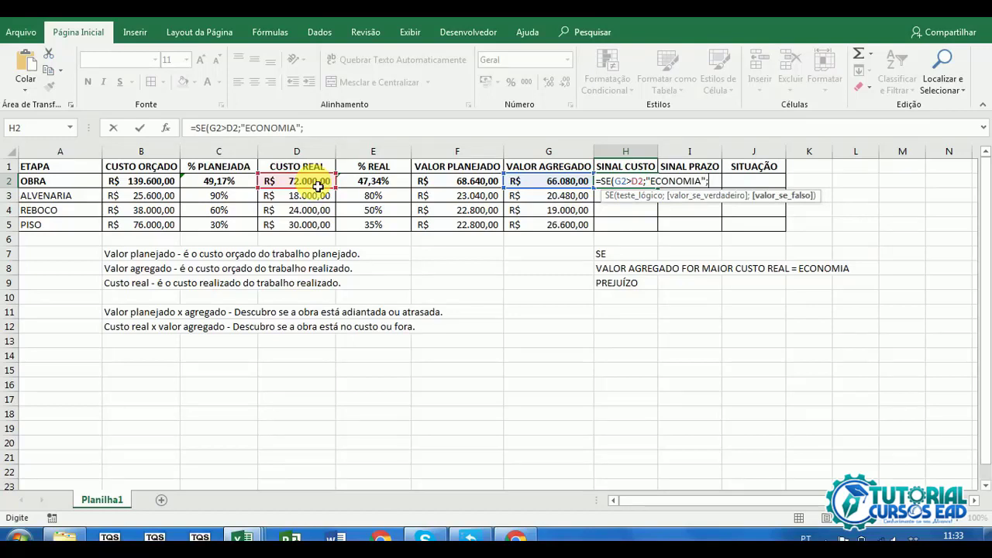
{"action": "type", "text": "\"PREJUÍZO"}
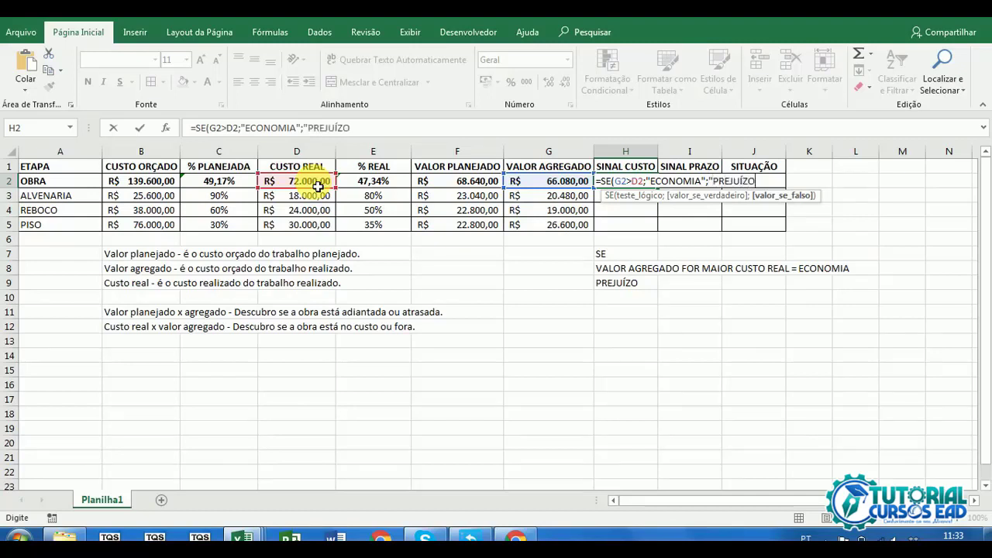
{"action": "type", "text": "\")"}
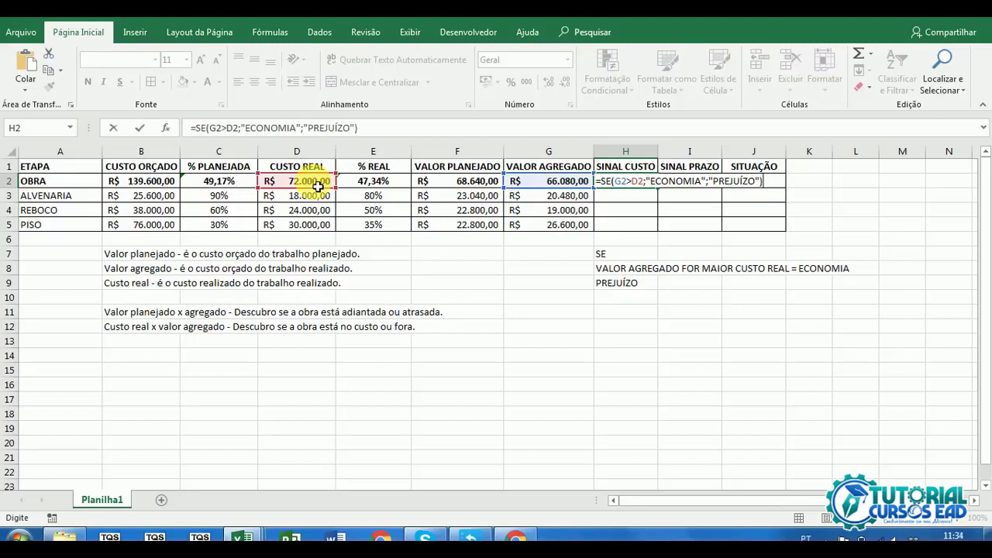
{"action": "key", "text": "Return"}
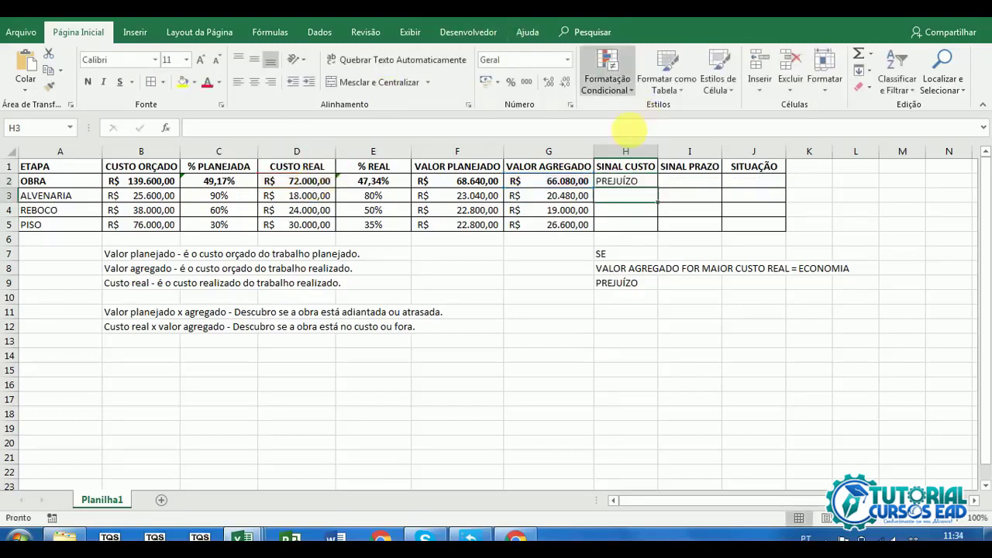
Step: Center the contents of the signal and situation cells H2:J5 horizontally
{"action": "left_click", "coordinate": [613, 183]}
{"action": "double_click", "coordinate": [615, 183]}
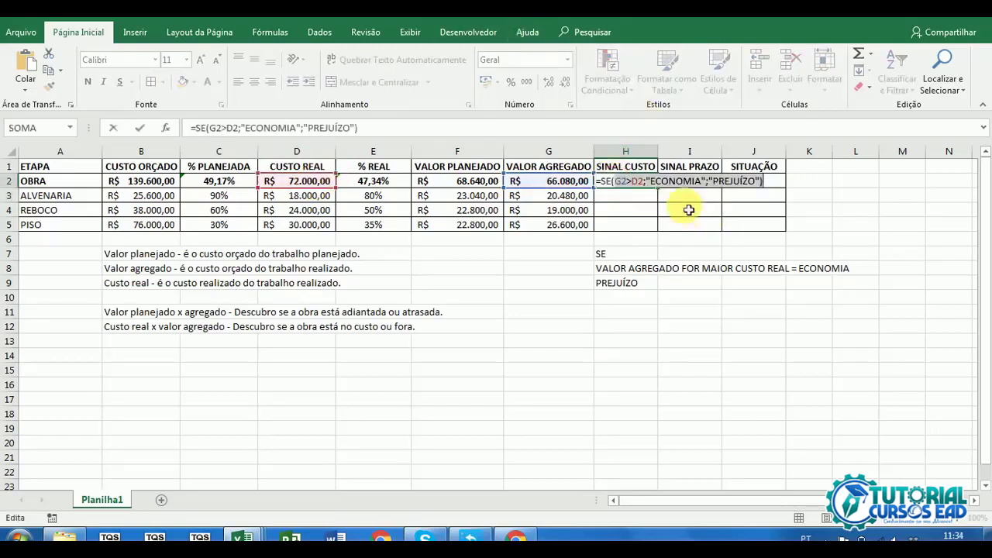
{"action": "key", "text": "Escape"}
{"action": "left_click", "coordinate": [756, 225], "text": "shift"}
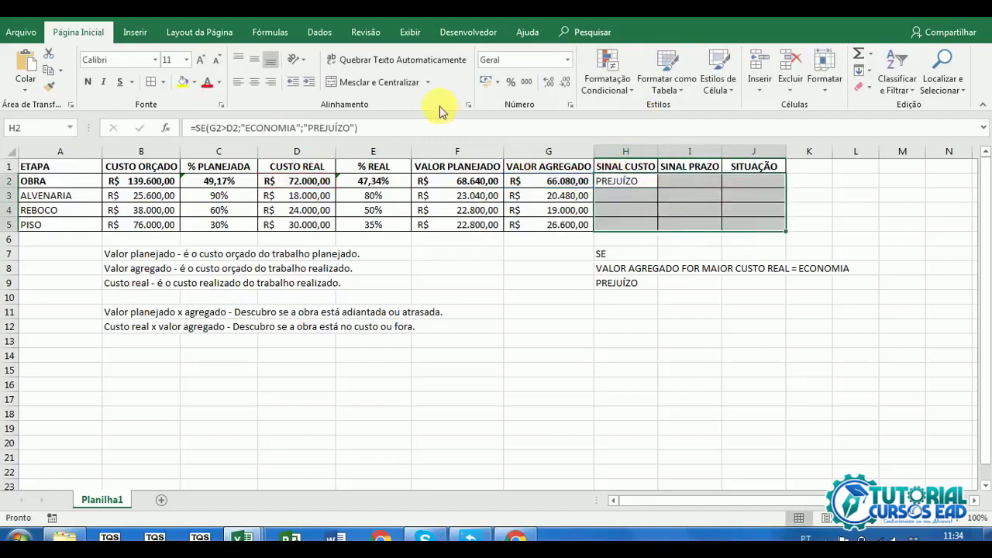
{"action": "left_click", "coordinate": [254, 82]}
Step: Evaluate the SINAL CUSTO formula in H2 stage by stage through to its result, and close the evaluation
{"action": "left_click", "coordinate": [634, 183]}
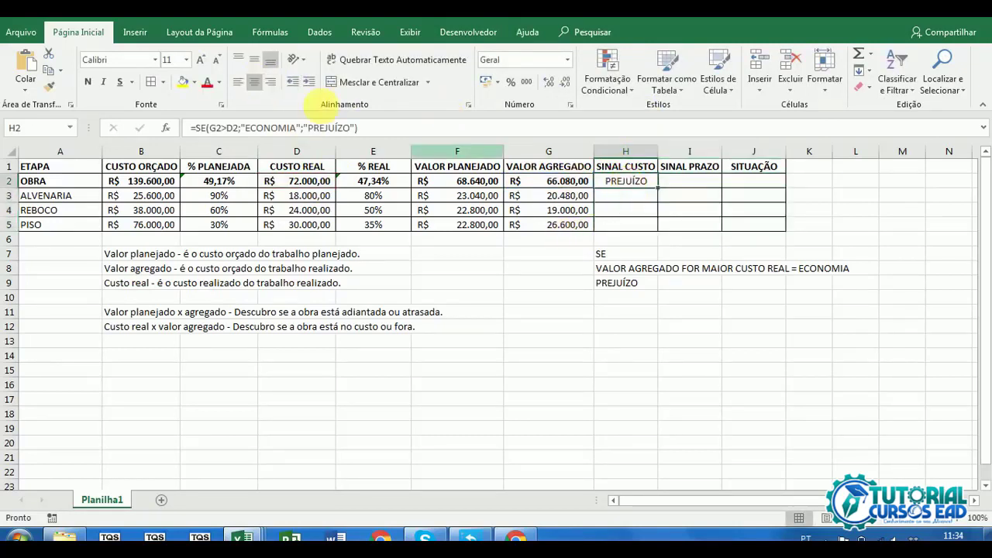
{"action": "left_click", "coordinate": [383, 128]}
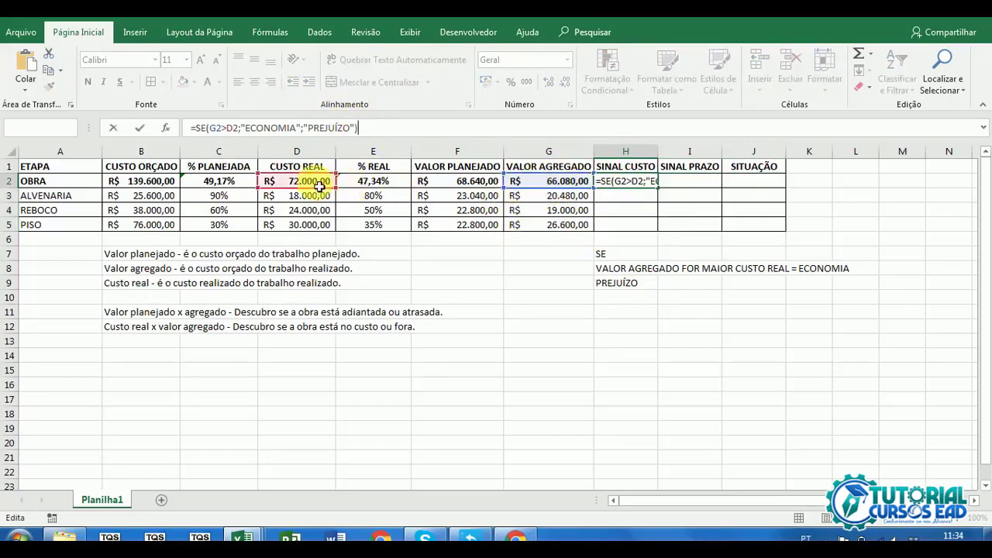
{"action": "key", "text": "ctrl+Return"}
{"action": "left_click", "coordinate": [263, 32]}
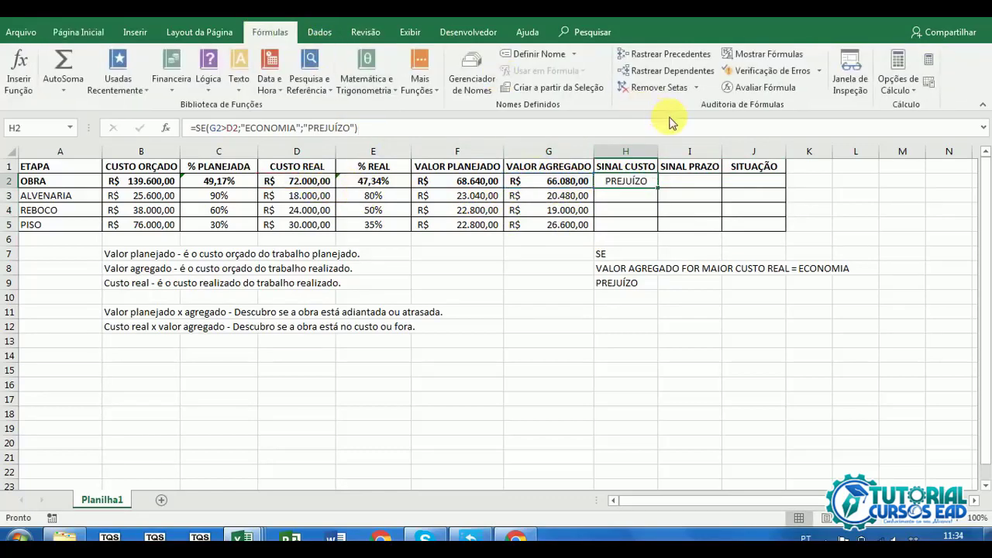
{"action": "left_click", "coordinate": [781, 87]}
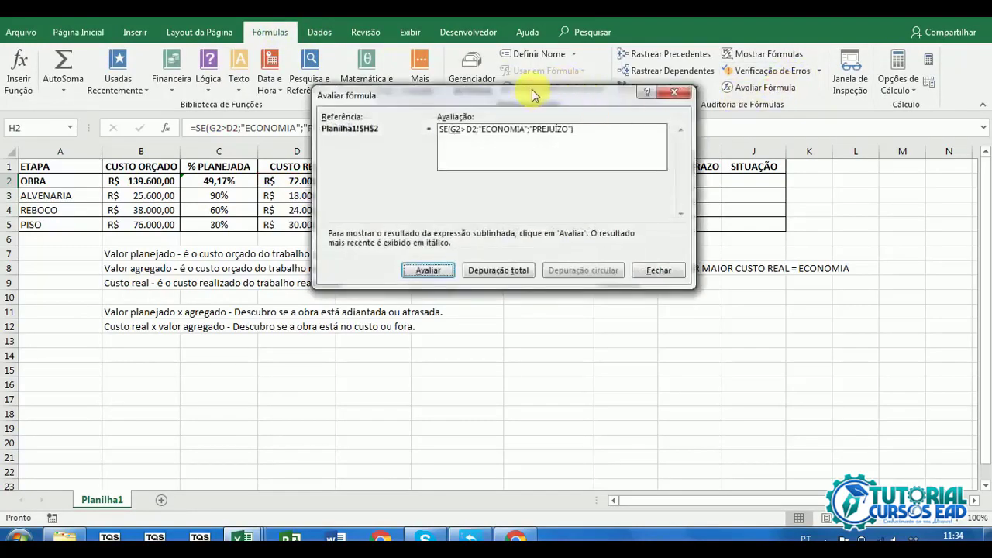
{"action": "left_click_drag", "start_coordinate": [532, 93], "coordinate": [592, 274]}
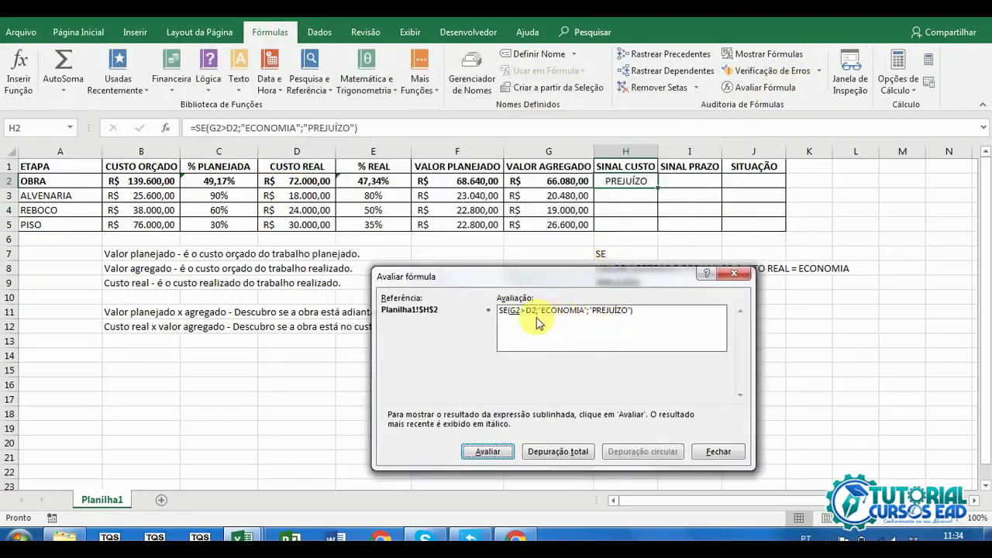
{"action": "left_click", "coordinate": [485, 453]}
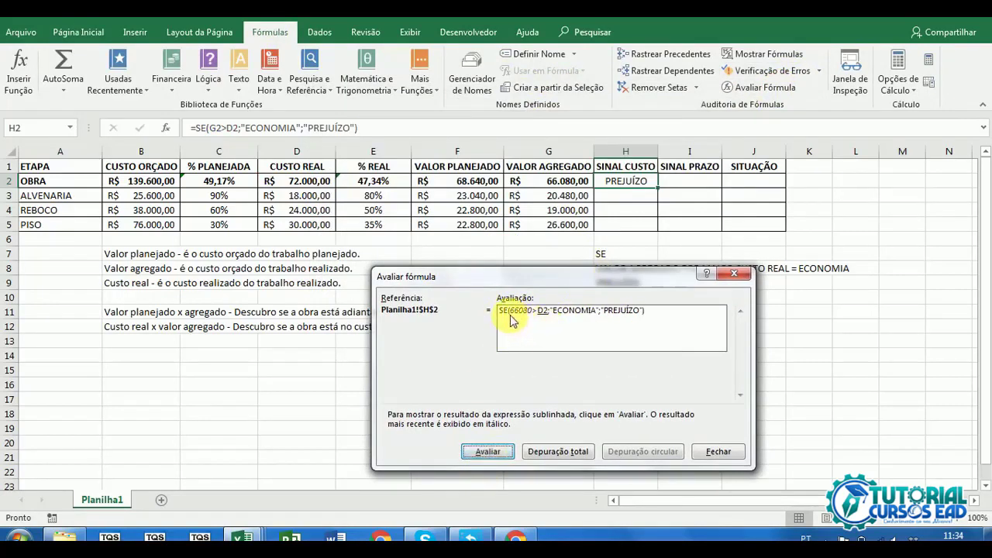
{"action": "left_click", "coordinate": [488, 450]}
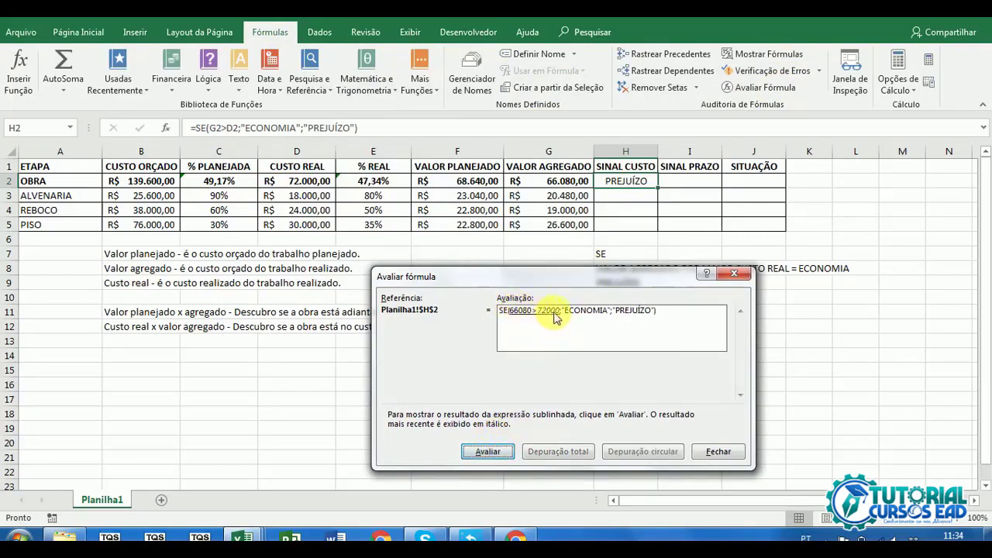
{"action": "left_click", "coordinate": [488, 451]}
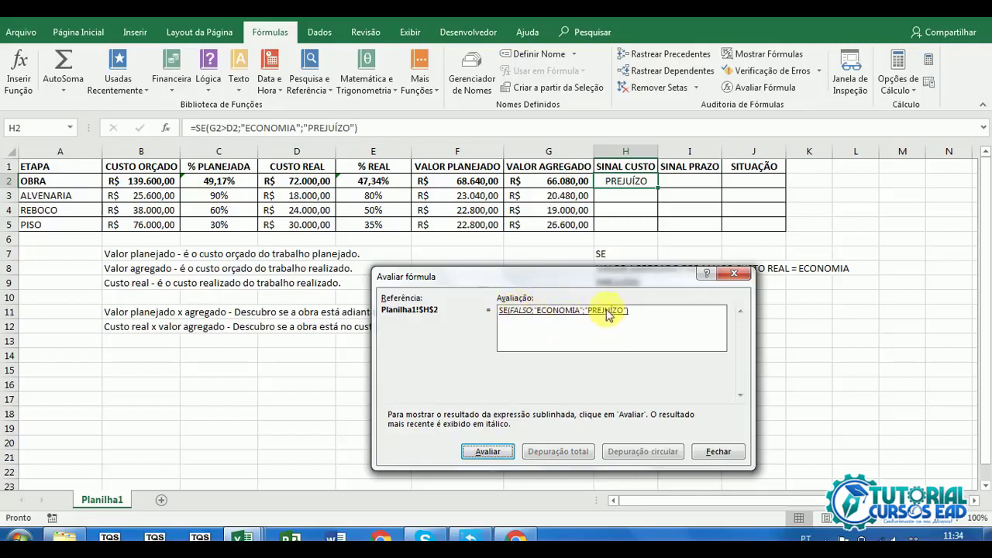
{"action": "left_click", "coordinate": [490, 452]}
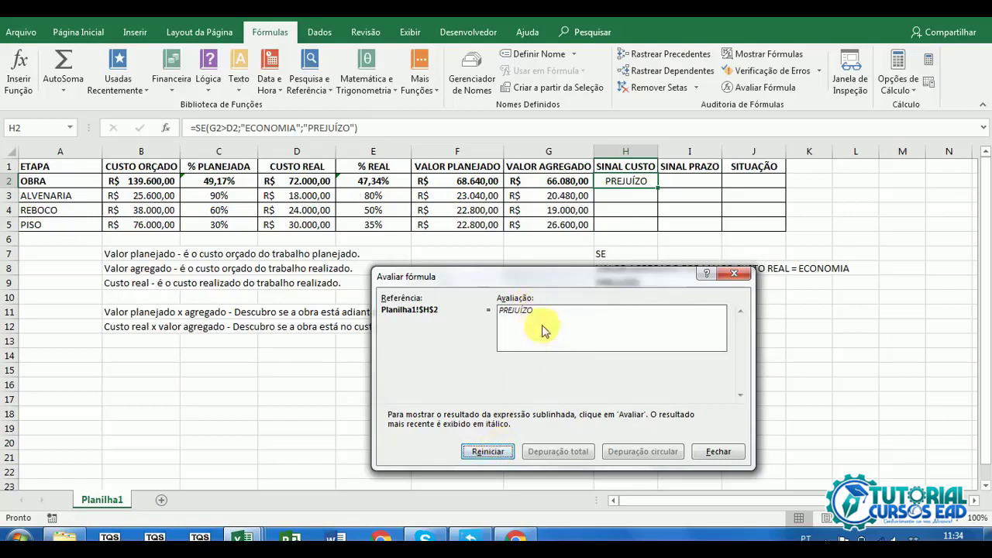
{"action": "left_click", "coordinate": [715, 452]}
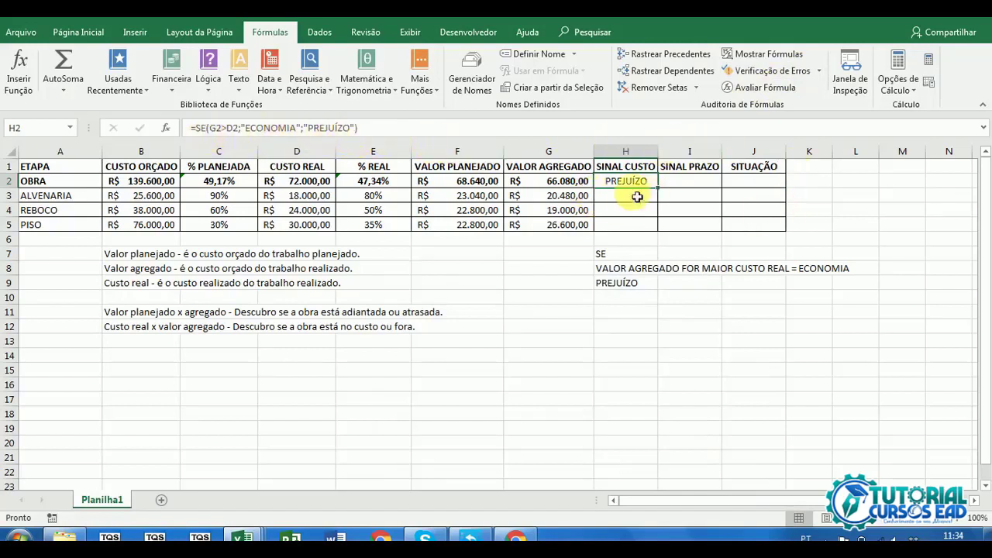
Step: Fill the SINAL CUSTO formula from H2 down through H5 and check the copied formulas
{"action": "left_click_drag", "start_coordinate": [657, 188], "coordinate": [664, 233]}
{"action": "left_click", "coordinate": [697, 203]}
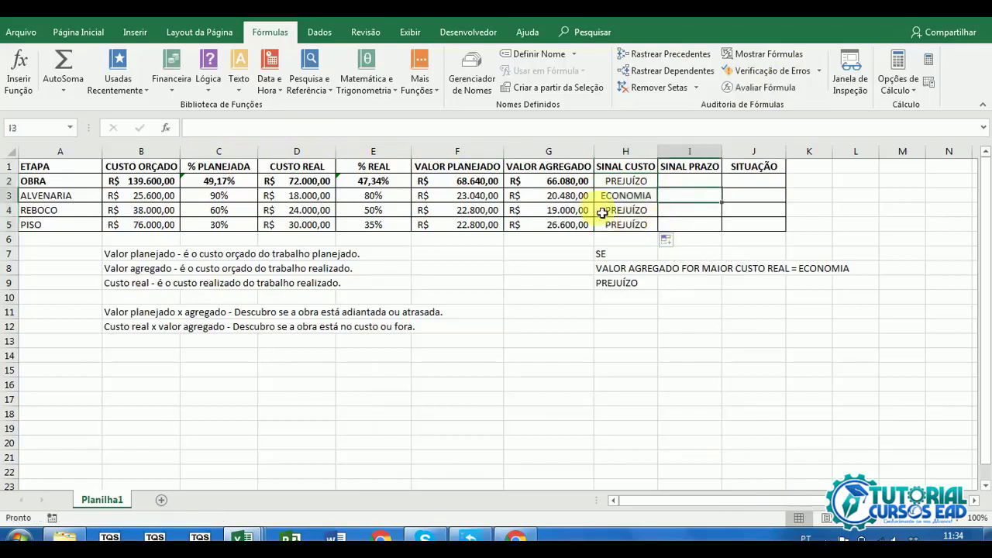
{"action": "left_click", "coordinate": [630, 198]}
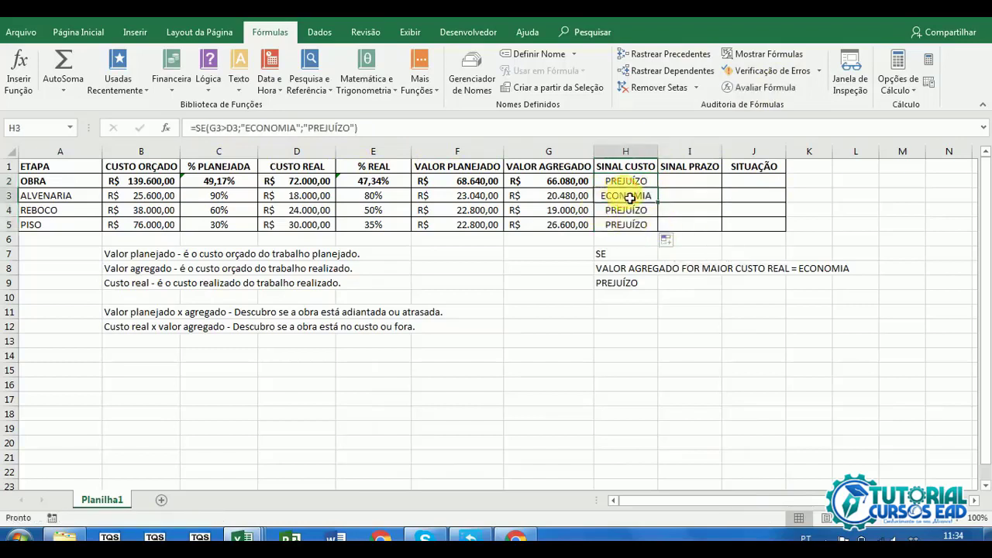
{"action": "left_click", "coordinate": [48, 203]}
{"action": "left_click", "coordinate": [698, 198]}
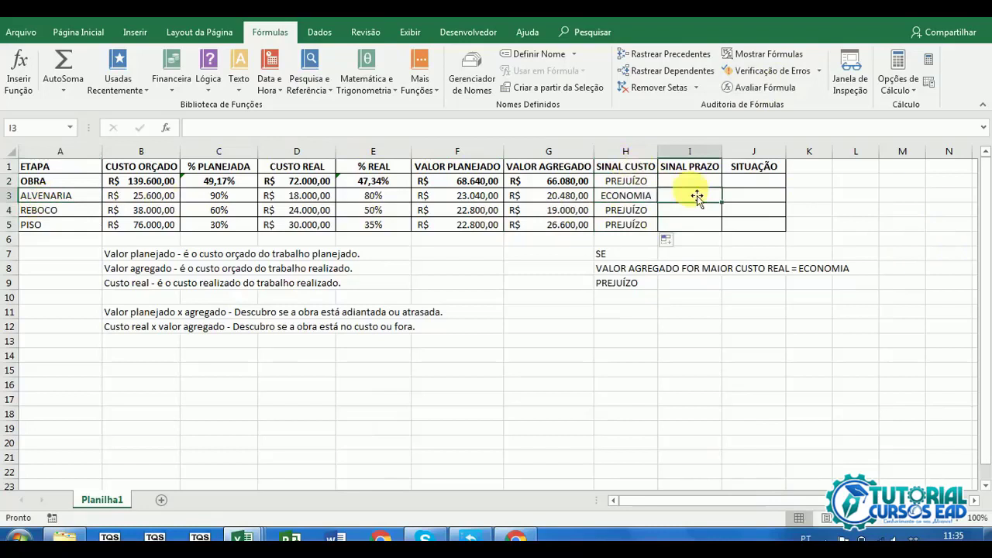
{"action": "left_click", "coordinate": [647, 185]}
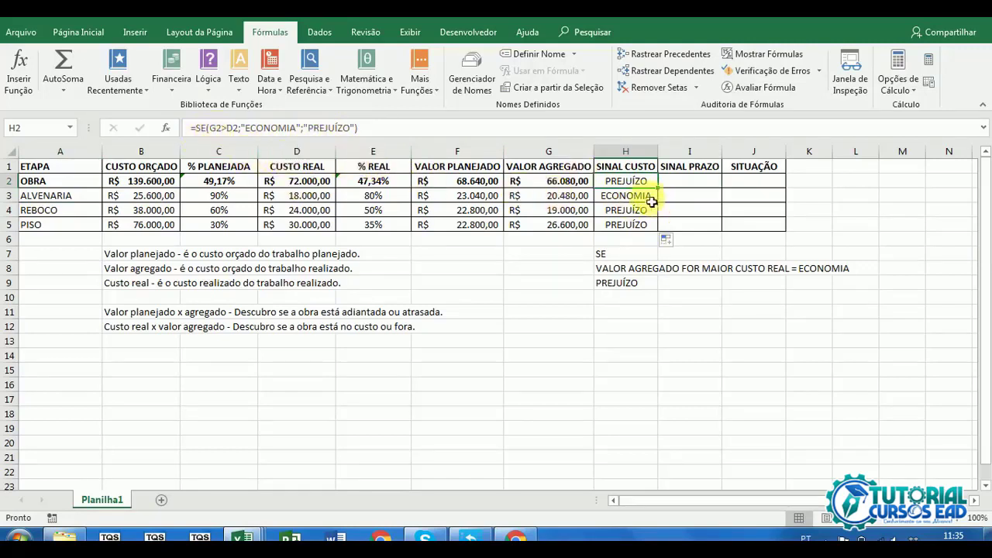
Step: Clear the cost signals in H3:H5 and copy the formula from H2 into H3 only
{"action": "left_click_drag", "start_coordinate": [636, 195], "coordinate": [637, 225]}
{"action": "key", "text": "Delete"}
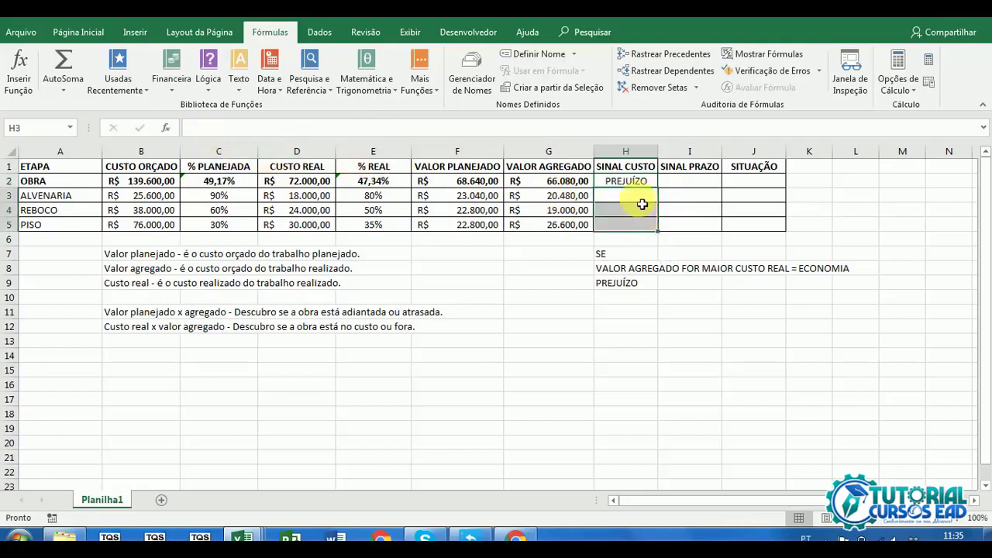
{"action": "left_click", "coordinate": [633, 183]}
{"action": "key", "text": "ctrl+c"}
{"action": "left_click", "coordinate": [636, 197]}
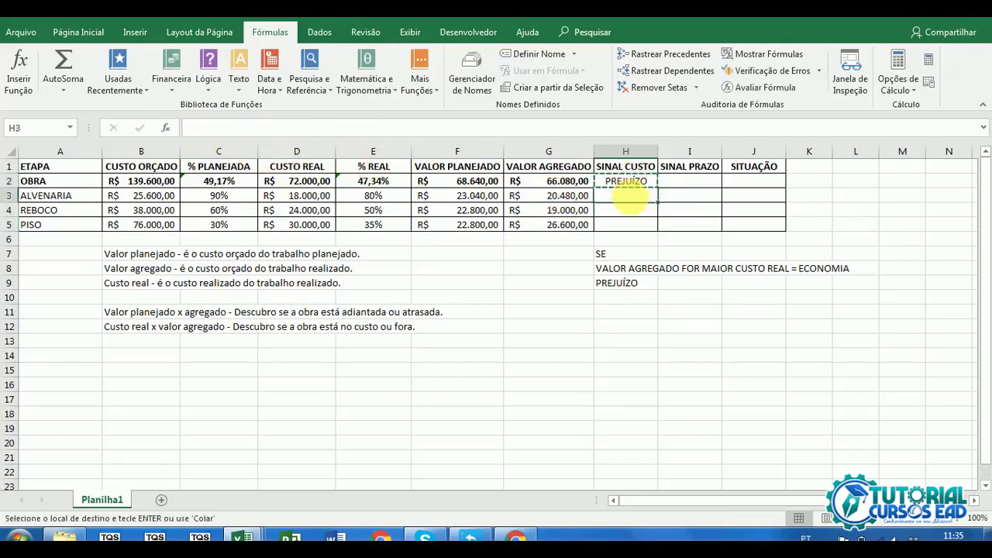
{"action": "key", "text": "Return"}
Step: Remove the "PREJUÍZO" false result and closing parenthesis from the SINAL CUSTO formula in H3, ready for a nested condition
{"action": "left_click", "coordinate": [434, 129]}
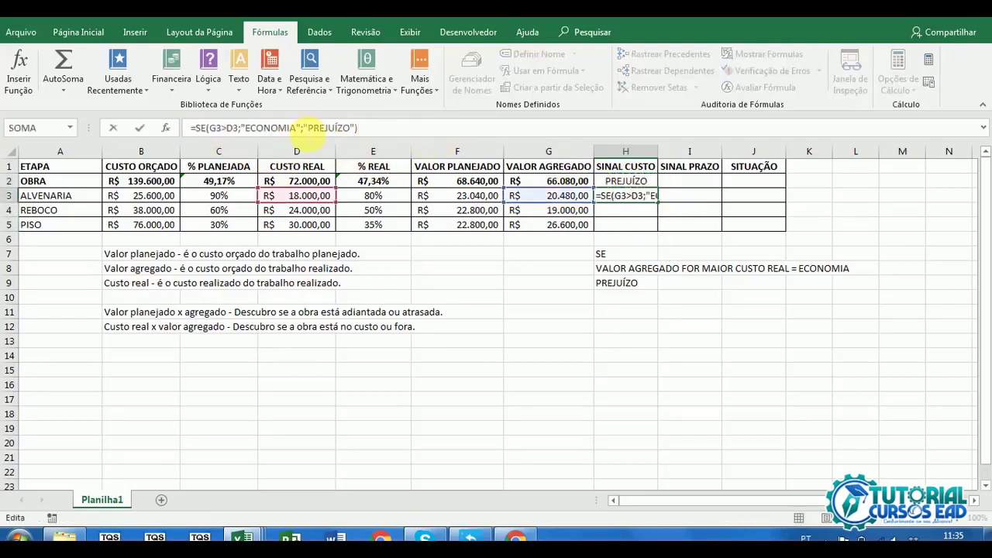
{"action": "left_click_drag", "start_coordinate": [304, 128], "coordinate": [419, 133]}
{"action": "key", "text": "BackSpace"}
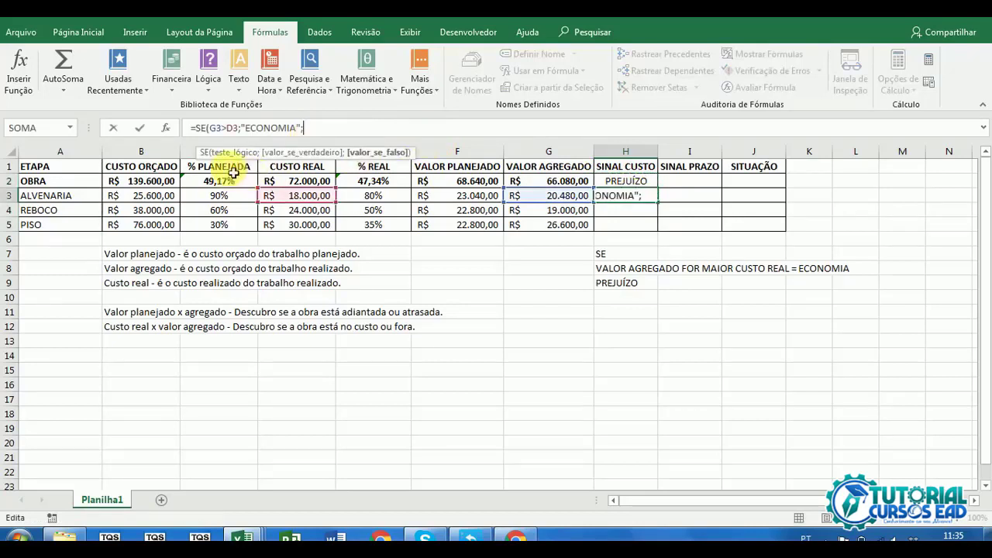
{"action": "left_click", "coordinate": [214, 129]}
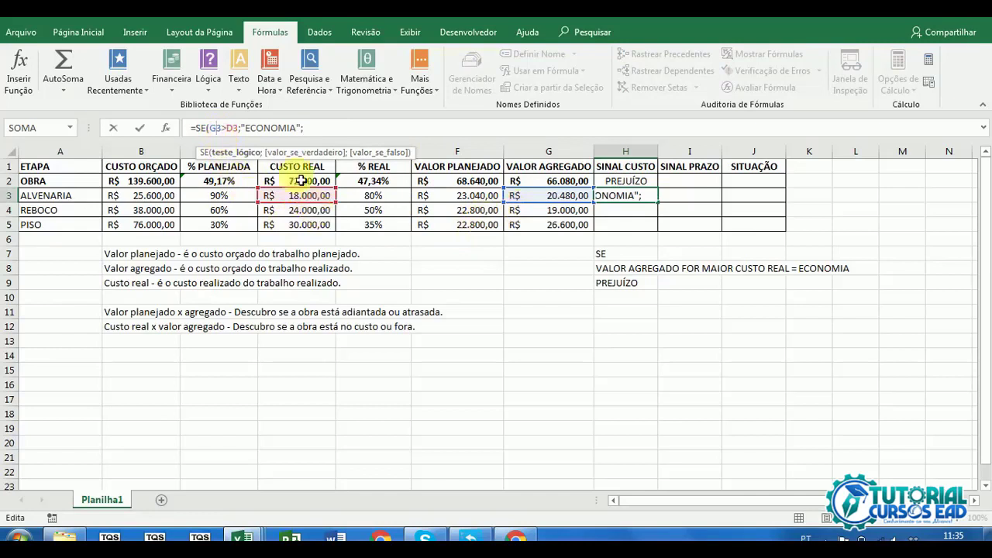
{"action": "left_click", "coordinate": [336, 132]}
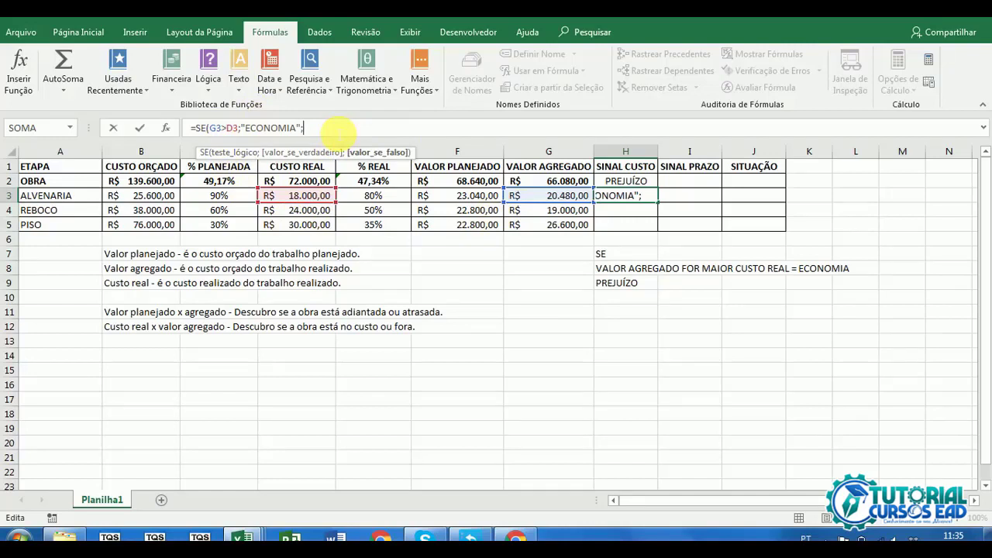
Step: Nest a second SE as the false argument of H3's formula, testing G3=D3 and returning "NO CUSTO" when true
{"action": "type", "text": "SE("}
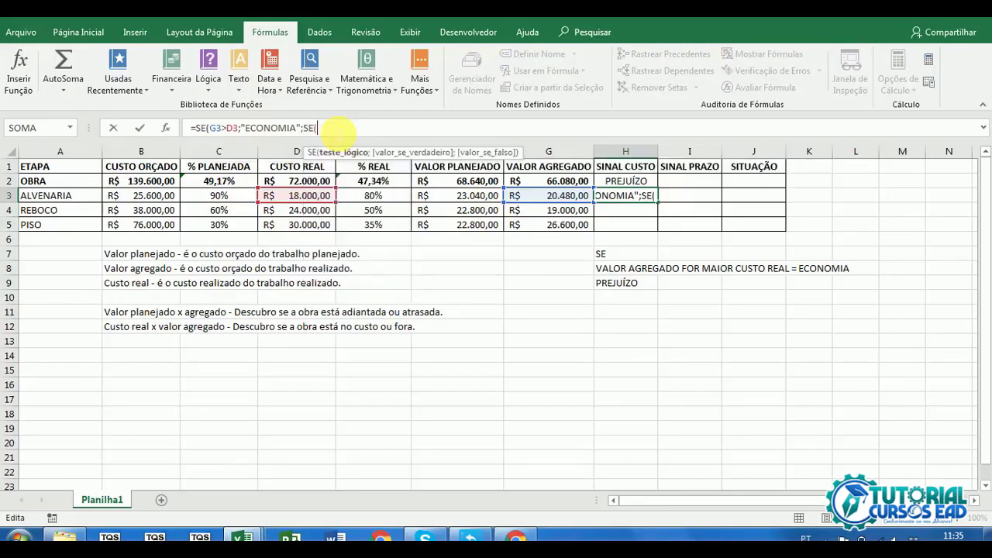
{"action": "left_click", "coordinate": [570, 197]}
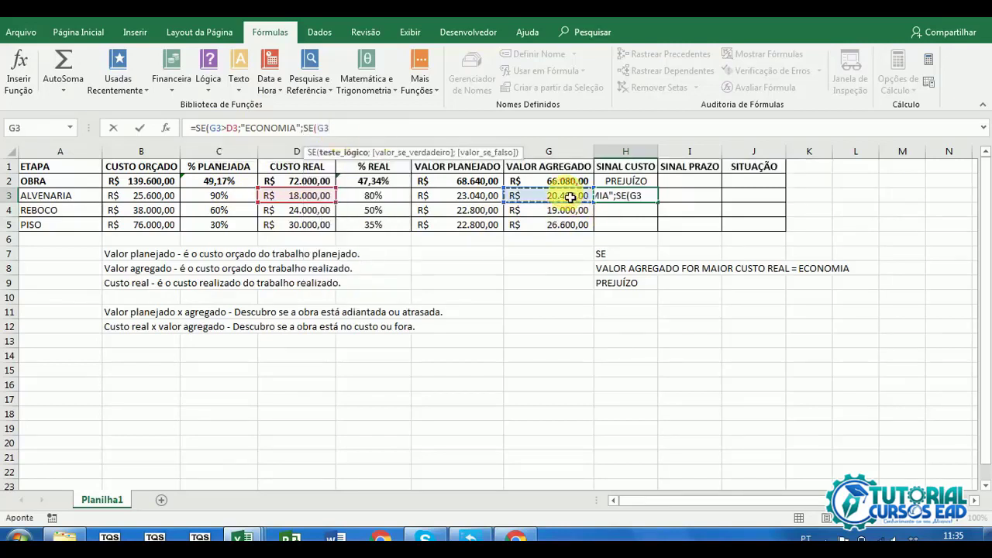
{"action": "type", "text": "="}
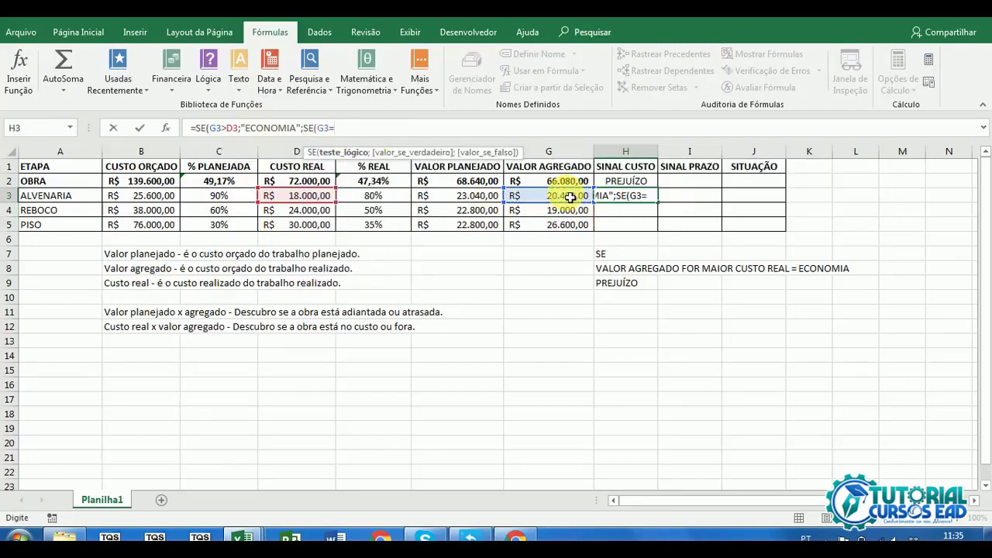
{"action": "left_click", "coordinate": [291, 197]}
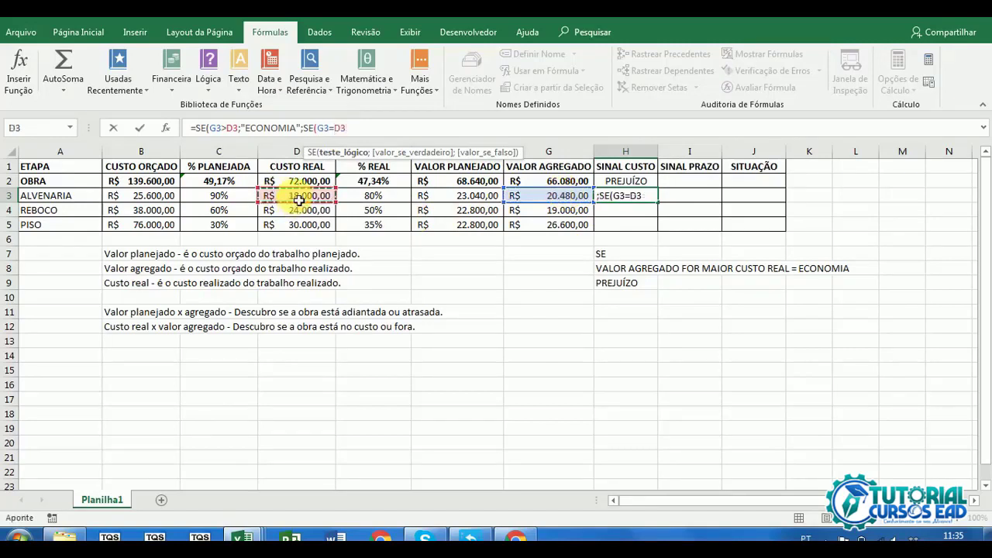
{"action": "type", "text": ";"}
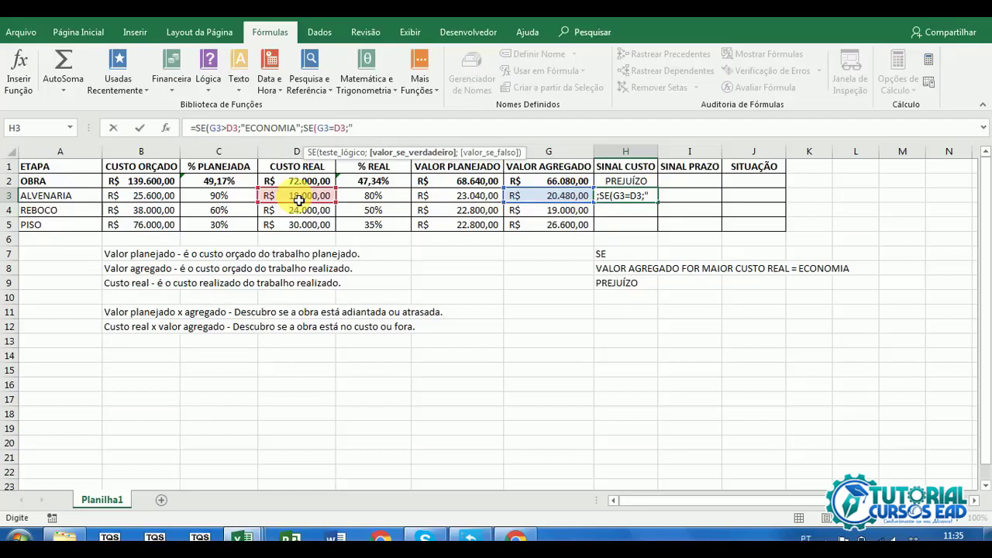
{"action": "type", "text": "\"NO CU"}
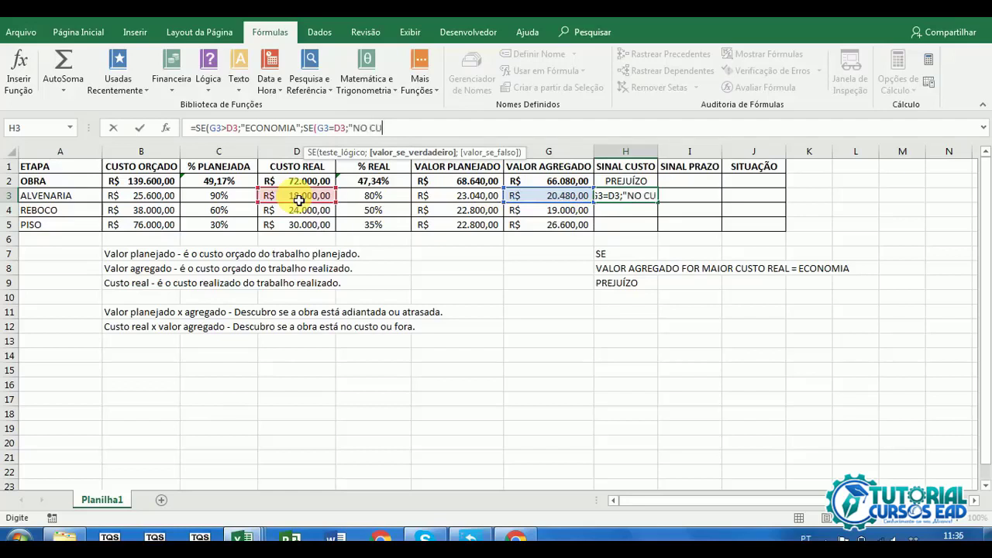
{"action": "type", "text": "STO\""}
{"action": "type", "text": ";"}
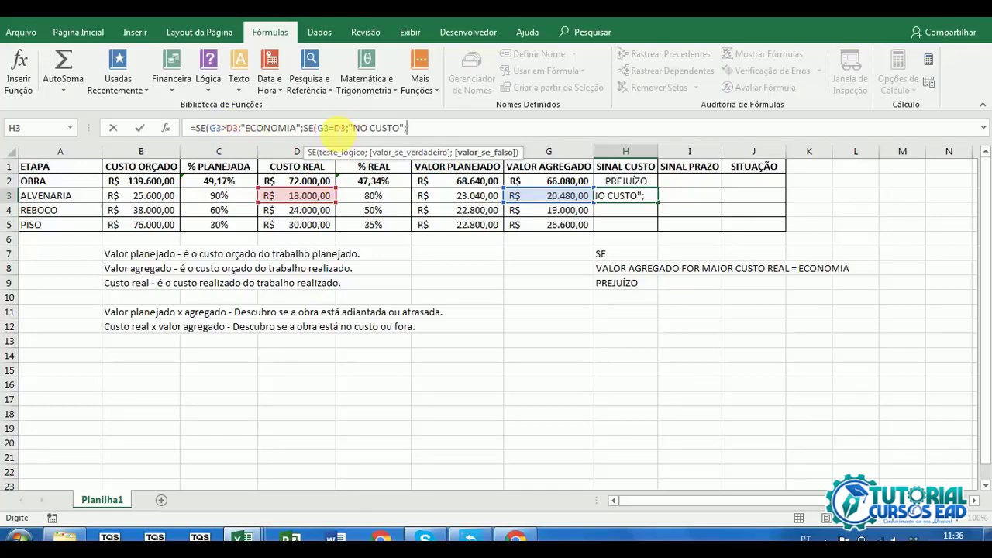
Step: Give the nested SE in H3 the false result "PREJUÍZO", close both functions and enter the formula
{"action": "type", "text": "\"PREJUÍZ"}
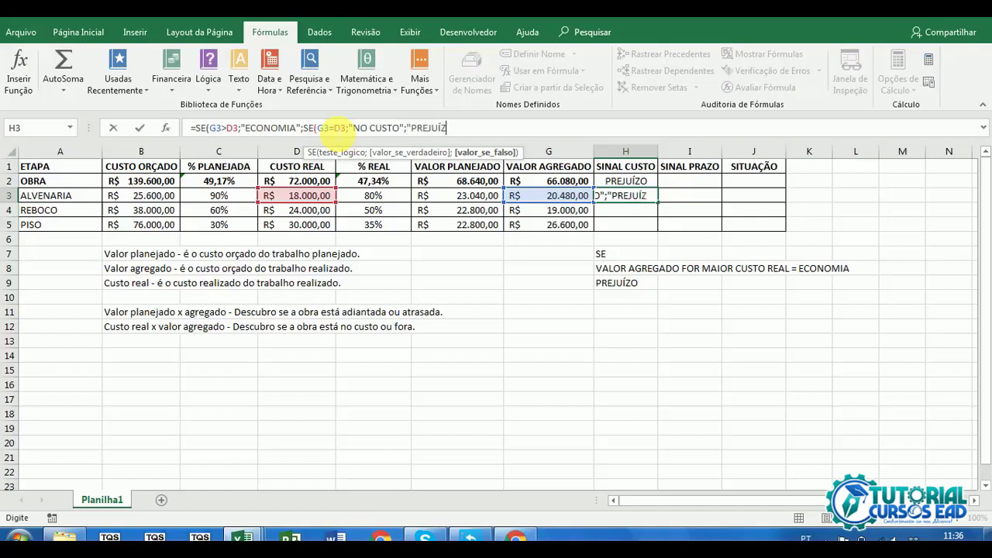
{"action": "type", "text": "O\")"}
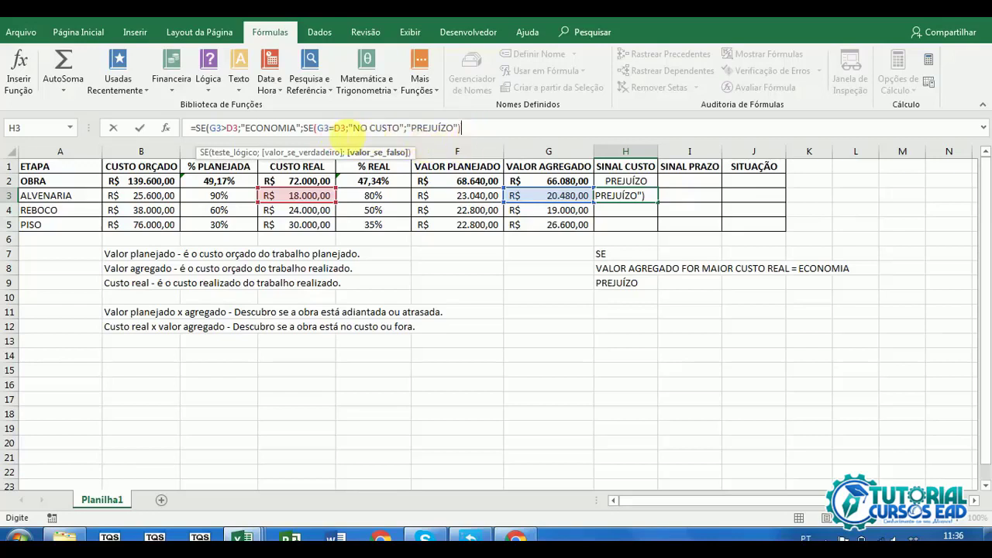
{"action": "type", "text": ")"}
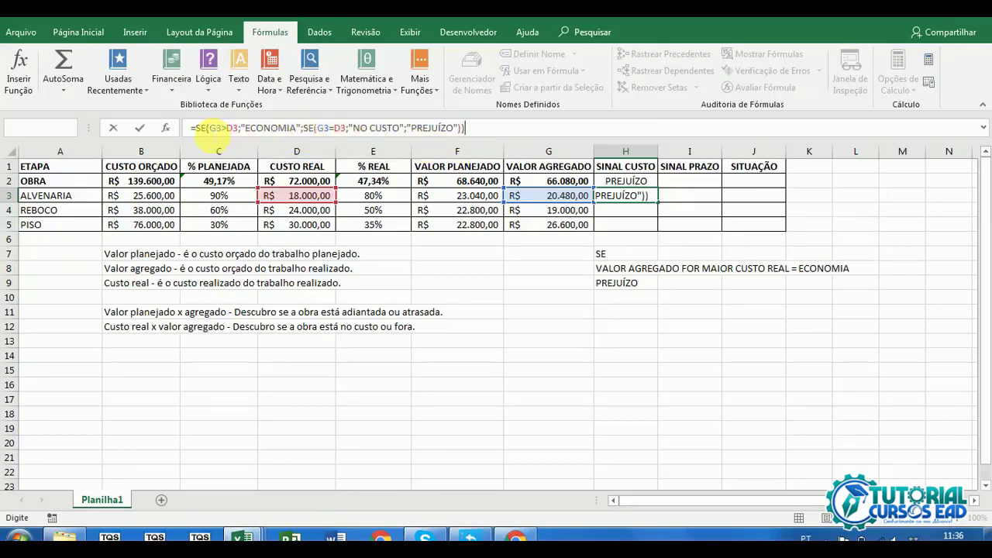
{"action": "key", "text": "Return"}
Step: Fill the nested SE formula from H3 down to H5 and up to H2
{"action": "left_click", "coordinate": [640, 196]}
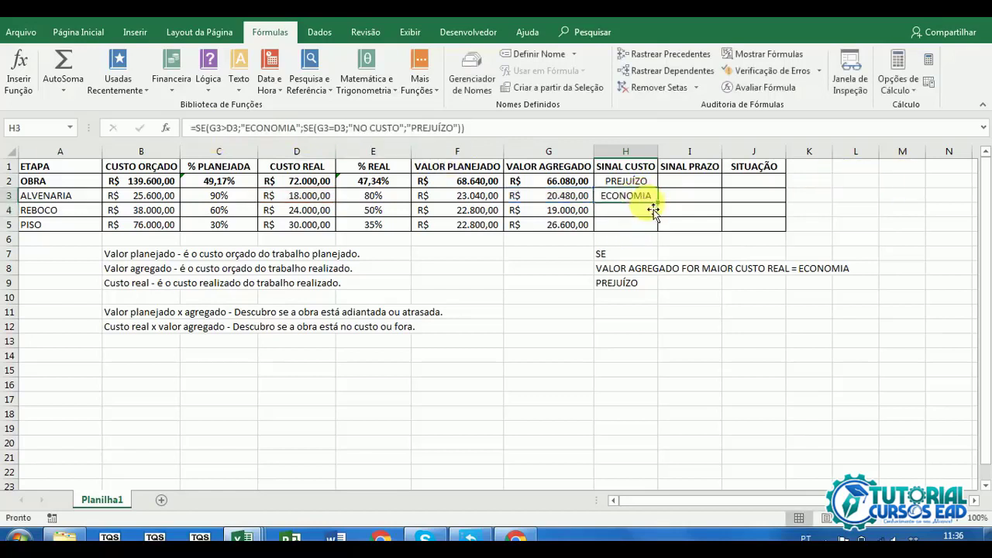
{"action": "left_click_drag", "start_coordinate": [660, 204], "coordinate": [661, 228]}
{"action": "left_click", "coordinate": [643, 185]}
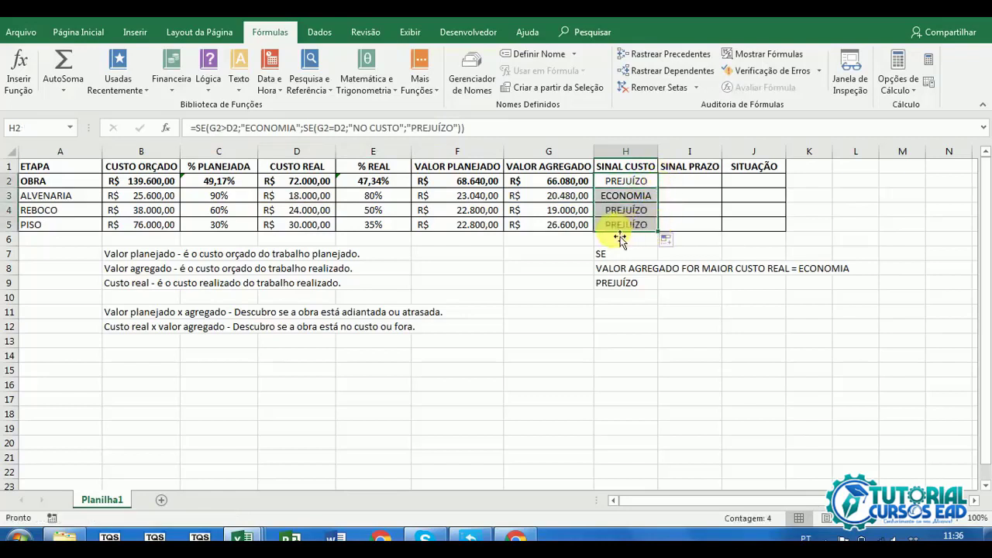
Step: Test the equal-cost case by setting ALVENARIA's real cost in D3 to 20480, check the signal in H3, and undo the change
{"action": "left_click", "coordinate": [543, 208]}
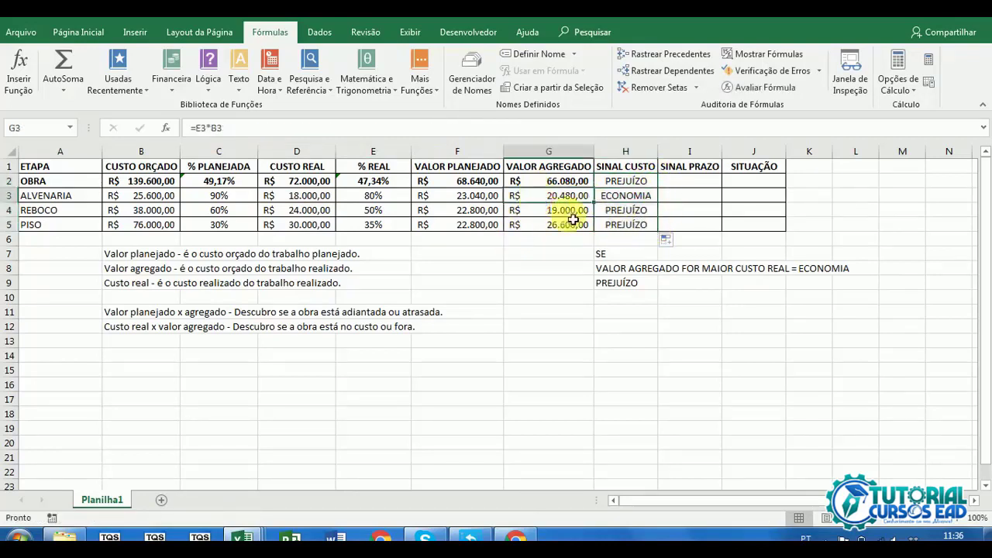
{"action": "left_click", "coordinate": [306, 196]}
{"action": "type", "text": "20480"}
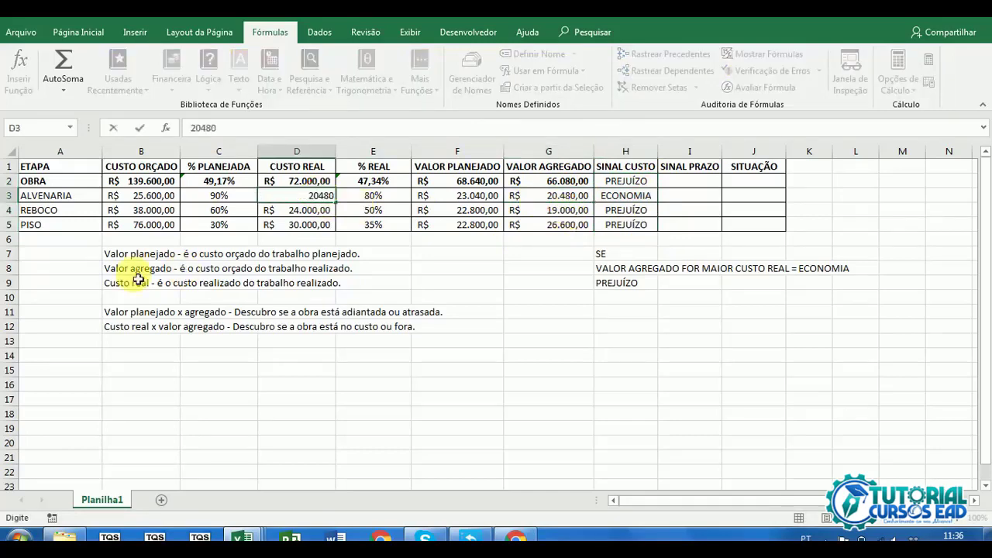
{"action": "key", "text": "Return"}
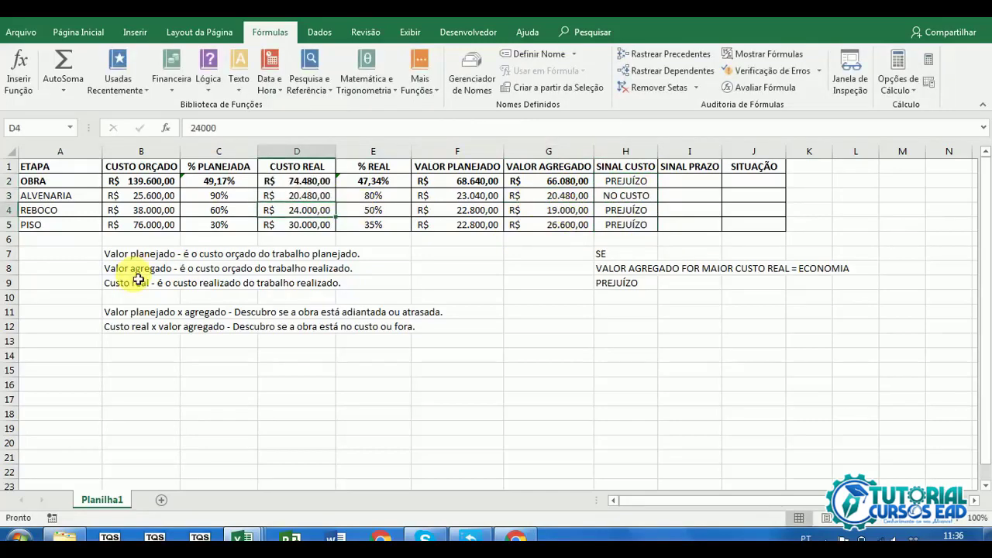
{"action": "left_click", "coordinate": [617, 195]}
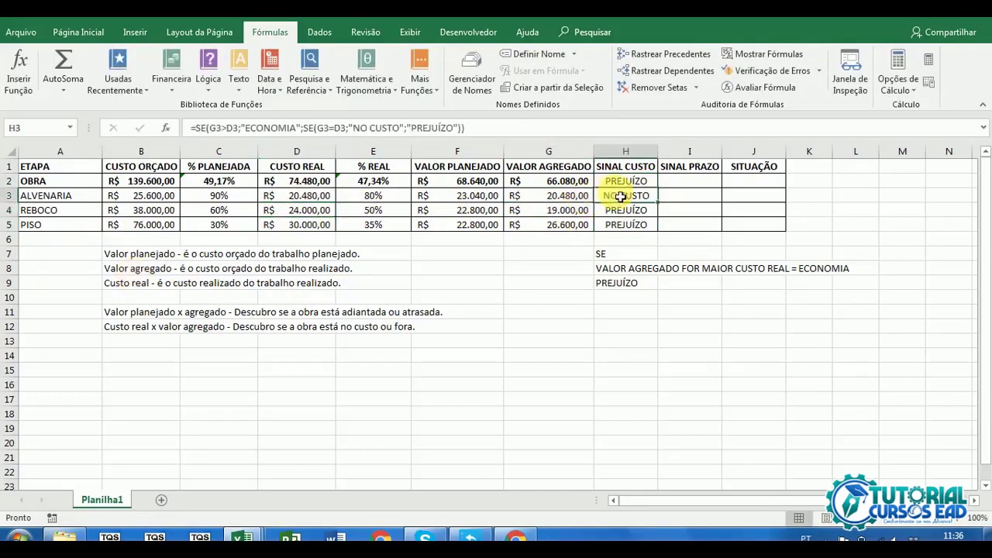
{"action": "key", "text": "ctrl+z"}
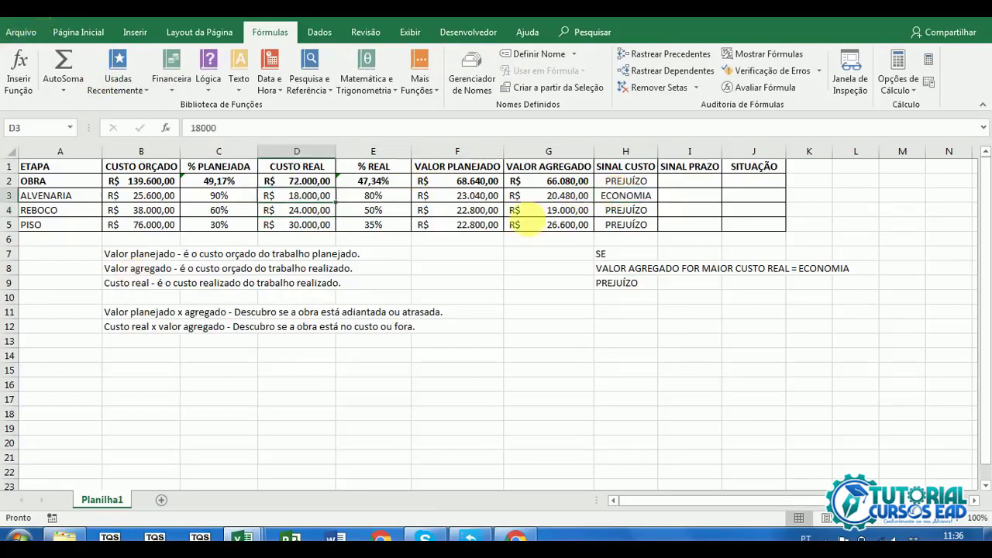
{"action": "left_click", "coordinate": [551, 215]}
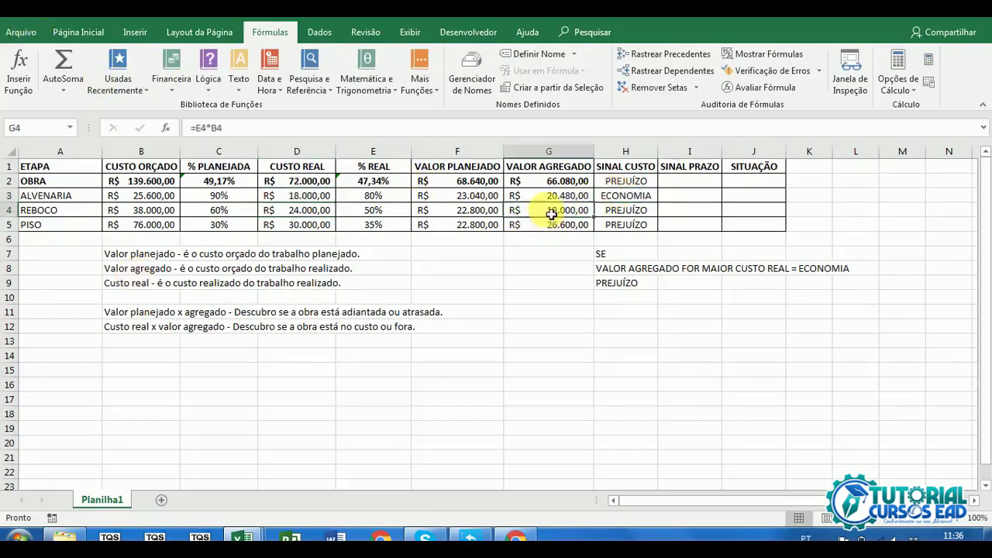
{"action": "left_click", "coordinate": [687, 184]}
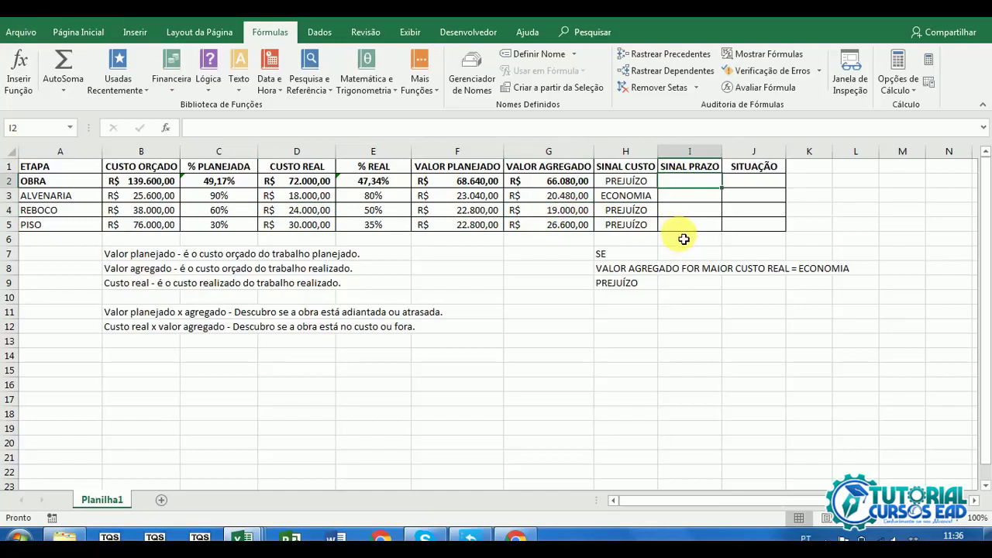
{"action": "left_click", "coordinate": [638, 183]}
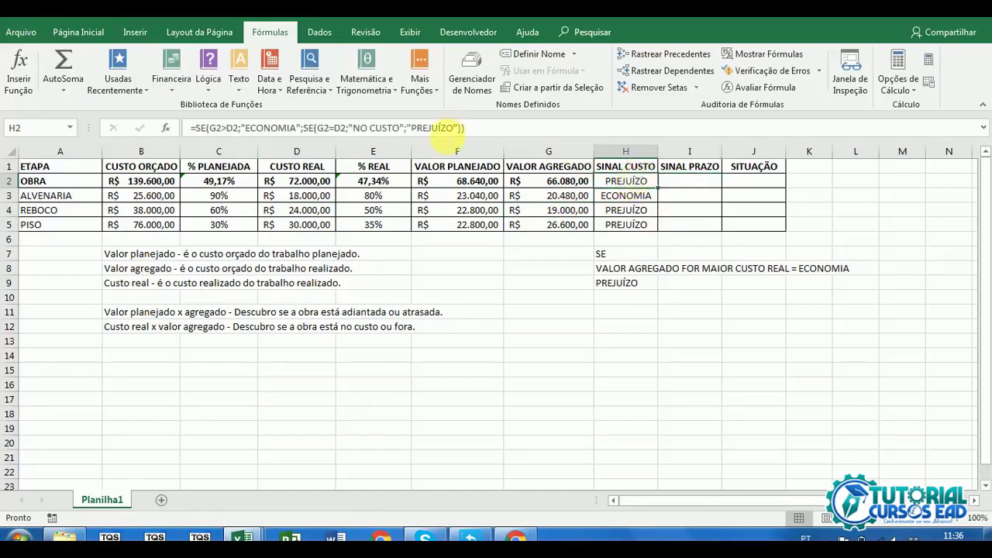
{"action": "left_click", "coordinate": [457, 128]}
{"action": "left_click_drag", "start_coordinate": [464, 128], "coordinate": [189, 128]}
{"action": "key", "text": "ctrl+c"}
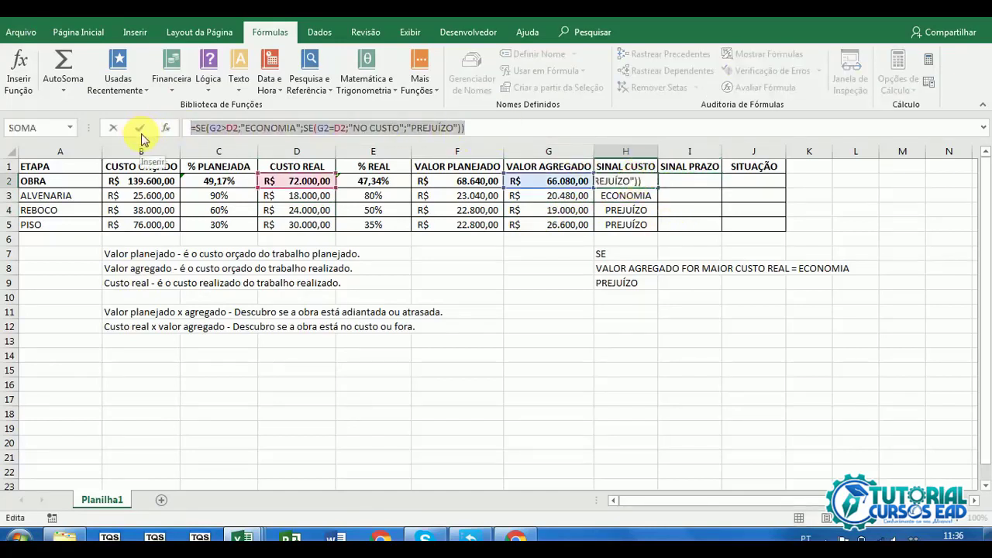
{"action": "left_click", "coordinate": [678, 183]}
{"action": "left_click", "coordinate": [589, 130]}
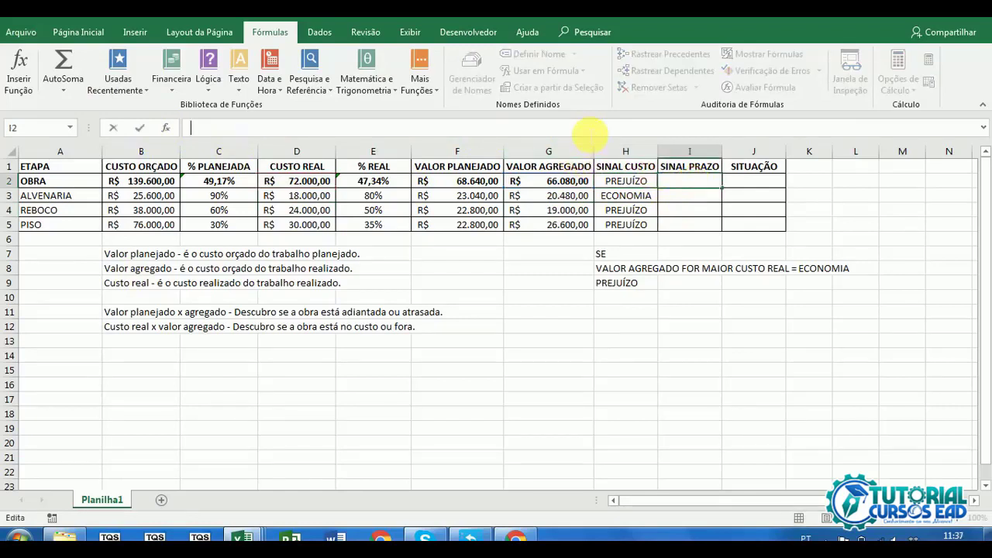
{"action": "key", "text": "ctrl+v"}
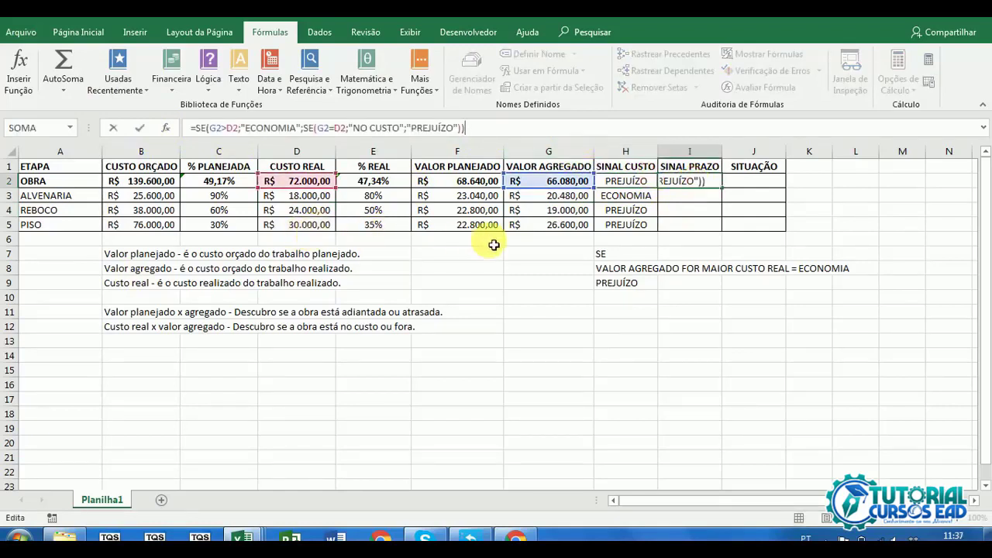
{"action": "key", "text": "Escape"}
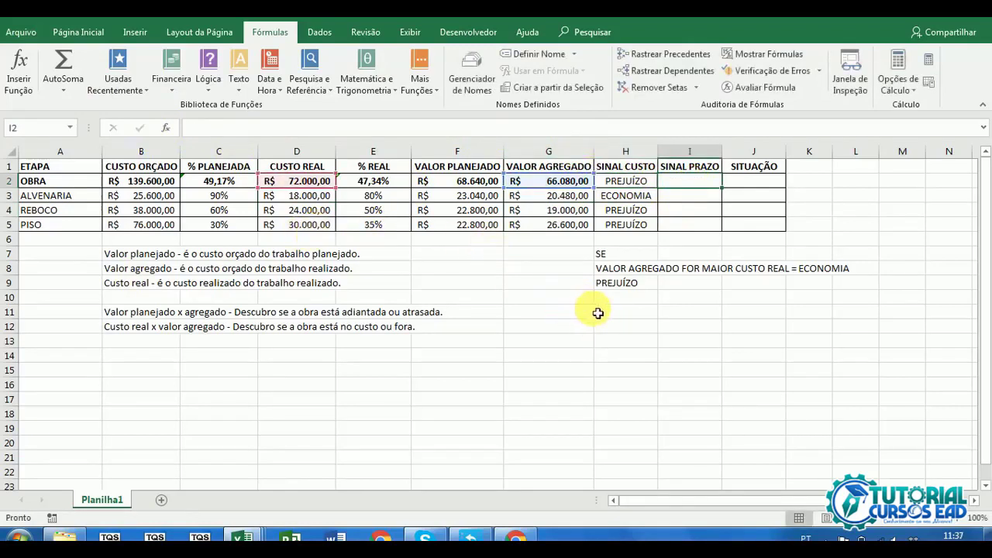
Step: Change the rule note in H8 to "VALOR AGREGADO FOR MAIOR QUE VALOR PLANEJADO = ADIANTADO"
{"action": "left_click", "coordinate": [625, 269]}
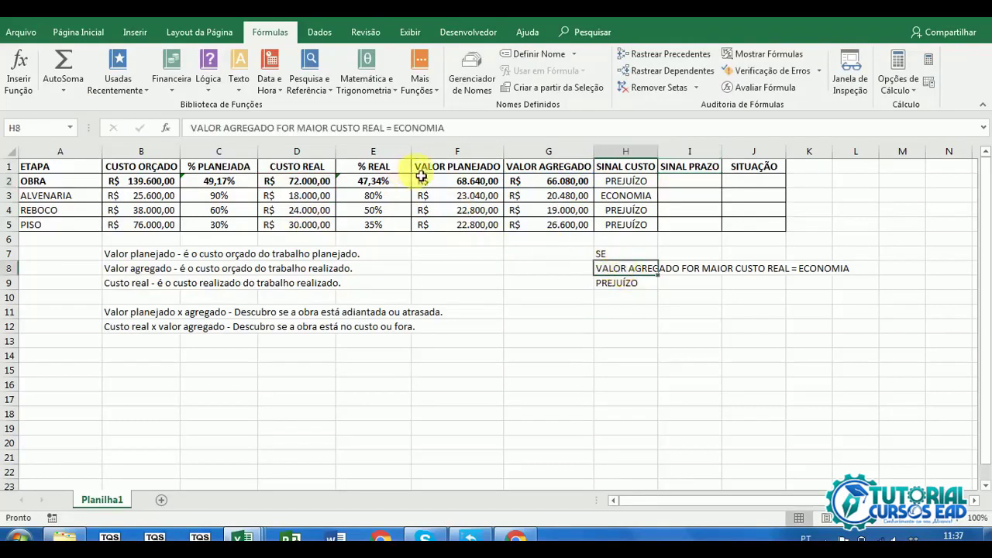
{"action": "left_click_drag", "start_coordinate": [332, 132], "coordinate": [385, 131]}
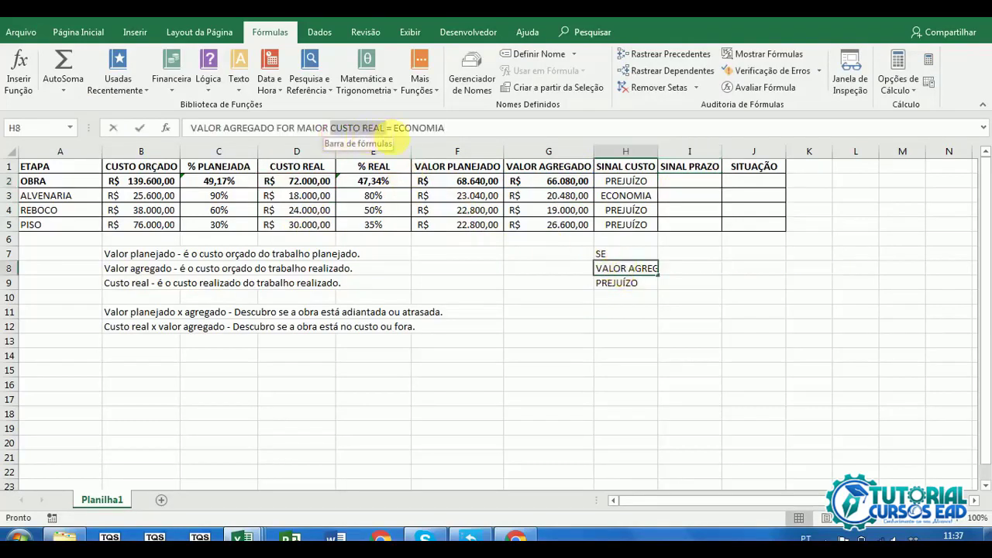
{"action": "type", "text": "QUE VALOR PLANEJA"}
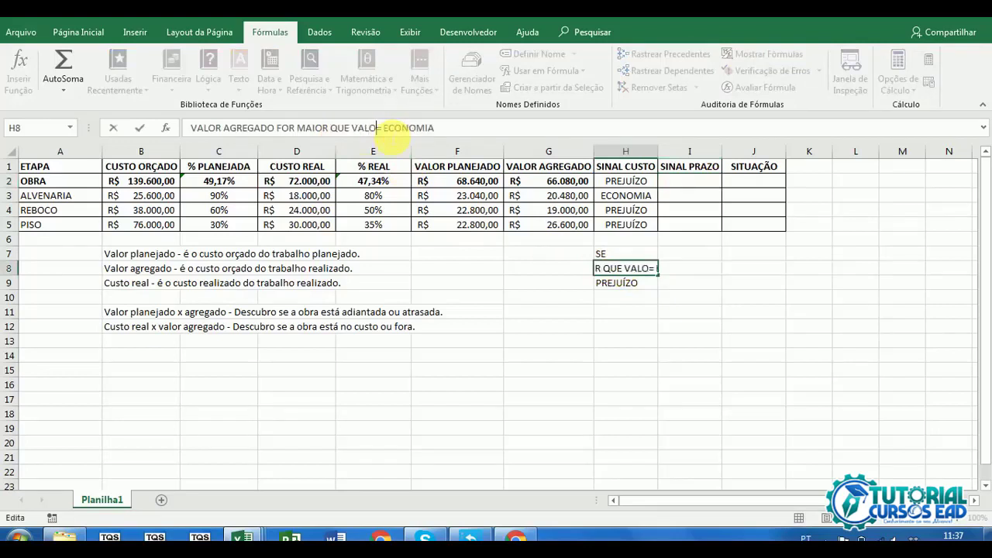
{"action": "type", "text": "DO"}
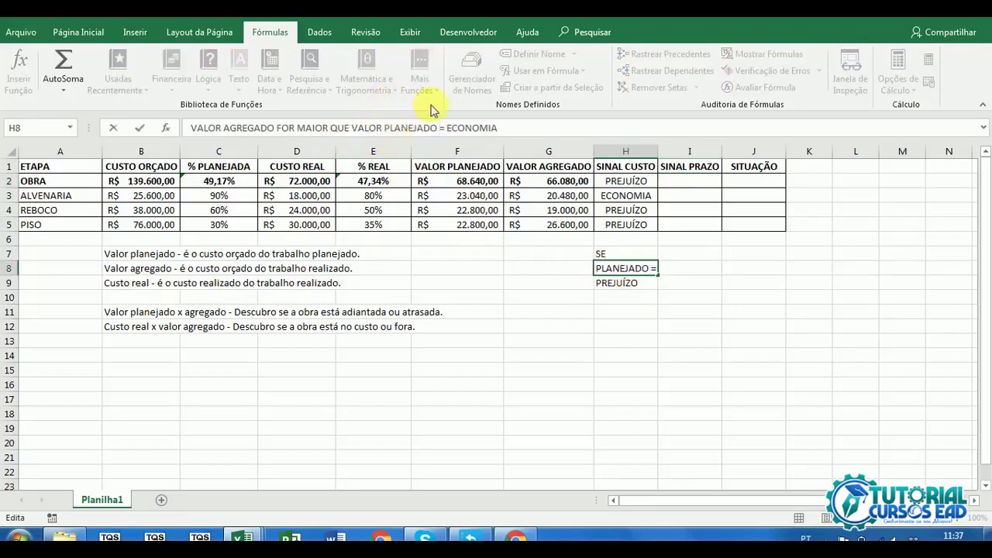
{"action": "double_click", "coordinate": [469, 128]}
{"action": "type", "text": "ADIA"}
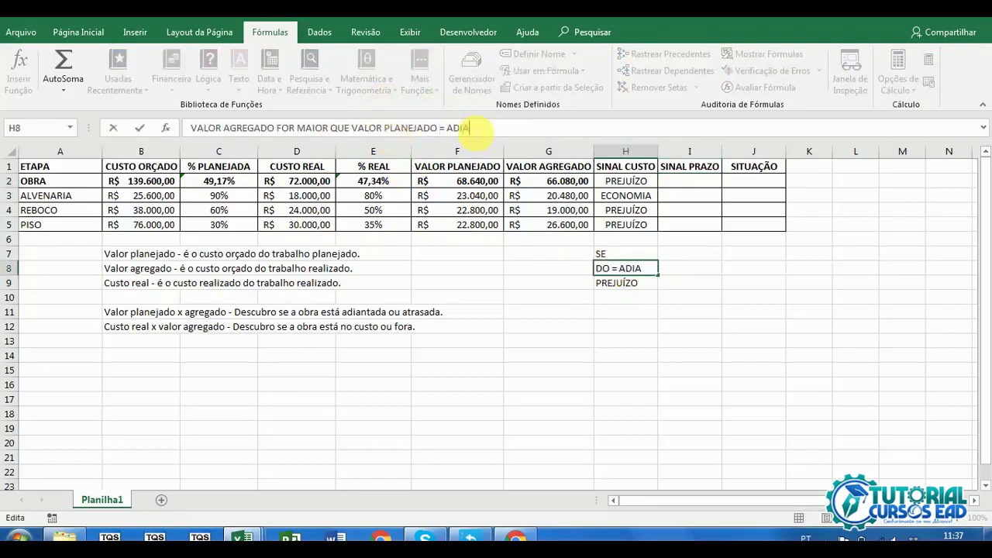
{"action": "type", "text": "NTADO"}
{"action": "key", "text": "Return"}
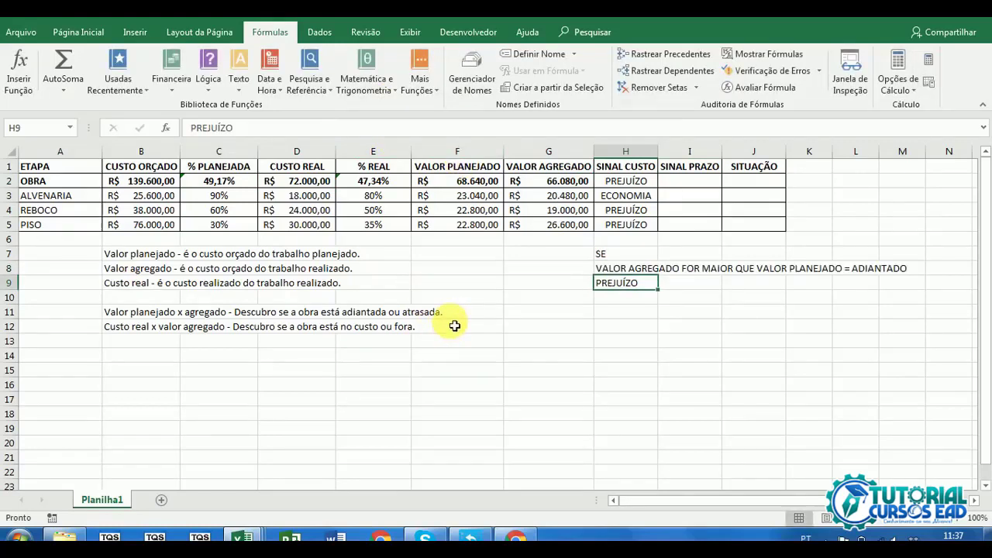
Step: Set the rule notes in H9 and H10 to "SE FOR IGUAL = NO PRAZO" and "ATRASADO"
{"action": "type", "text": "SE FOR IGUAL"}
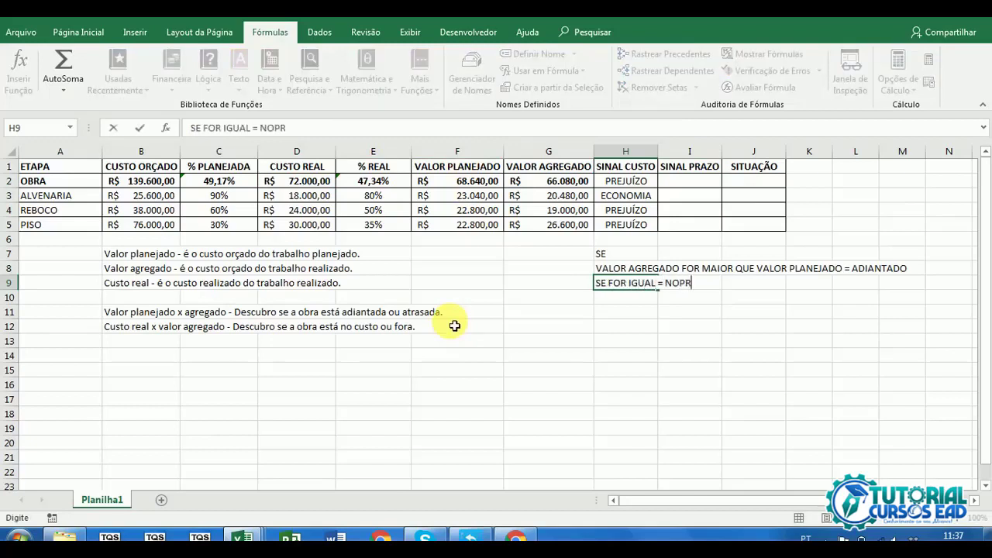
{"action": "type", "text": " = NO PRAZO"}
{"action": "key", "text": "Return"}
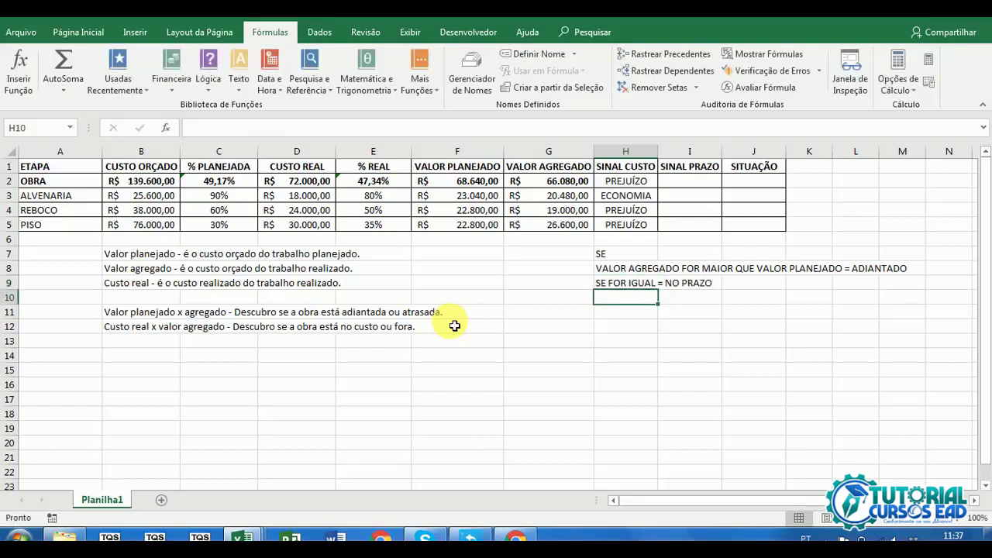
{"action": "type", "text": "ATRASAD"}
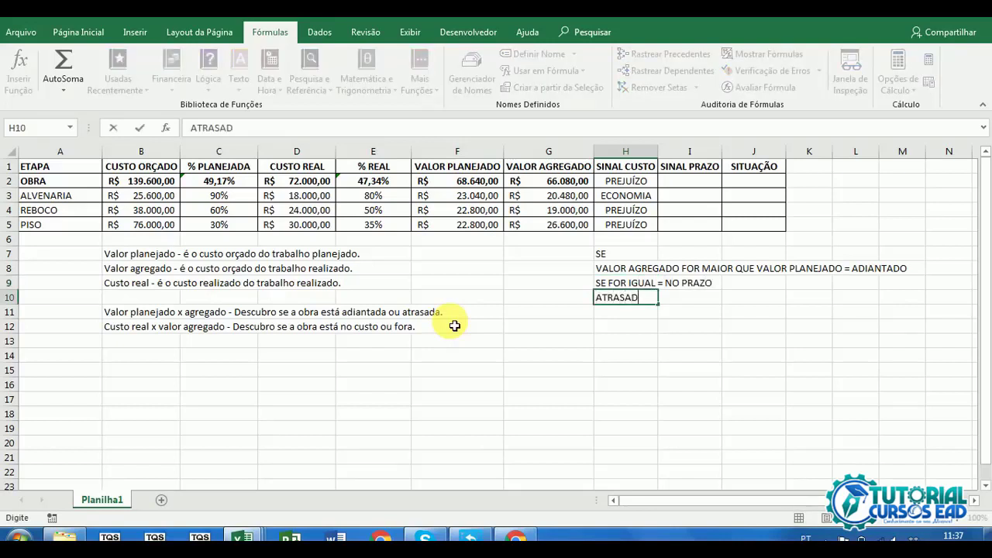
{"action": "type", "text": "O"}
{"action": "key", "text": "Return"}
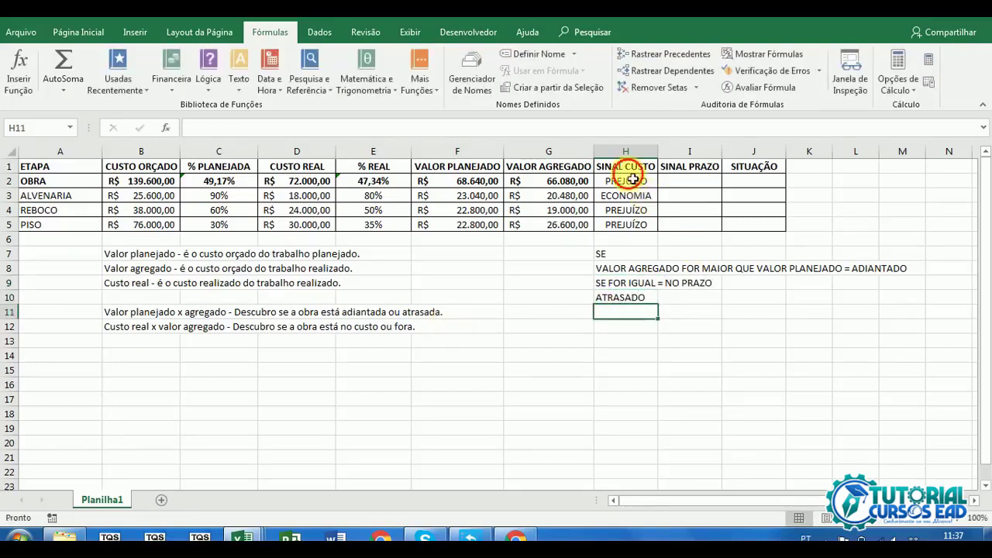
Step: Copy the text of the nested SE formula in H2 into I2 with its cell references unchanged
{"action": "left_click", "coordinate": [634, 179]}
{"action": "left_click_drag", "start_coordinate": [513, 128], "coordinate": [153, 134]}
{"action": "key", "text": "ctrl+c"}
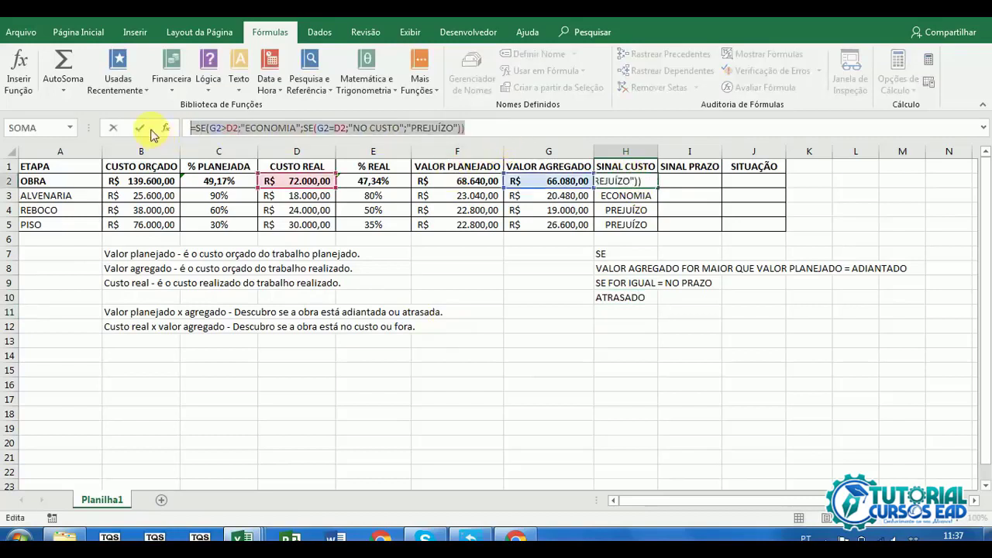
{"action": "left_click", "coordinate": [140, 128]}
{"action": "left_click", "coordinate": [690, 182]}
{"action": "left_click", "coordinate": [343, 128]}
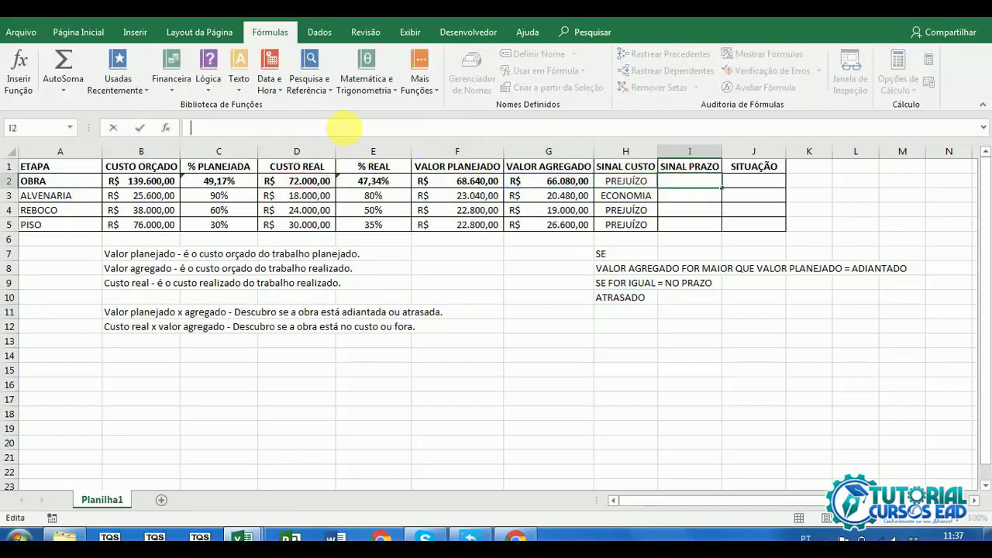
{"action": "key", "text": "ctrl+v"}
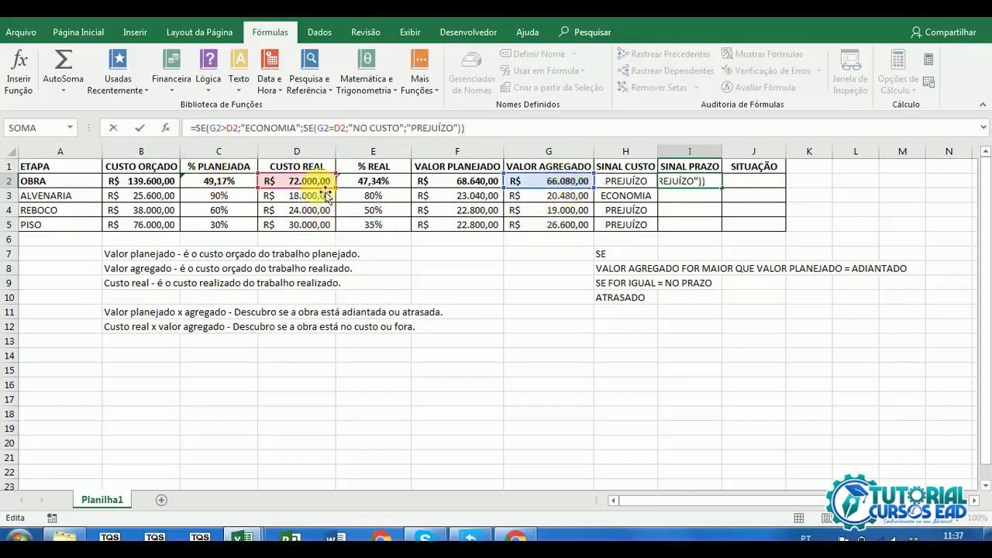
Step: In I2's formula, change the first test to G2>F2 and its true result to "ADIANTADO"
{"action": "left_click_drag", "start_coordinate": [325, 198], "coordinate": [446, 190]}
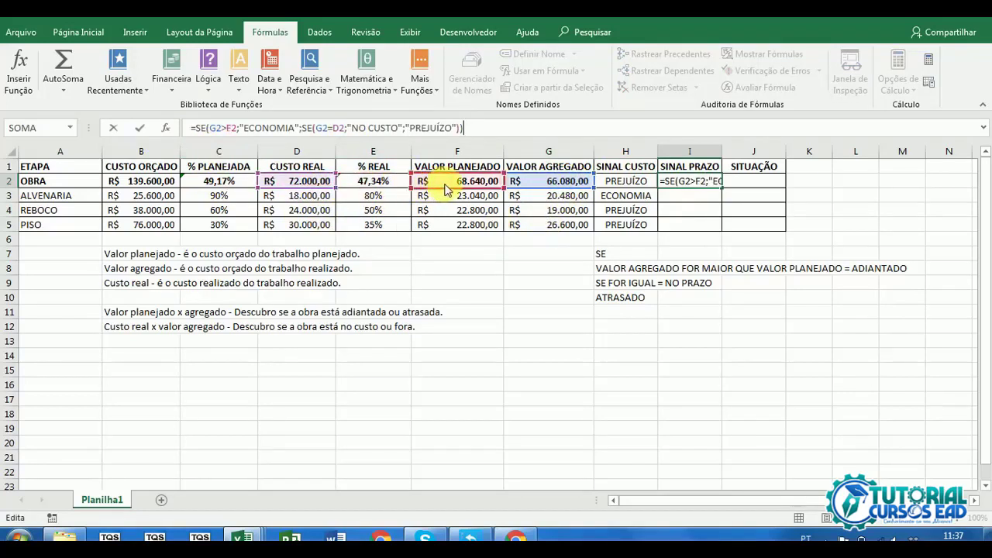
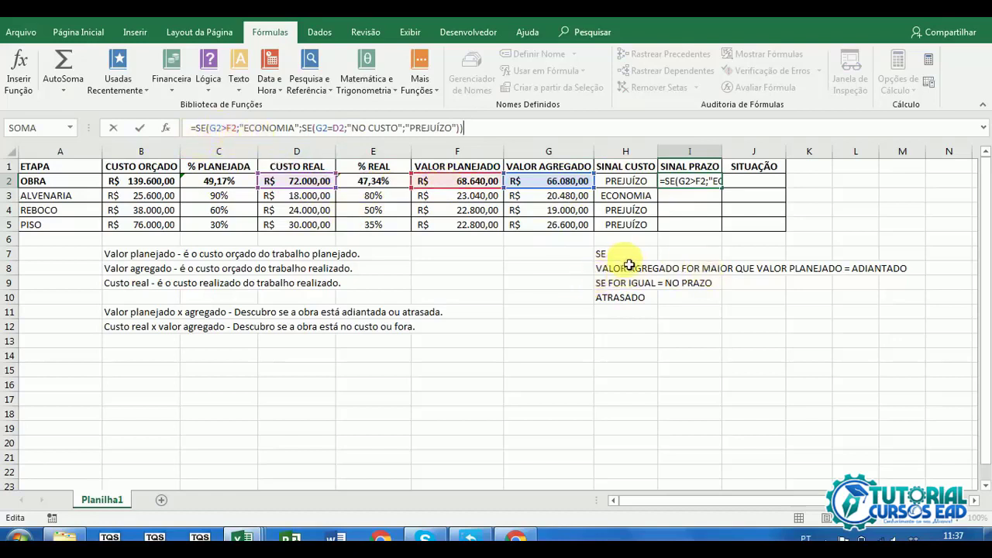
{"action": "double_click", "coordinate": [271, 128]}
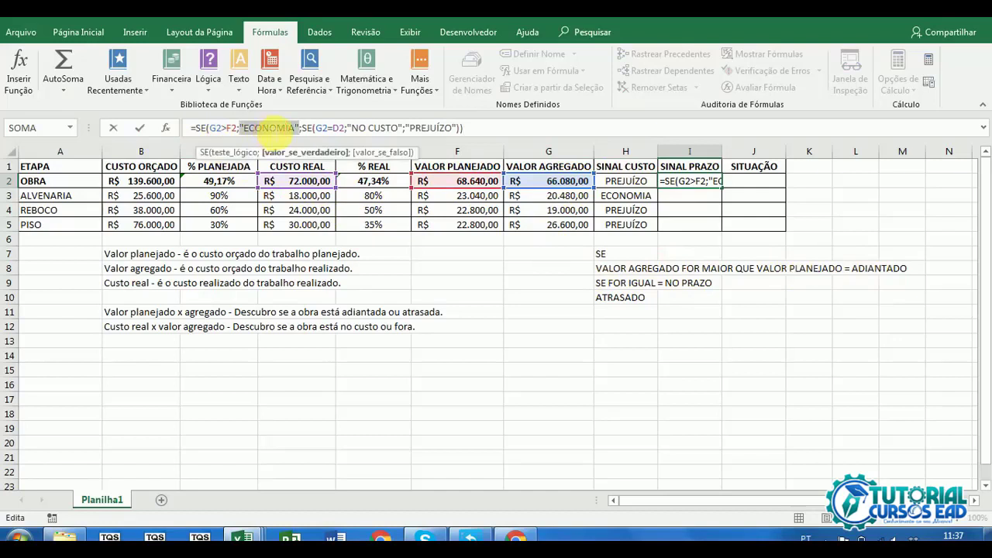
{"action": "left_click", "coordinate": [269, 128]}
{"action": "left_click_drag", "start_coordinate": [294, 128], "coordinate": [247, 129]}
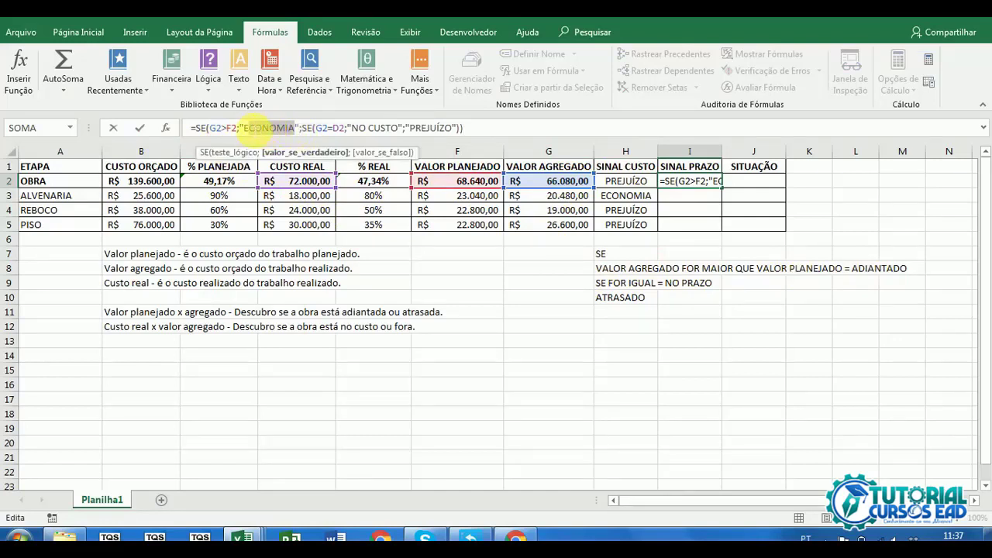
{"action": "type", "text": "ADIANTADO"}
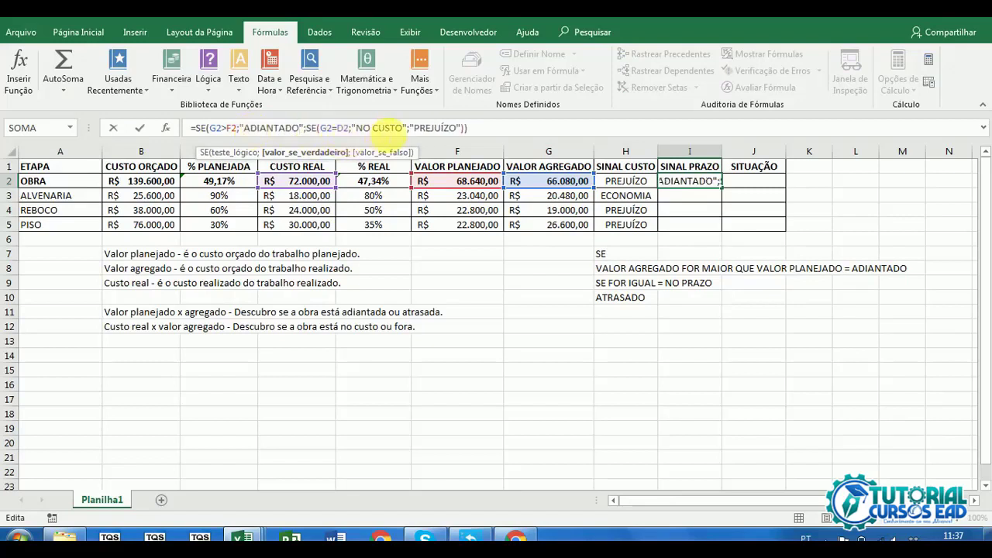
Step: Change the inner SE results in I2 to "NO PRAZO" and "ATRASADO" and enter the formula
{"action": "double_click", "coordinate": [387, 129]}
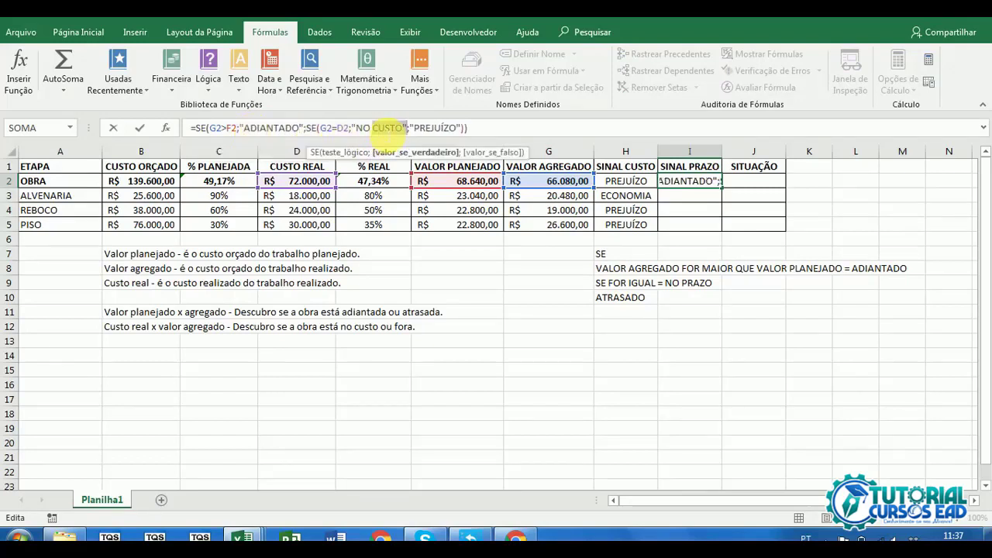
{"action": "type", "text": "PRAZO"}
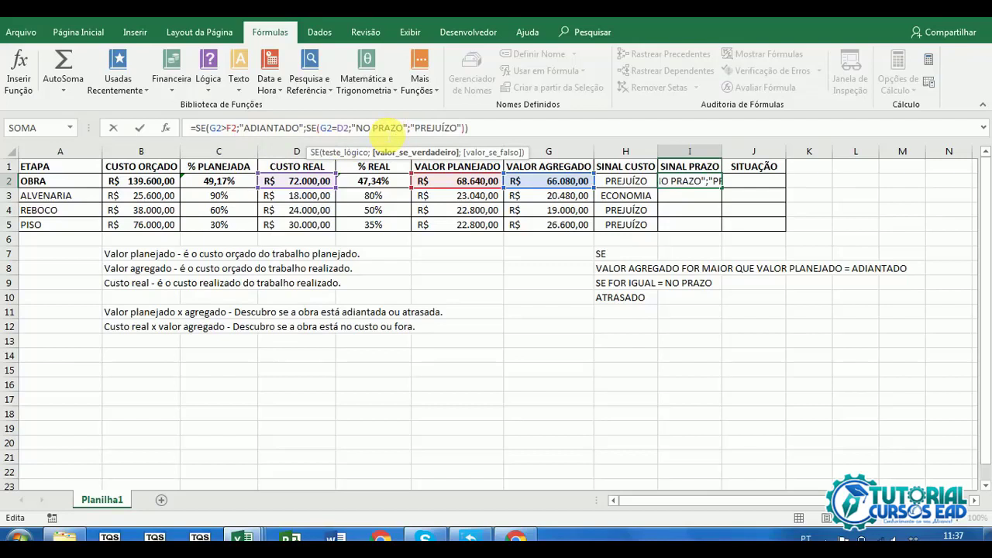
{"action": "left_click_drag", "start_coordinate": [414, 128], "coordinate": [456, 130]}
{"action": "type", "text": "ATRA"}
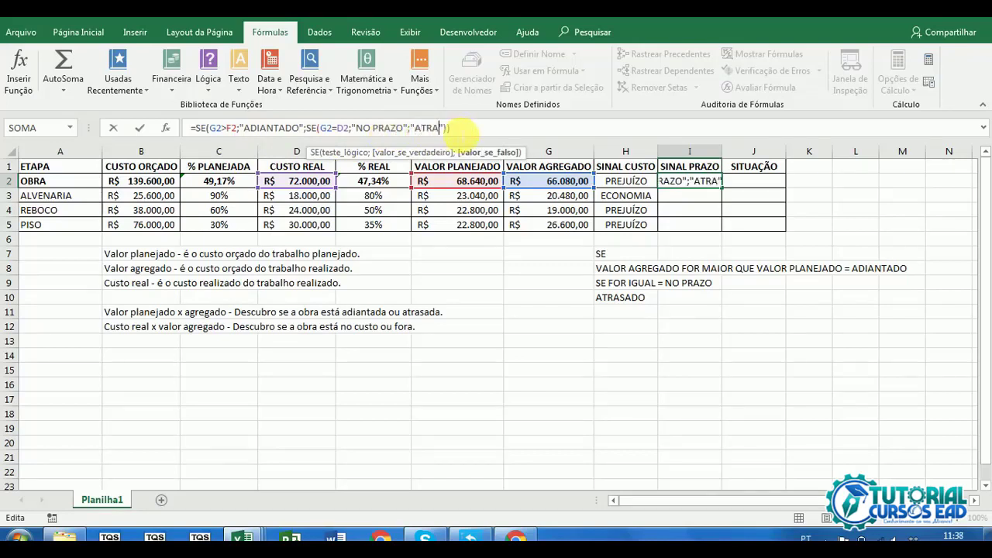
{"action": "type", "text": "SADO"}
{"action": "key", "text": "Return"}
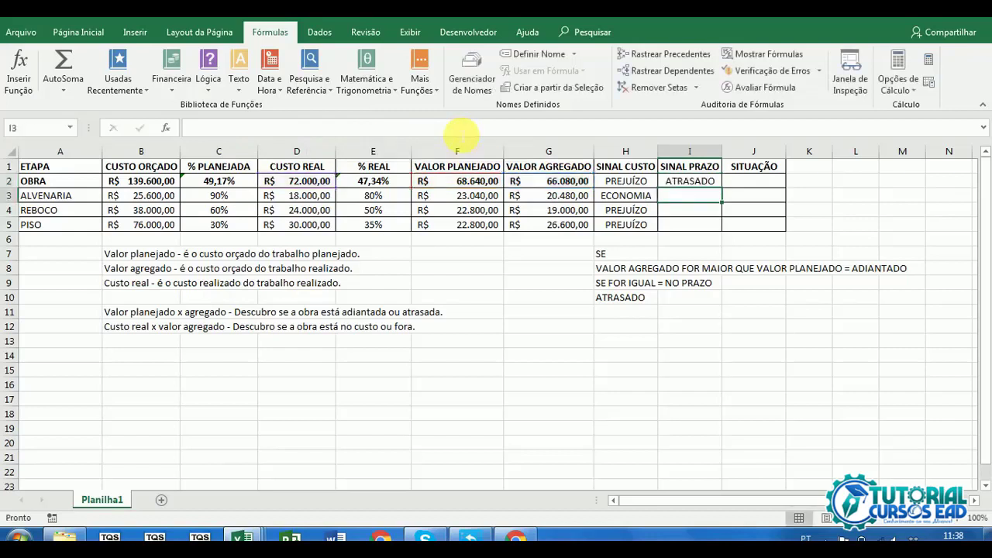
Step: Fill the SINAL PRAZO formula from I2 down to I5
{"action": "left_click", "coordinate": [710, 184]}
{"action": "left_click_drag", "start_coordinate": [721, 188], "coordinate": [714, 233]}
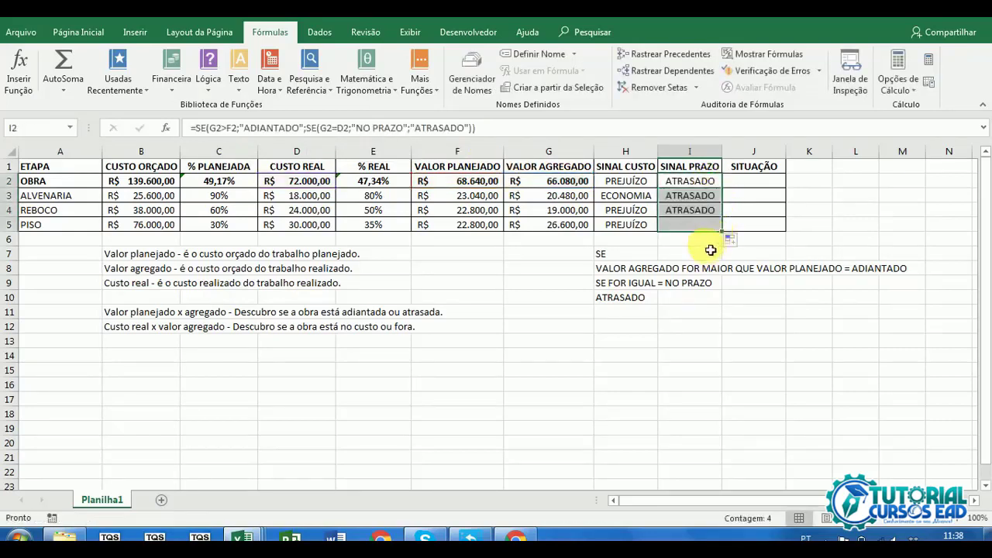
{"action": "left_click", "coordinate": [700, 226]}
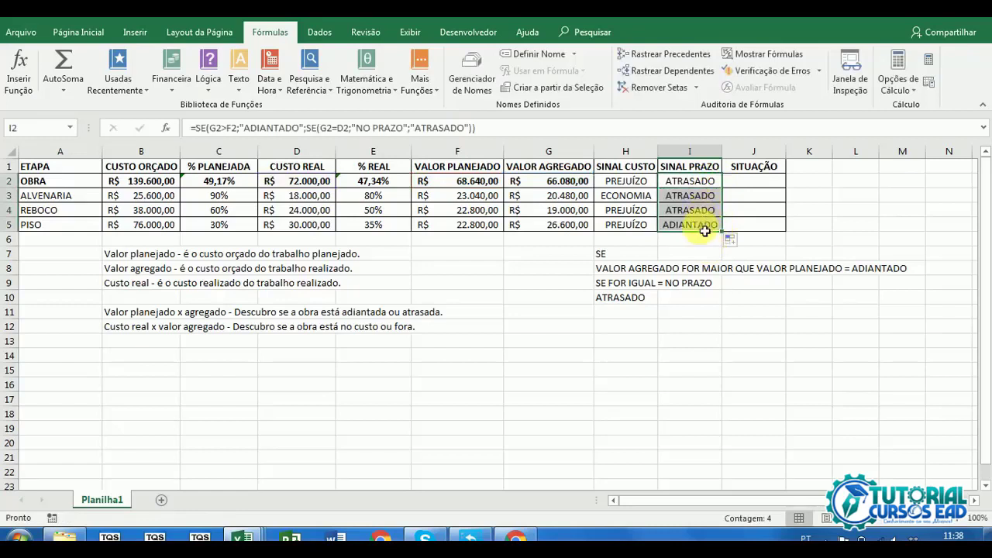
{"action": "left_click", "coordinate": [9, 226]}
Step: Clear the rule notes in H7 through H11
{"action": "left_click", "coordinate": [756, 312]}
{"action": "left_click_drag", "start_coordinate": [626, 254], "coordinate": [631, 319]}
{"action": "key", "text": "Delete"}
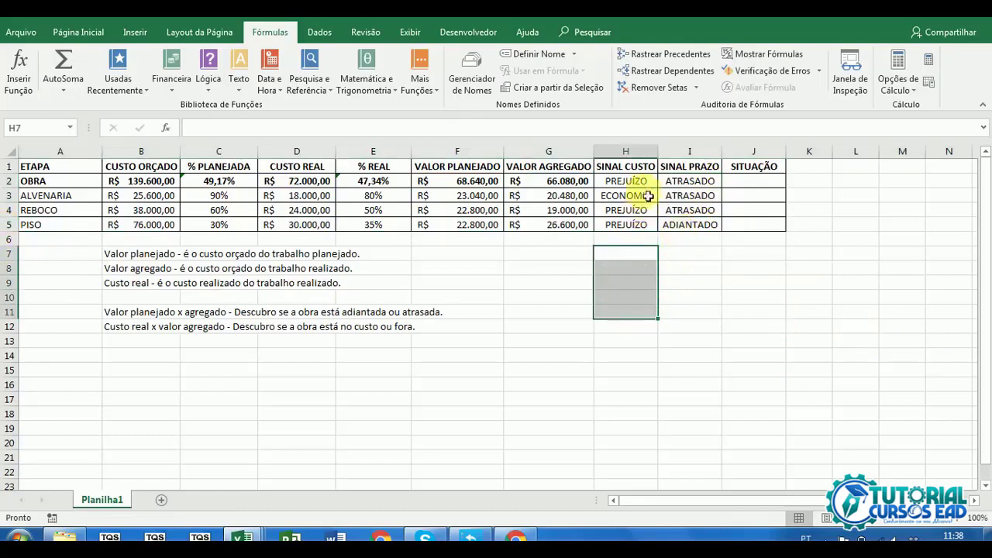
Step: Note the logical functions "E" in H7 and "OU" in H8
{"action": "left_click", "coordinate": [627, 183]}
{"action": "left_click", "coordinate": [689, 183]}
{"action": "left_click", "coordinate": [634, 256]}
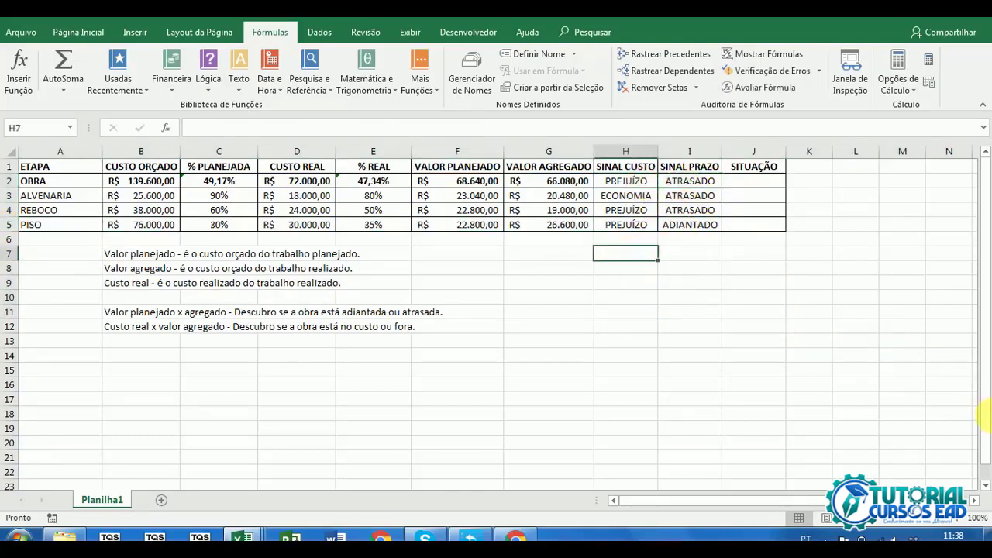
{"action": "type", "text": "E"}
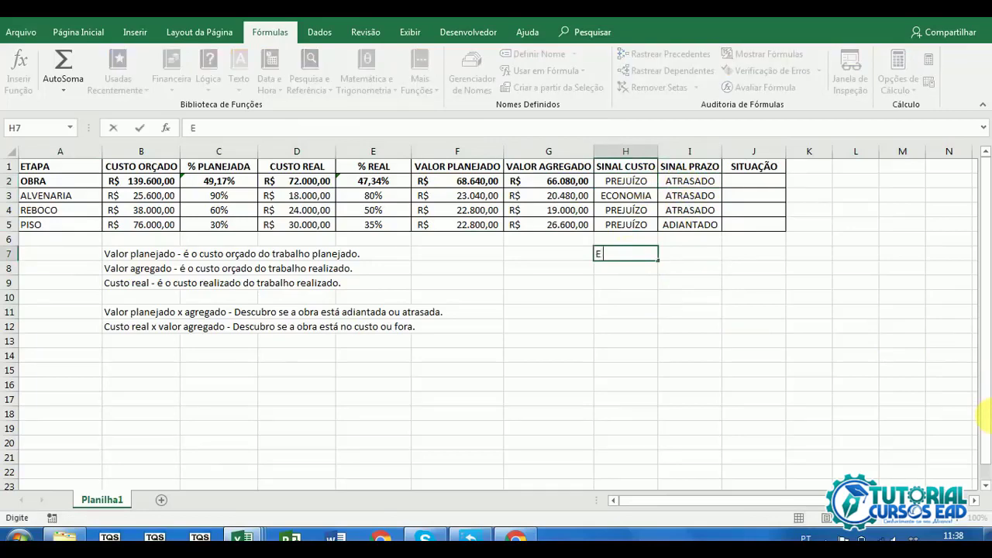
{"action": "key", "text": "Return"}
{"action": "type", "text": "OU"}
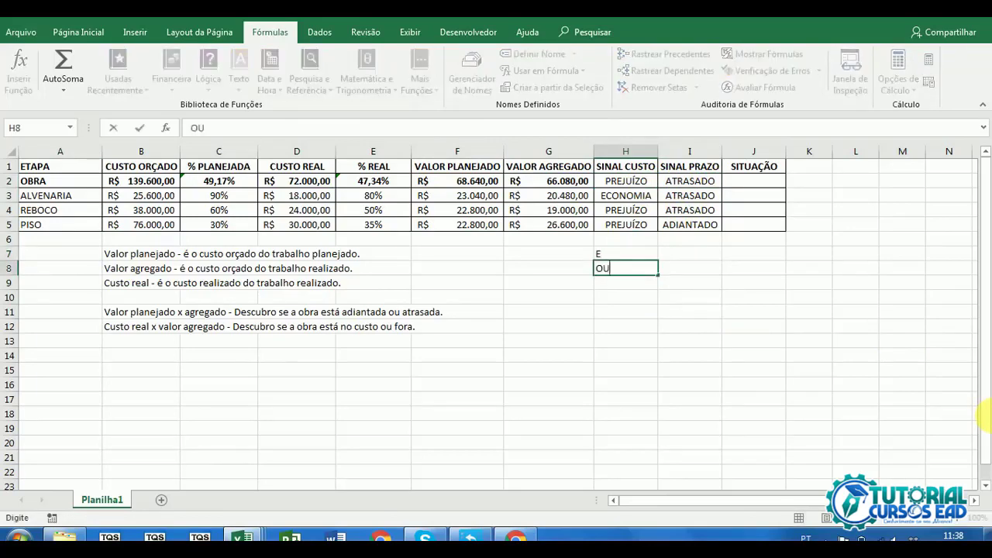
{"action": "key", "text": "Return"}
{"action": "left_click", "coordinate": [63, 36]}
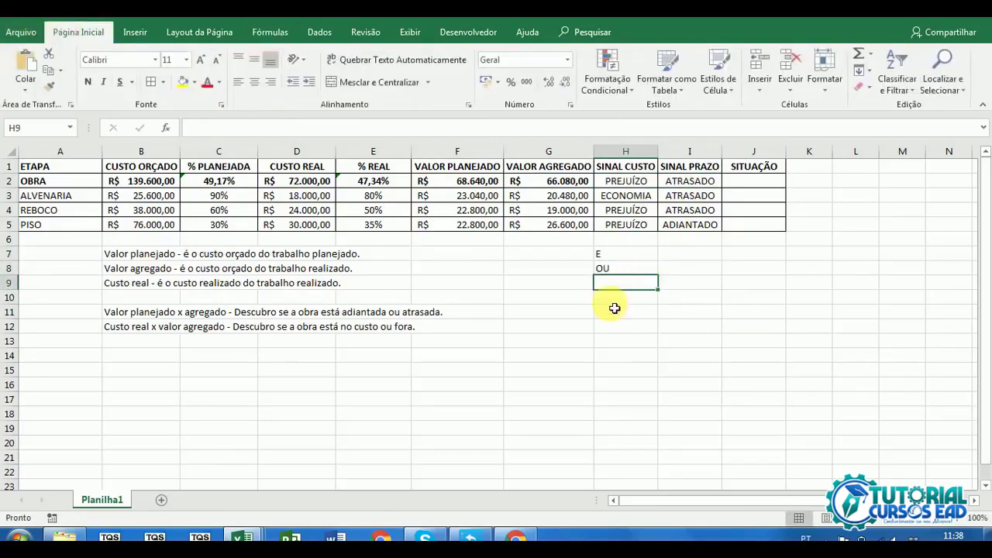
{"action": "left_click", "coordinate": [559, 310]}
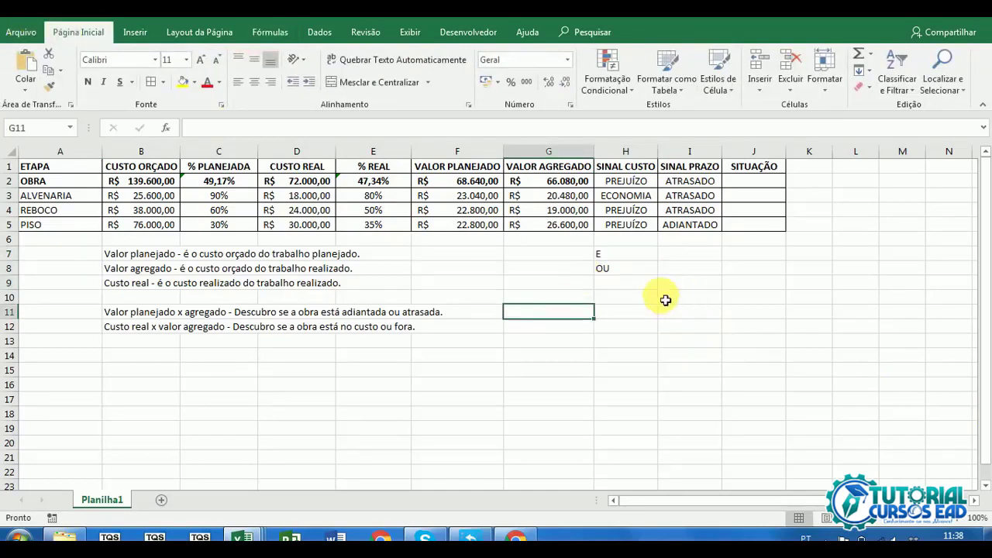
Step: Write the note "AFIRMAÇÃO 1 E AFIRMAÇÃO 2" in H10
{"action": "left_click", "coordinate": [620, 299]}
{"action": "type", "text": "A"}
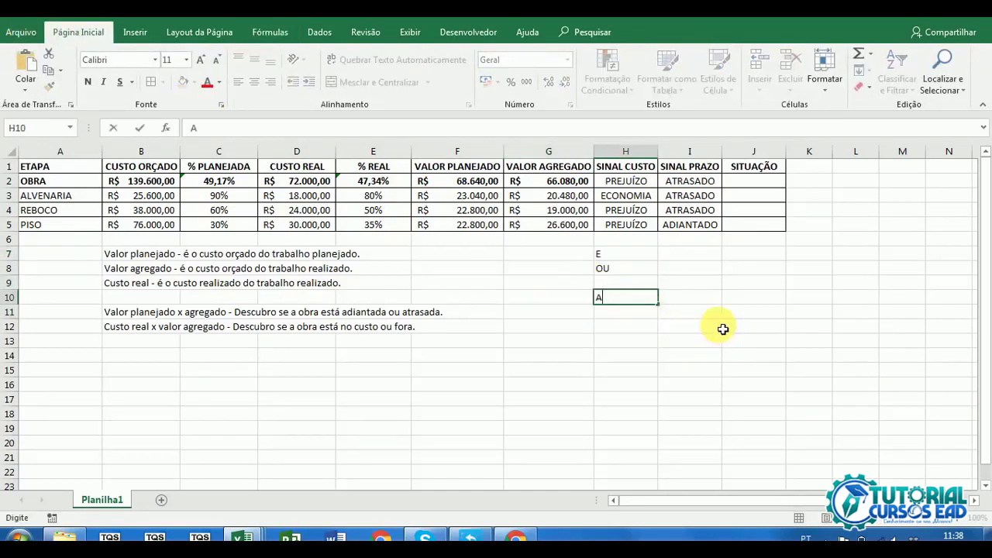
{"action": "type", "text": "FIRMAÇÃO"}
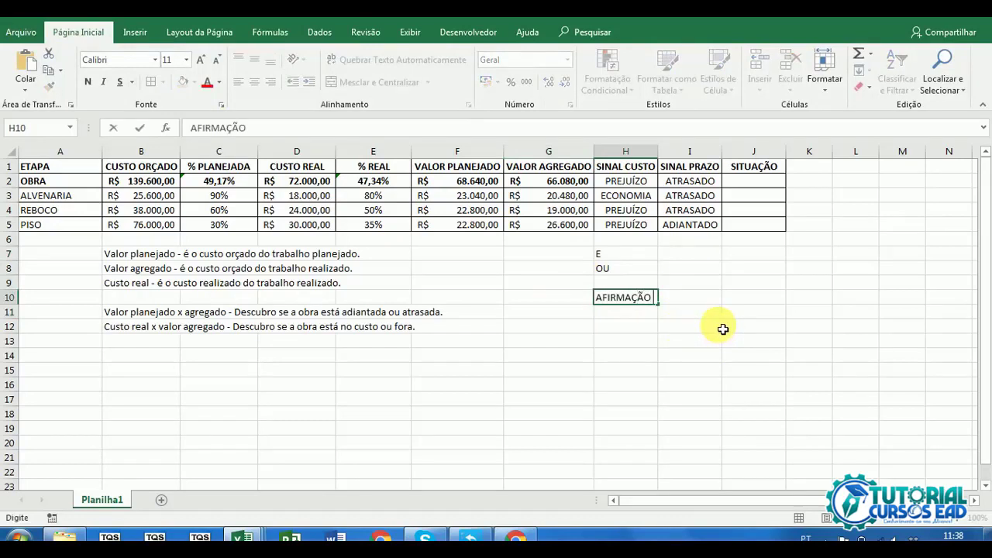
{"action": "type", "text": " E AFIRMA"}
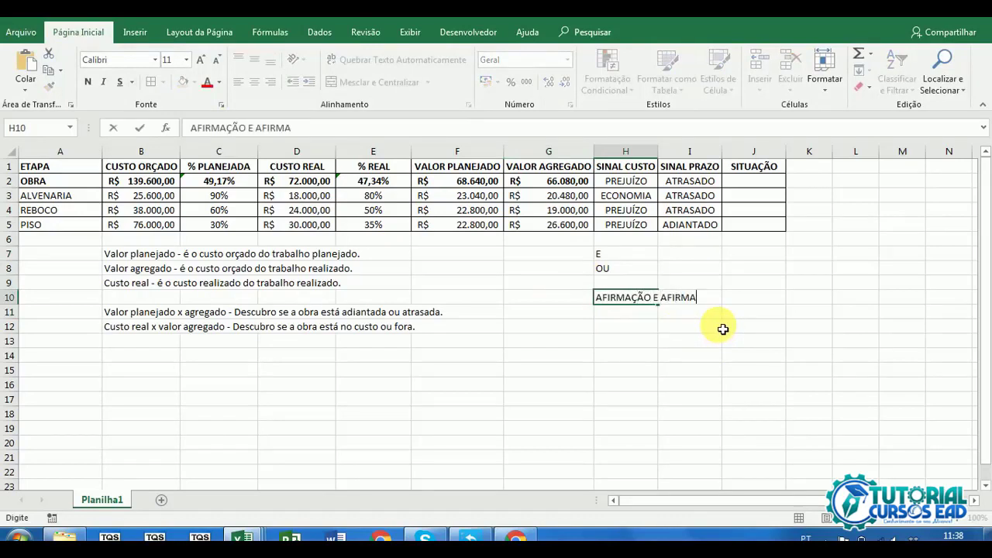
{"action": "type", "text": "ÇÃO 2"}
{"action": "left_click", "coordinate": [252, 128]}
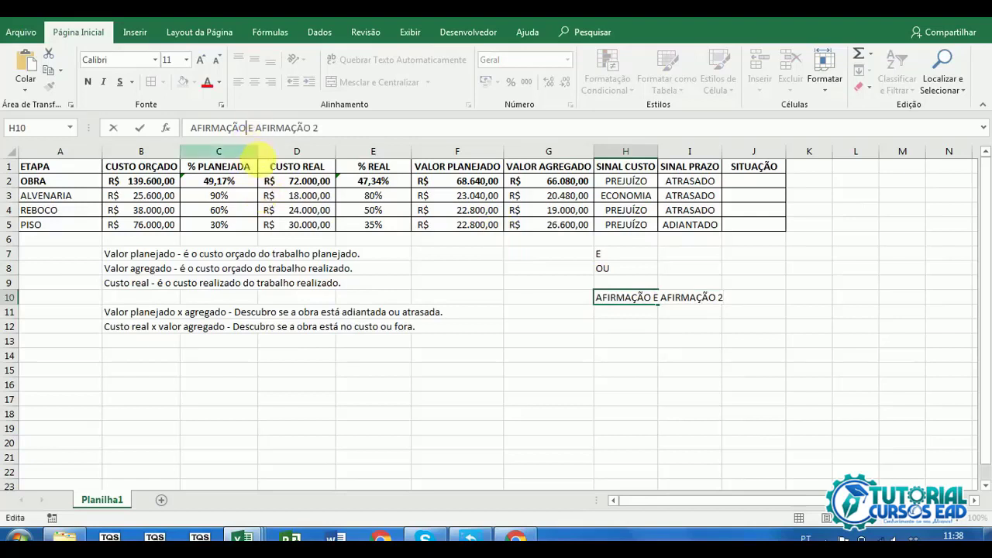
{"action": "type", "text": "1"}
{"action": "key", "text": "Return"}
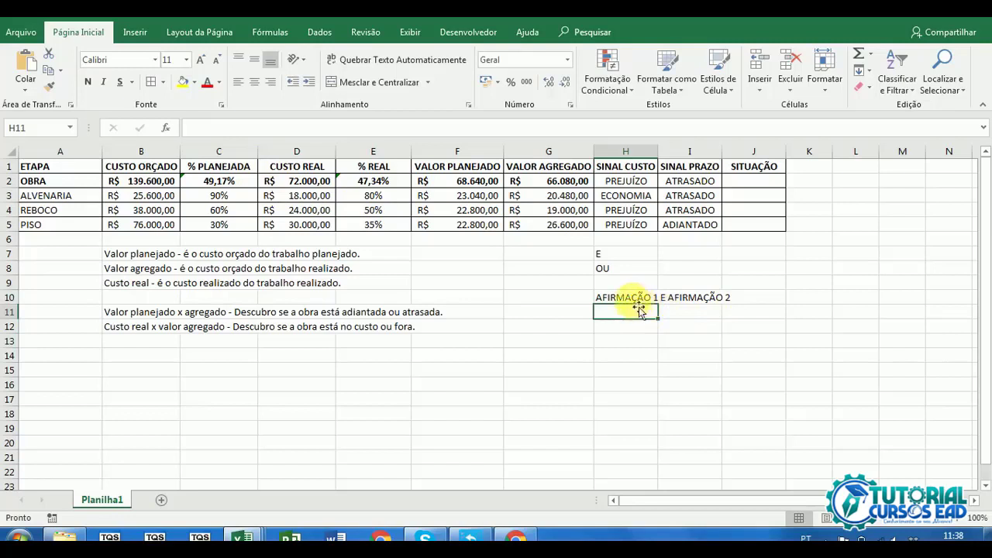
Step: Write the note "SE AMBAS VERDADEIRAS = VERDADEIRO" in H11
{"action": "left_click", "coordinate": [682, 316]}
{"action": "left_click", "coordinate": [631, 318]}
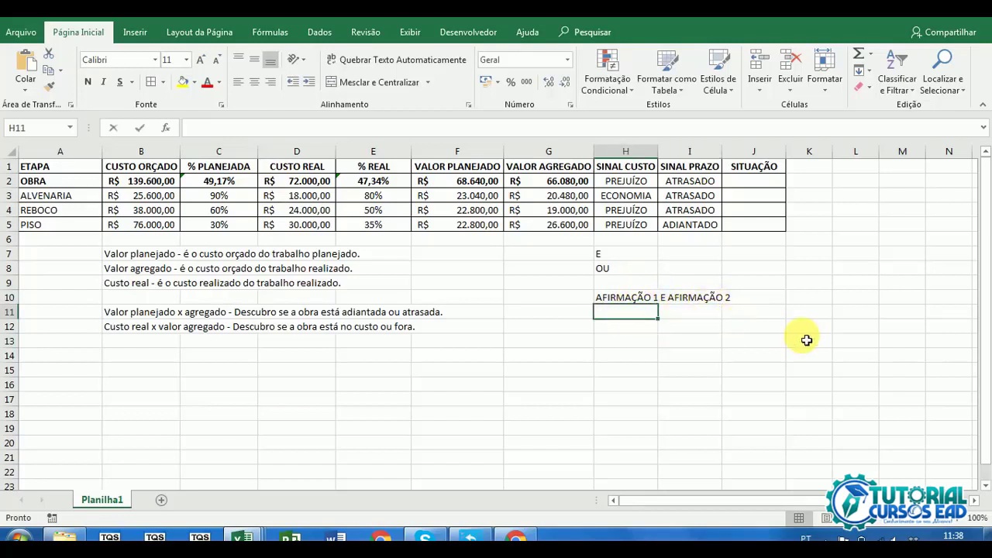
{"action": "type", "text": "VERDADE"}
{"action": "key", "text": "Escape"}
{"action": "type", "text": "SE AMBAS VERDADE"}
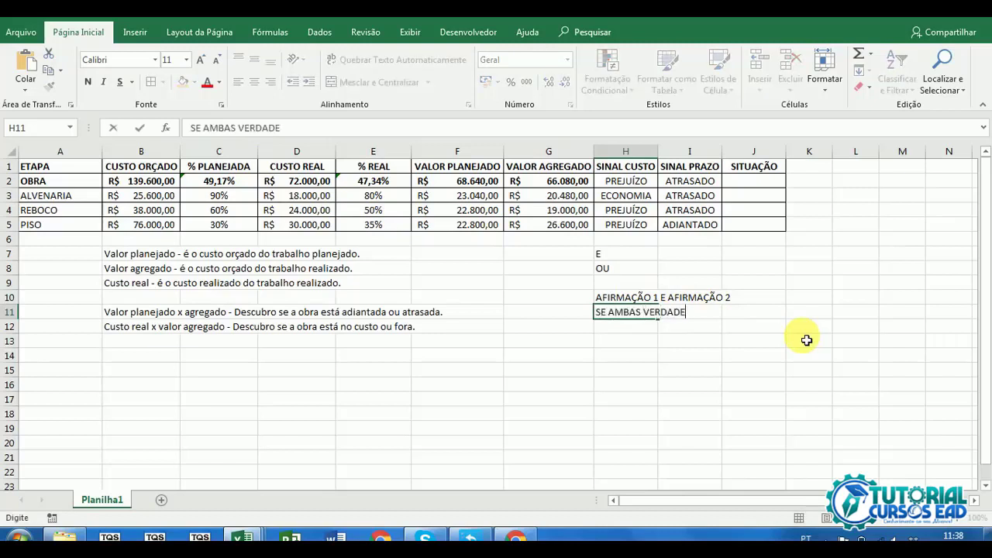
{"action": "type", "text": "IRAS = VERDADEIRO"}
{"action": "key", "text": "Return"}
Step: Write the note "CASO CONTRÁRIO = FALSO" in H12
{"action": "type", "text": "S"}
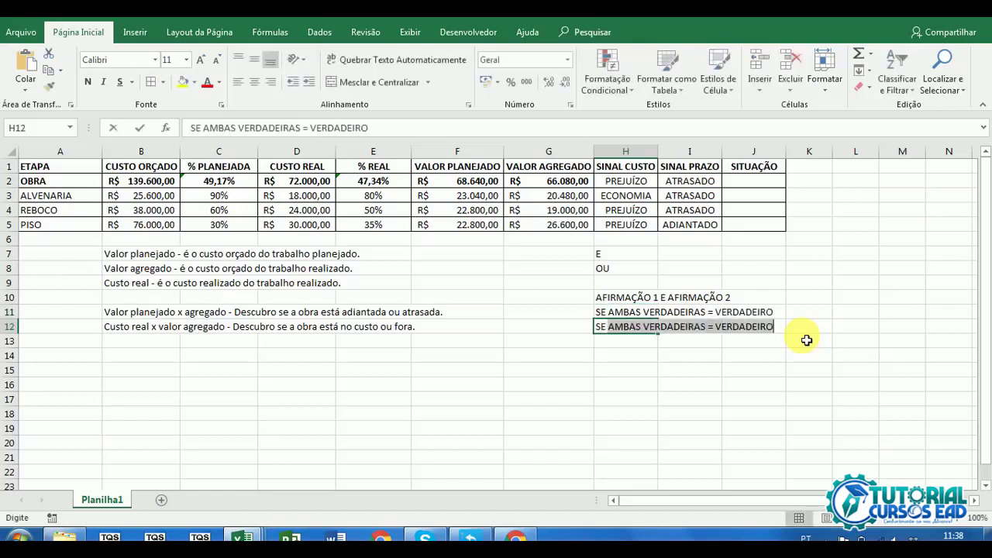
{"action": "key", "text": "BackSpace"}
{"action": "key", "text": "BackSpace"}
{"action": "type", "text": "CA"}
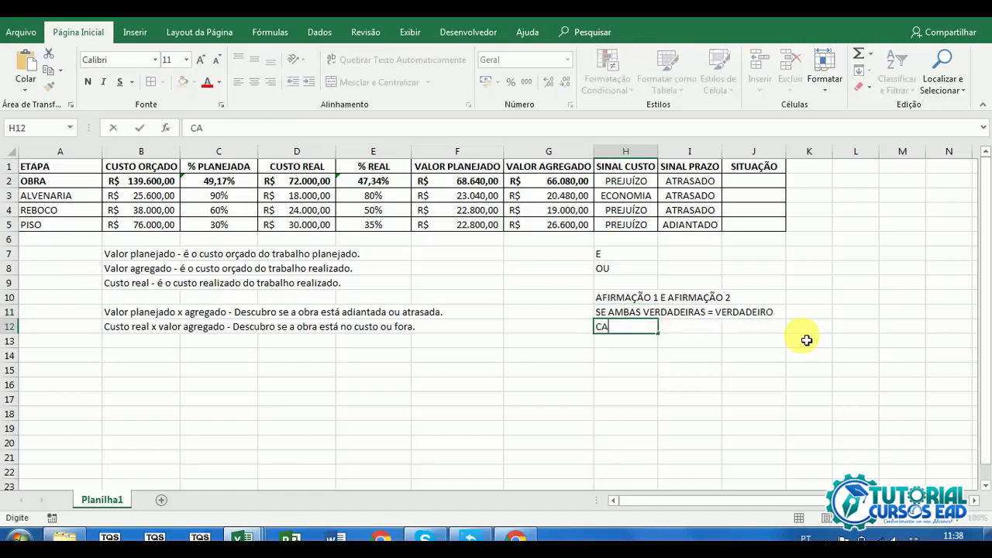
{"action": "type", "text": "SO CONTRÁRI"}
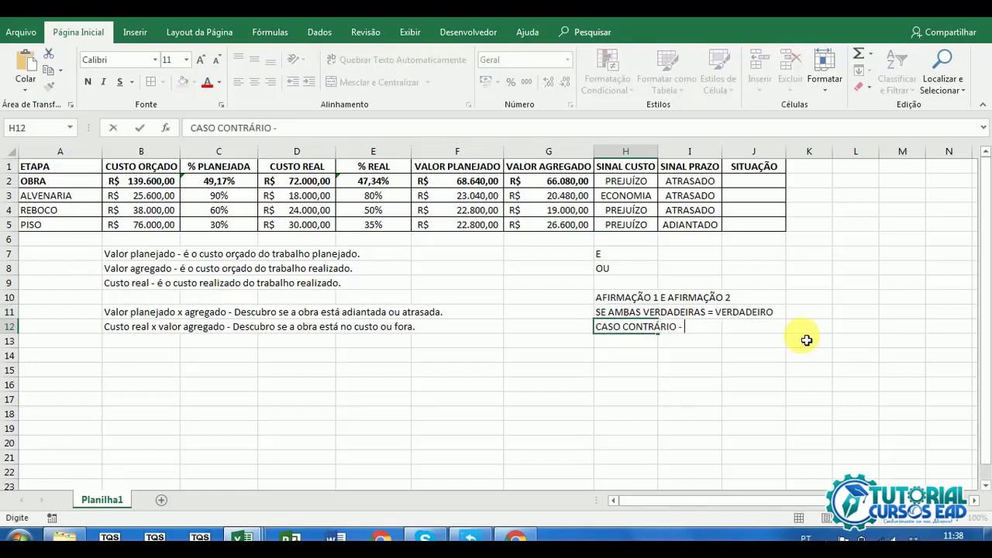
{"action": "type", "text": "O = FALSO"}
{"action": "left_click", "coordinate": [589, 353]}
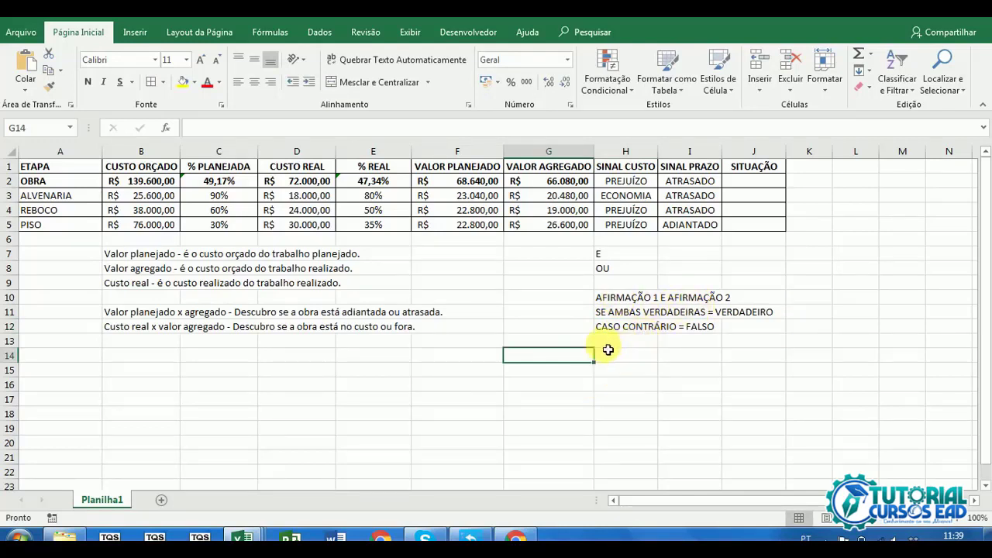
Step: Write the note "AFIRMAÇÃO 1 OU AFIRMAÇÃO 2" in H14
{"action": "left_click", "coordinate": [614, 355]}
{"action": "type", "text": "AF"}
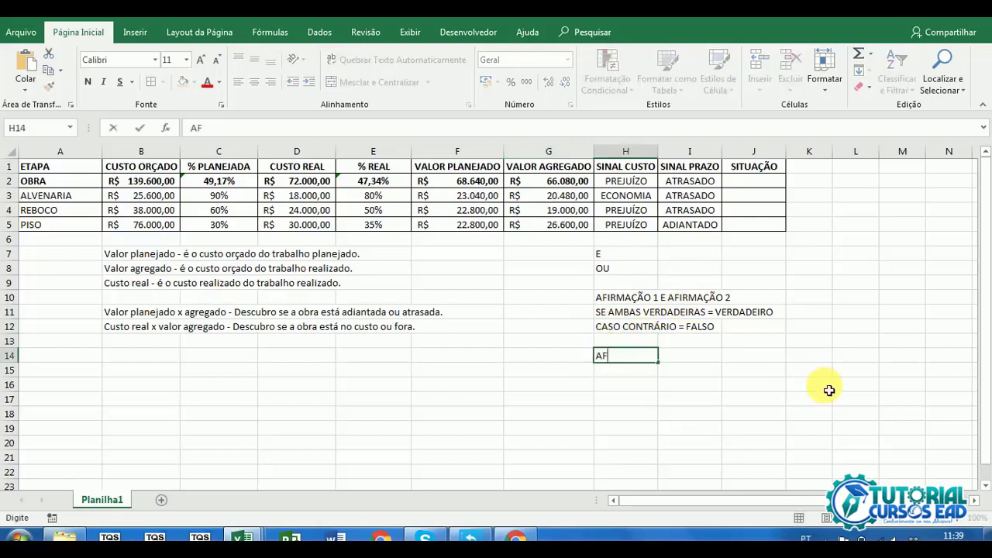
{"action": "type", "text": "IRMAÇÃO 1 O"}
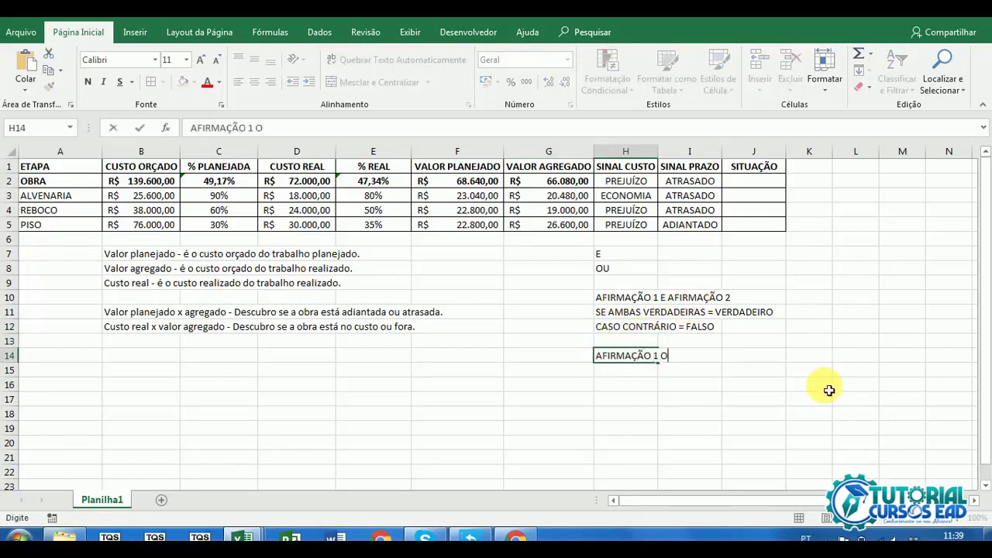
{"action": "type", "text": "U AFIRMAÇÃO 2"}
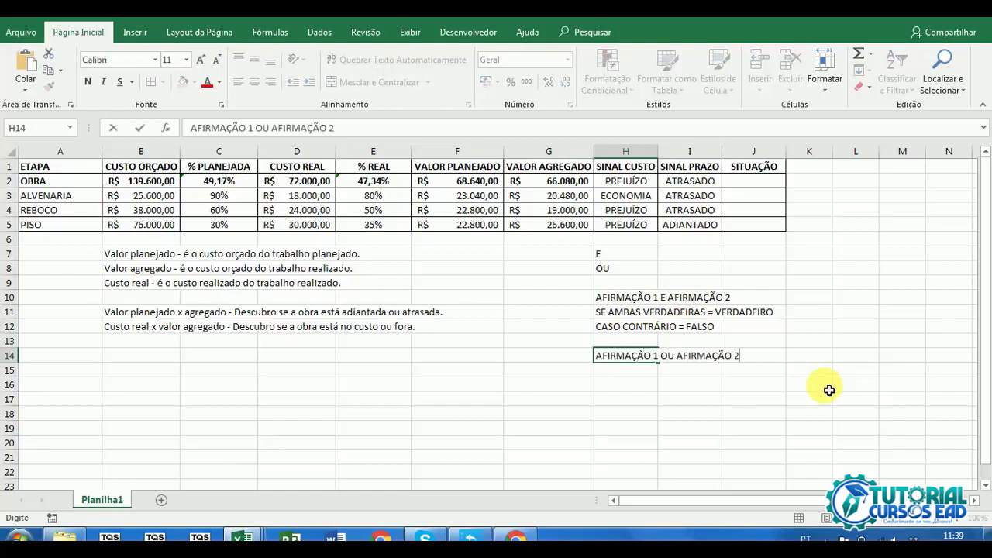
{"action": "key", "text": "Return"}
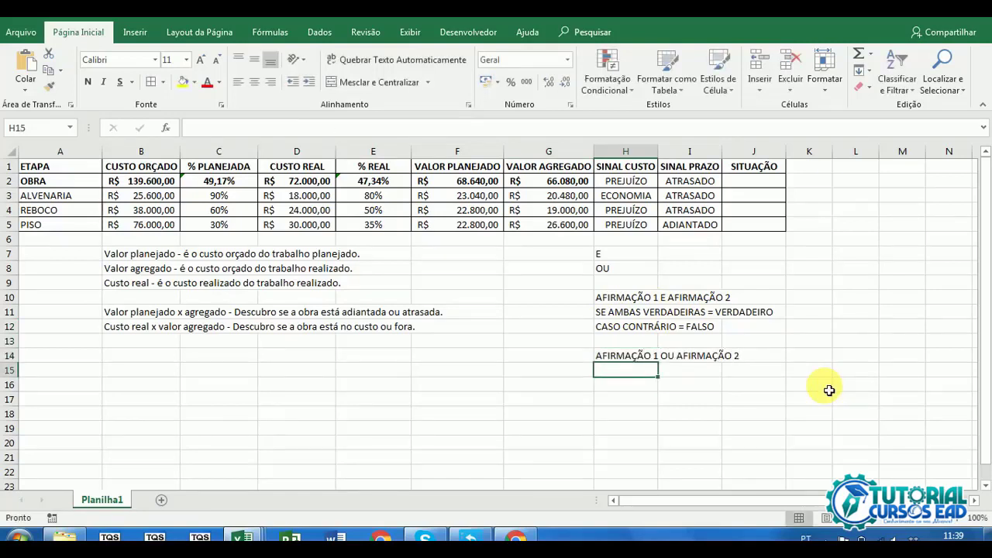
Step: Write the notes "SE AMBAS FALSAS = FALSO" in H15 and "CASO CONTRÁRIO = VERDADEIRO" in H16
{"action": "type", "text": "SE"}
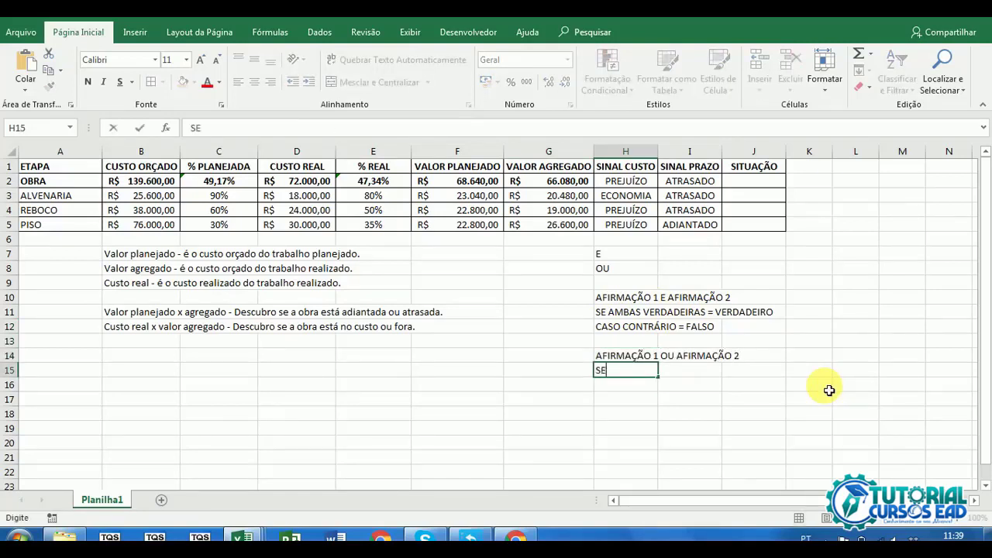
{"action": "type", "text": " AMBAS FALAS"}
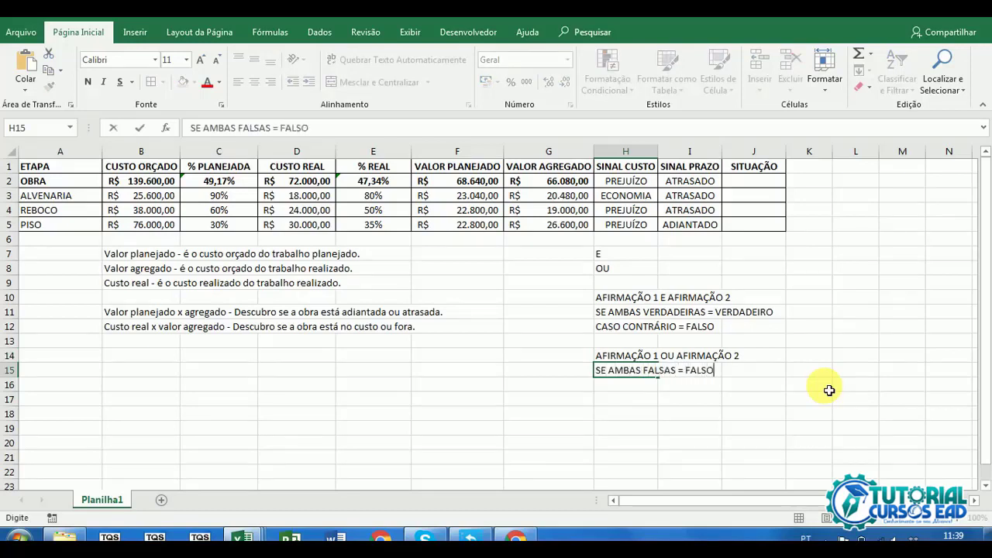
{"action": "key", "text": "Return"}
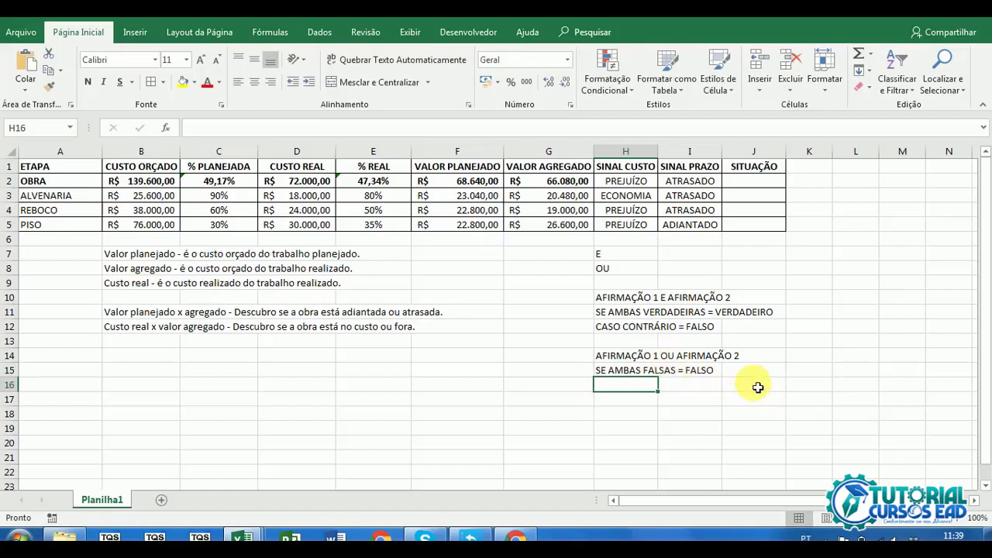
{"action": "type", "text": "CASO CONTRÁ"}
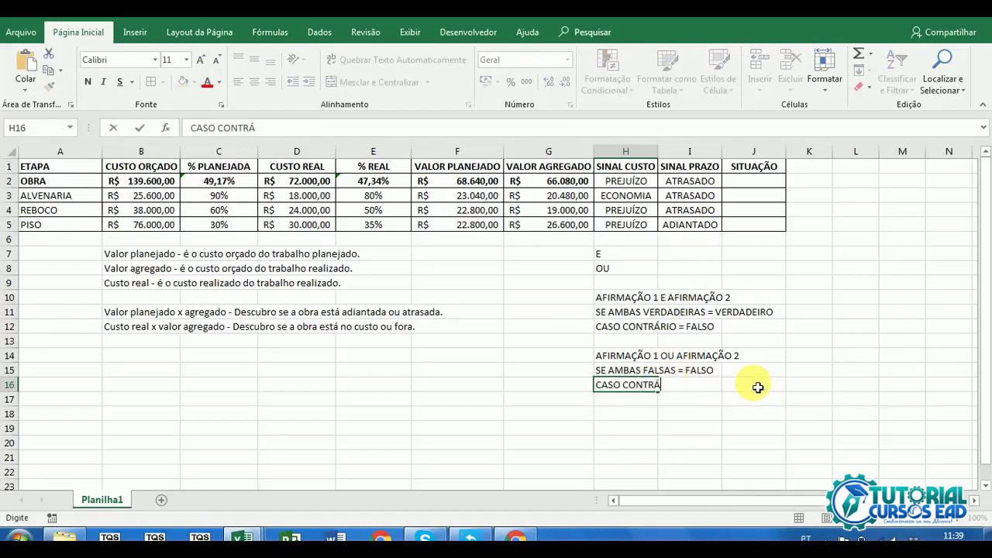
{"action": "type", "text": "RIO = VERDADEIRO"}
{"action": "key", "text": "Return"}
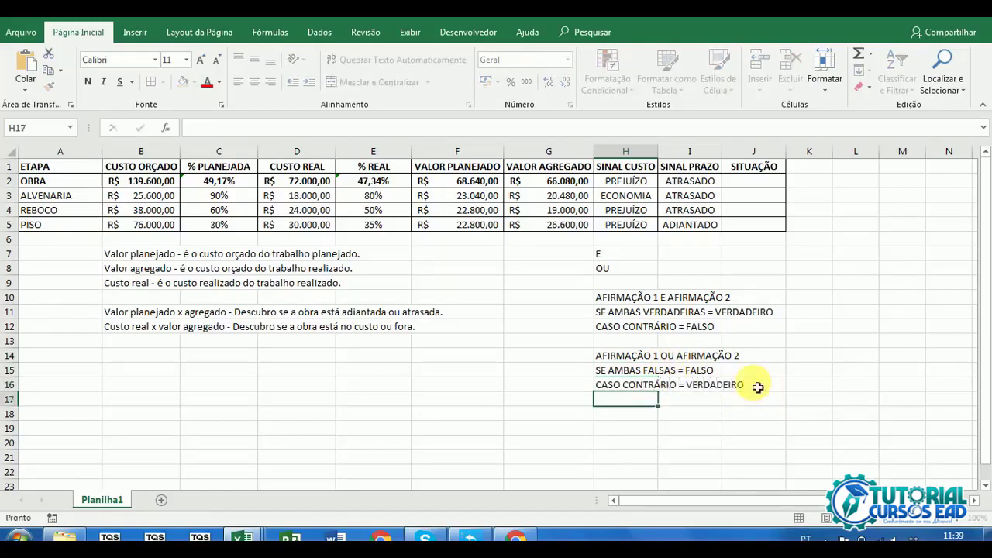
Step: Write the situation rule "ECONOMIA E ADIANTADO = BOM" in H18
{"action": "left_click", "coordinate": [768, 185]}
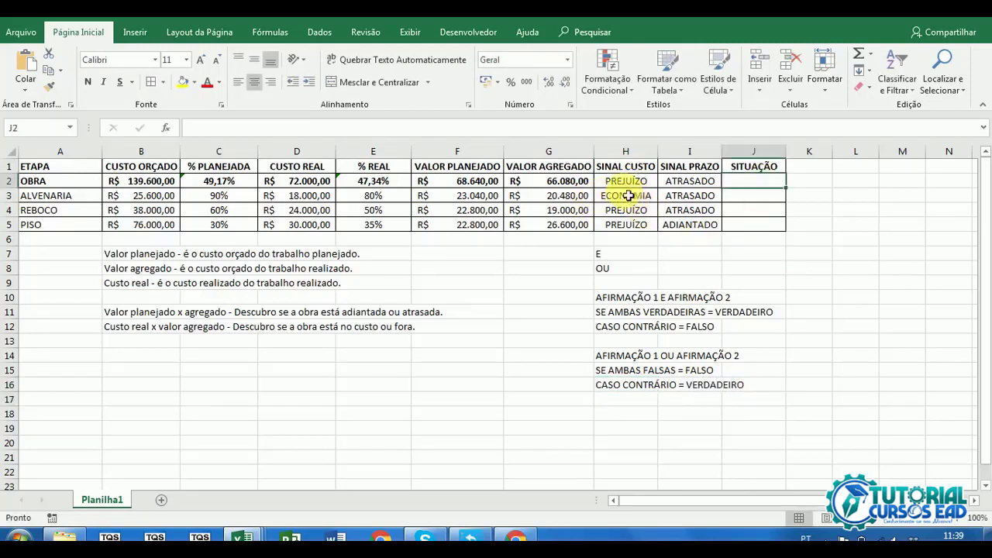
{"action": "left_click", "coordinate": [623, 421]}
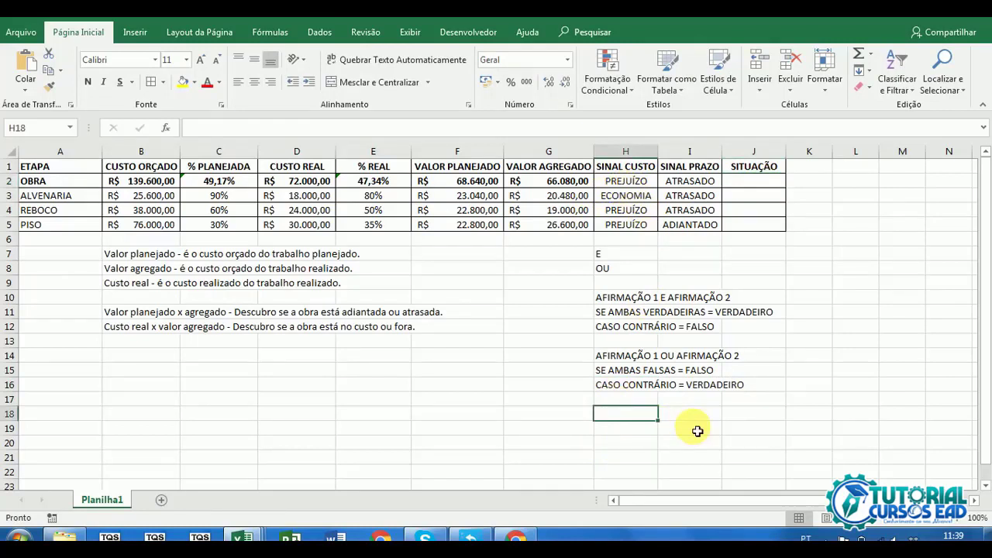
{"action": "type", "text": "ECON"}
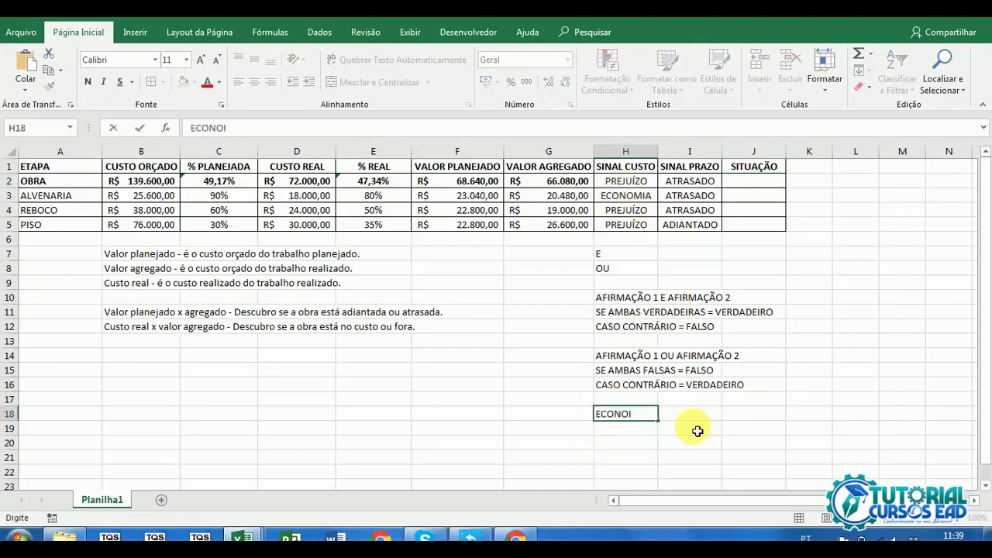
{"action": "type", "text": "OMIA E ADIANTADO ="}
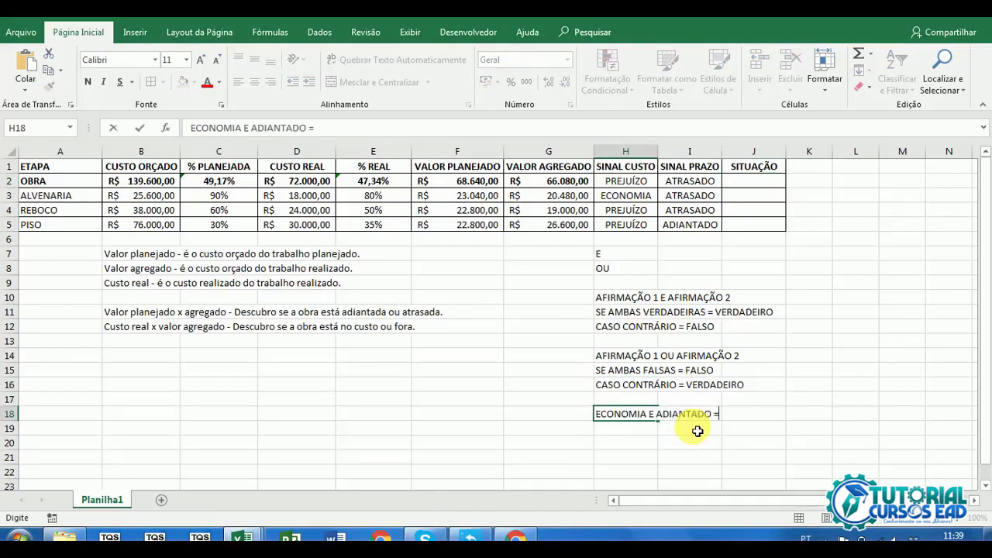
{"action": "type", "text": " BOM"}
{"action": "key", "text": "Return"}
Step: Write the situation rule "ECONOMIA E ATRASADO = RUIM" in H19
{"action": "type", "text": "E"}
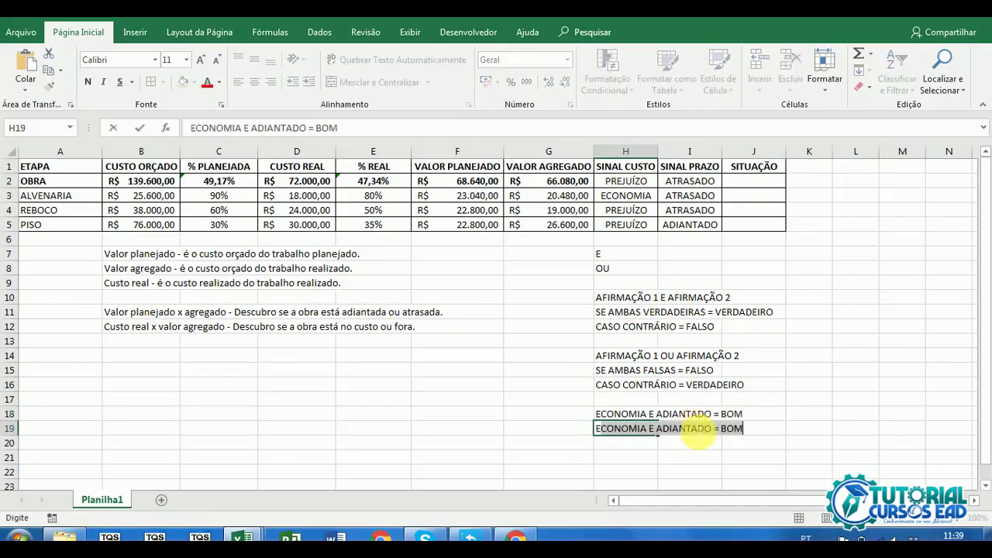
{"action": "type", "text": "CONOMIA E "}
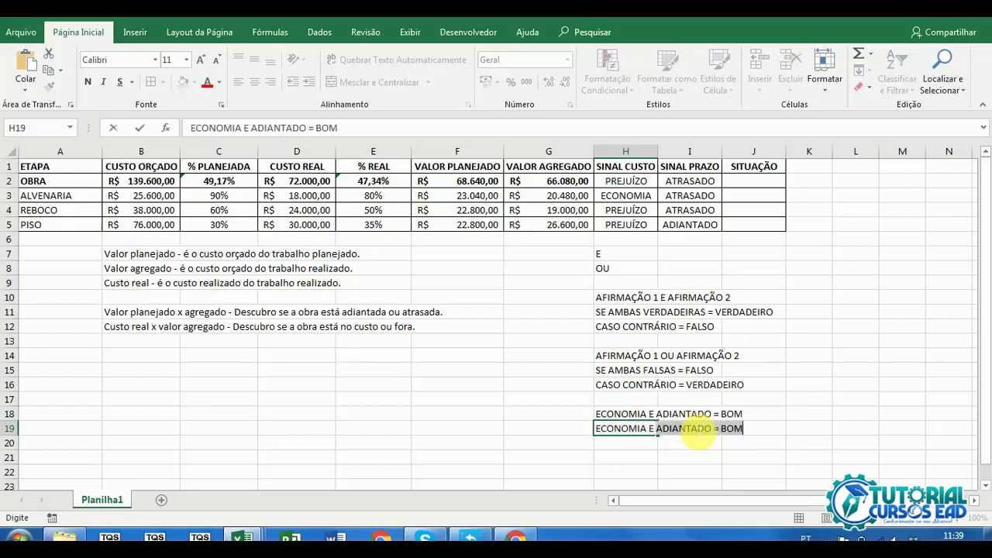
{"action": "type", "text": "ATRASADO = RUIM"}
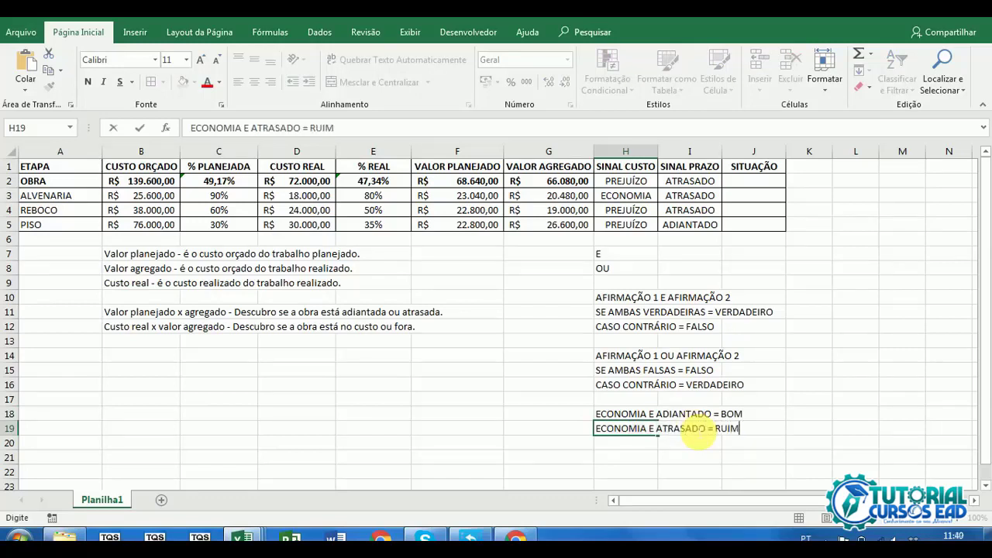
{"action": "key", "text": "Return"}
Step: Write the situation rule "PREJUÍZO E ATRASADO = RUIM" in H20
{"action": "type", "text": "ECO"}
{"action": "key", "text": "Escape"}
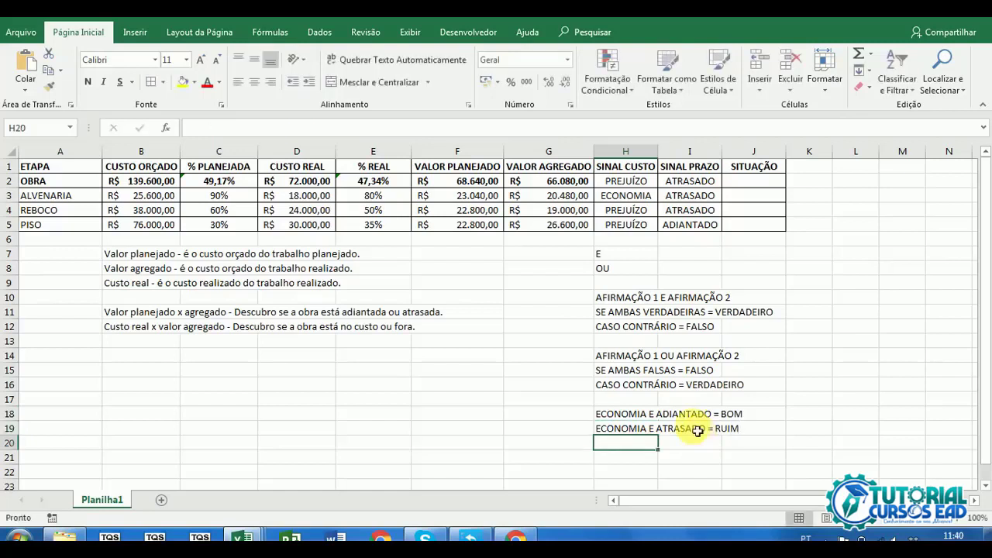
{"action": "type", "text": "PREJUÍZO E ATRA"}
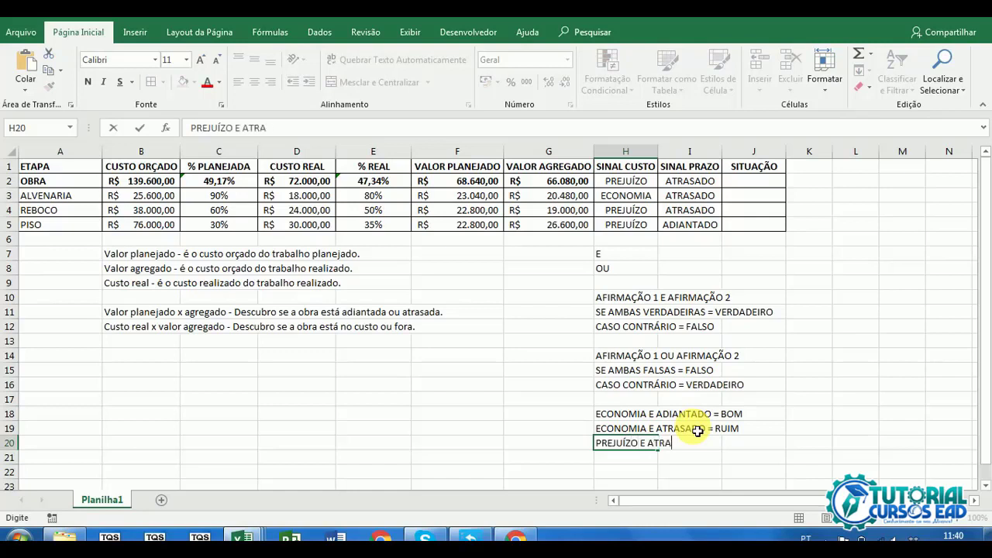
{"action": "type", "text": "SADO = RUIM"}
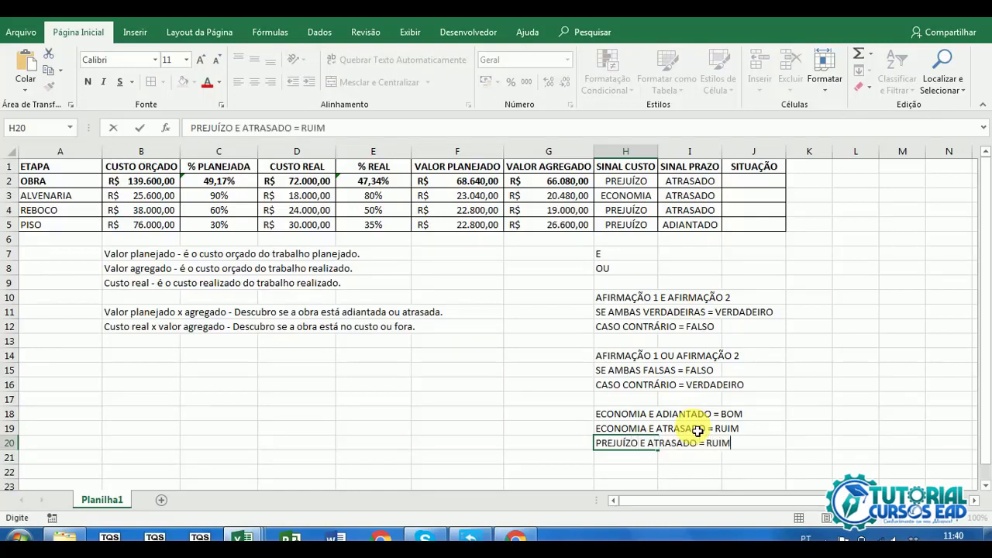
{"action": "key", "text": "Return"}
Step: Write the situation rule "PREJUÍZO E ADIANTADO = RUIM" in H21
{"action": "type", "text": "P"}
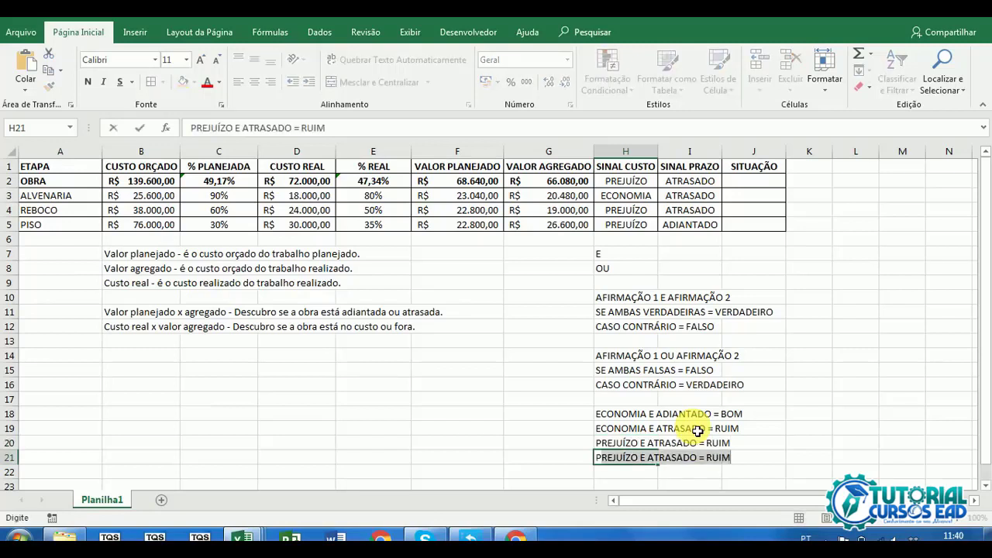
{"action": "key", "text": "Escape"}
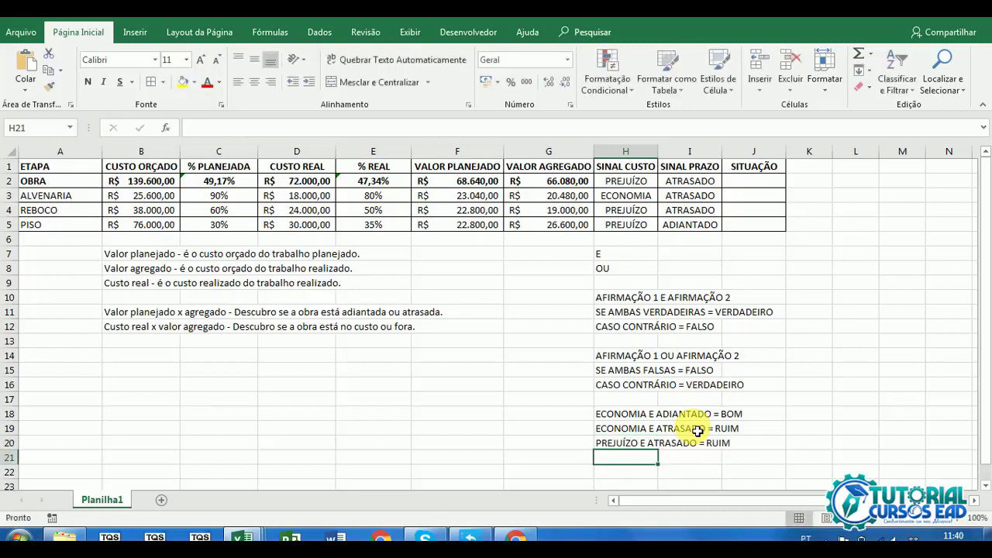
{"action": "type", "text": "P"}
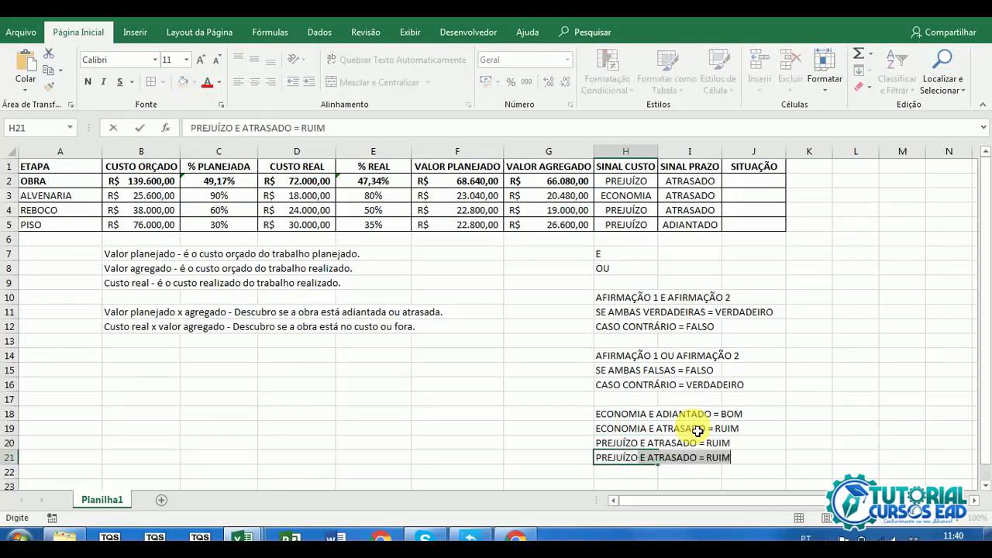
{"action": "type", "text": "REJUÍZO E ADIANTADO = RUIM"}
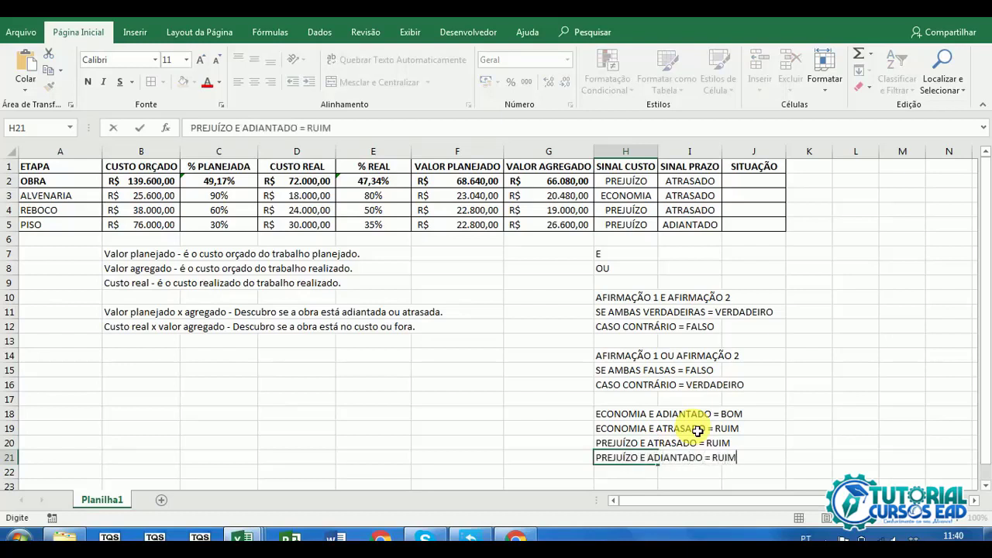
{"action": "key", "text": "Return"}
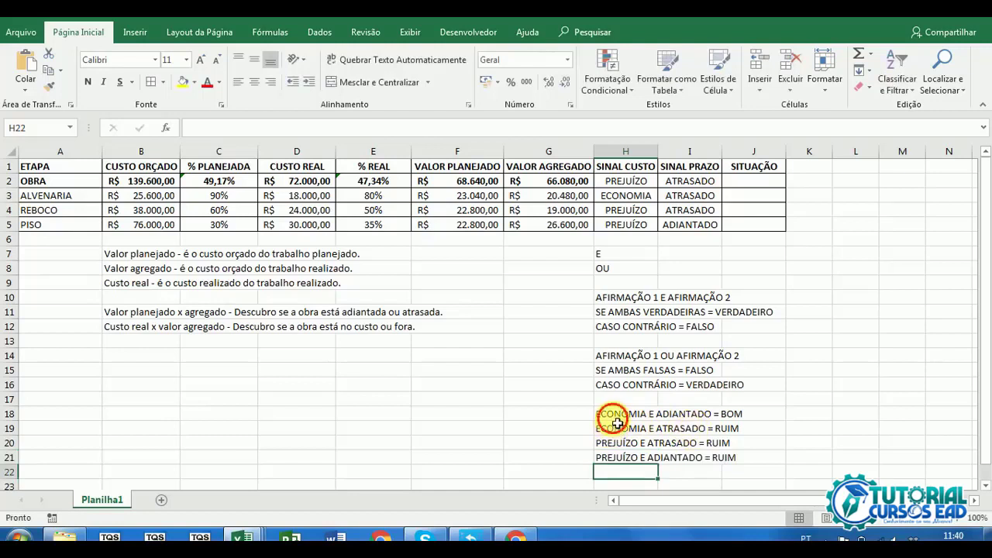
{"action": "left_click", "coordinate": [618, 420]}
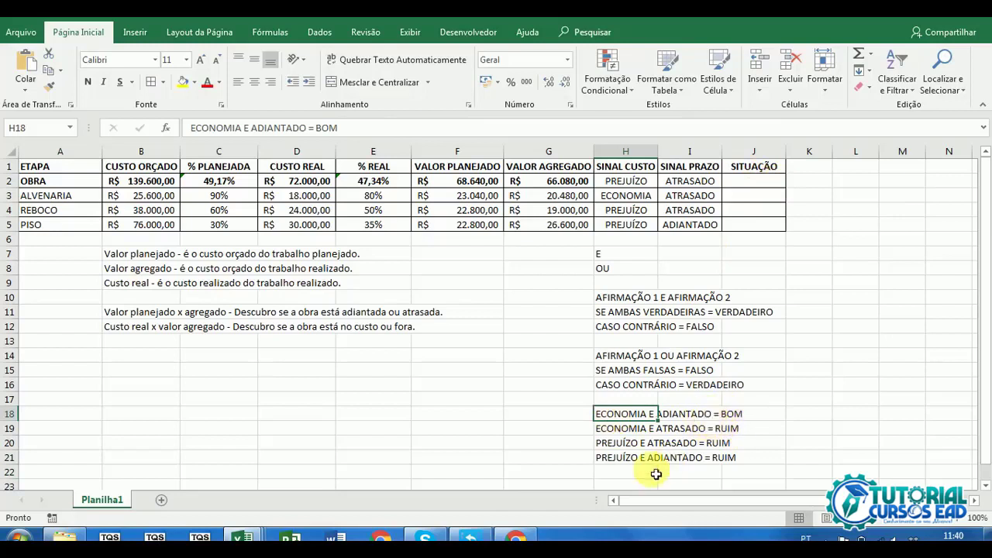
{"action": "left_click", "coordinate": [777, 186]}
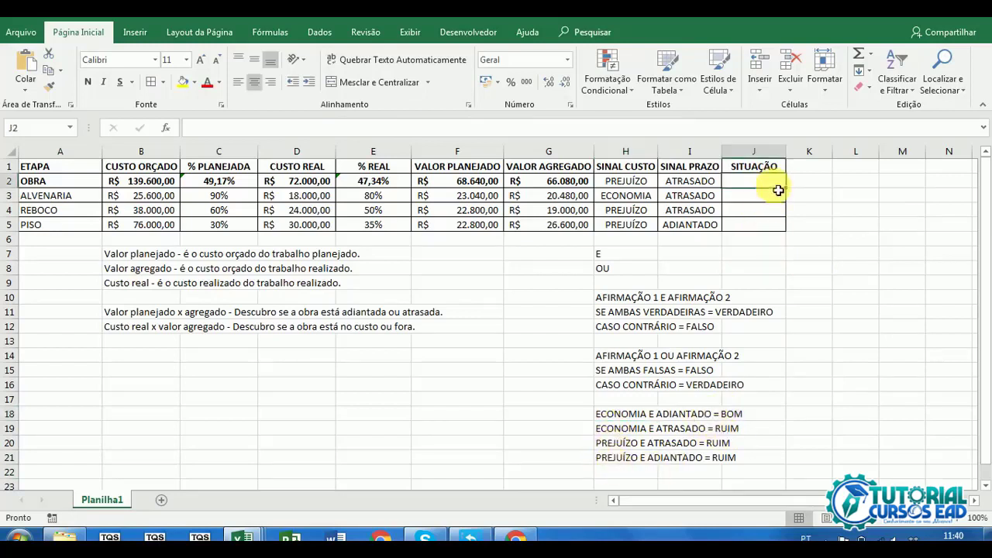
{"action": "type", "text": "=SE"}
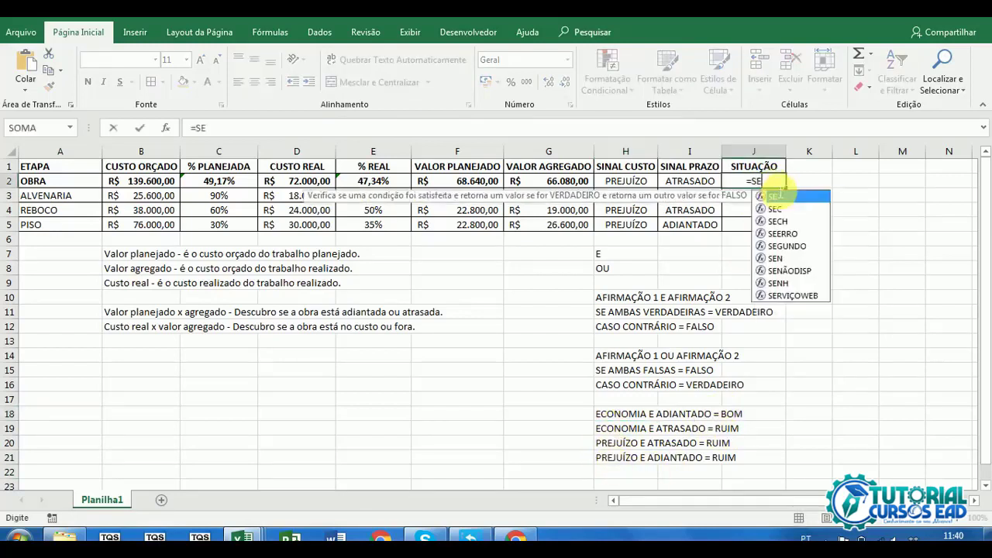
{"action": "key", "text": "Escape"}
{"action": "key", "text": "Escape"}
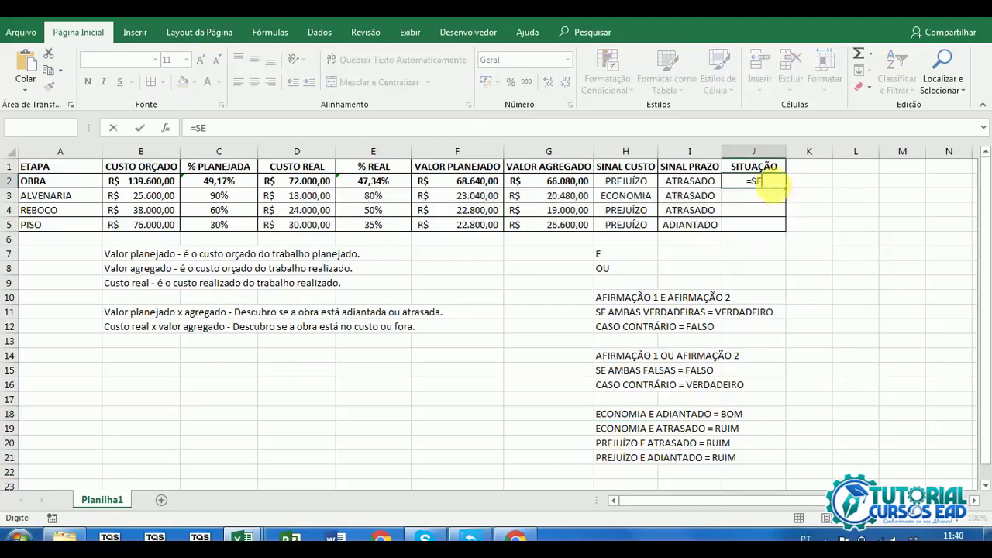
{"action": "left_click", "coordinate": [777, 190]}
{"action": "type", "text": "="}
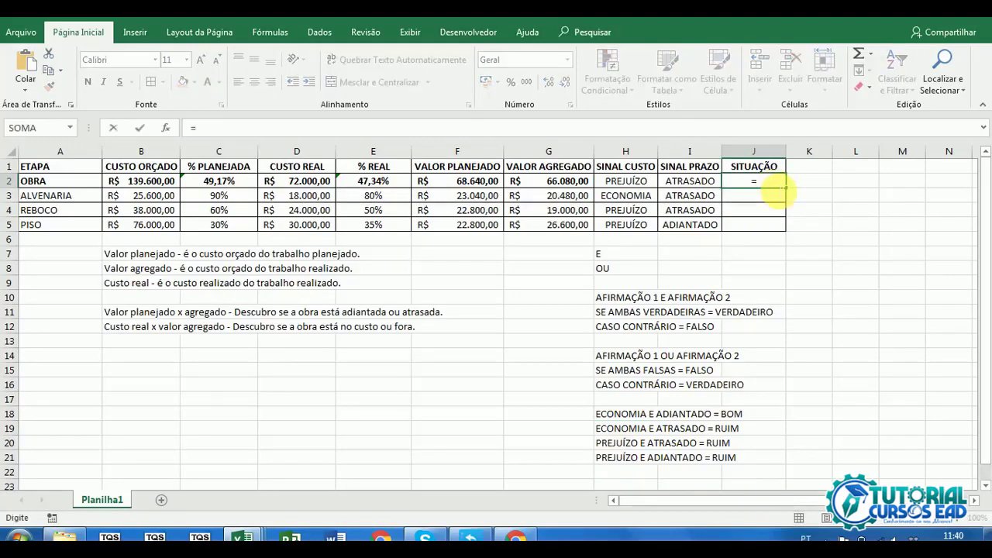
{"action": "key", "text": "Escape"}
Step: Enter the test formula =E(H2="ECONOMIA";I2="ADIANTADO") in L2
{"action": "left_click", "coordinate": [847, 183]}
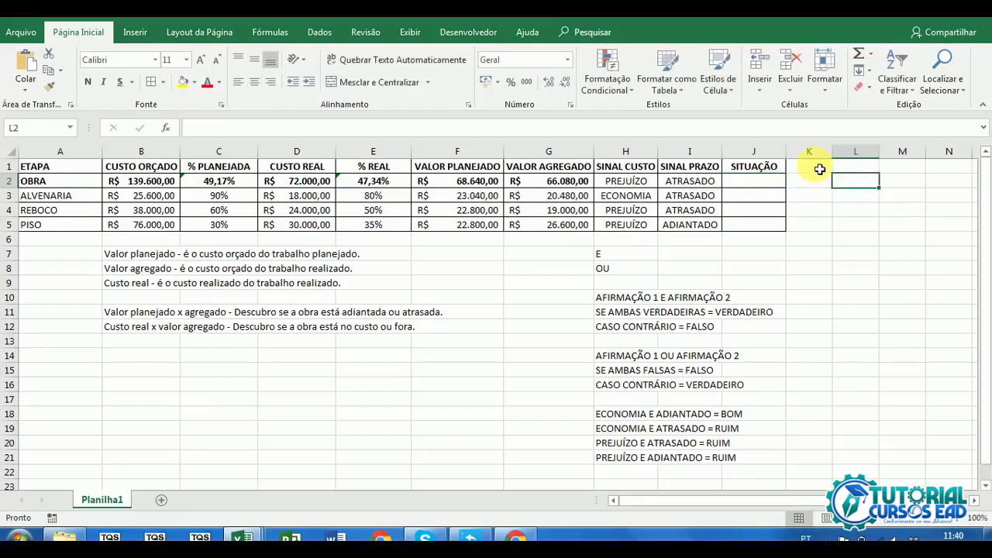
{"action": "type", "text": "=E("}
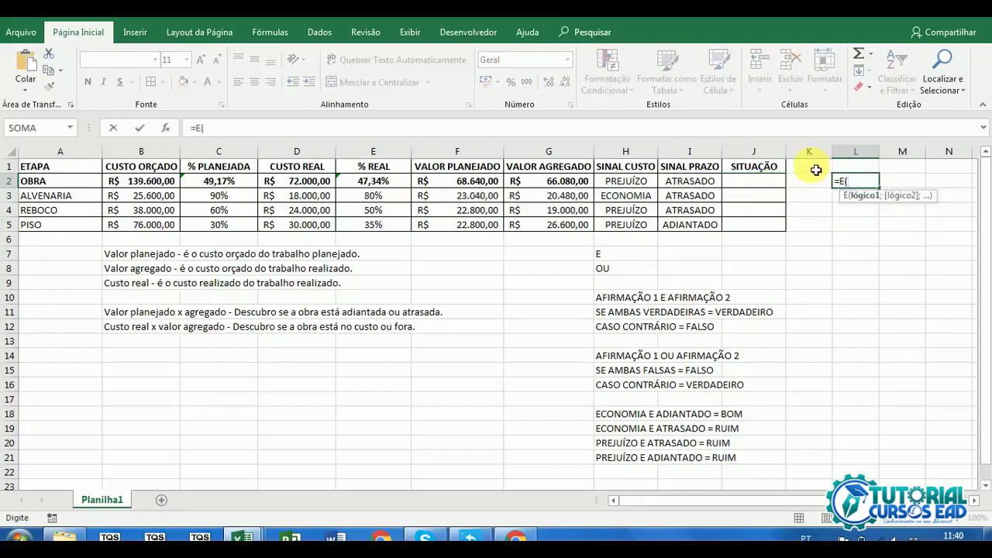
{"action": "left_click", "coordinate": [638, 187]}
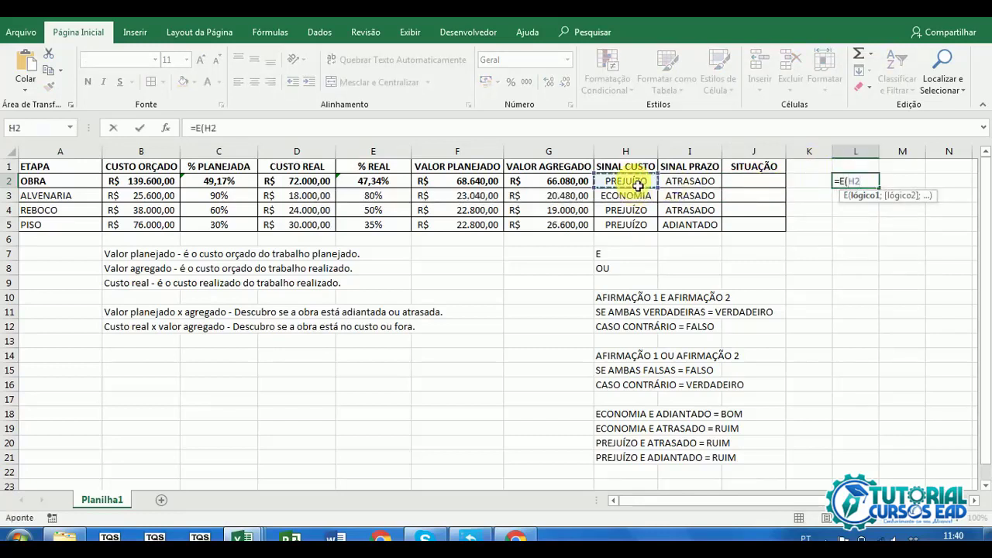
{"action": "type", "text": "=\"ECO"}
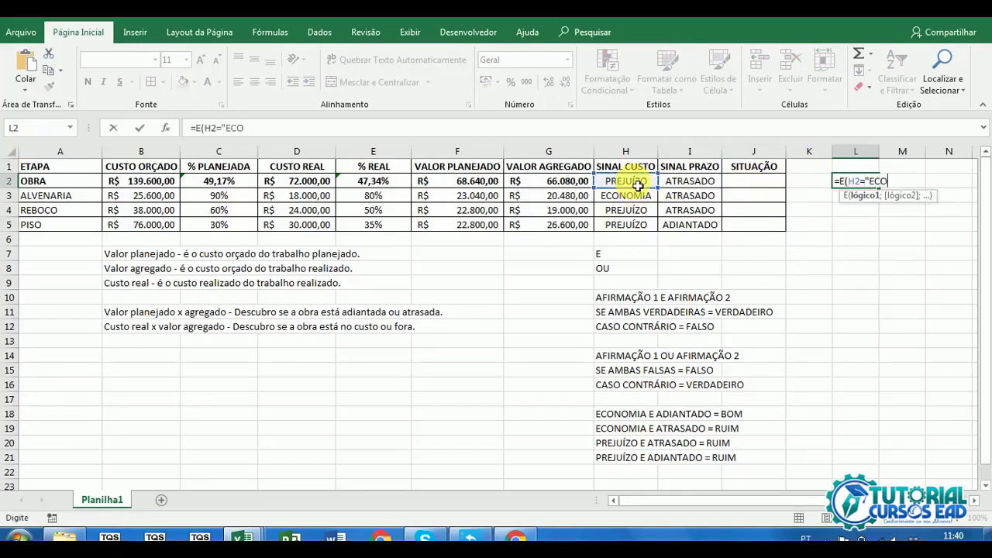
{"action": "type", "text": "NOMIA"}
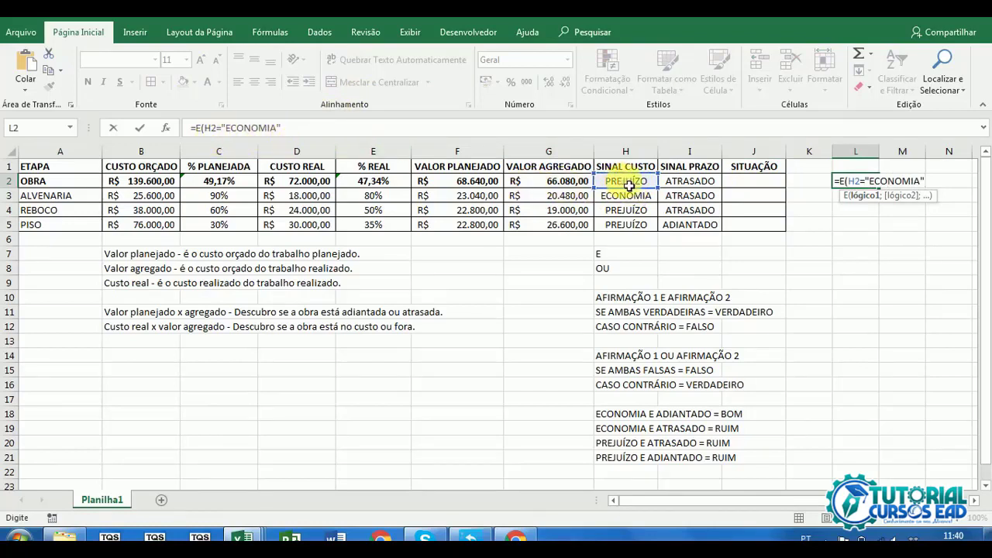
{"action": "left_click", "coordinate": [311, 130]}
{"action": "type", "text": ";"}
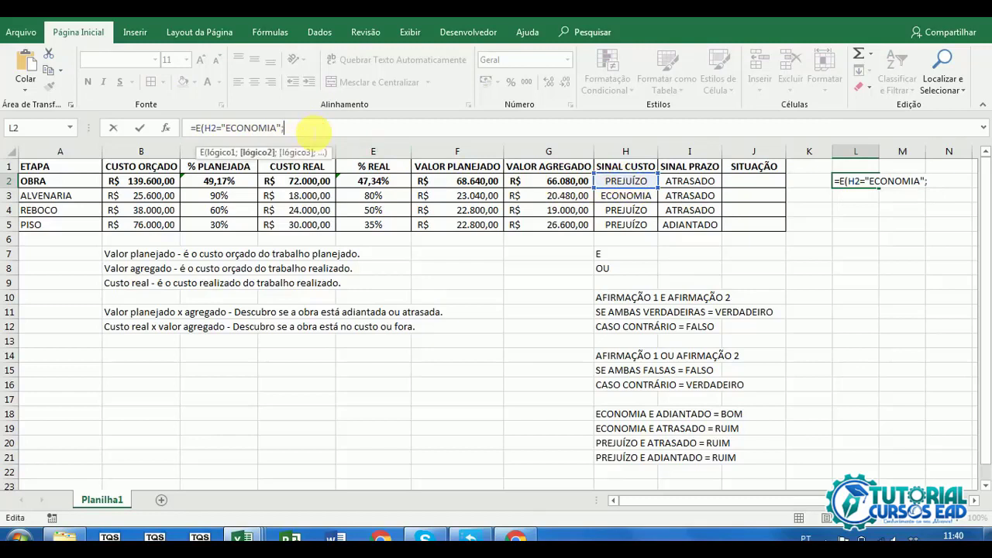
{"action": "left_click", "coordinate": [698, 183]}
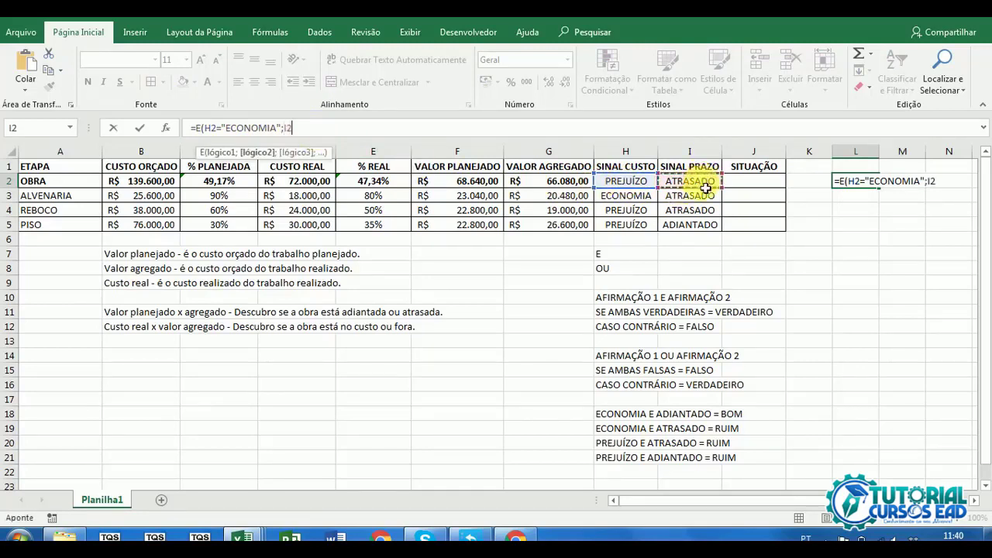
{"action": "type", "text": "="}
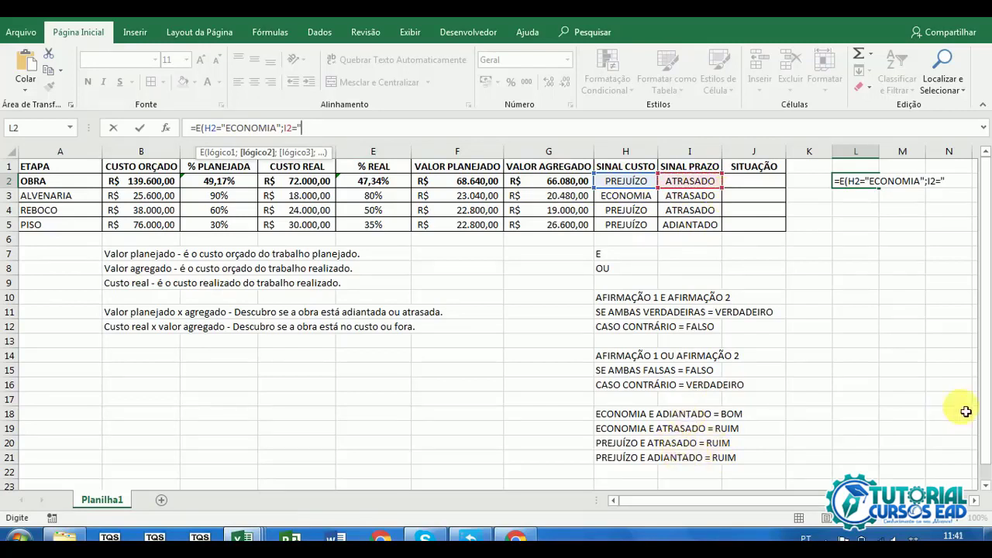
{"action": "type", "text": "\"ADIANT"}
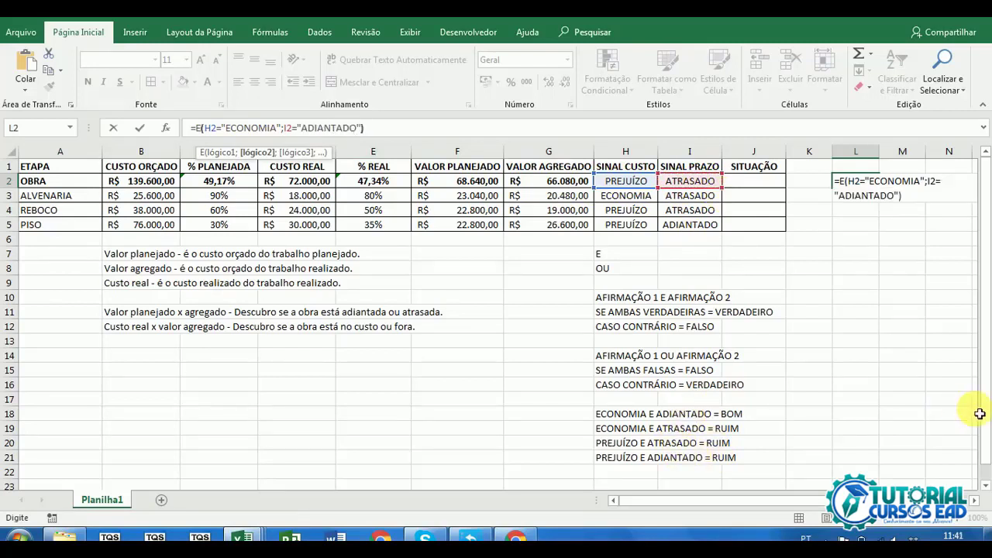
{"action": "type", "text": "ADO\")"}
{"action": "key", "text": "Return"}
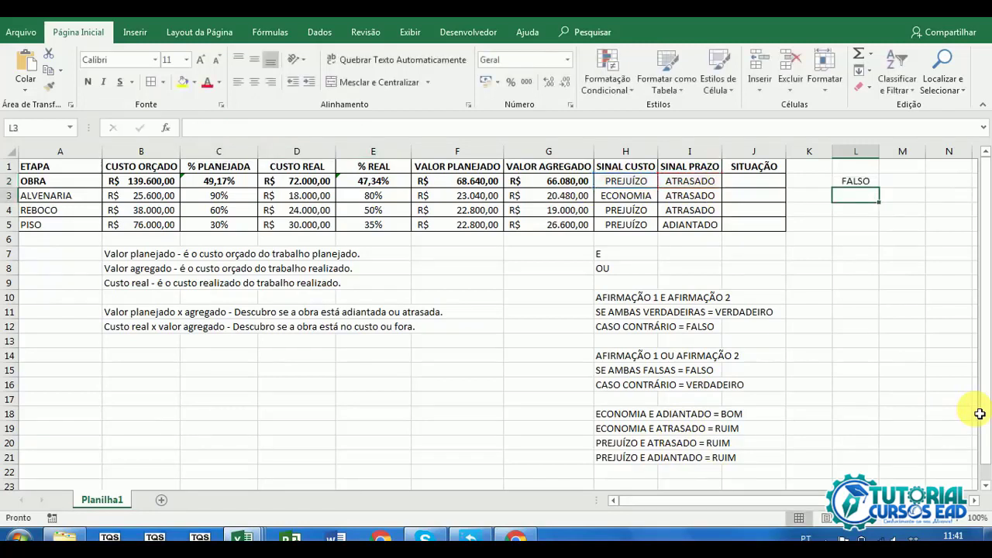
Step: Copy the E test formula from L2 down through L5
{"action": "left_click", "coordinate": [847, 180]}
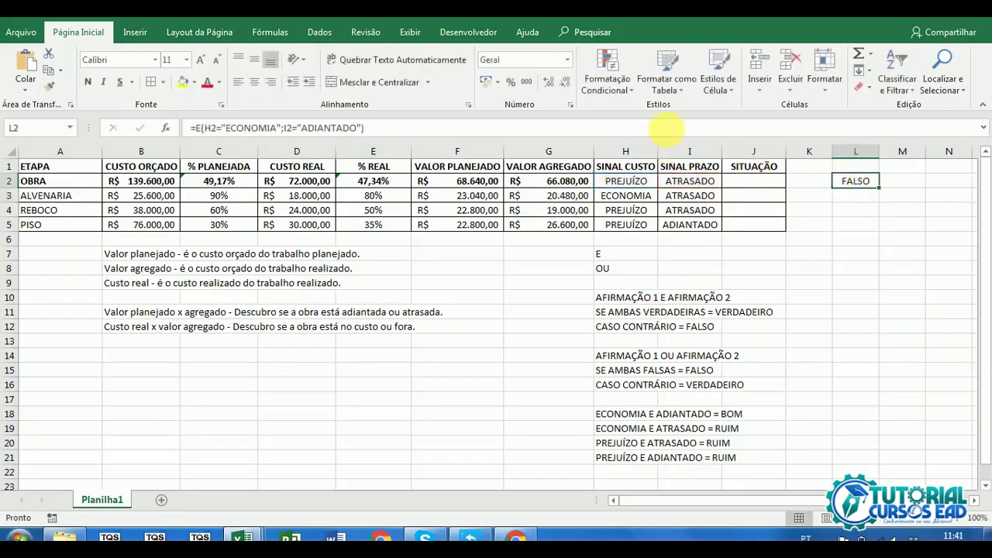
{"action": "left_click", "coordinate": [667, 128]}
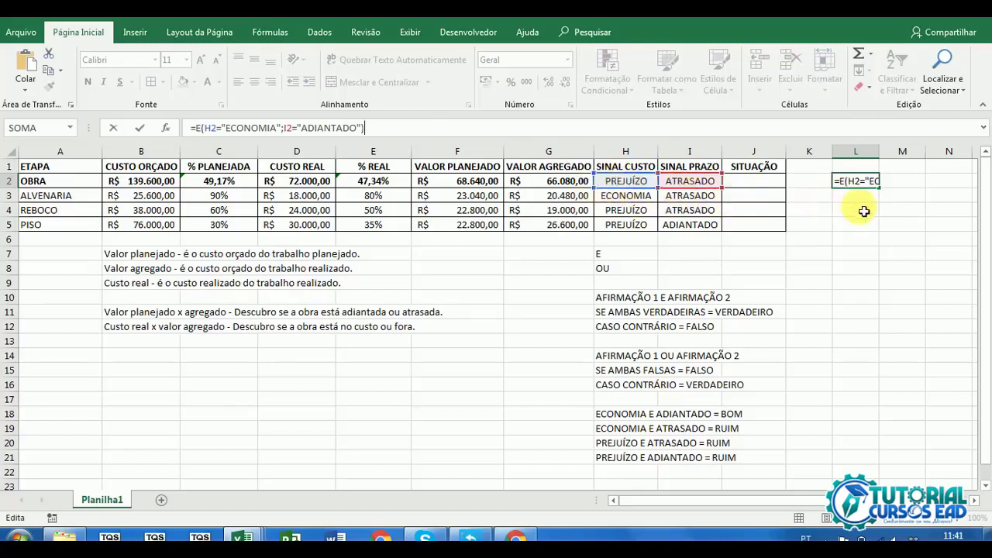
{"action": "key", "text": "ctrl+Return"}
{"action": "left_click_drag", "start_coordinate": [886, 194], "coordinate": [873, 249]}
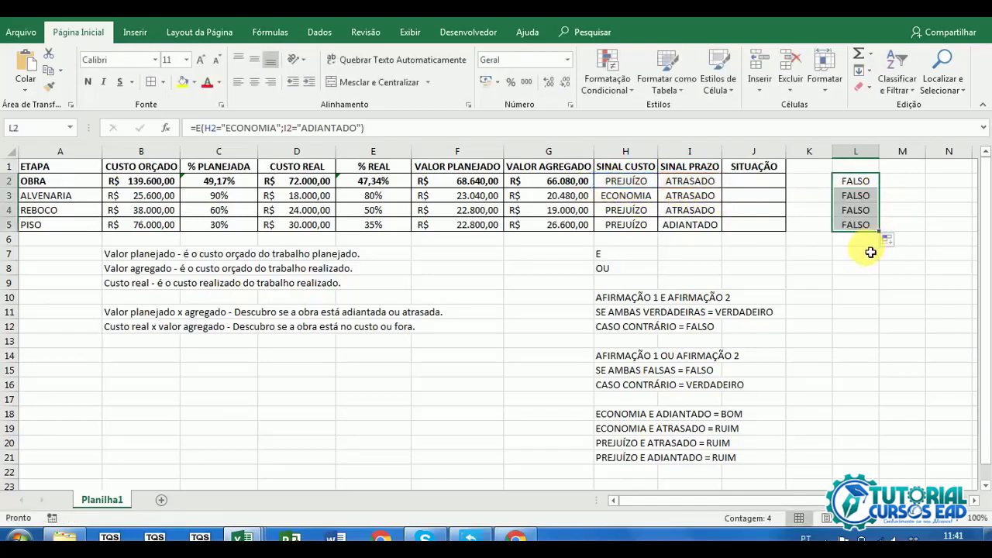
Step: Try overwriting the OBRA cost signal in H2 with ECONOMIA, and undo the entry
{"action": "left_click", "coordinate": [639, 186]}
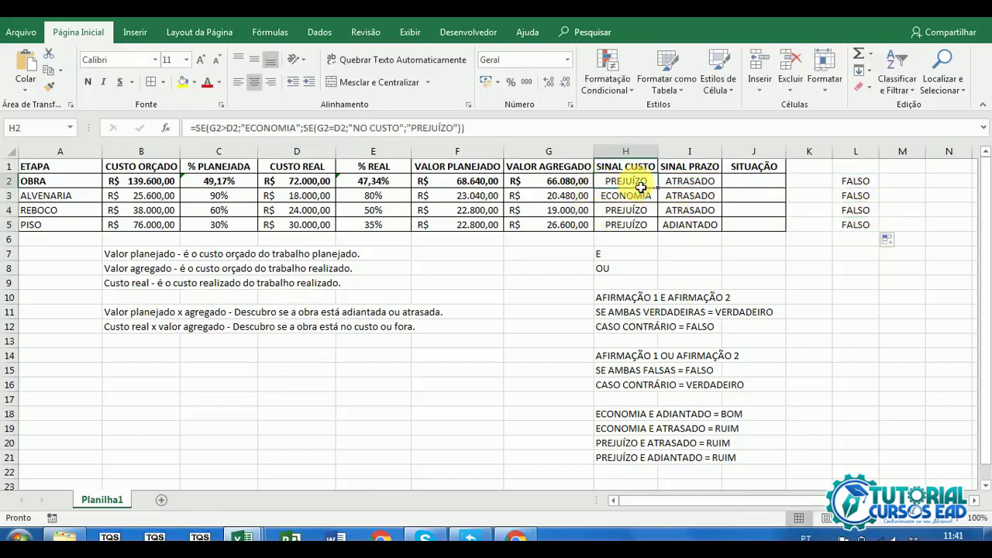
{"action": "type", "text": "ECONOMIA"}
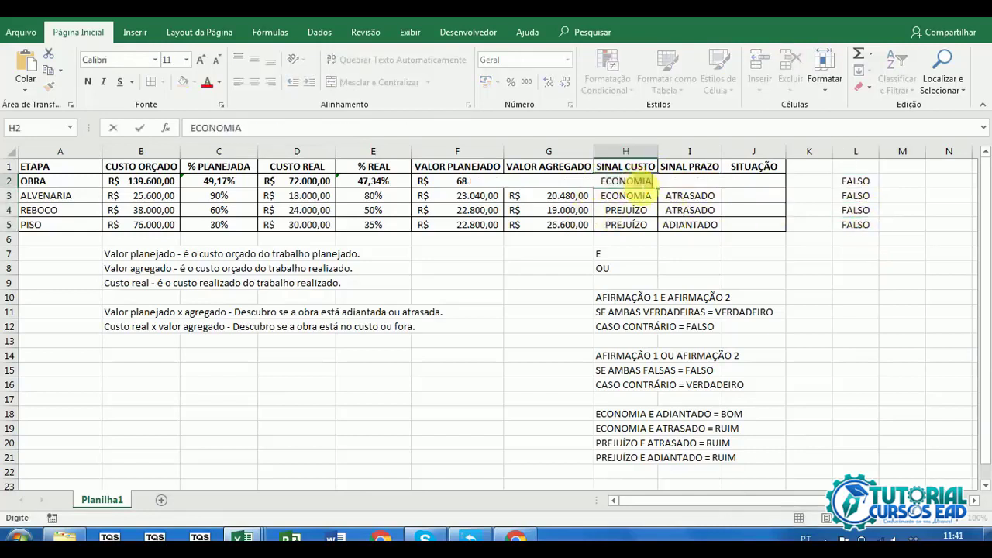
{"action": "key", "text": "Return"}
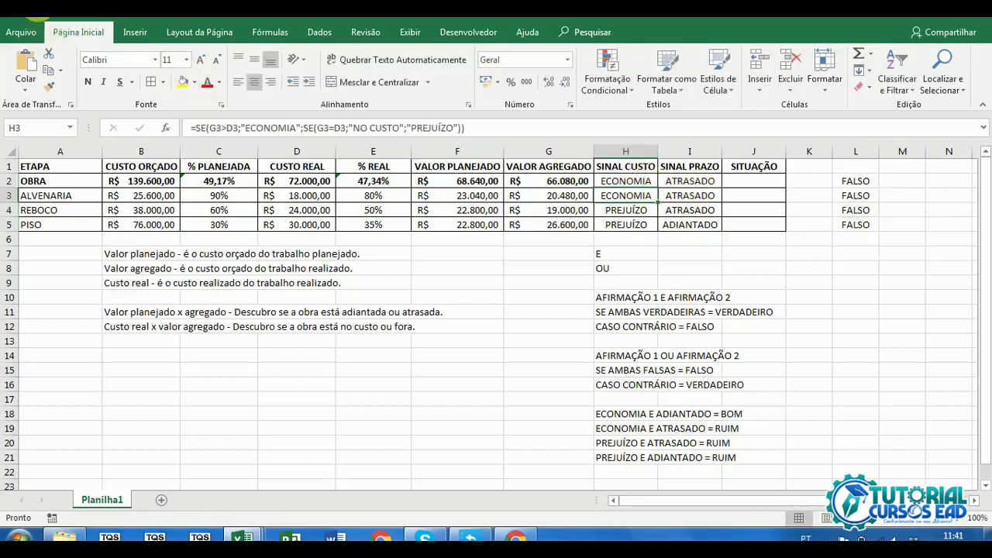
{"action": "key", "text": "ctrl+z"}
Step: Overwrite the PISO cost signal in H5 with ECONOMIA to test the E formula, and autofit column L
{"action": "left_click", "coordinate": [629, 225]}
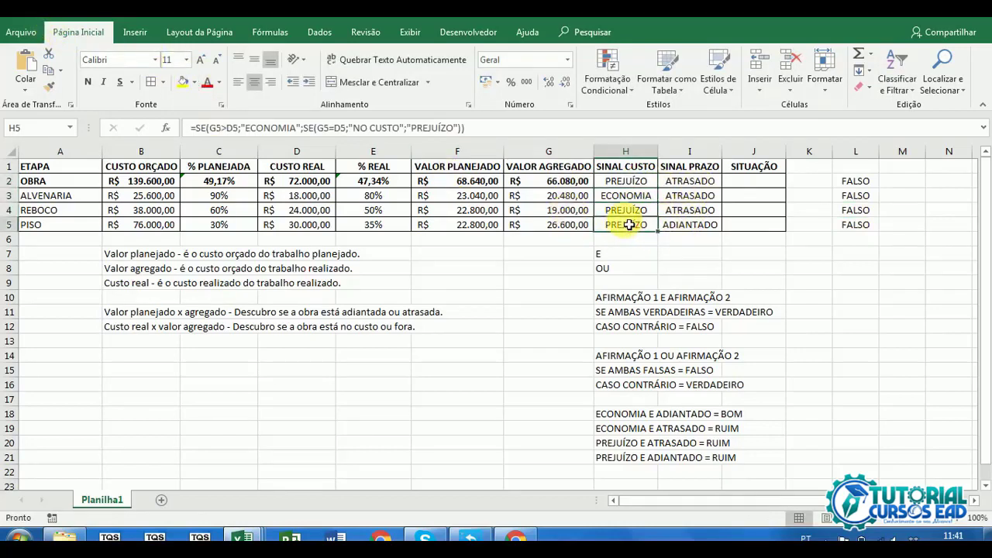
{"action": "double_click", "coordinate": [630, 225]}
{"action": "type", "text": "ECONOMIA"}
{"action": "key", "text": "Return"}
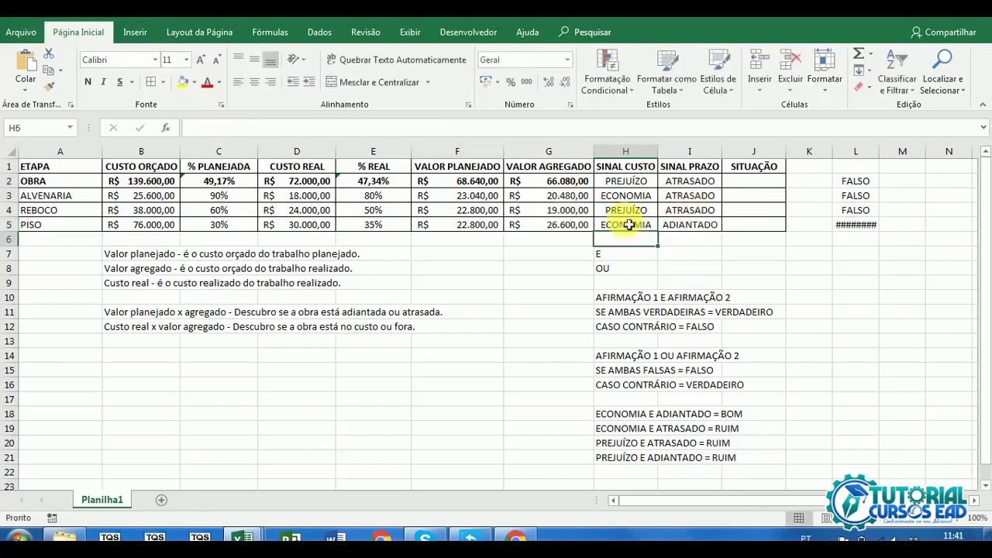
{"action": "double_click", "coordinate": [879, 151]}
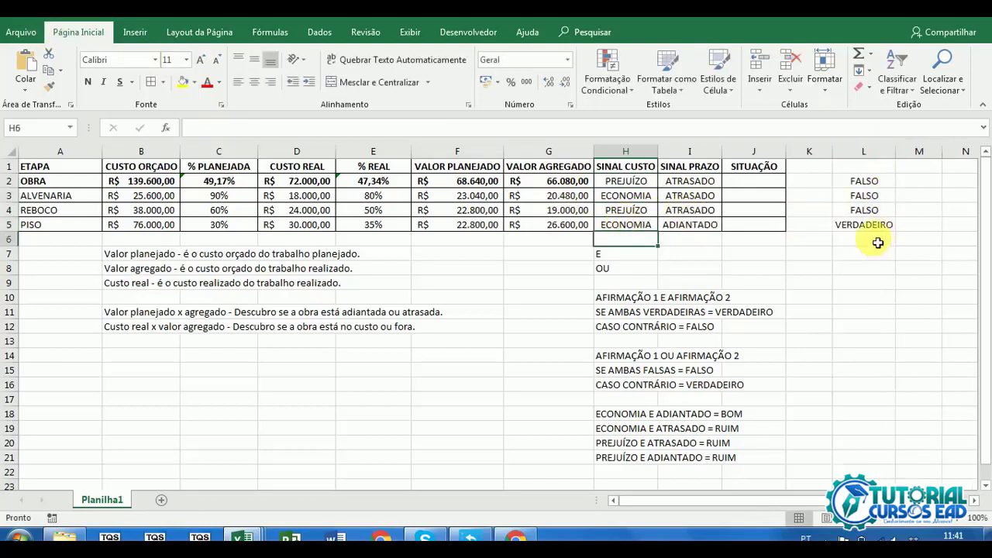
Step: Inspect the E test formulas in column L, and undo the column autofit and the ECONOMIA entry in H5
{"action": "left_click", "coordinate": [864, 225]}
{"action": "left_click", "coordinate": [753, 127]}
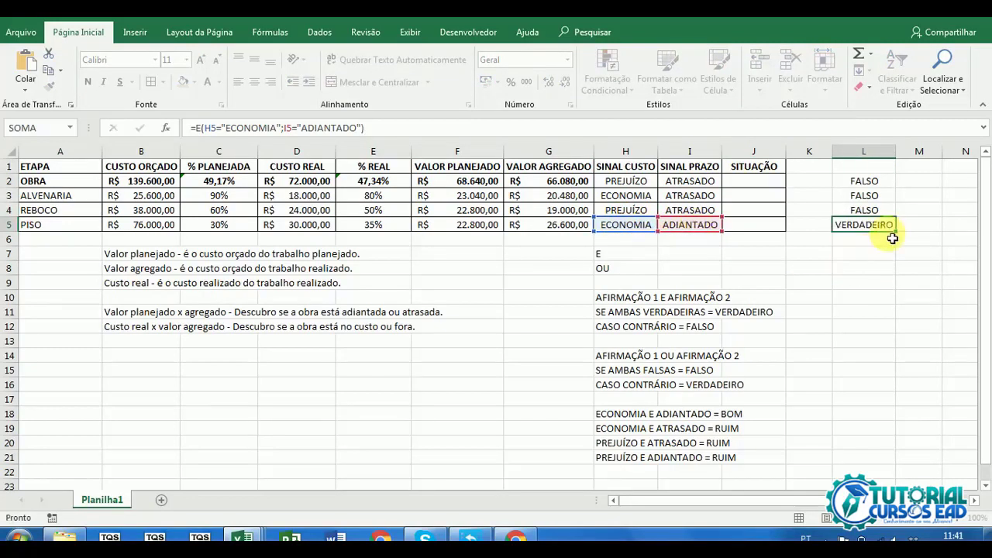
{"action": "left_click", "coordinate": [861, 229]}
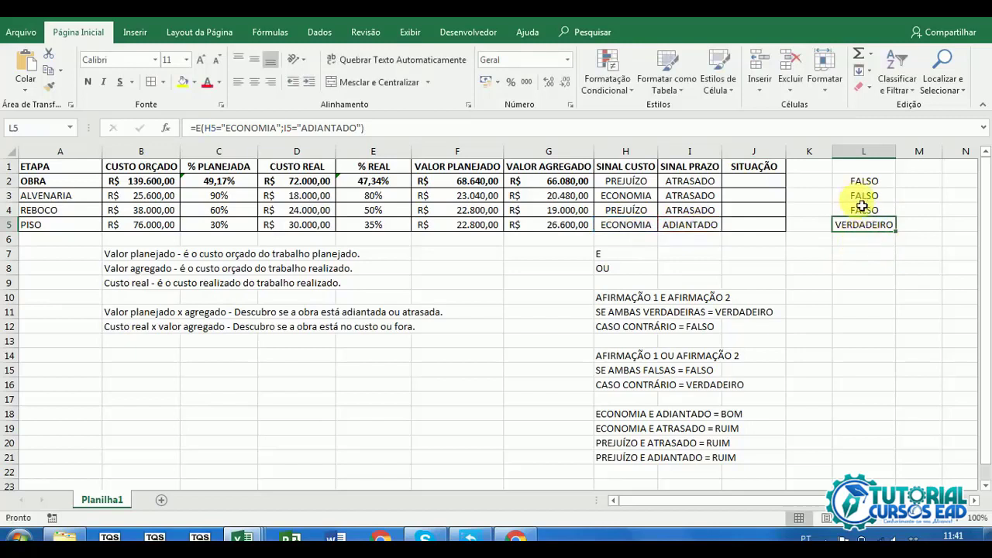
{"action": "left_click", "coordinate": [861, 209]}
{"action": "left_click", "coordinate": [859, 183]}
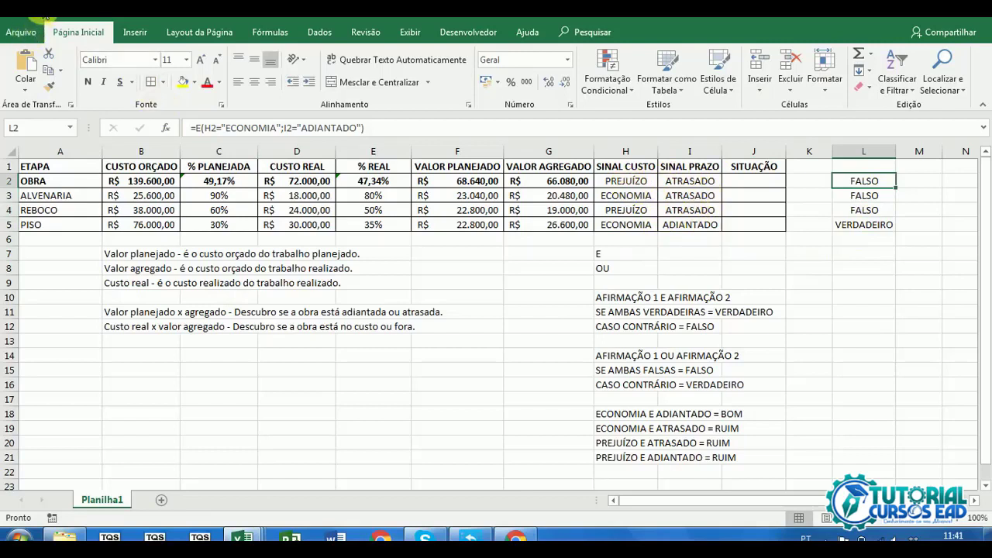
{"action": "left_click", "coordinate": [42, 12]}
{"action": "left_click", "coordinate": [43, 12]}
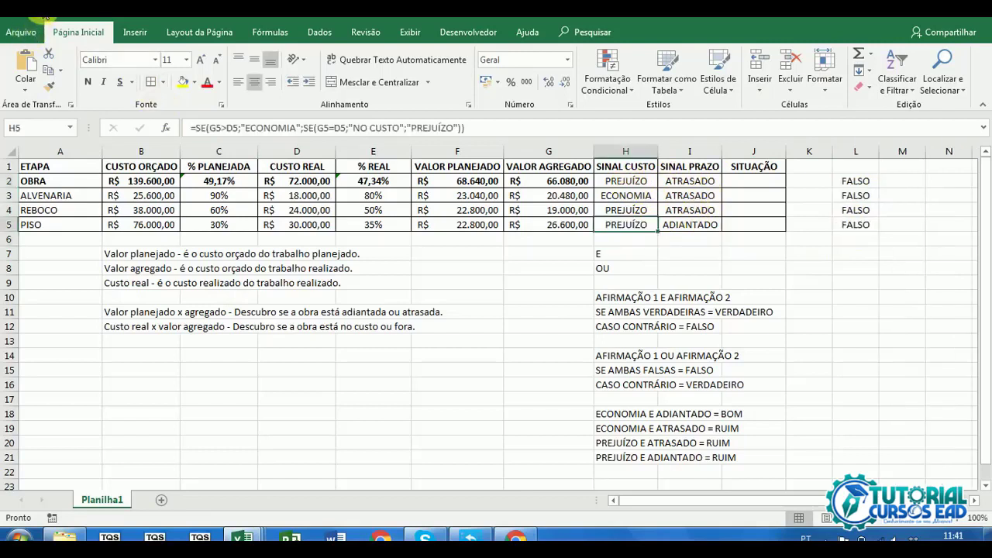
Step: Copy the expression E(H2="ECONOMIA";I2="ADIANTADO") from the L2 formula, without its equals sign
{"action": "left_click", "coordinate": [857, 180]}
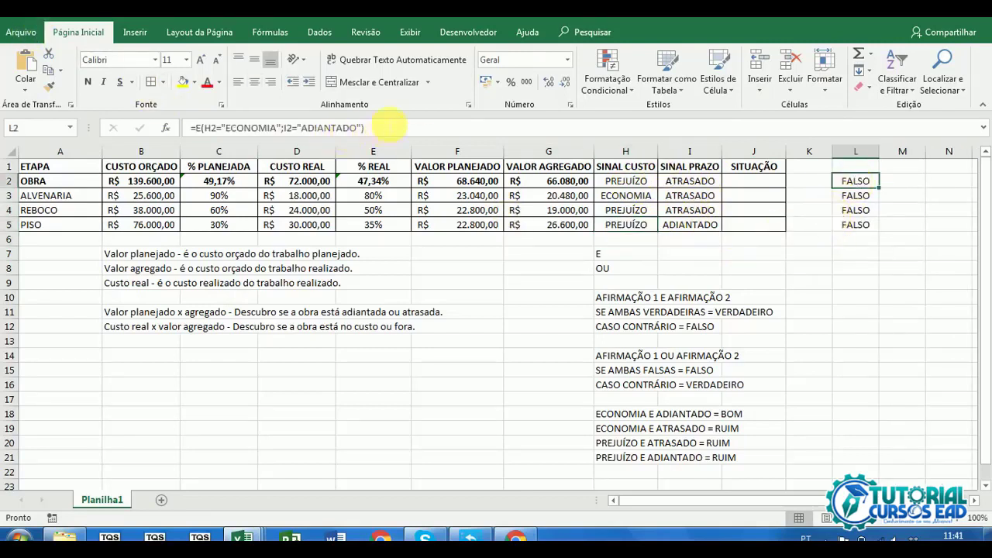
{"action": "left_click_drag", "start_coordinate": [388, 127], "coordinate": [194, 128]}
{"action": "key", "text": "ctrl+c"}
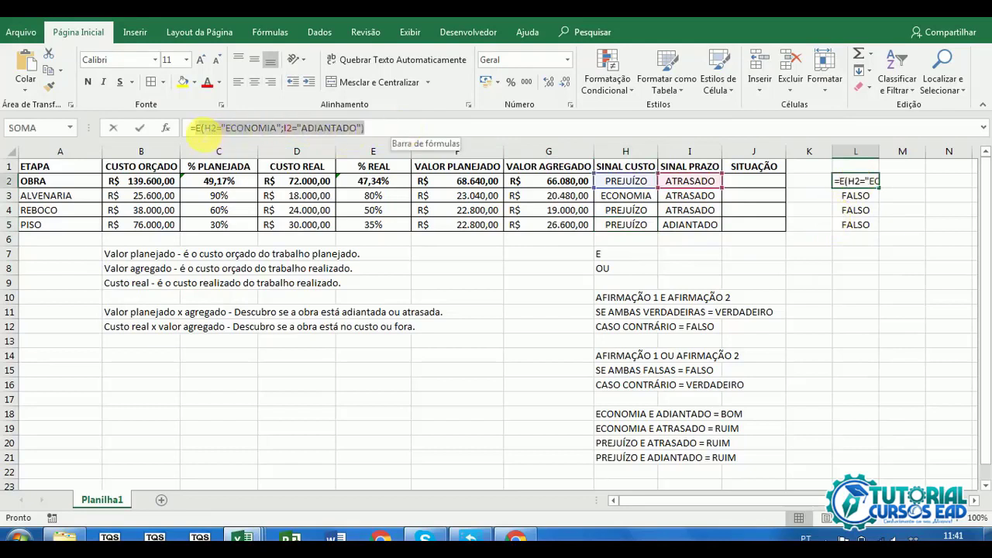
{"action": "key", "text": "Escape"}
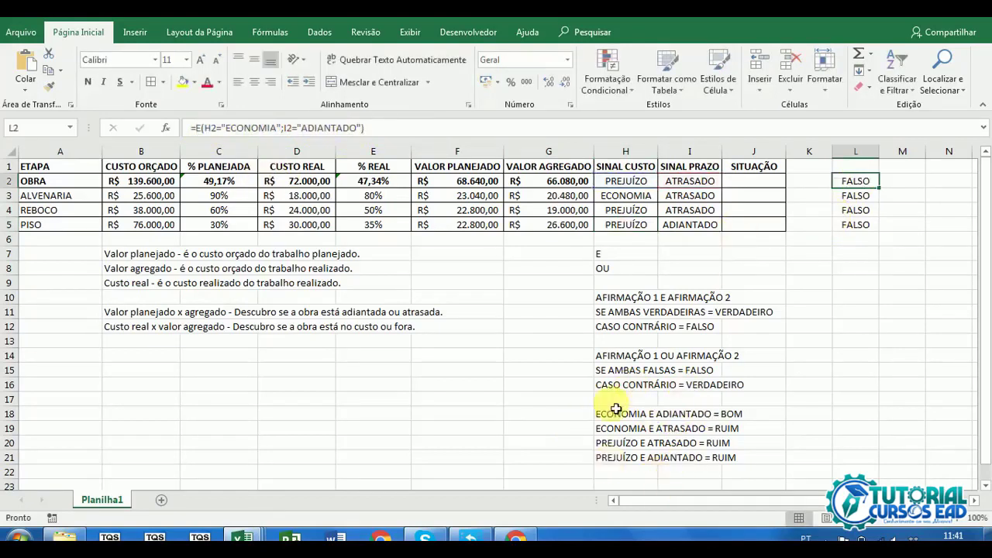
{"action": "left_click", "coordinate": [615, 413]}
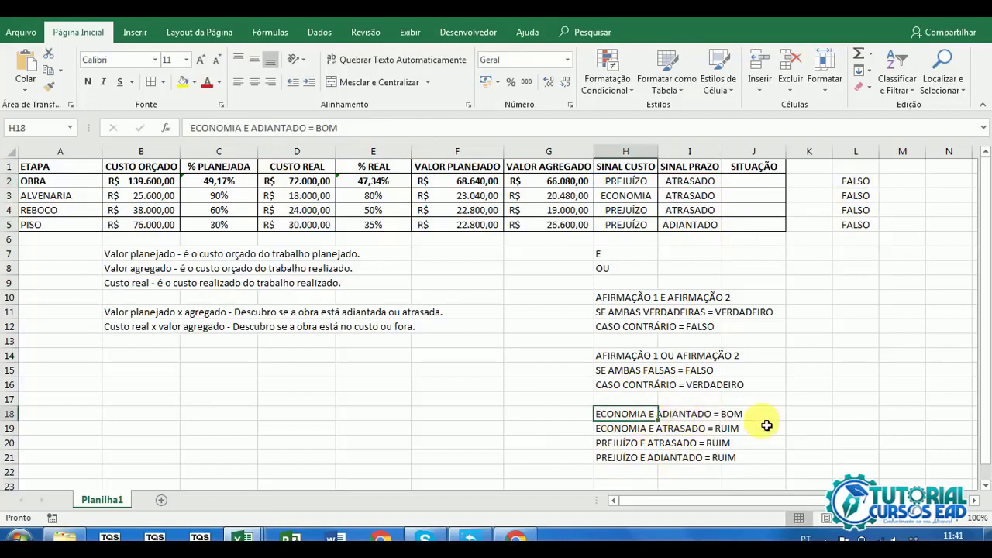
{"action": "left_click", "coordinate": [743, 186]}
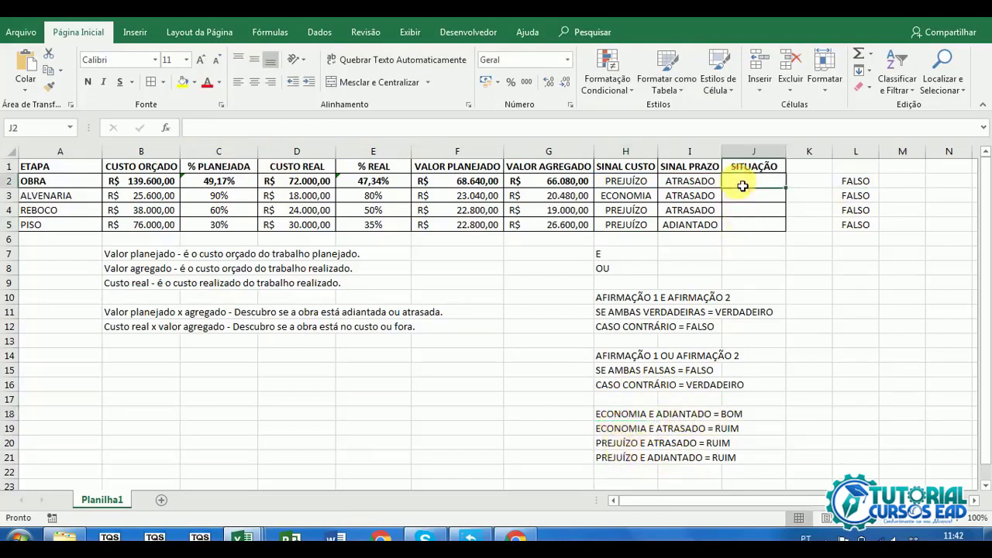
{"action": "type", "text": "="}
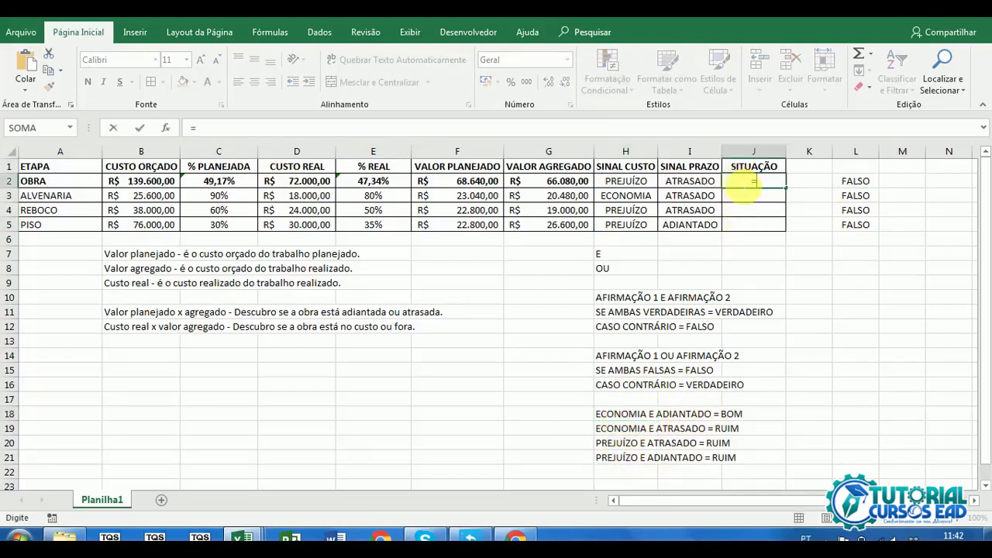
{"action": "key", "text": "ctrl+v"}
{"action": "key", "text": "Escape"}
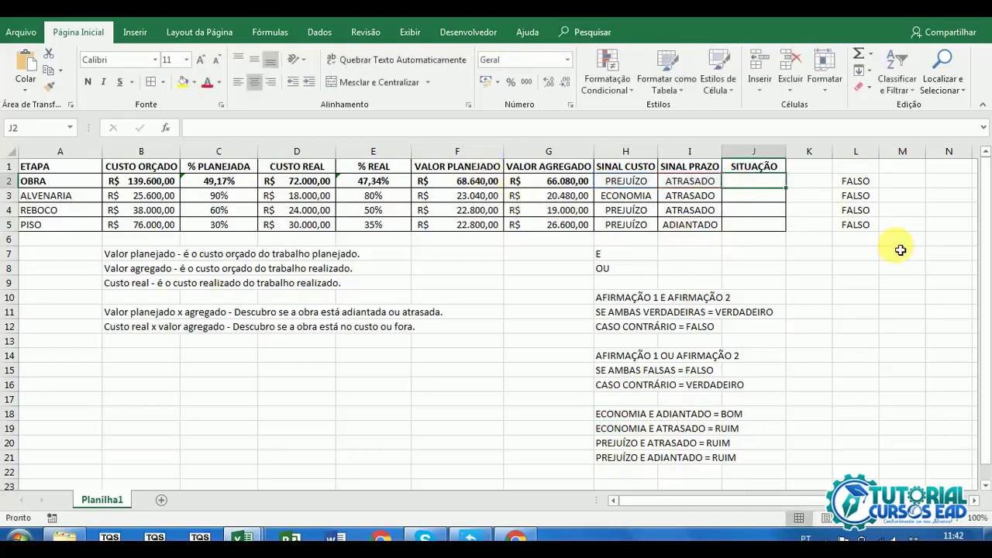
Step: Enter the OBRA SITUAÇÃO formula =SE(E(H2="ECONOMIA";I2="ADIANTADO");"BOM";"RUIM") in J2, reusing the copied E expression
{"action": "type", "text": "=SE("}
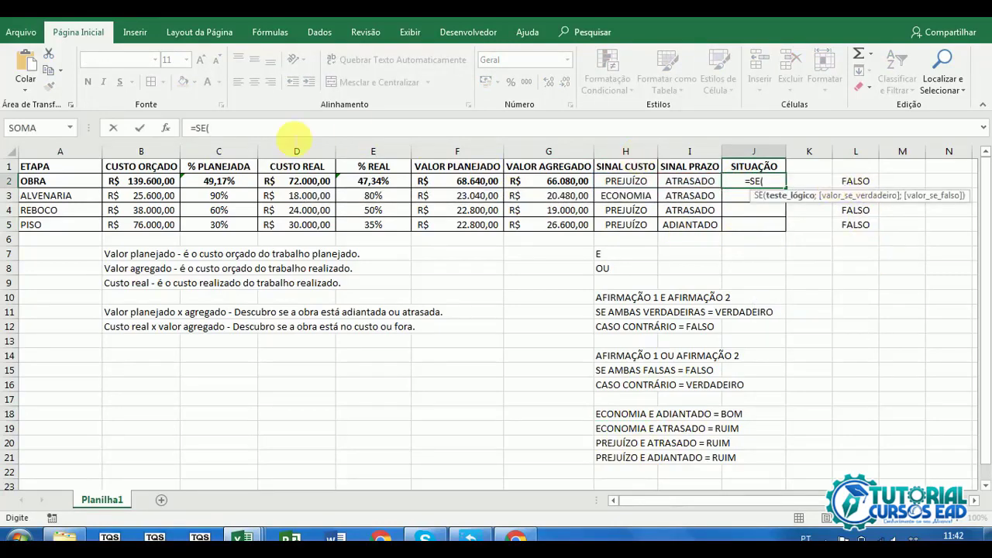
{"action": "left_click", "coordinate": [297, 136]}
{"action": "key", "text": "ctrl+v"}
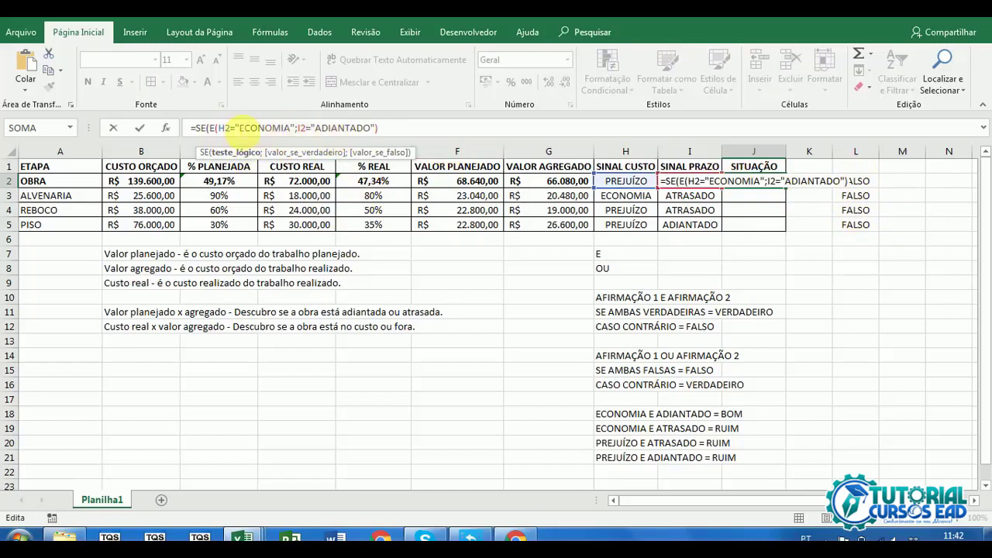
{"action": "type", "text": ";"}
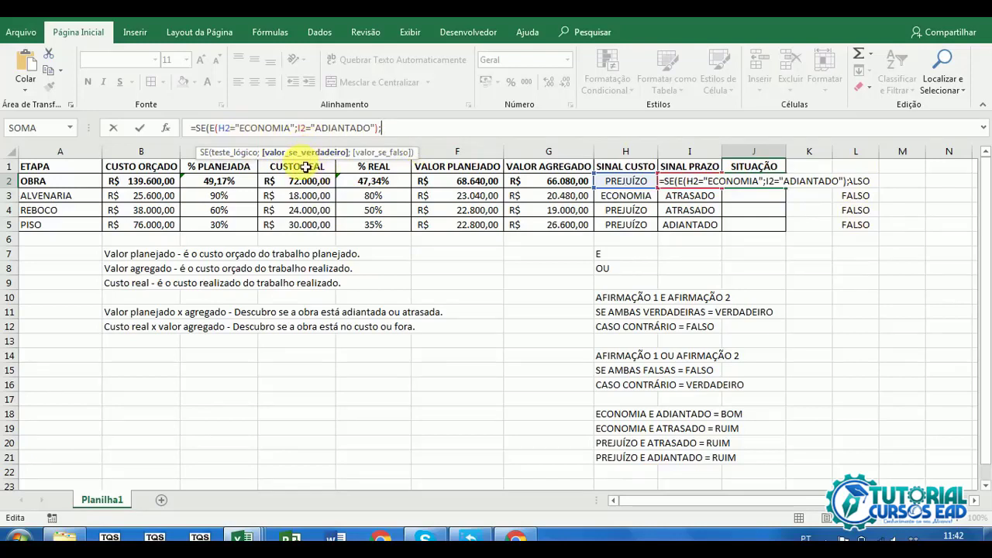
{"action": "type", "text": "\""}
{"action": "type", "text": "BOM"}
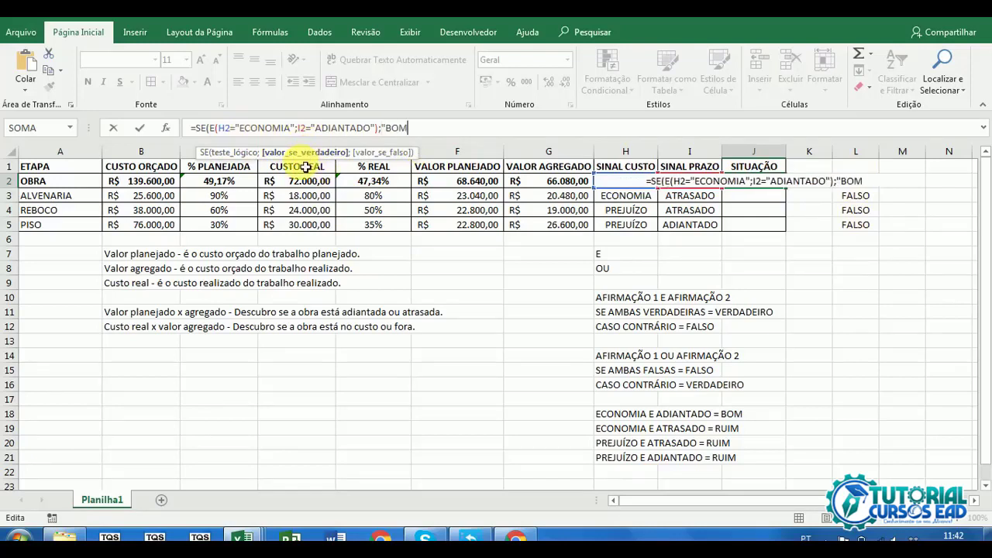
{"action": "type", "text": "\";"}
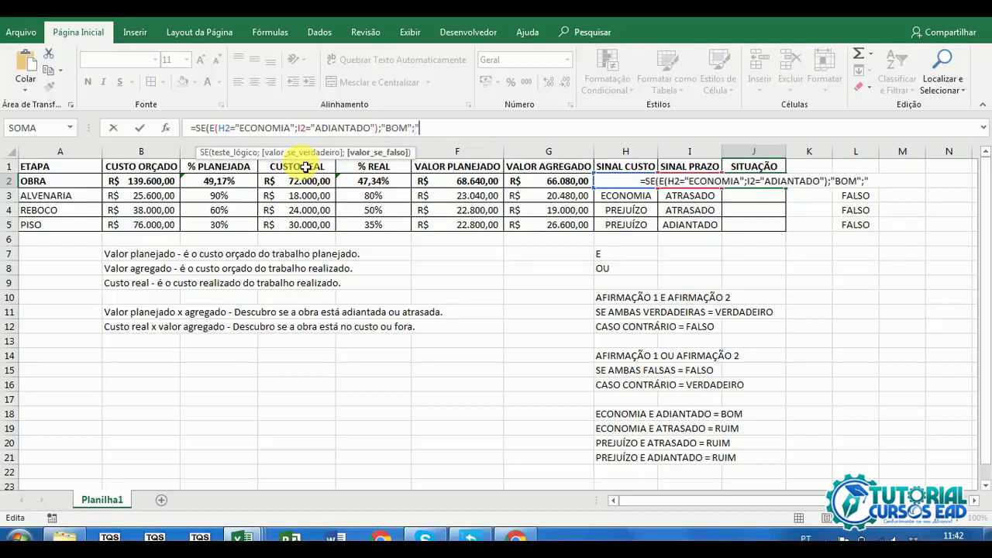
{"action": "type", "text": "\"RUIM\")"}
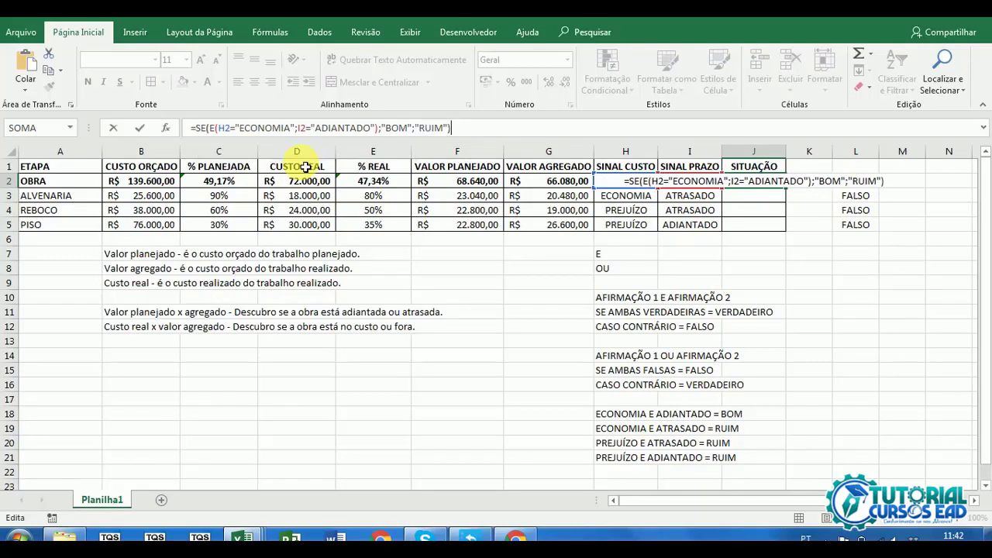
{"action": "key", "text": "Return"}
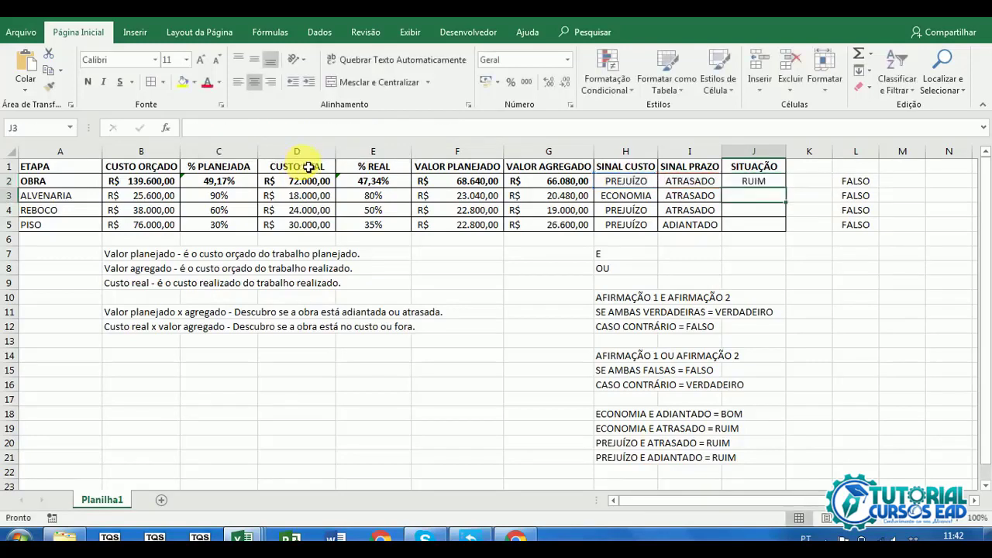
Step: Fill the J2 SITUAÇÃO formula down through J5 for ALVENARIA, REBOCO and PISO
{"action": "left_click", "coordinate": [772, 183]}
{"action": "left_click_drag", "start_coordinate": [790, 193], "coordinate": [782, 225]}
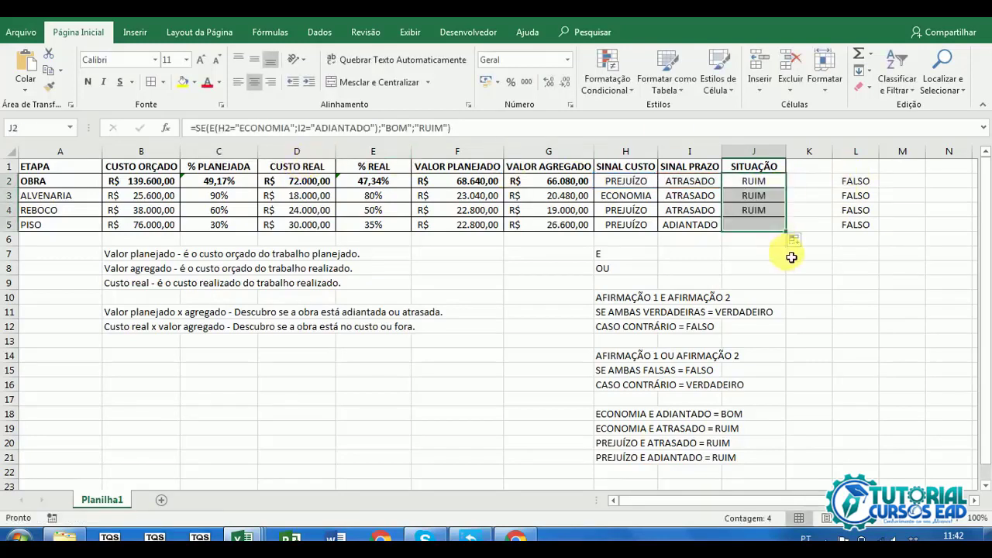
{"action": "left_click", "coordinate": [783, 271]}
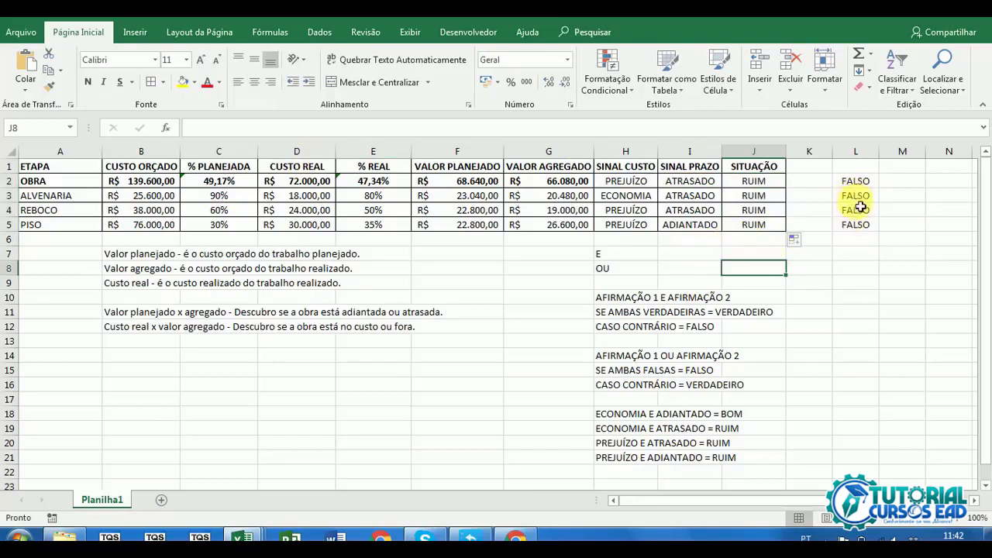
Step: Test the PISO SITUAÇÃO by overwriting H5 with ECONOMIA and autofitting column L, and undo both changes
{"action": "left_click", "coordinate": [649, 228]}
{"action": "double_click", "coordinate": [649, 230]}
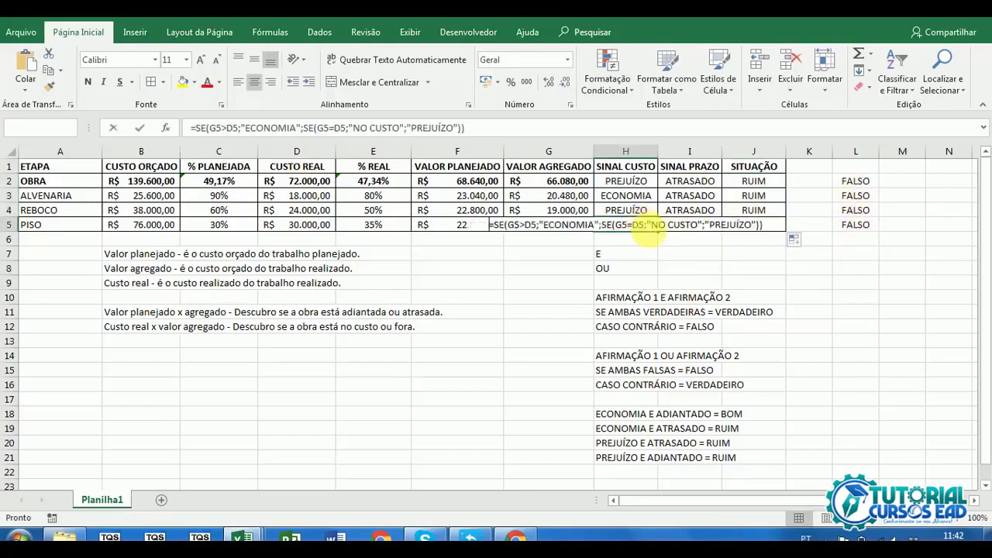
{"action": "type", "text": "ECONOMIA"}
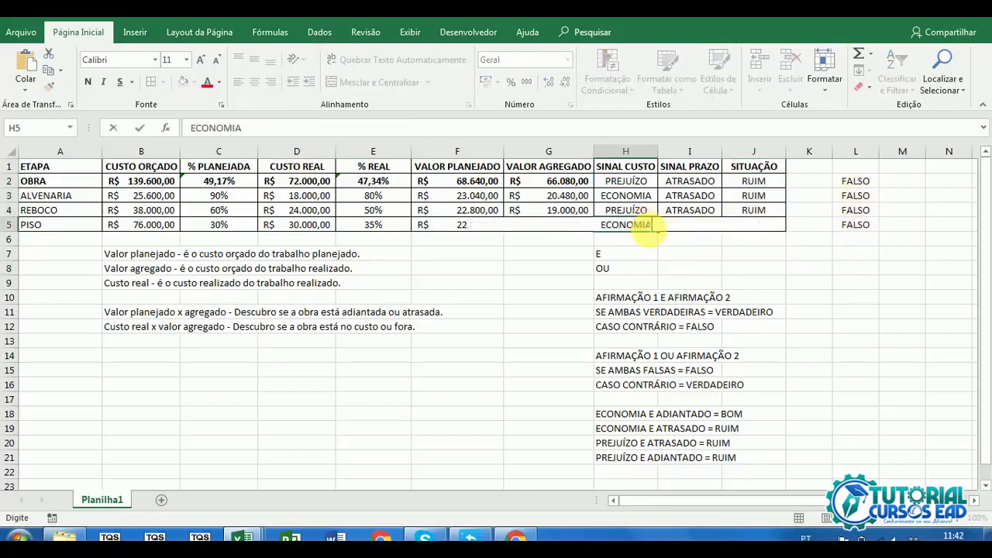
{"action": "key", "text": "Return"}
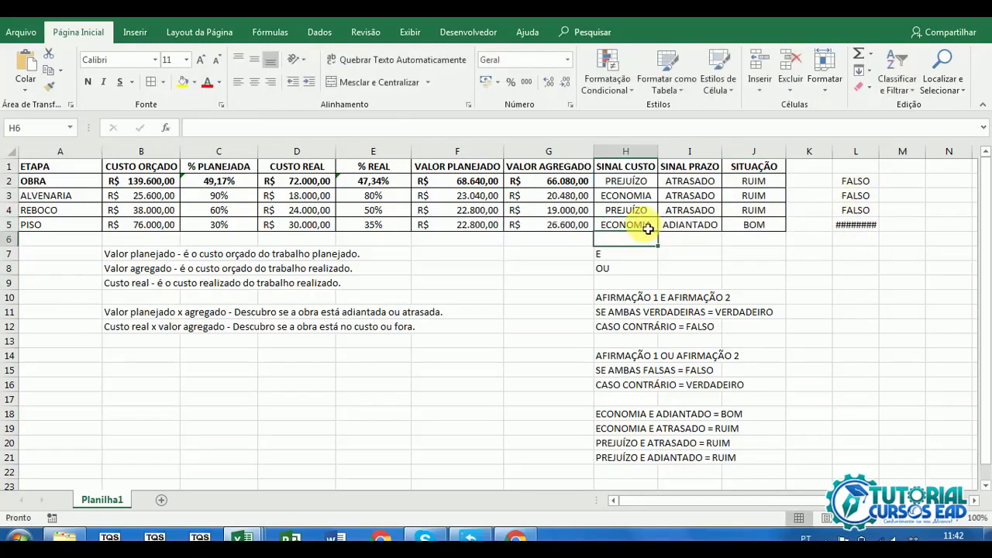
{"action": "double_click", "coordinate": [879, 152]}
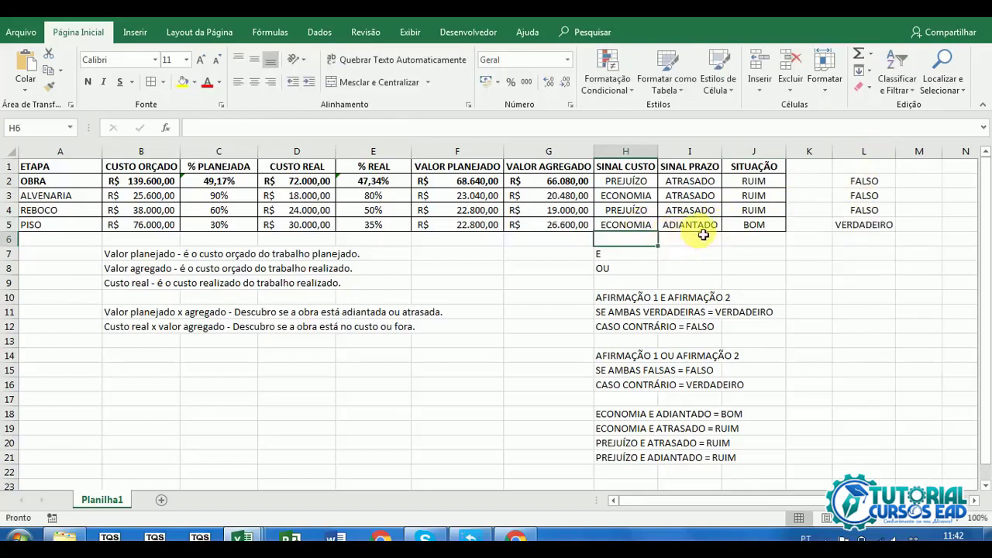
{"action": "left_click", "coordinate": [873, 226]}
{"action": "left_click", "coordinate": [775, 230]}
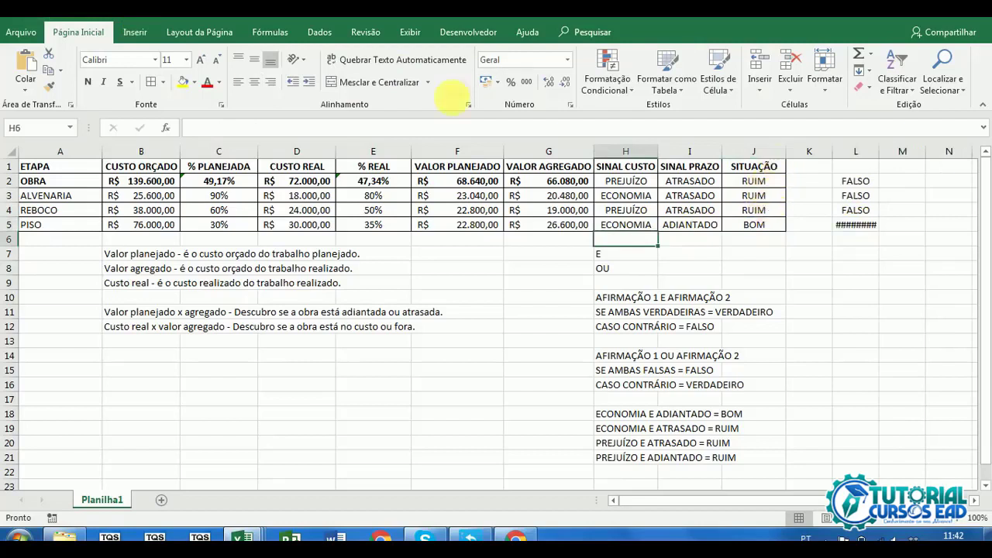
{"action": "key", "text": "ctrl+z"}
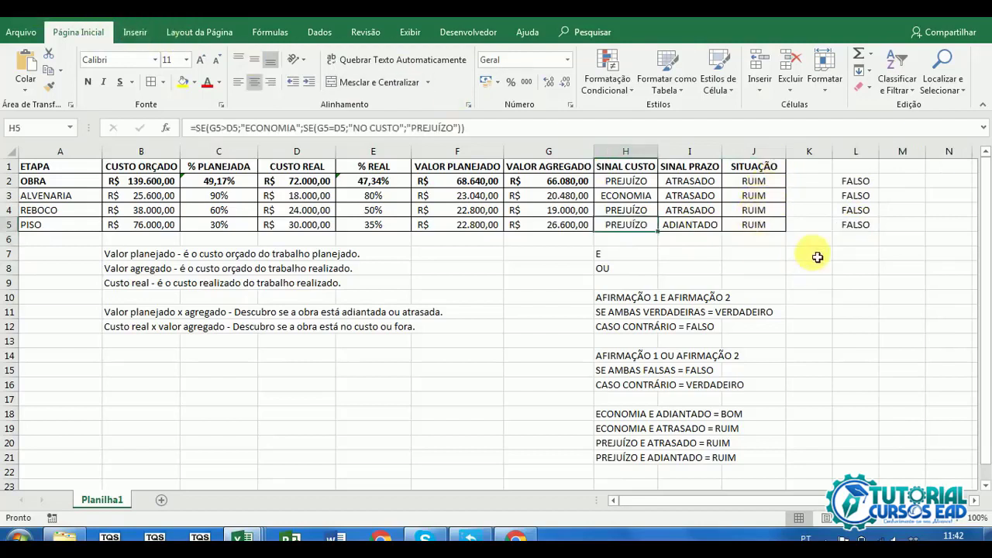
Step: Clear the E test formulas from L2:L5
{"action": "left_click", "coordinate": [856, 181]}
{"action": "left_click_drag", "start_coordinate": [879, 188], "coordinate": [860, 232]}
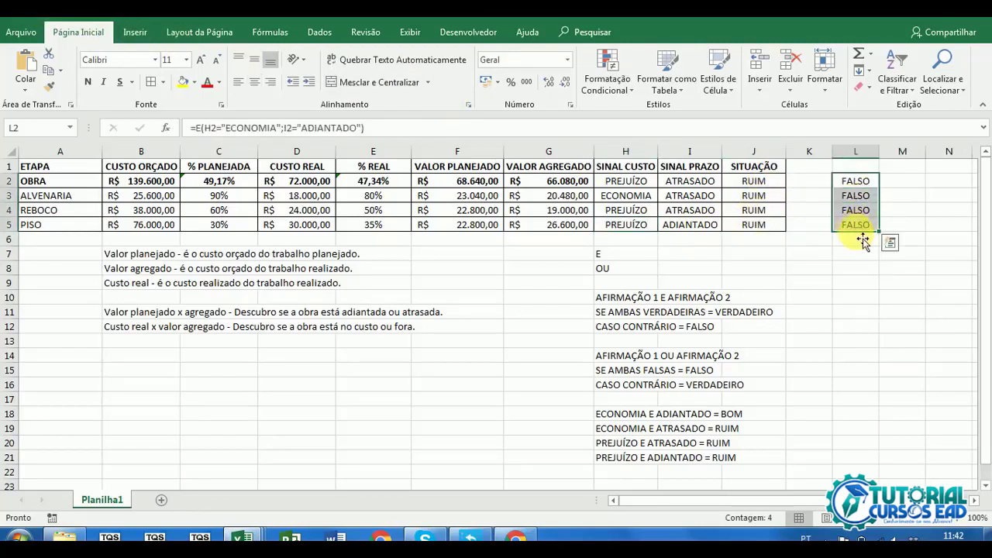
{"action": "key", "text": "Delete"}
{"action": "left_click", "coordinate": [626, 384]}
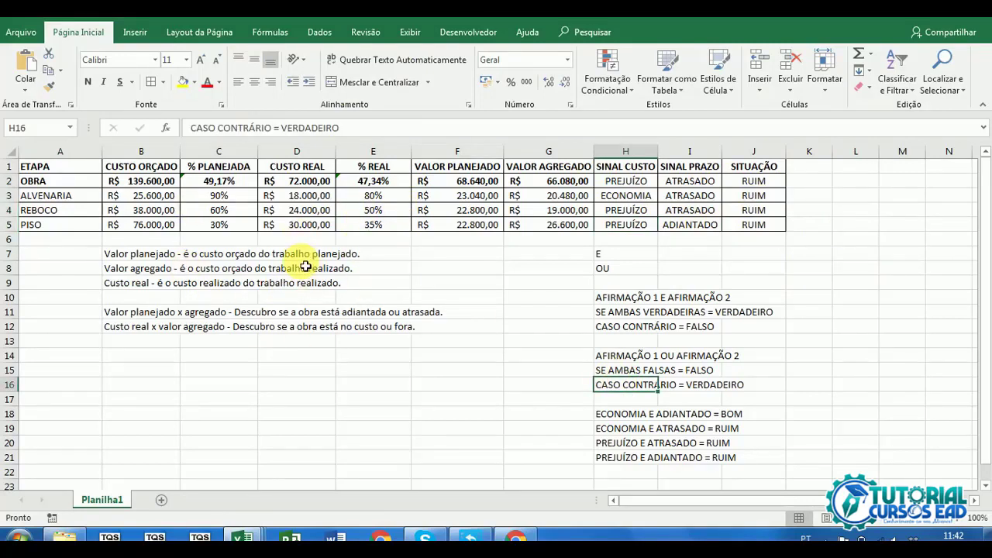
Step: Inspect the I3 schedule signal formula, try replacing E with OU in the J2 formula, and undo the replacement
{"action": "left_click", "coordinate": [688, 197]}
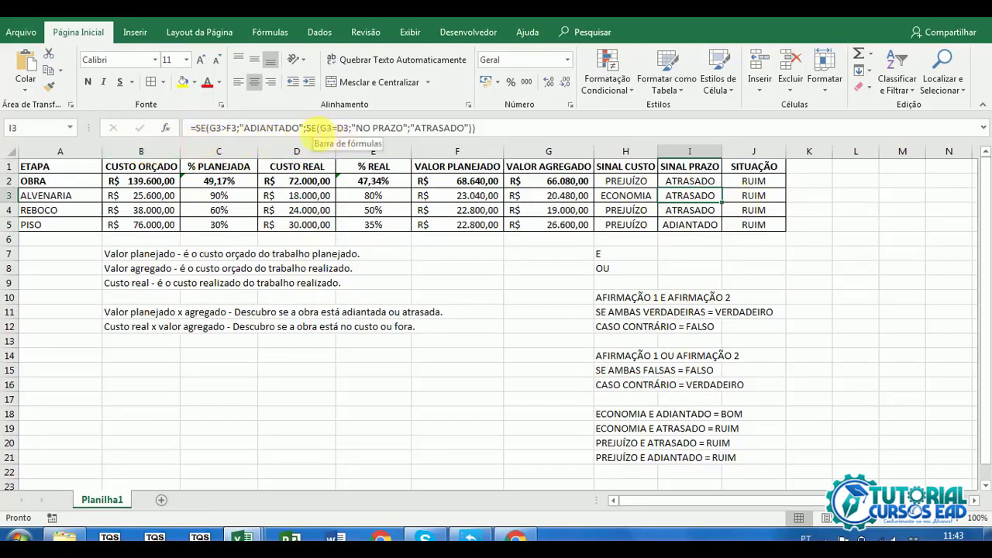
{"action": "left_click", "coordinate": [756, 182]}
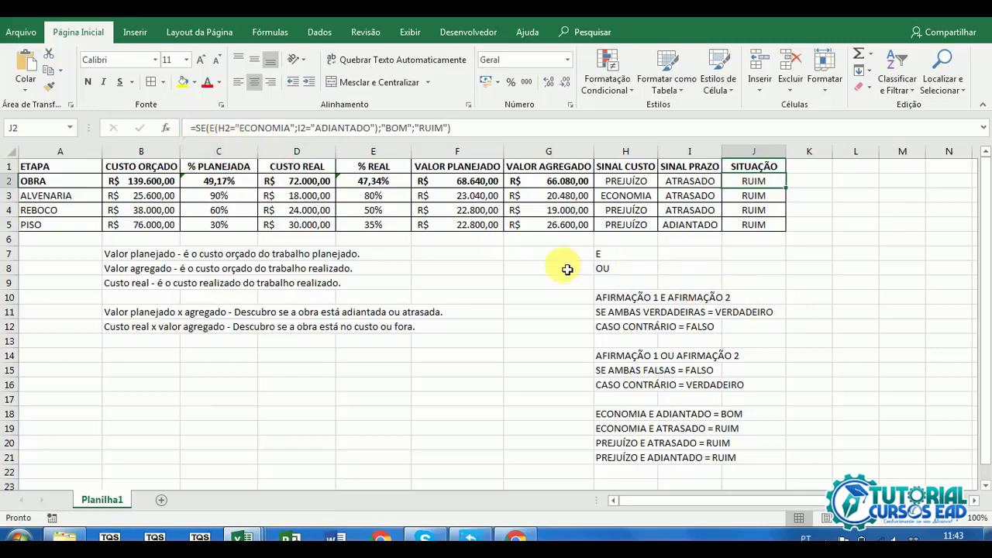
{"action": "left_click", "coordinate": [213, 128]}
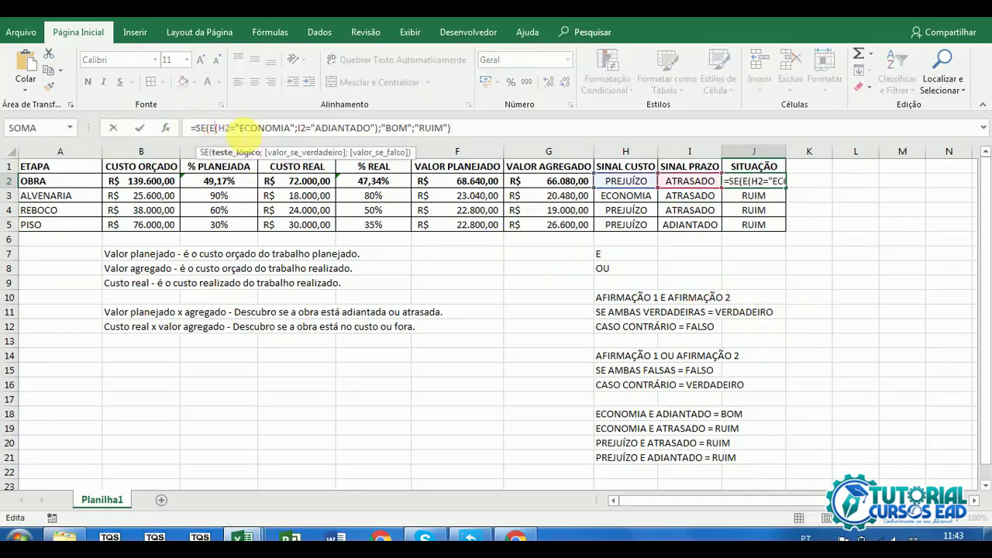
{"action": "key", "text": "BackSpace"}
{"action": "type", "text": "OU"}
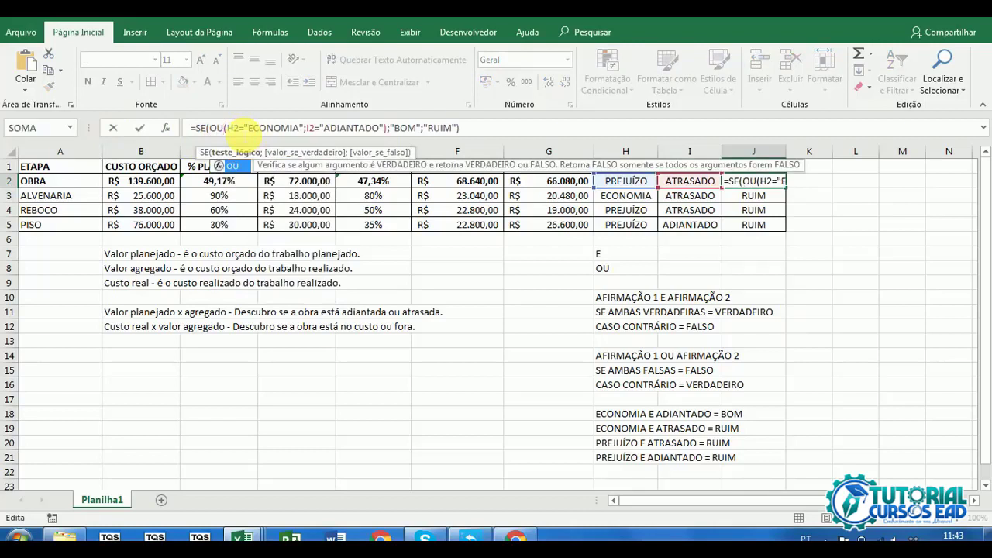
{"action": "key", "text": "Return"}
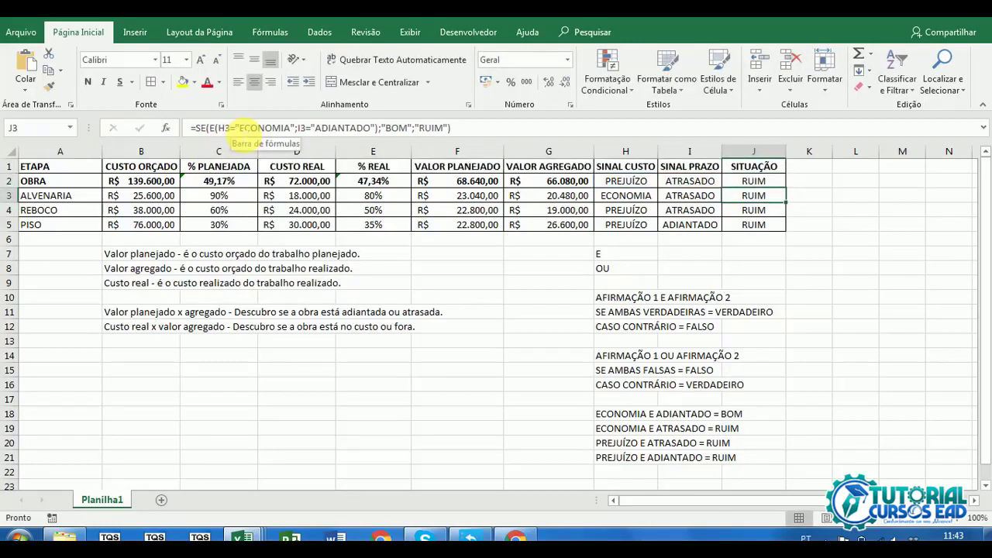
{"action": "left_click", "coordinate": [620, 254]}
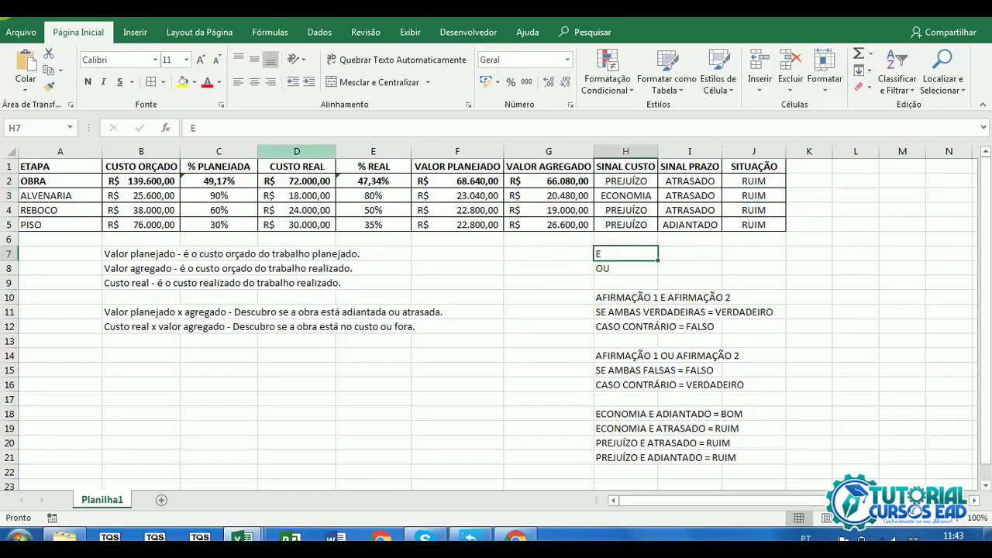
{"action": "left_click", "coordinate": [42, 13]}
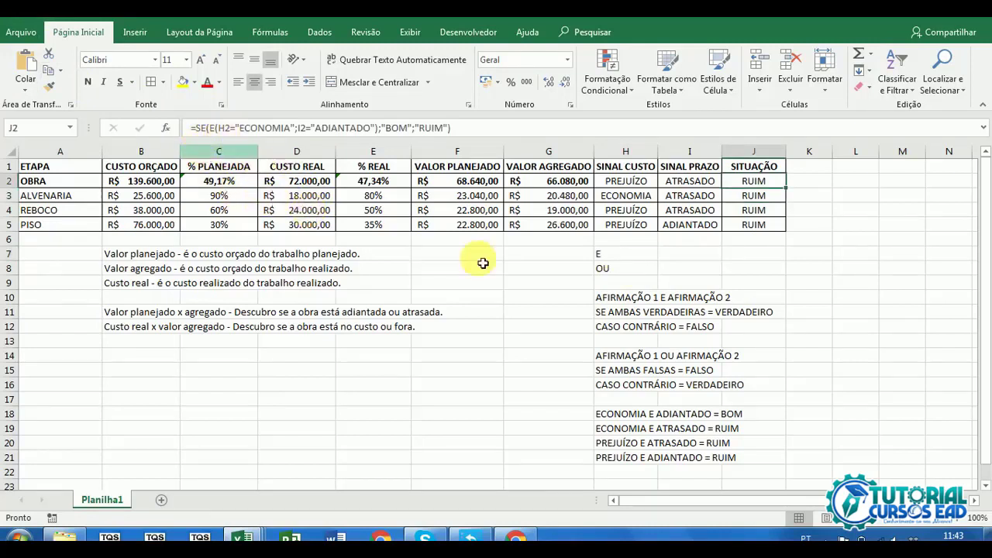
Step: Delete cells H7:J8 holding the E and OU labels, shifting the logic notes below them up
{"action": "left_click", "coordinate": [618, 271]}
{"action": "left_click", "coordinate": [706, 268]}
{"action": "left_click_drag", "start_coordinate": [626, 258], "coordinate": [773, 270]}
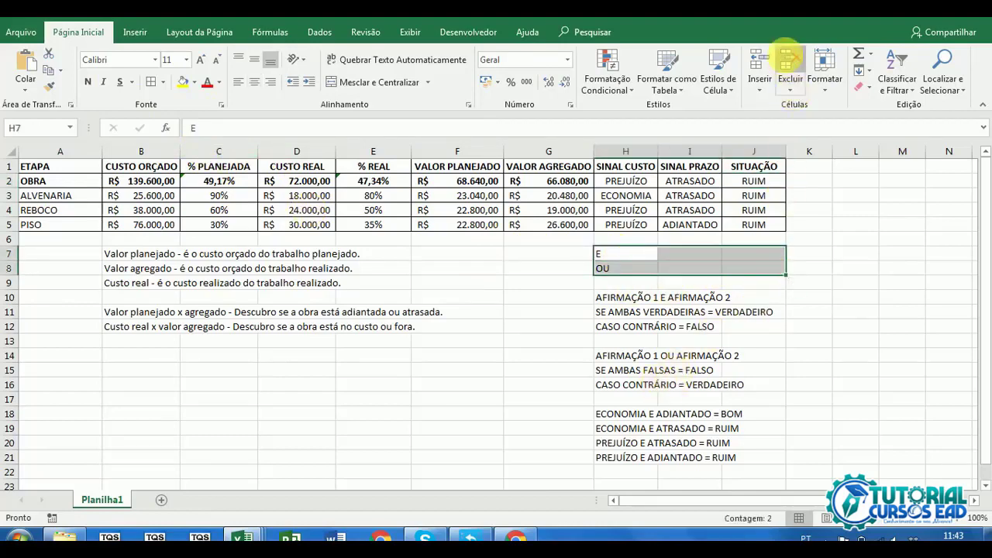
{"action": "left_click", "coordinate": [791, 62]}
{"action": "left_click", "coordinate": [624, 256]}
{"action": "left_click_drag", "start_coordinate": [686, 260], "coordinate": [764, 255]}
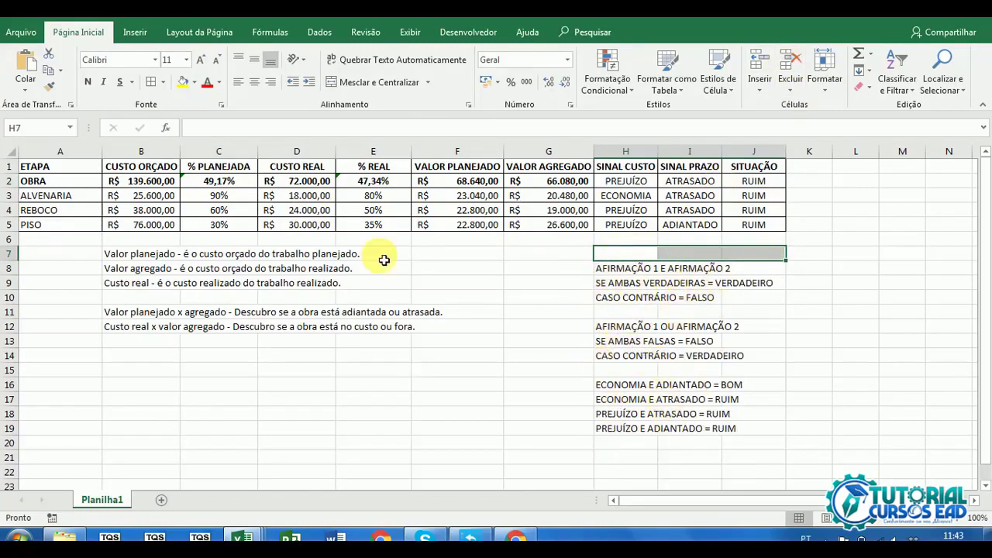
{"action": "left_click", "coordinate": [97, 269]}
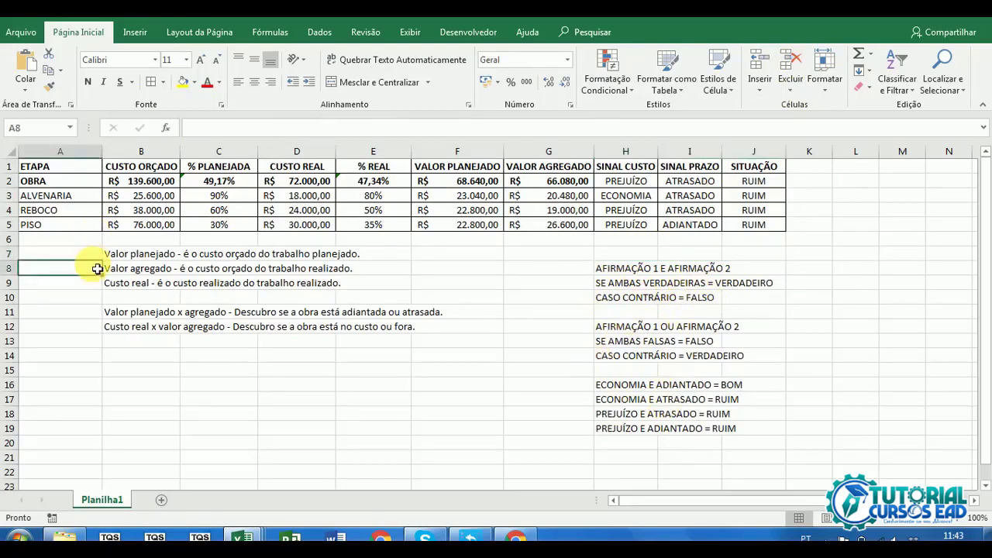